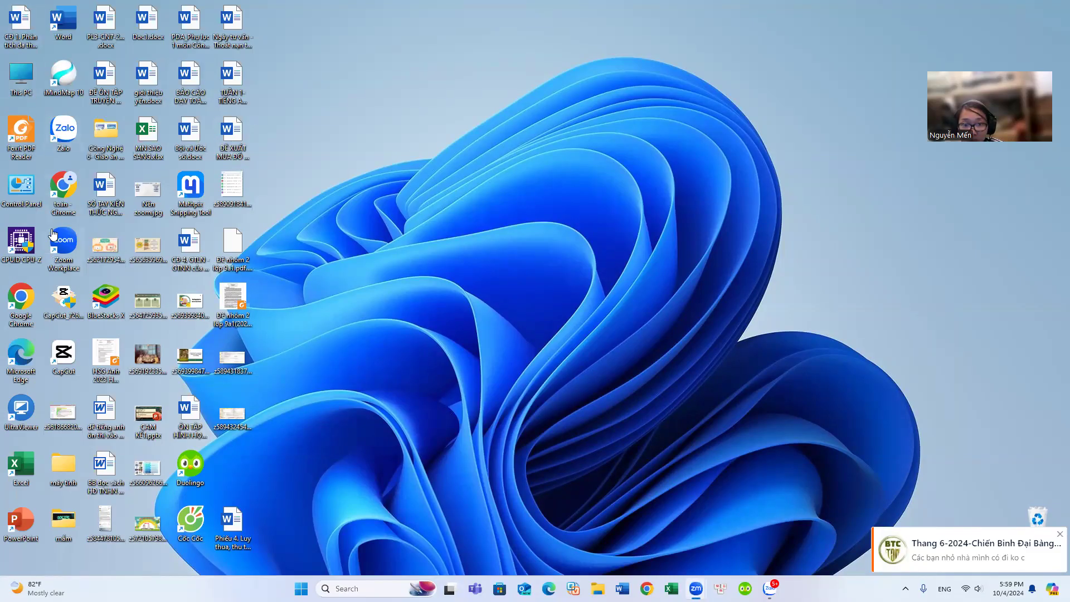
# - Start Chrome with the saved profile, maximize it, and open Google Drive from the Google home page
pyautogui.doubleClick(64, 191)
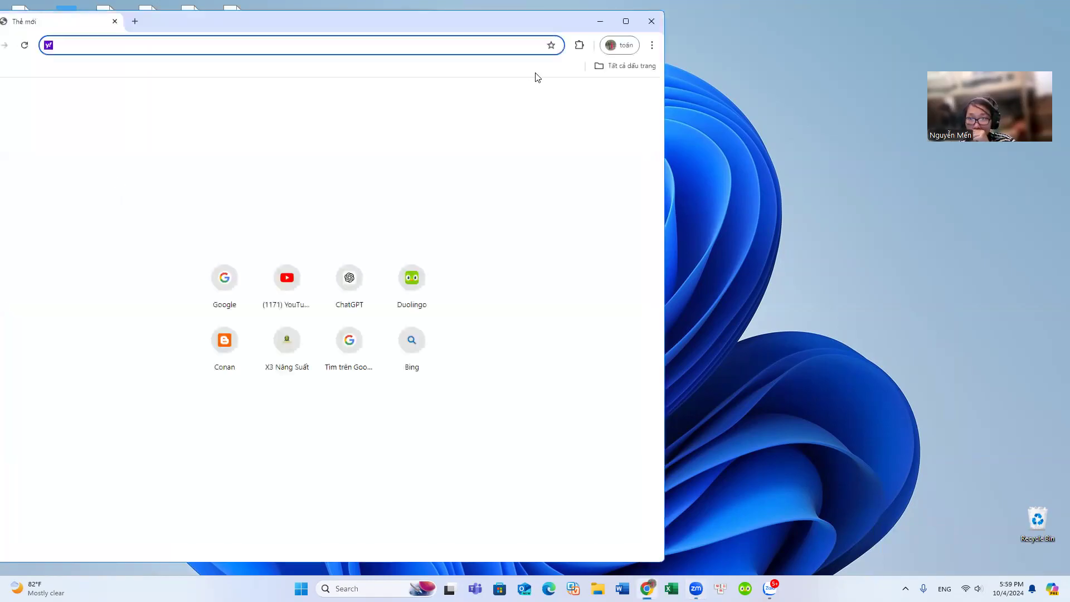
pyautogui.click(625, 21)
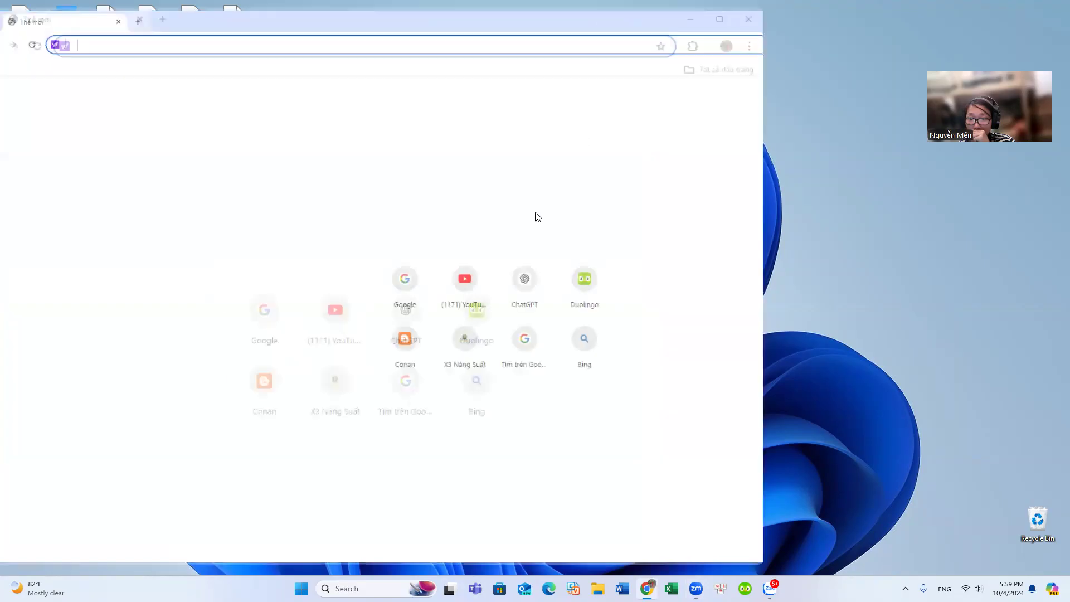
pyautogui.click(443, 285)
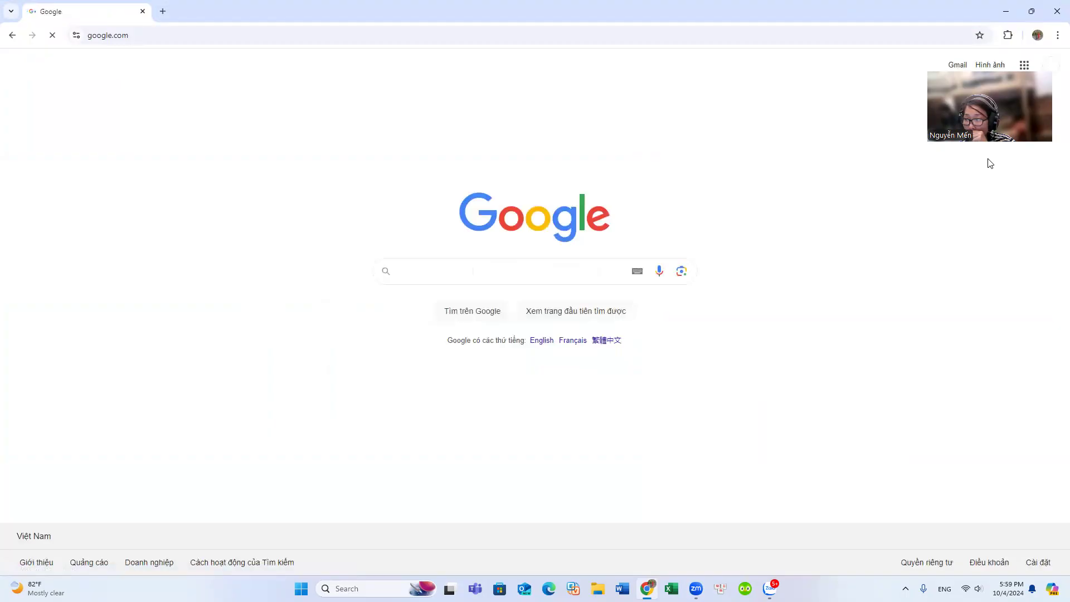
pyautogui.click(1024, 65)
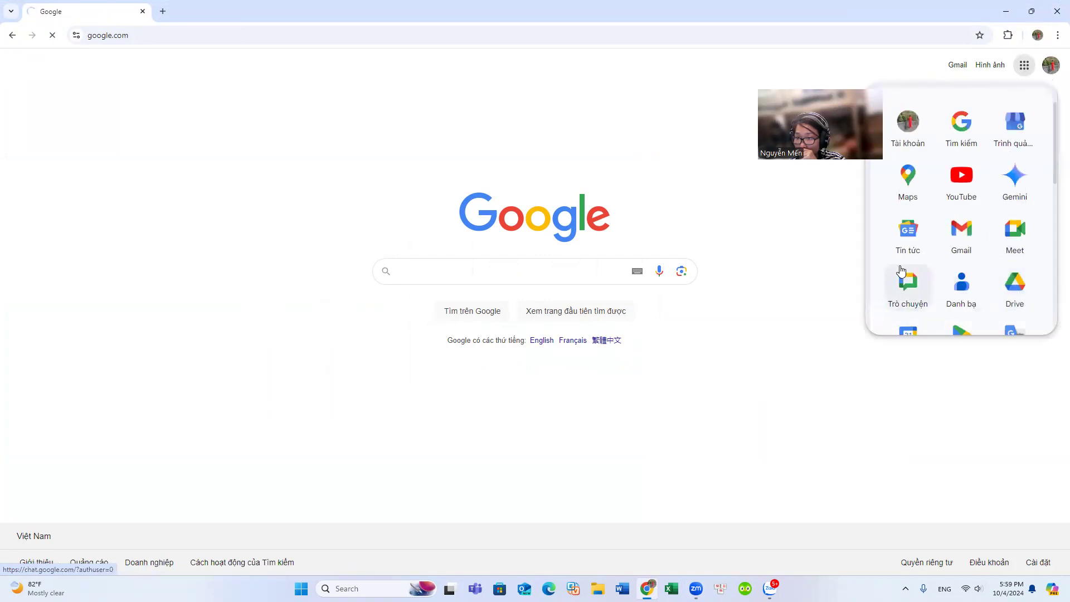
pyautogui.click(1013, 284)
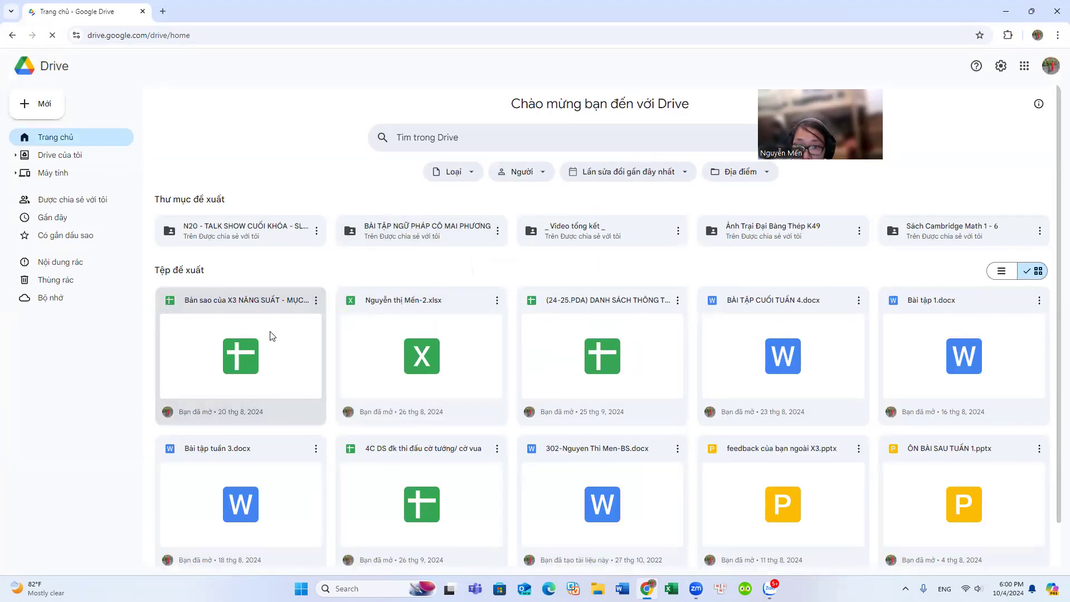
# - Open the suggested "Bản sao của X3 NĂNG SUẤT - MỤC TIÊU TEAM & KAIZEN" spreadsheet, close it, browse Drive's suggested files, and leave Drive
pyautogui.doubleClick(271, 335)
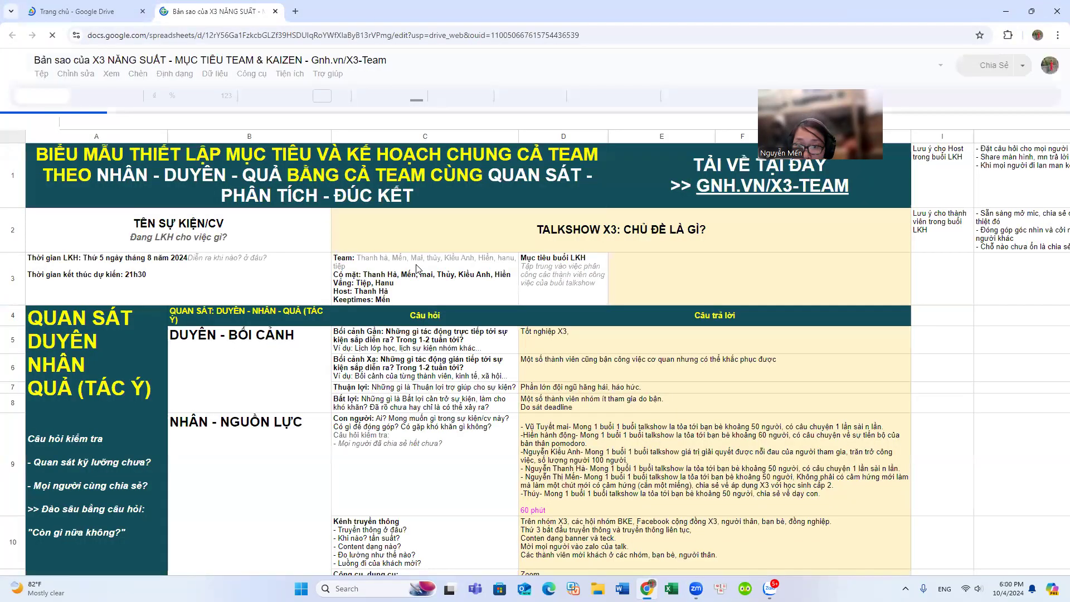
pyautogui.click(277, 13)
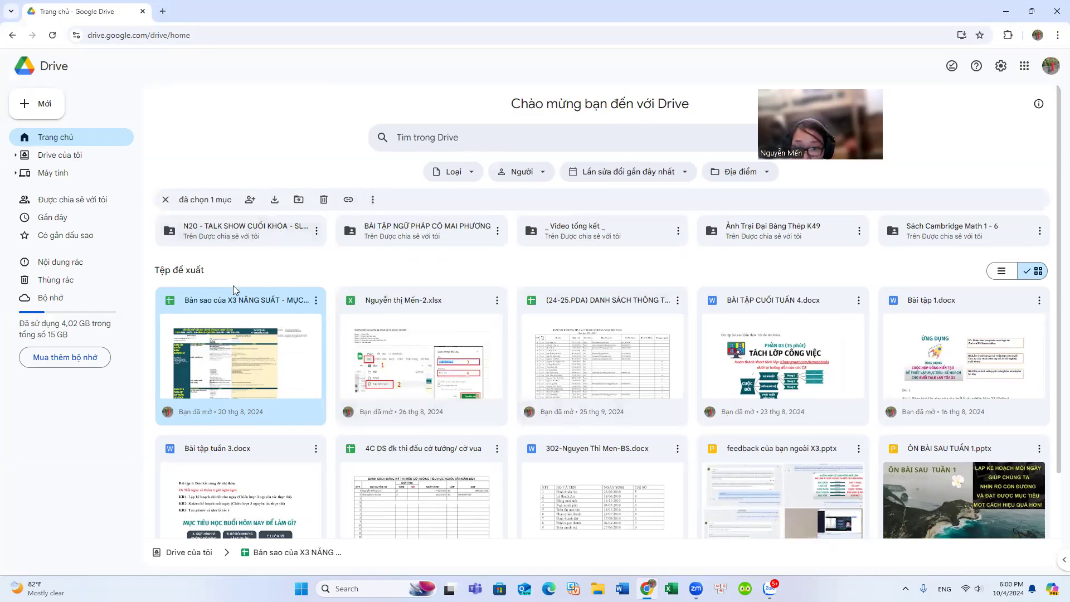
pyautogui.scroll(-2, 234, 290)
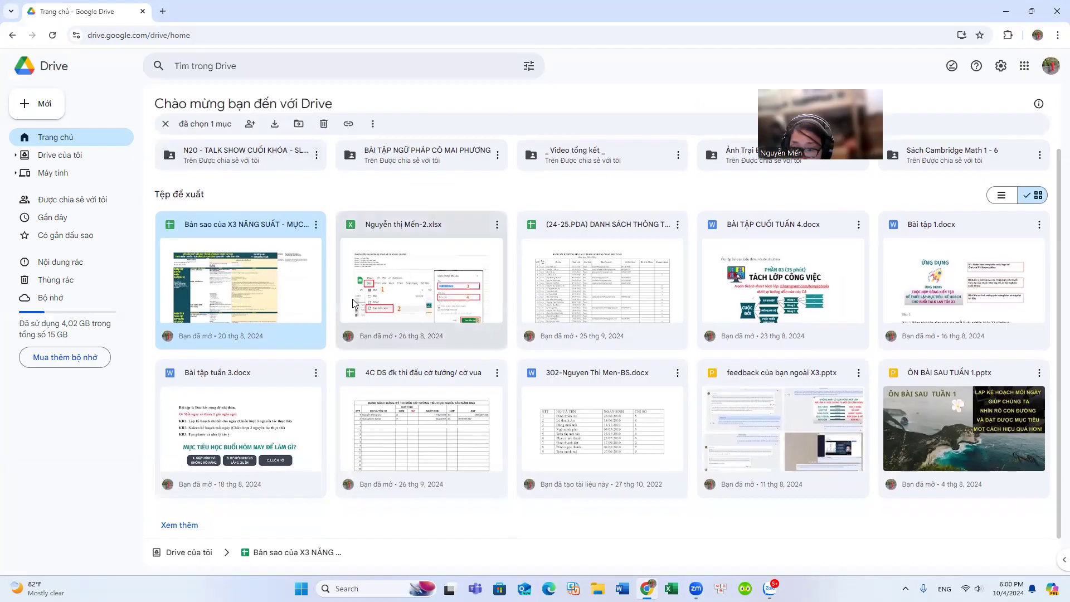
pyautogui.scroll(2, 352, 304)
pyautogui.moveTo(368, 301)
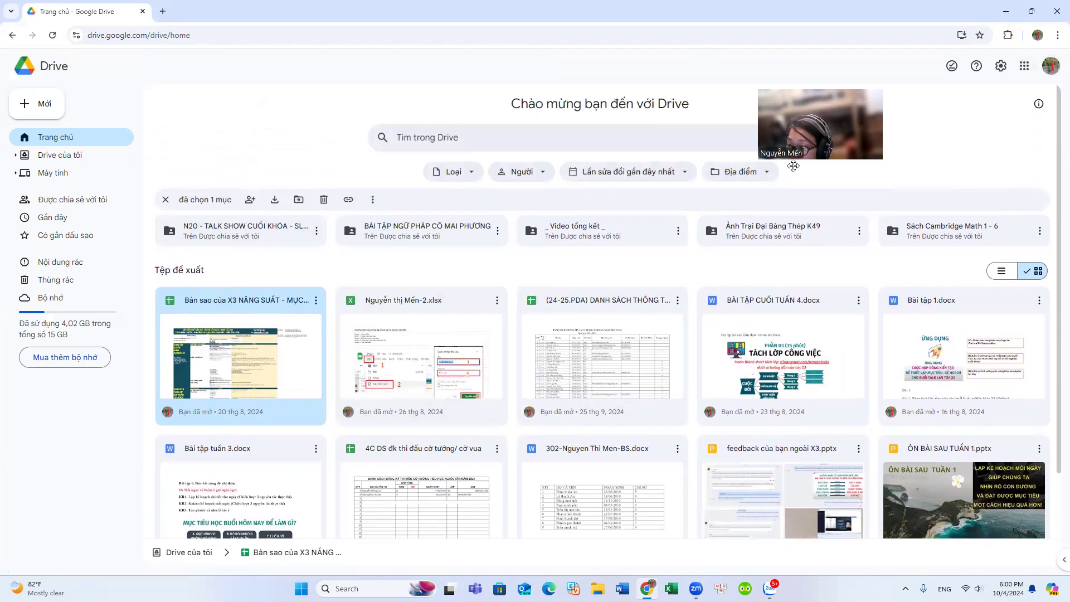
pyautogui.click(11, 35)
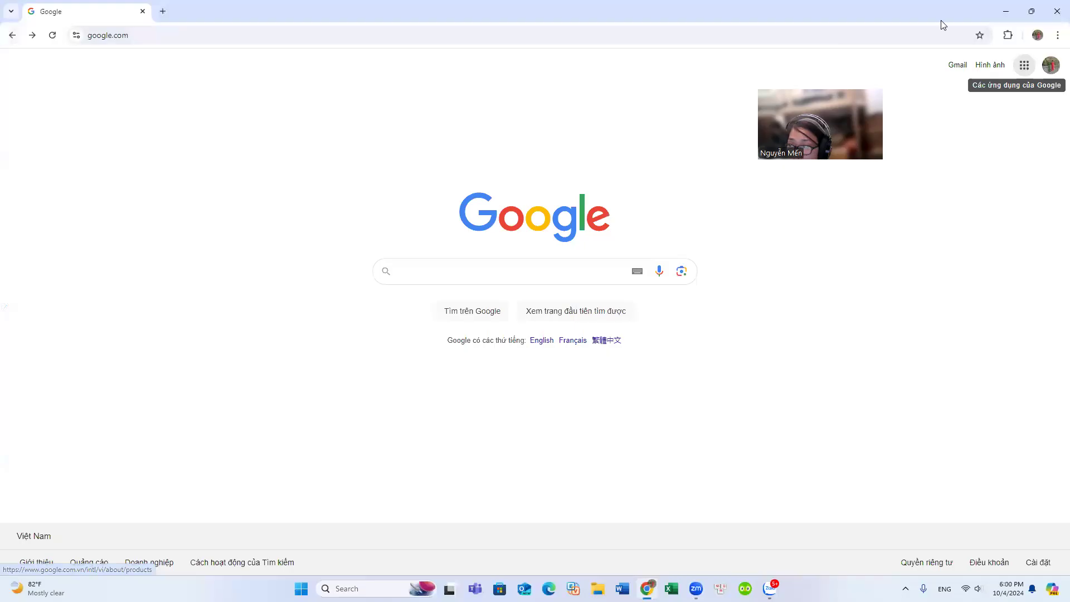
# - Switch to Zalo, find the contact's conversation, and open the Google Sheets link shared in it
pyautogui.click(1006, 11)
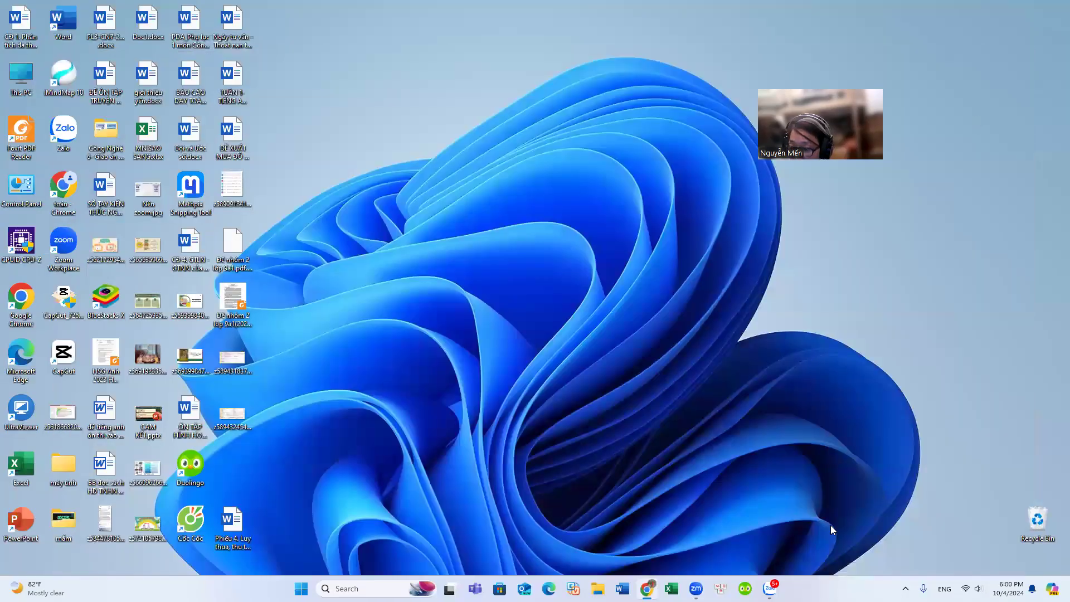
pyautogui.click(769, 588)
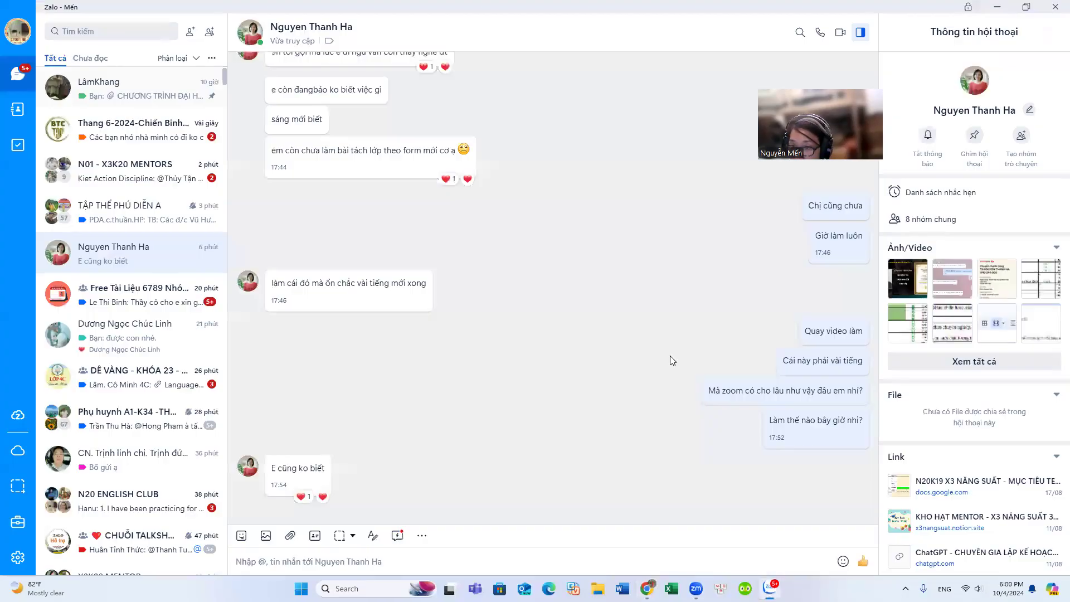
pyautogui.click(110, 25)
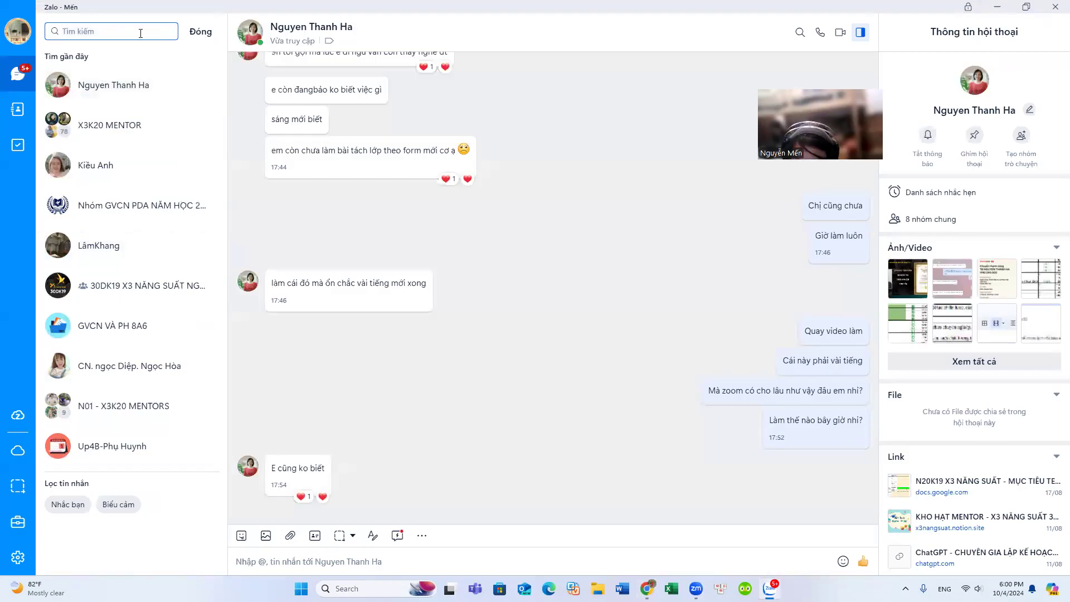
pyautogui.write('Hưng')
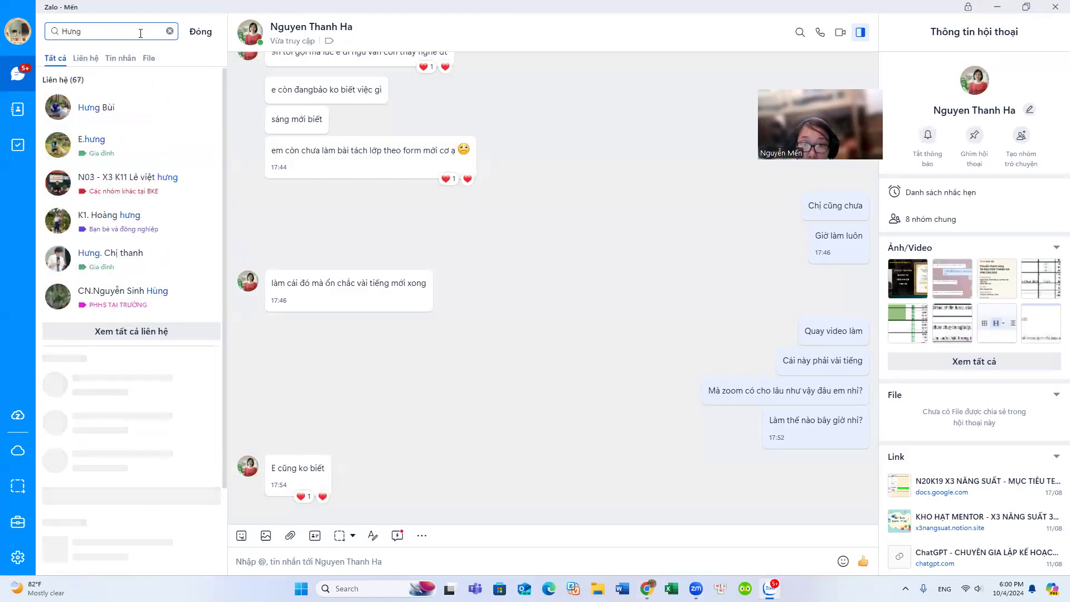
pyautogui.click(104, 110)
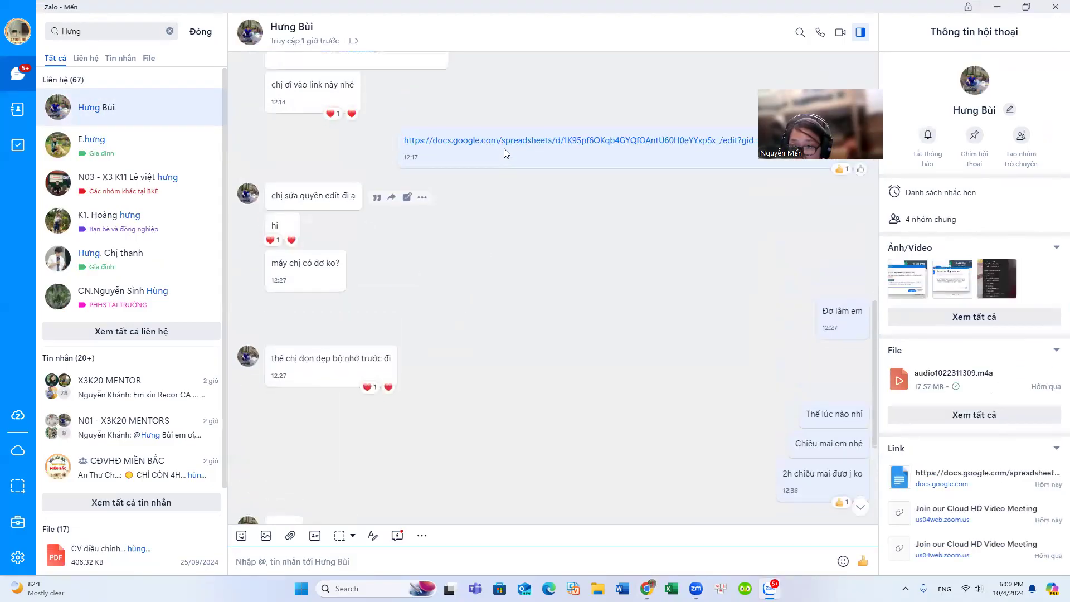
pyautogui.click(507, 142)
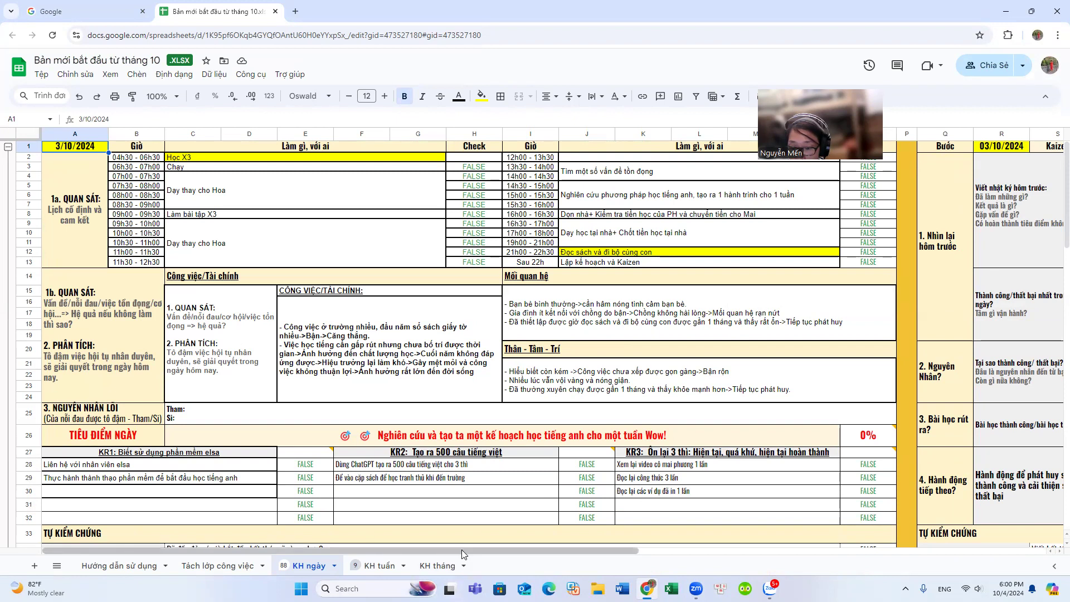
# - In the KH ngày sheet, start the "Sáng" journal cell of the 04/10/2024 Kaizen section with "1."
pyautogui.moveTo(462, 549); pyautogui.dragTo(576, 549)
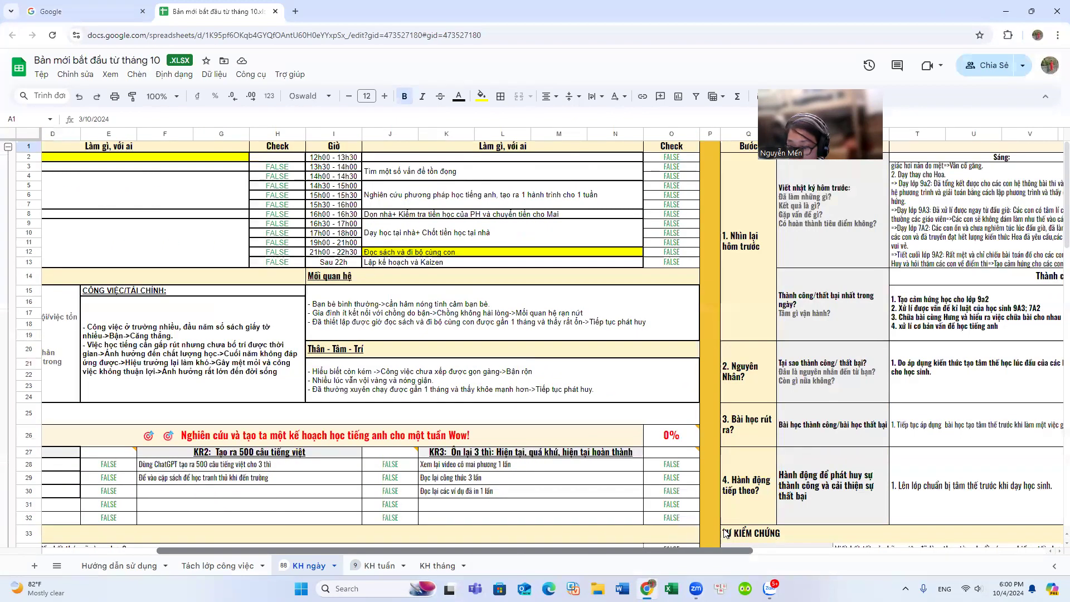
pyautogui.hscroll(-3, 719, 529)
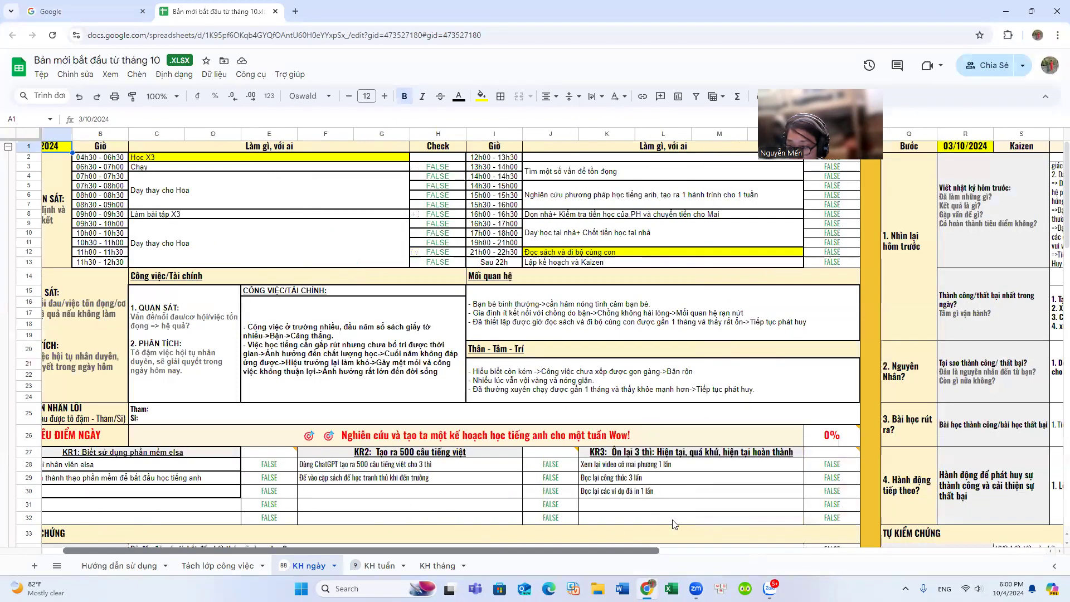
pyautogui.hscroll(5, 674, 523)
pyautogui.hscroll(-7, 467, 505)
pyautogui.scroll(-2, 467, 506)
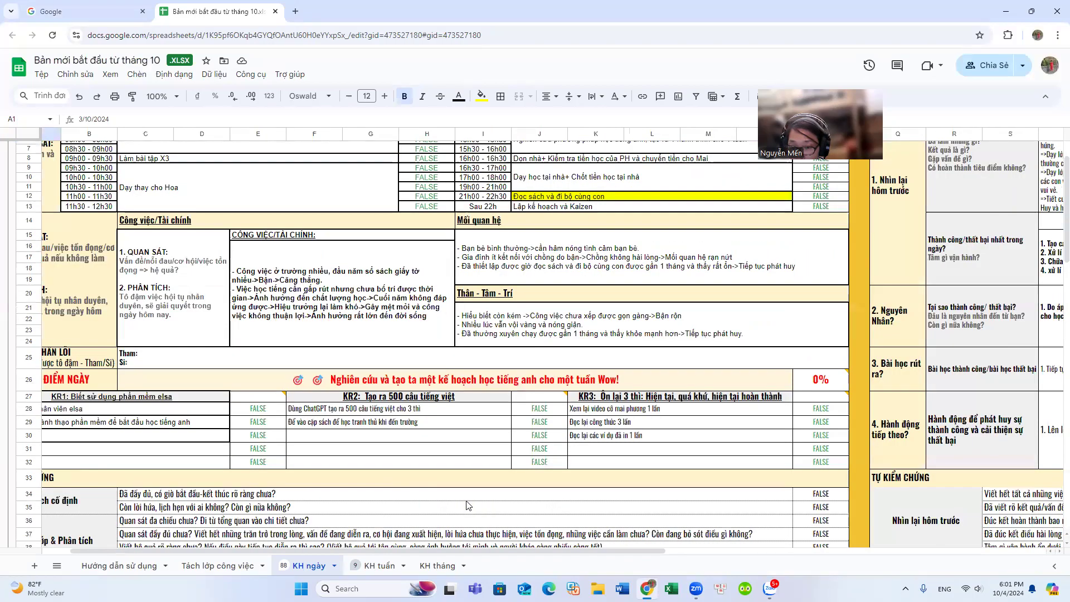
pyautogui.scroll(-7, 467, 504)
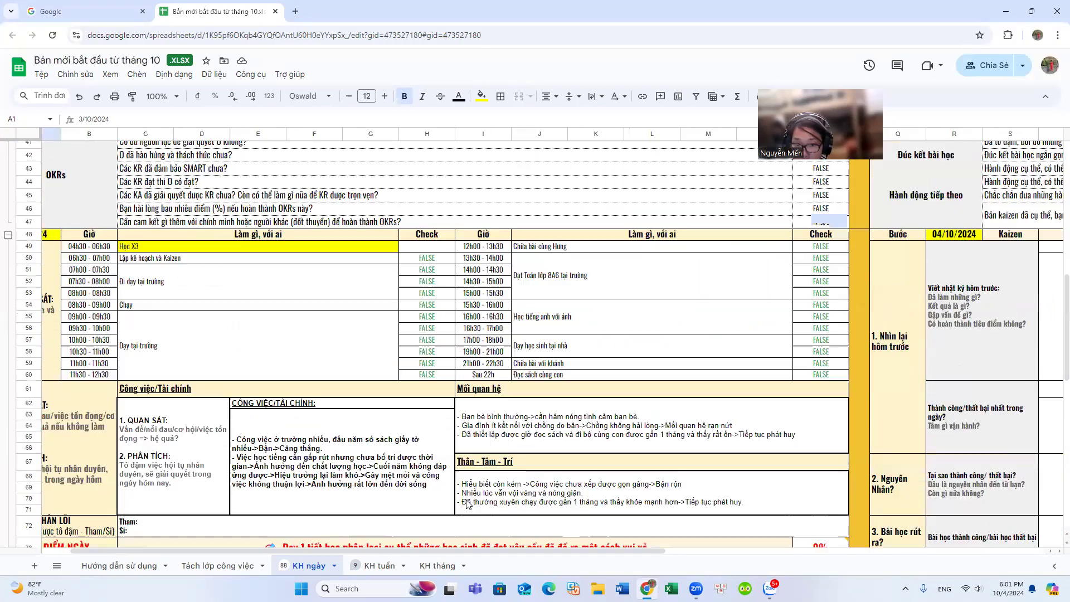
pyautogui.moveTo(411, 553); pyautogui.dragTo(512, 549)
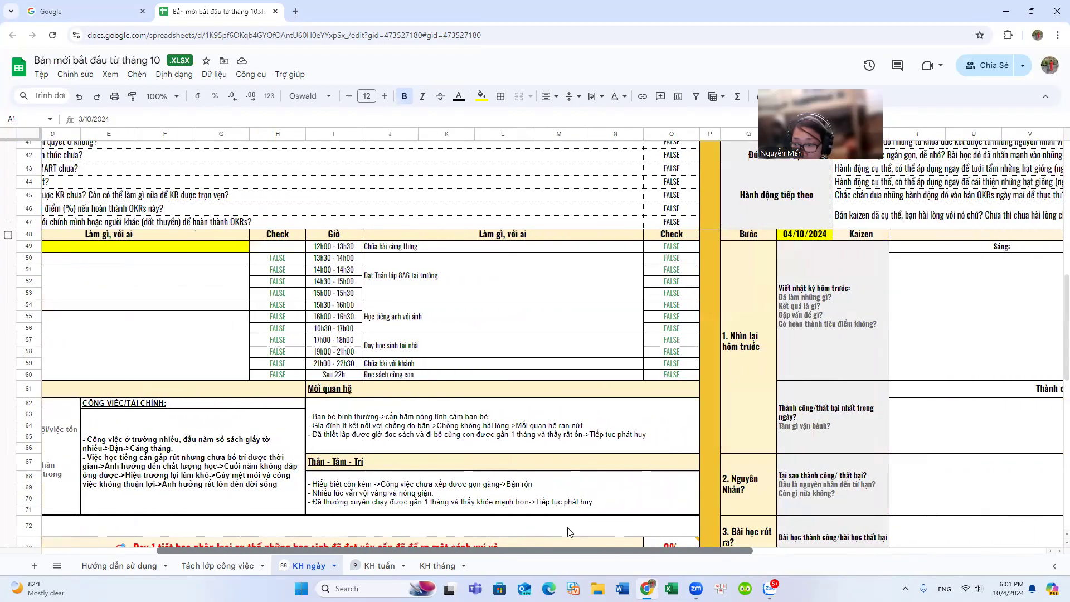
pyautogui.hscroll(5, 645, 523)
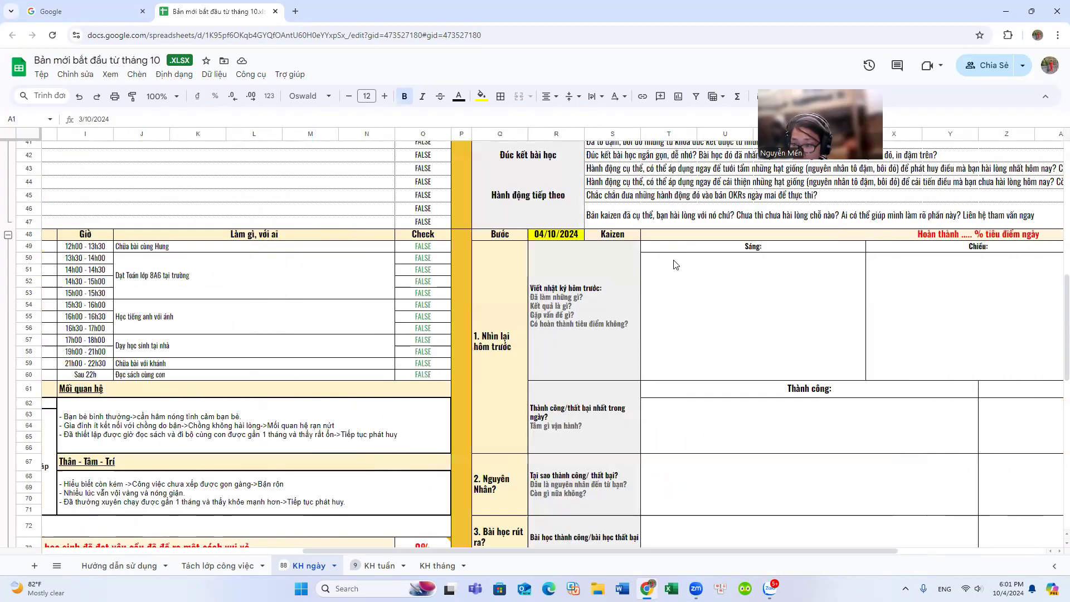
pyautogui.click(673, 264)
pyautogui.write('1.')
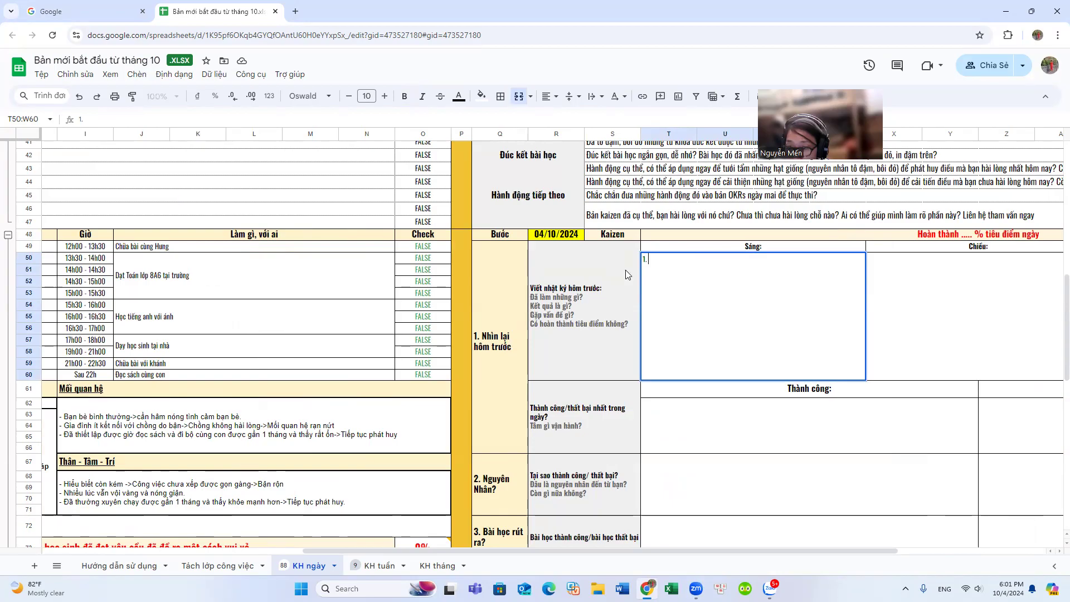
pyautogui.click(381, 273)
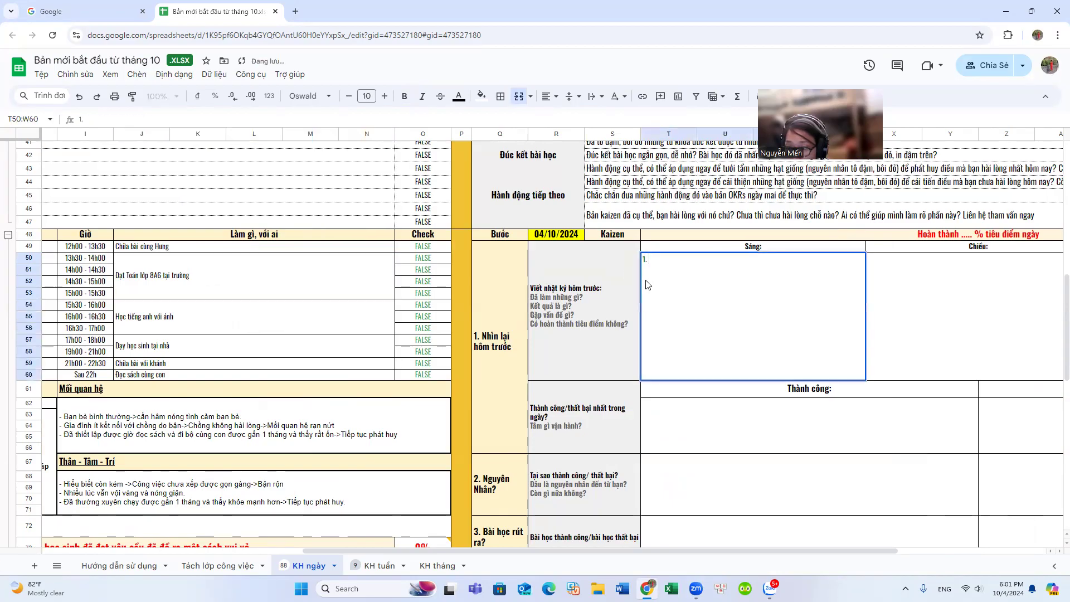
# - Continue item 1 of the 04/10/2024 morning journal with "Học X3." from that day's schedule
pyautogui.doubleClick(695, 301)
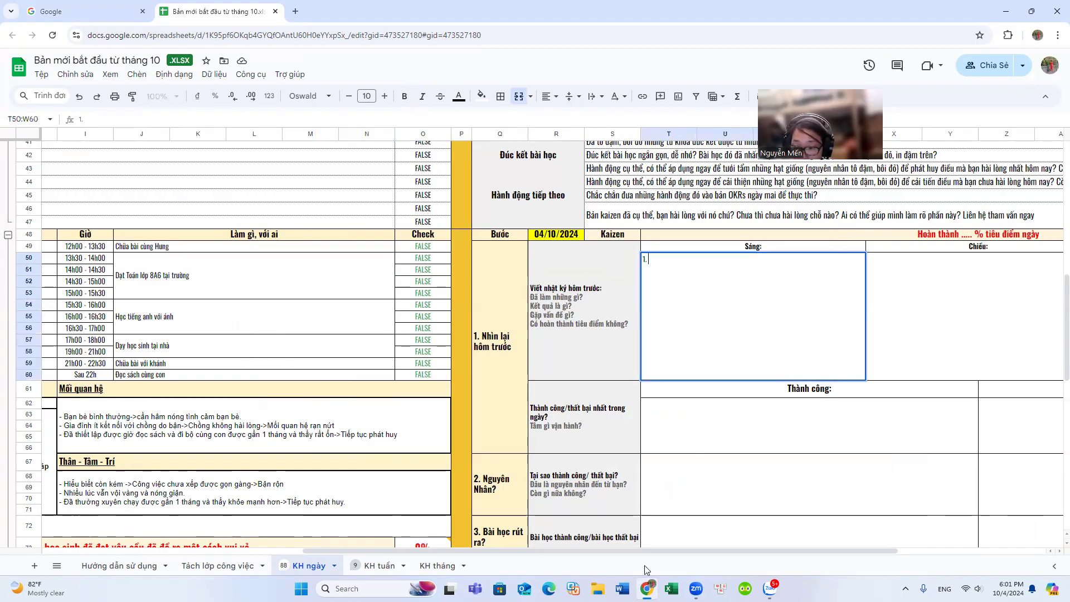
pyautogui.moveTo(602, 550); pyautogui.dragTo(313, 545)
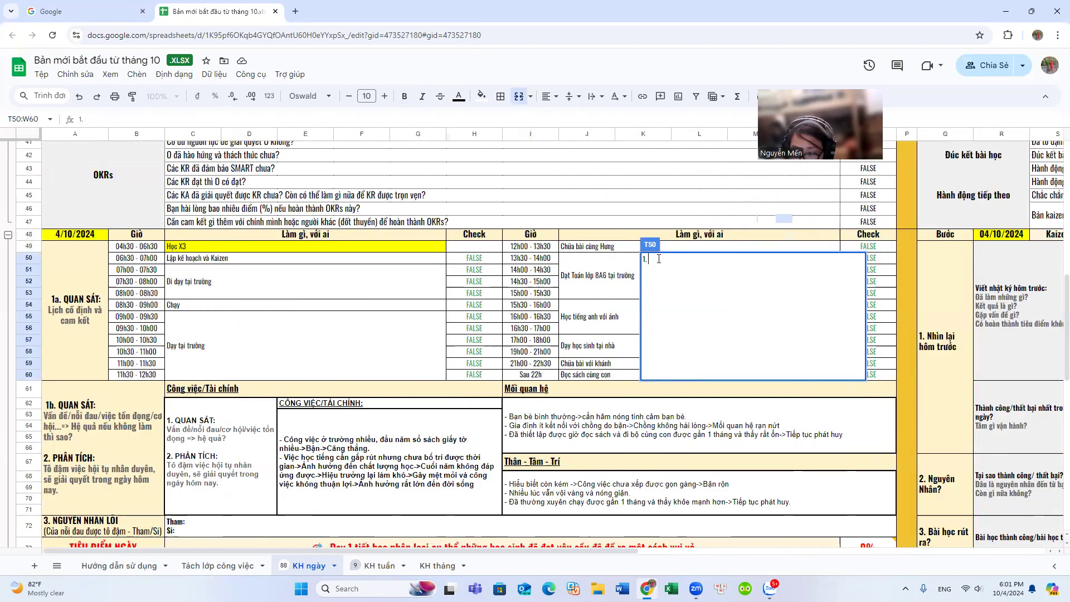
pyautogui.write('H')
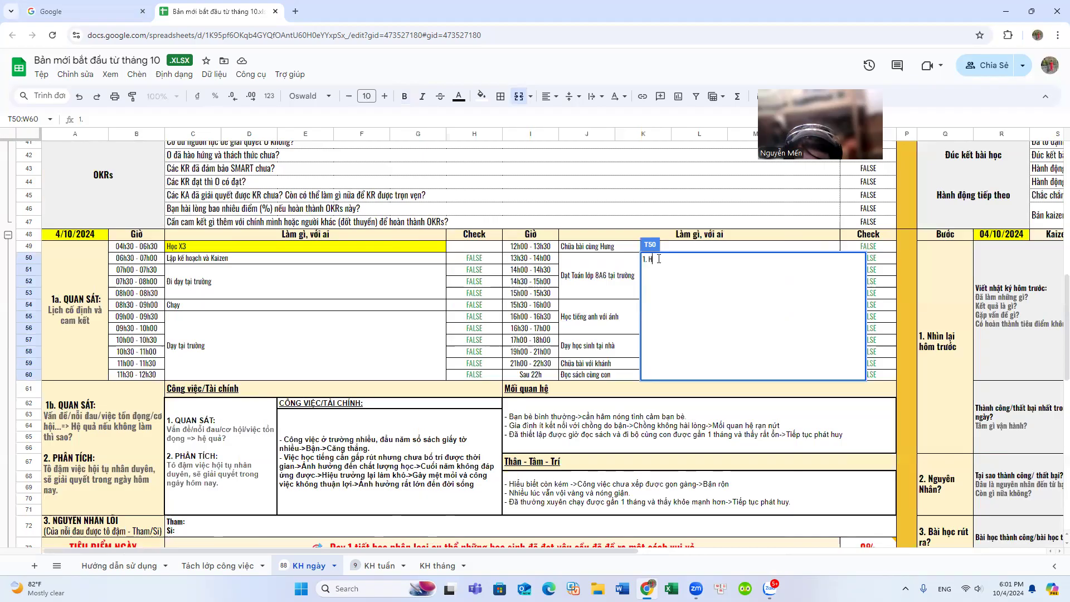
pyautogui.write('ọc X3.')
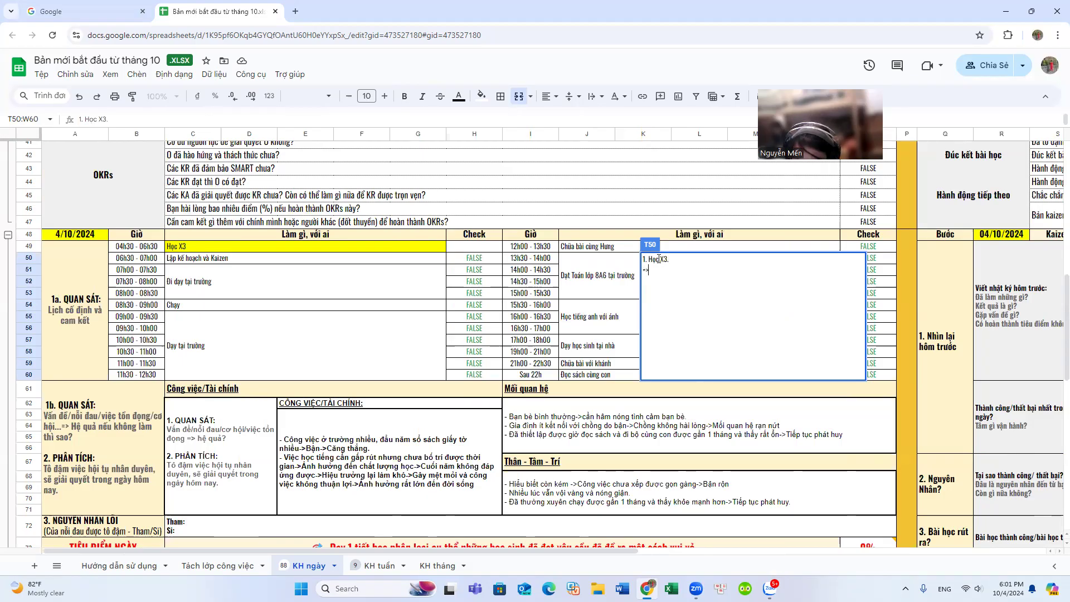
# - Under item 1 of the morning journal, add "=>Học được cách coach cho mentee, đặt câu hỏi, chia từng cột những vấn đề lớn sau"
pyautogui.press('BackSpace')
pyautogui.write('Học duợc cao')
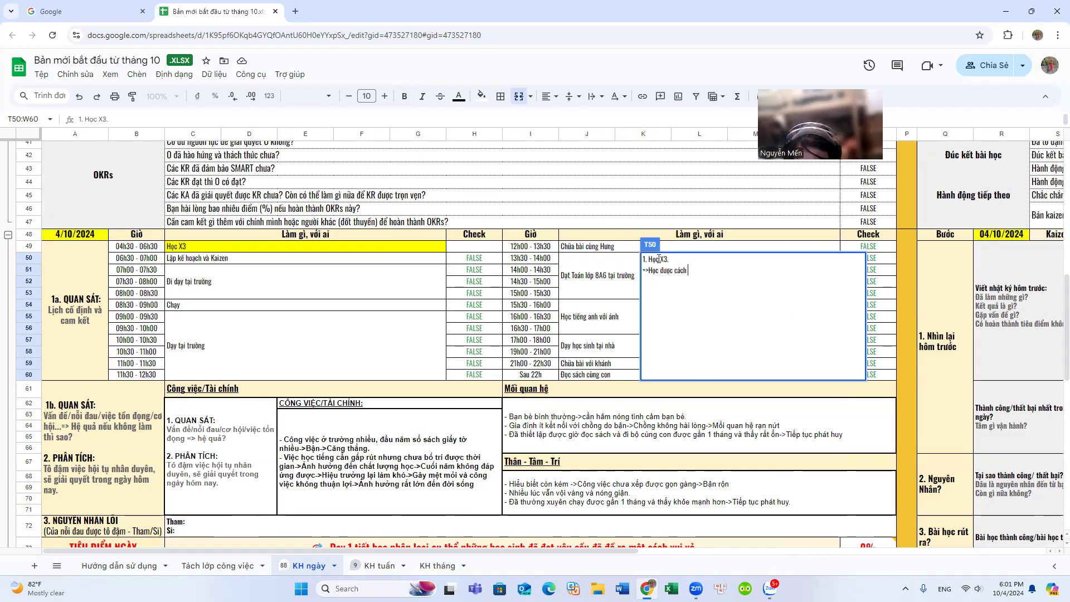
pyautogui.write('ho me')
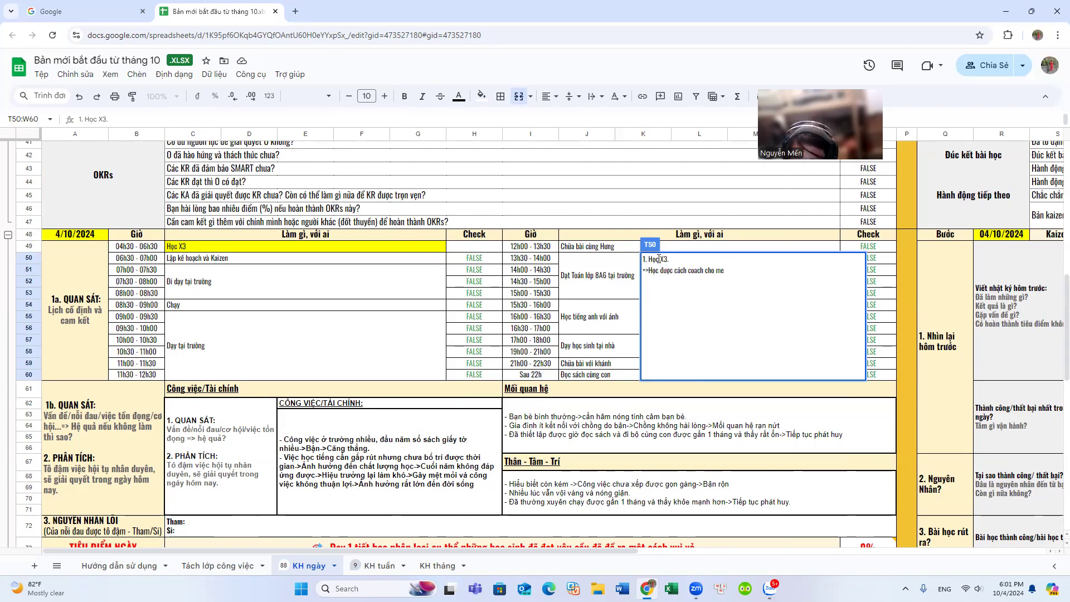
pyautogui.write('ntee.')
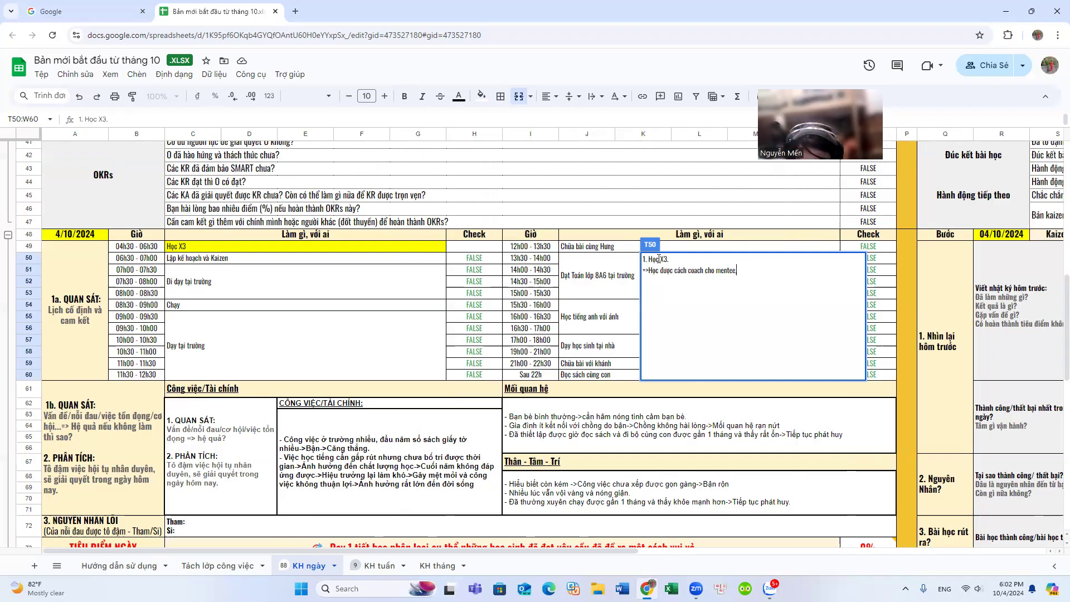
pyautogui.write('t caâu hoi, chia tu')
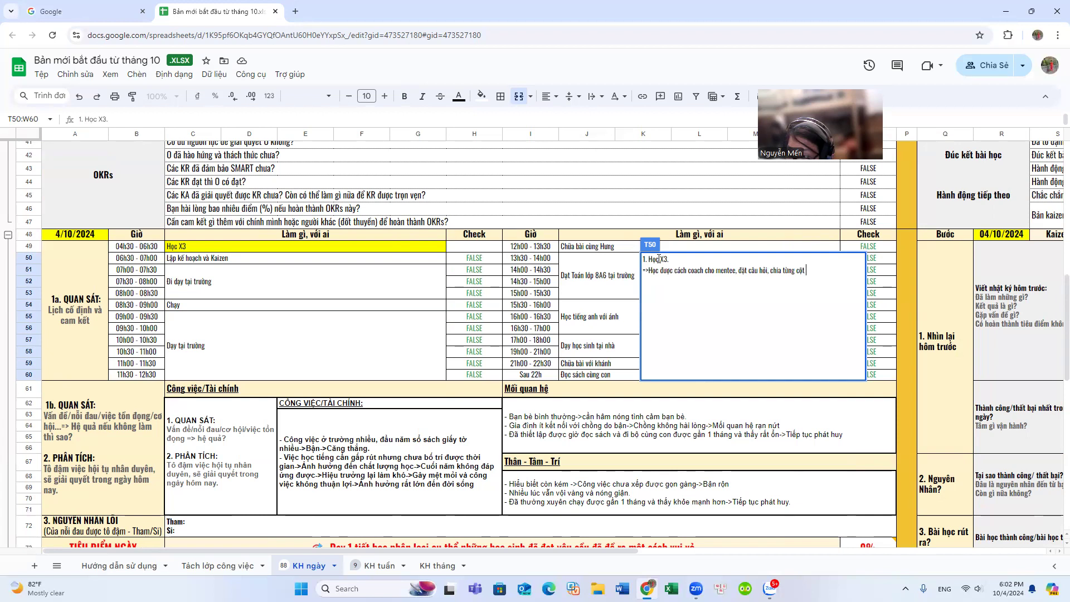
pyautogui.write('nh')
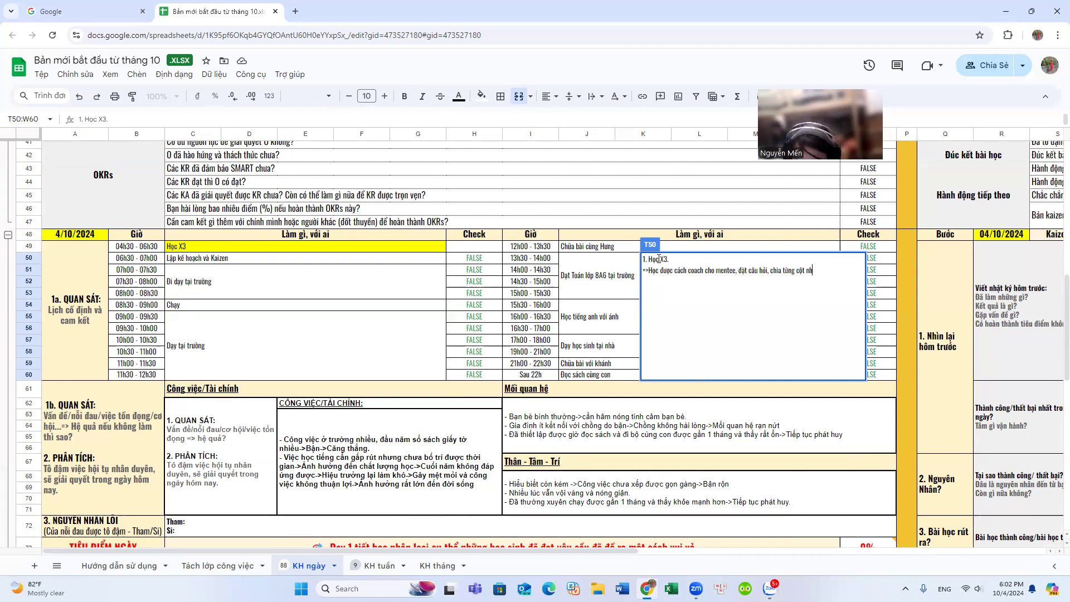
pyautogui.write('ưng vân')
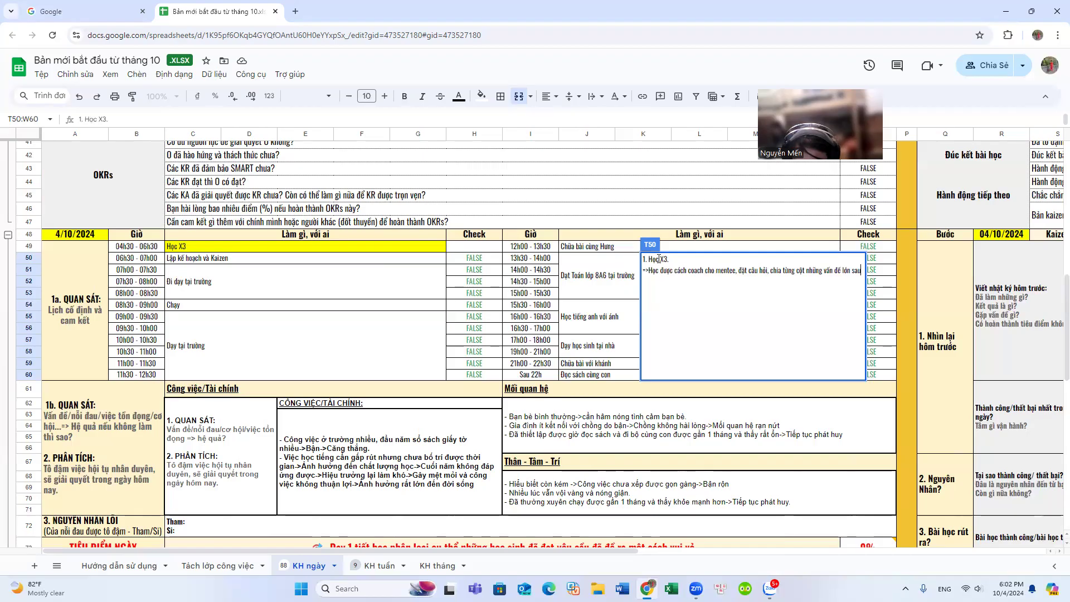
pyautogui.write(' đọ')
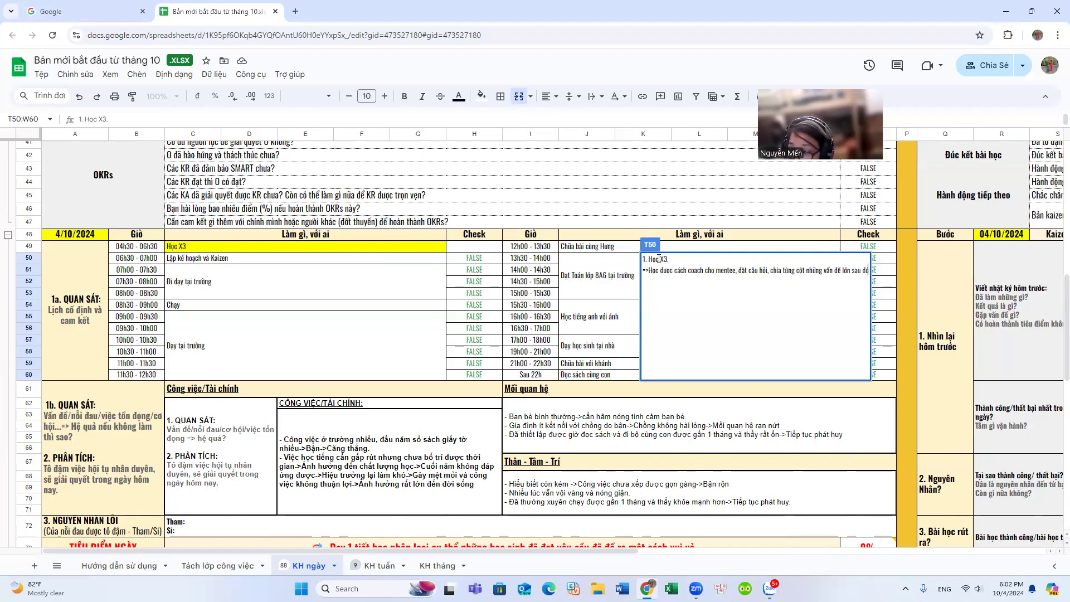
pyautogui.write('s')
pyautogui.write(' ch')
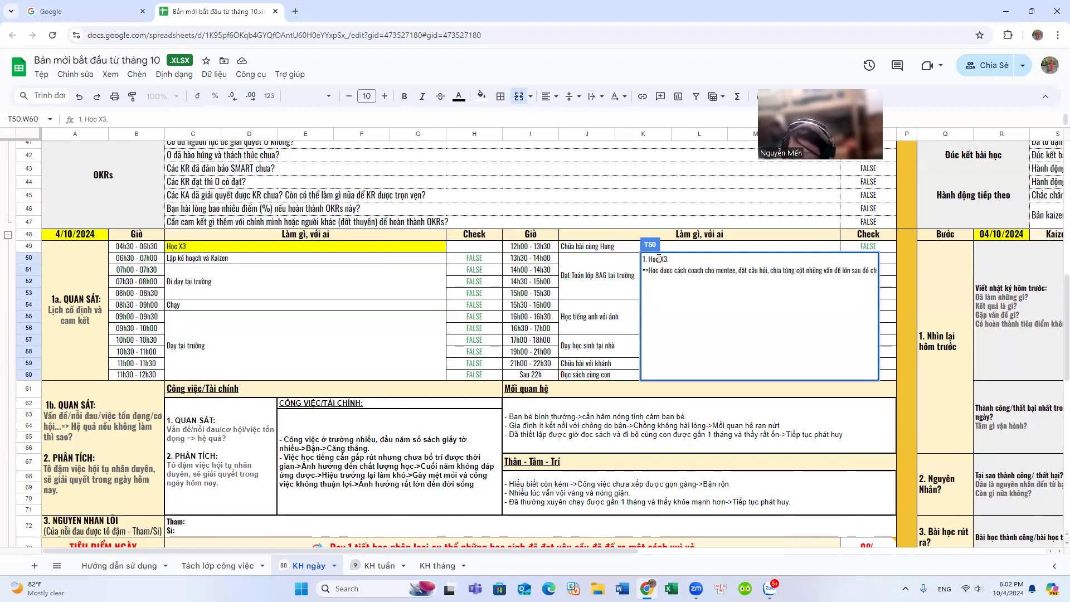
pyautogui.press('BackSpace')
pyautogui.press('BackSpace')
pyautogui.press('BackSpace')
pyautogui.press('BackSpace')
pyautogui.press('BackSpace')
pyautogui.press('BackSpace')
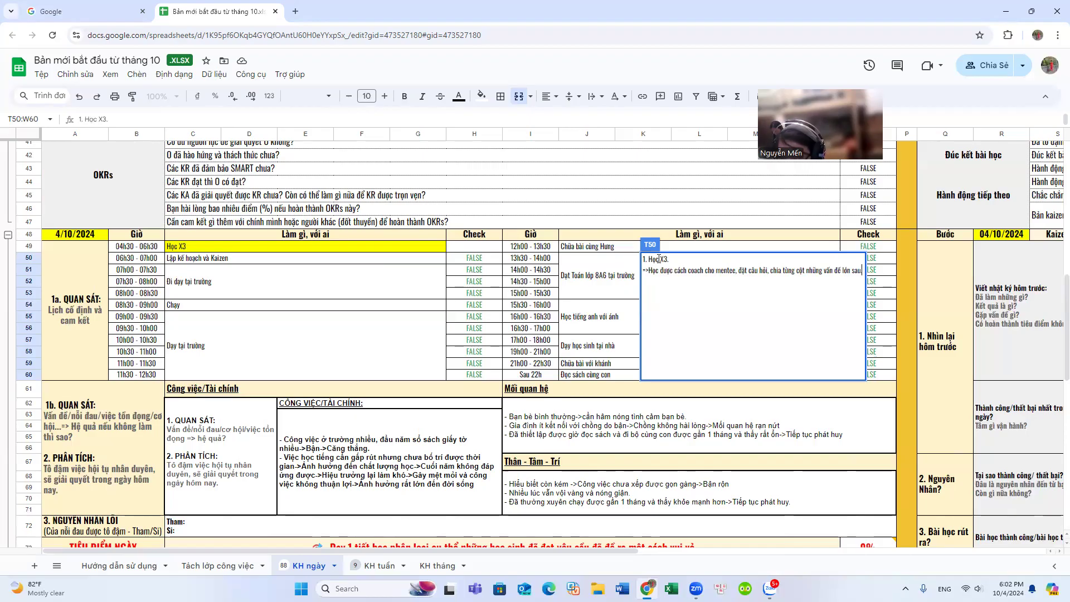
# - Switch to Zalo, find the family contact's conversation, review the "ĐÚC KẾT COACH PHÂN TÁCH LỚP TỪ TRANG GIẤY TRẮNG" notes, and return to the spreadsheet
pyautogui.click(770, 588)
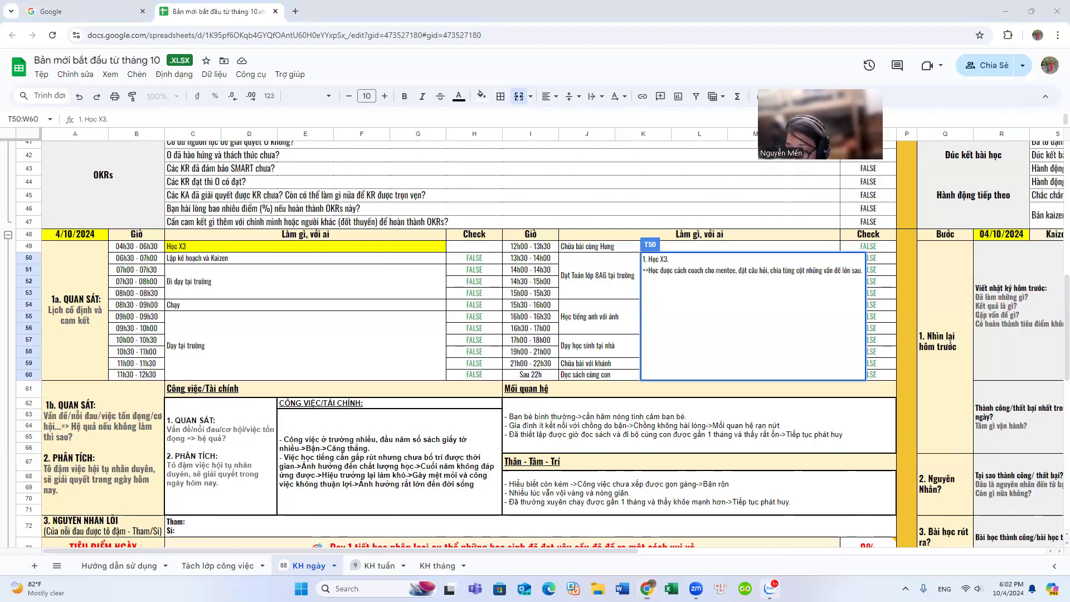
pyautogui.doubleClick(106, 31)
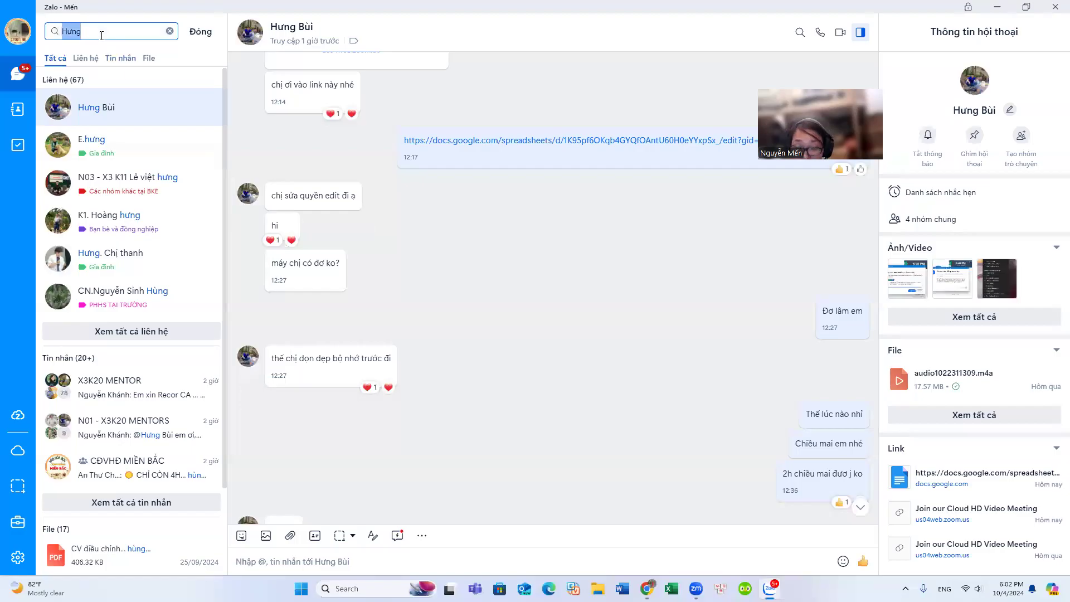
pyautogui.write('Lam')
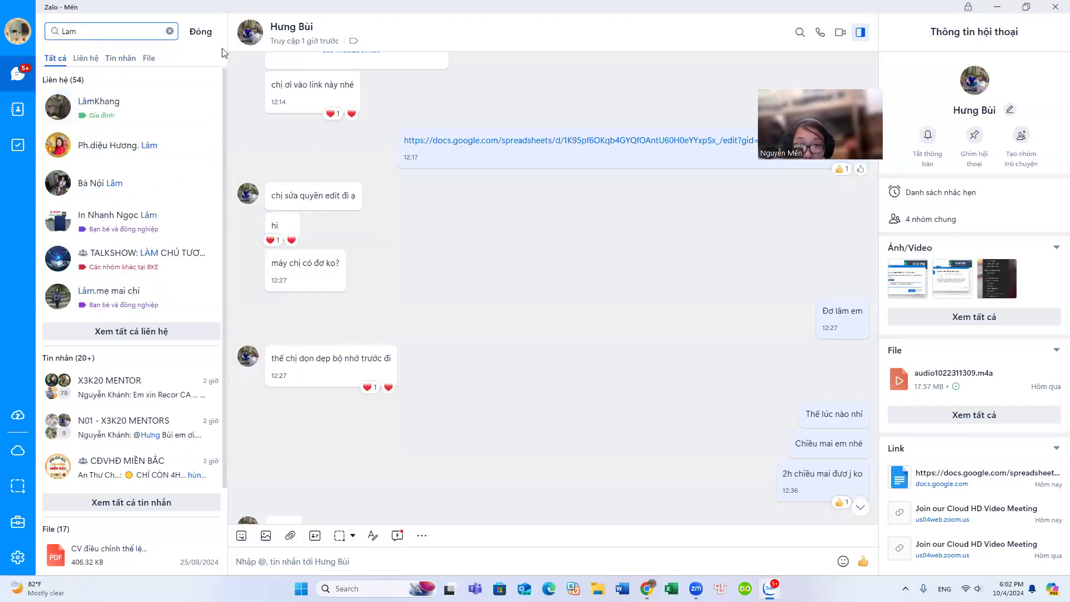
pyautogui.click(100, 106)
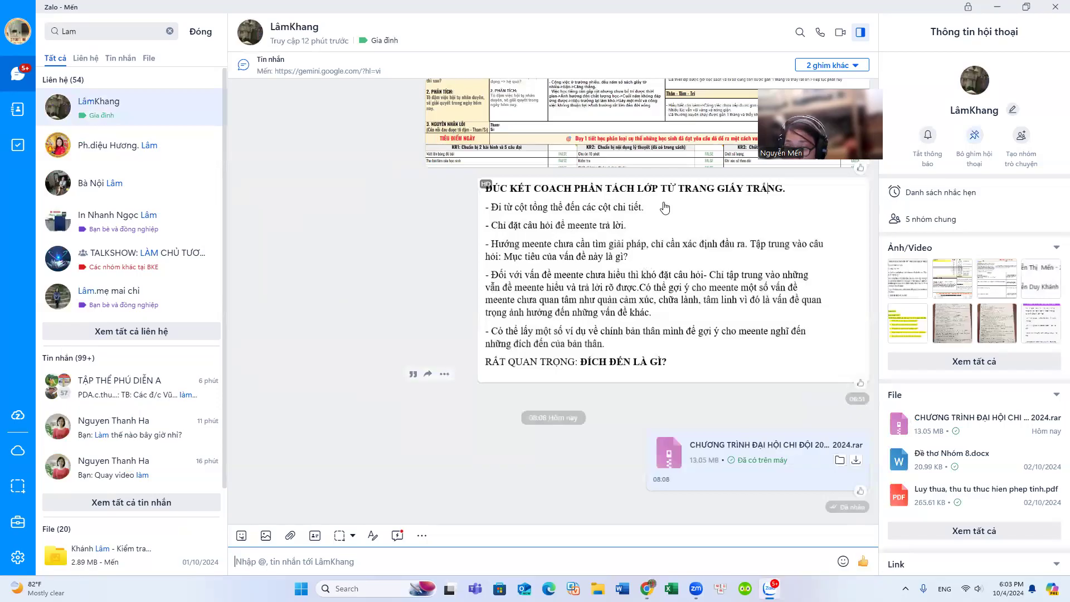
pyautogui.click(996, 12)
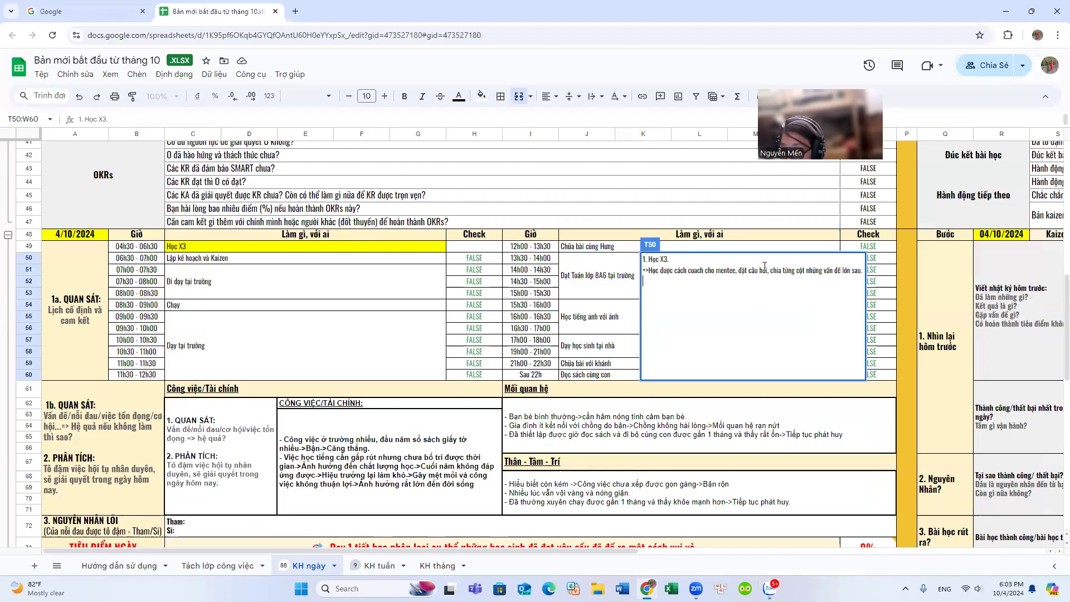
# - Insert "chỉ" before "đặt câu hỏi" in the first "=>" line of item 1
pyautogui.click(736, 269)
pyautogui.write(',')
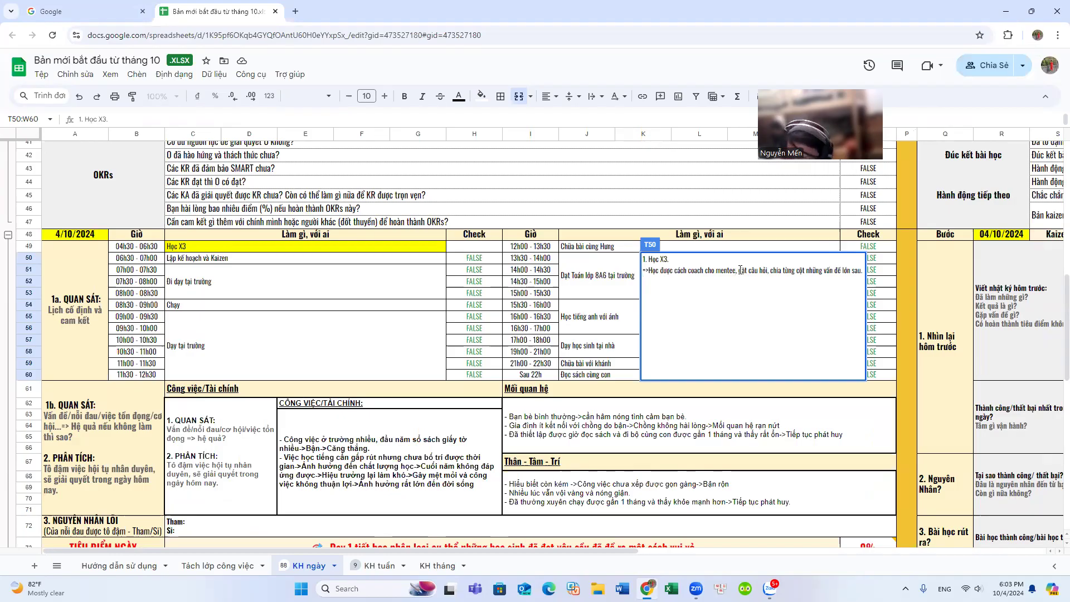
pyautogui.write('Chỉ')
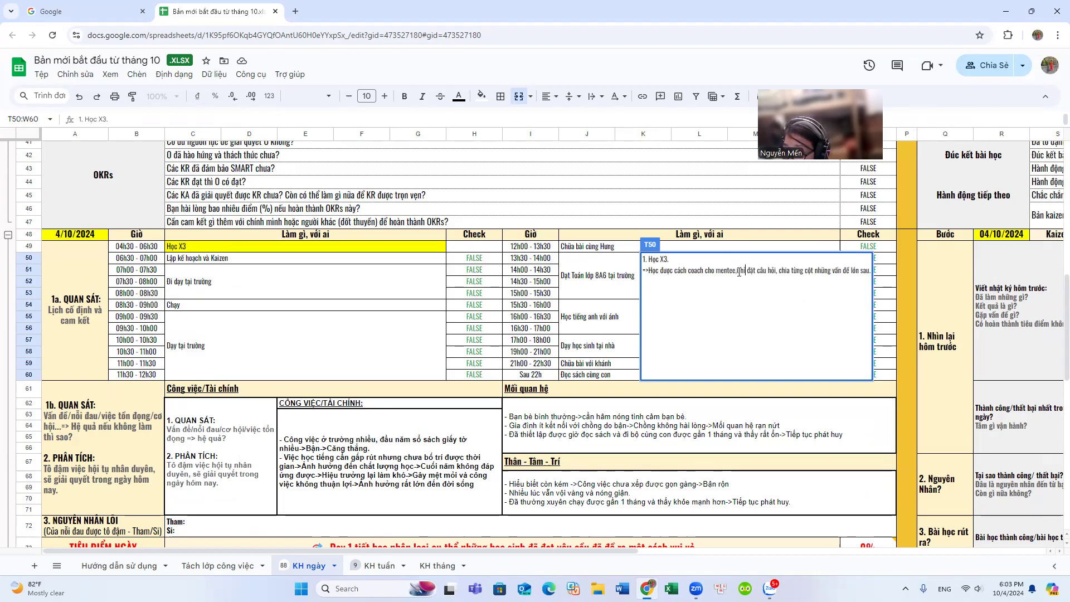
pyautogui.click(739, 271)
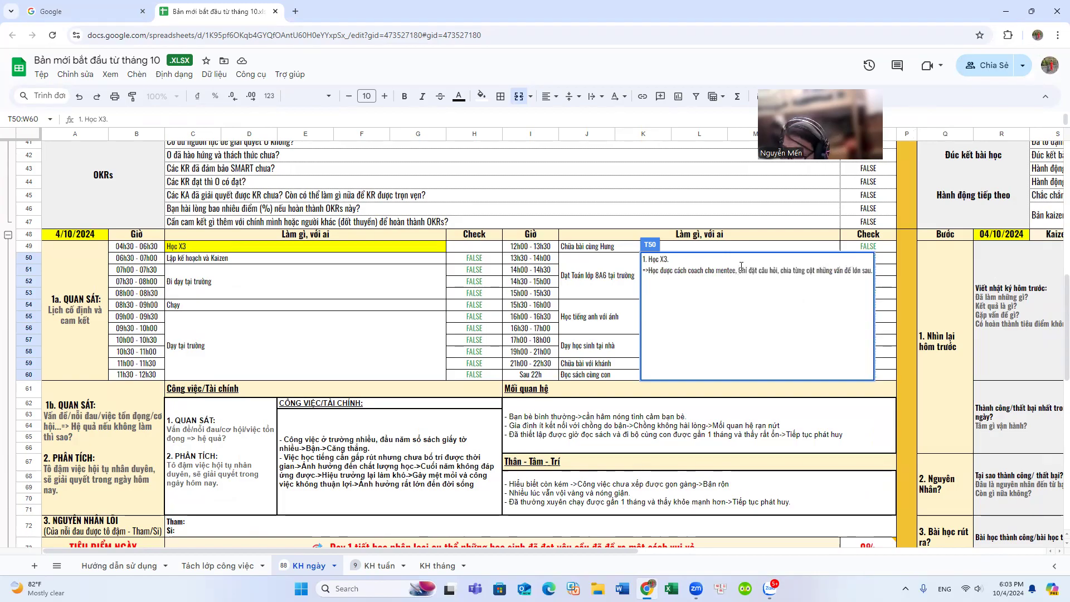
pyautogui.press('Delete')
pyautogui.write('c')
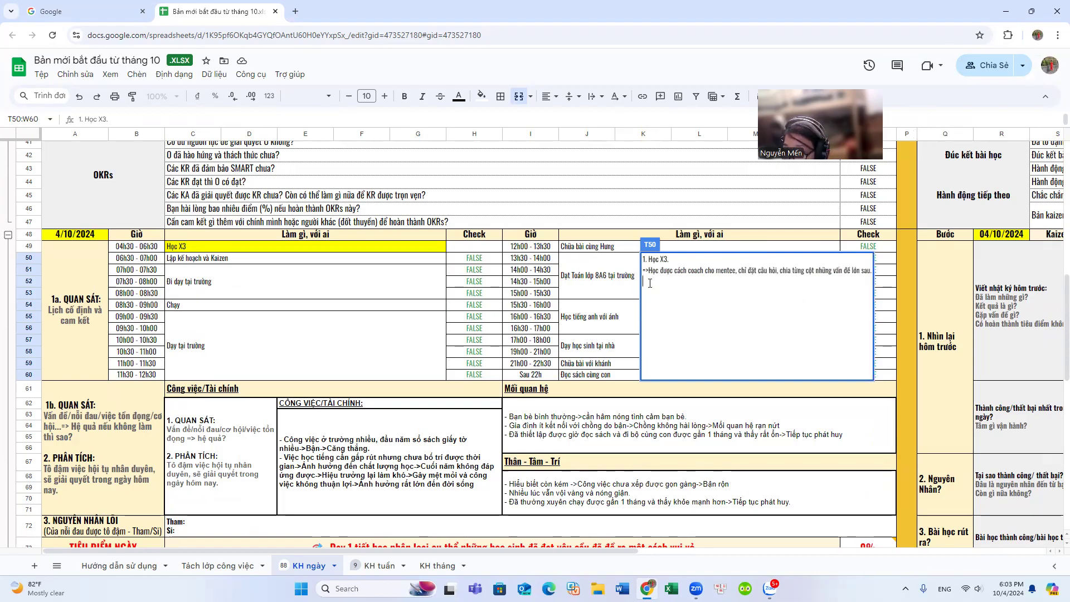
# - Recheck the coaching notes in Zalo and add a second line "=>Tập trung vào vấn đề mentee hiểu" under item 1 of the morning journal
pyautogui.write('=>')
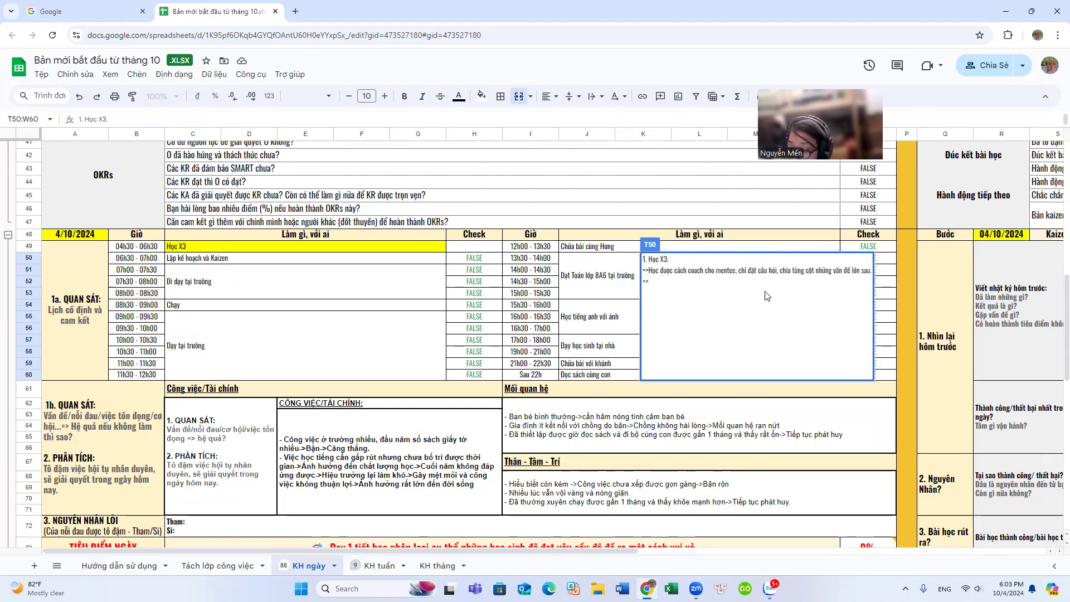
pyautogui.moveTo(770, 589)
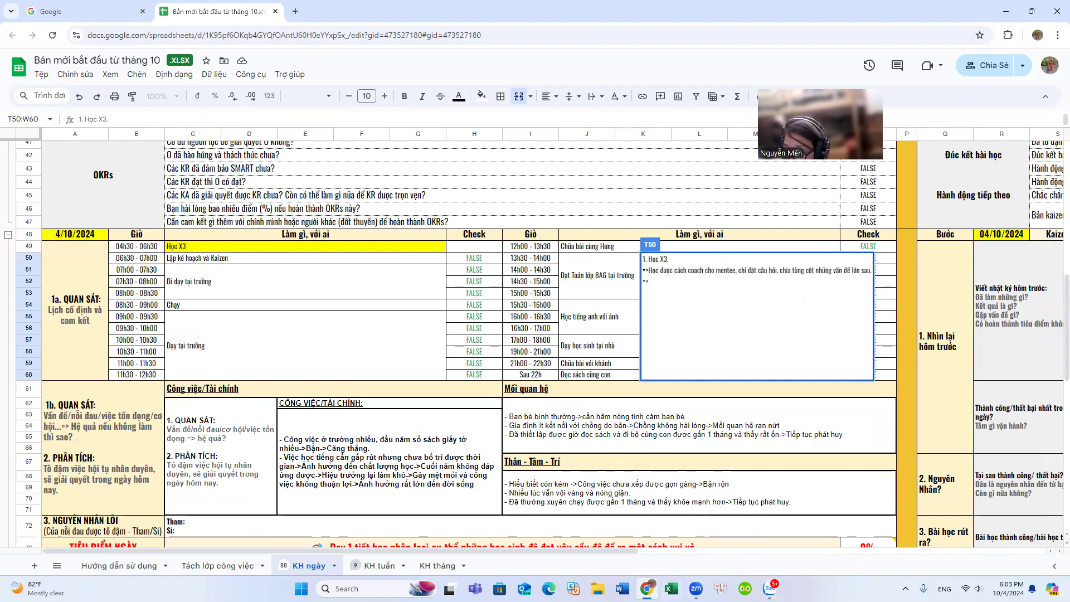
pyautogui.moveTo(646, 588)
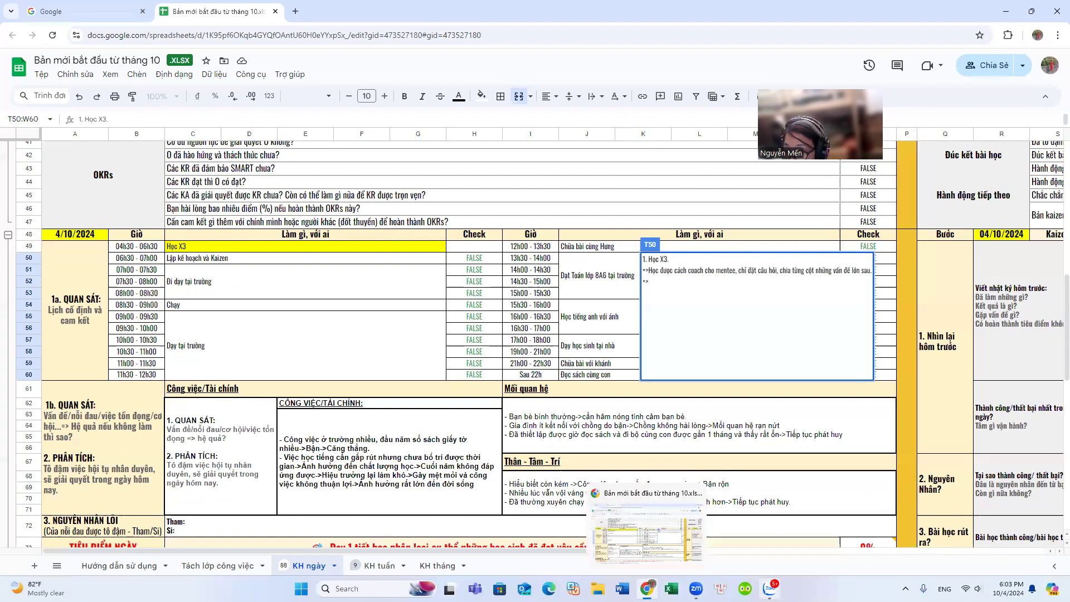
pyautogui.click(727, 490)
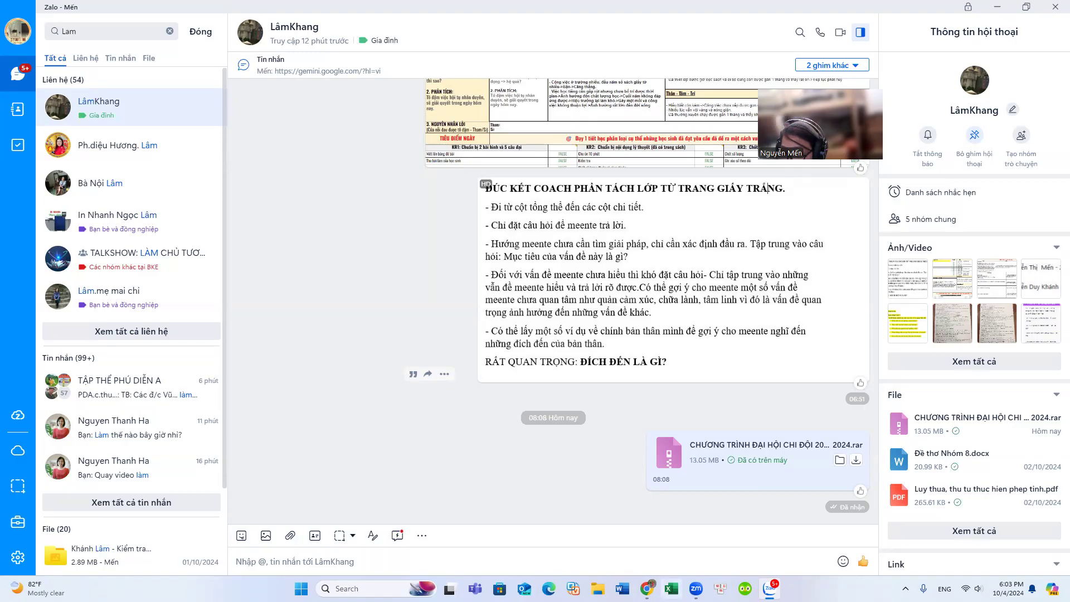
pyautogui.click(646, 588)
pyautogui.write('Tập trung vapt')
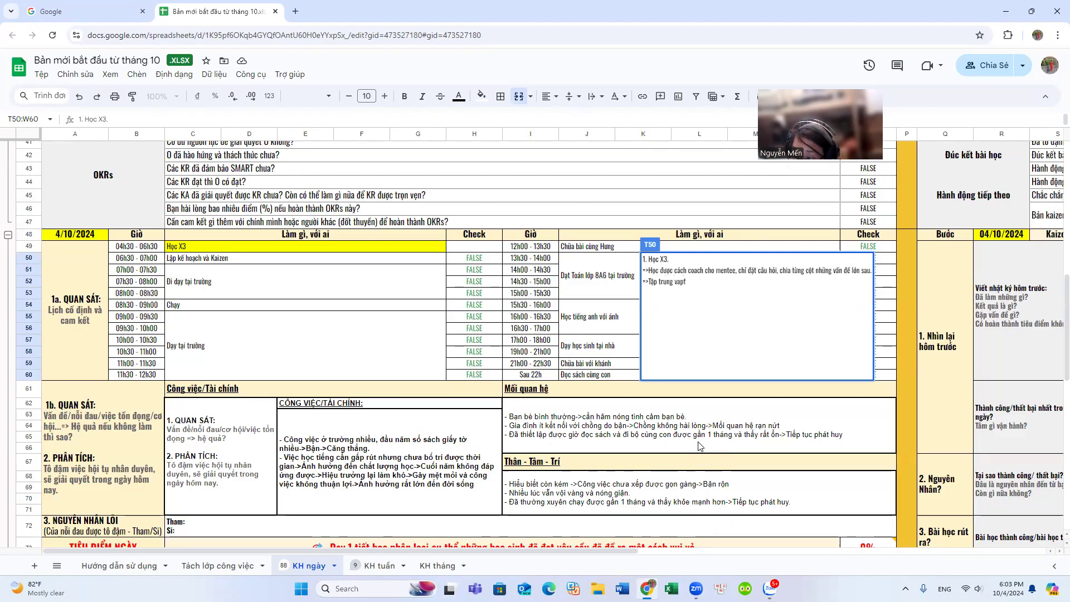
pyautogui.write('o')
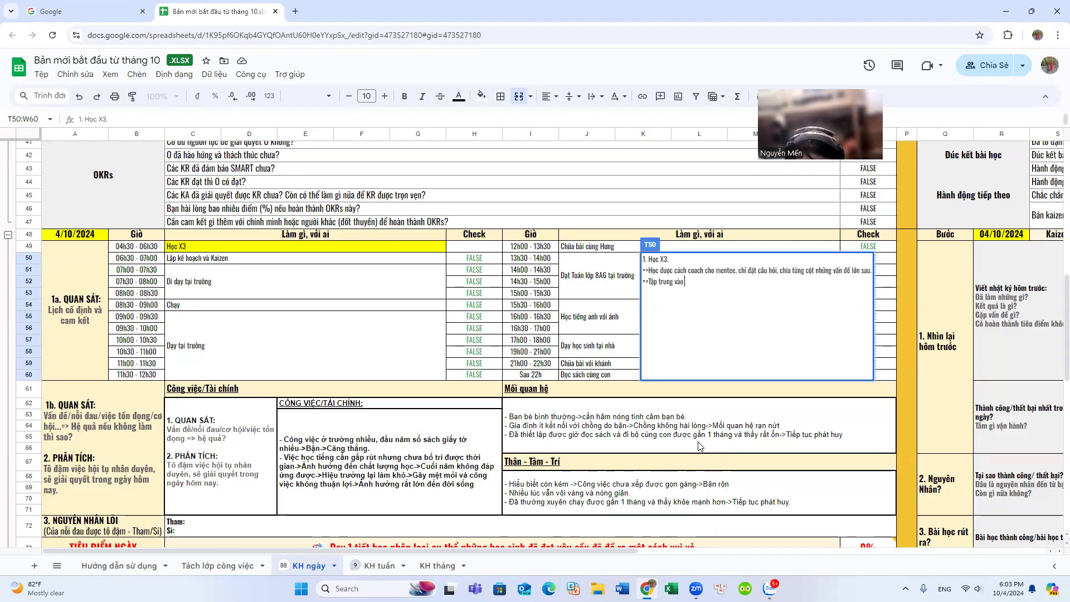
pyautogui.write(' vấn đề')
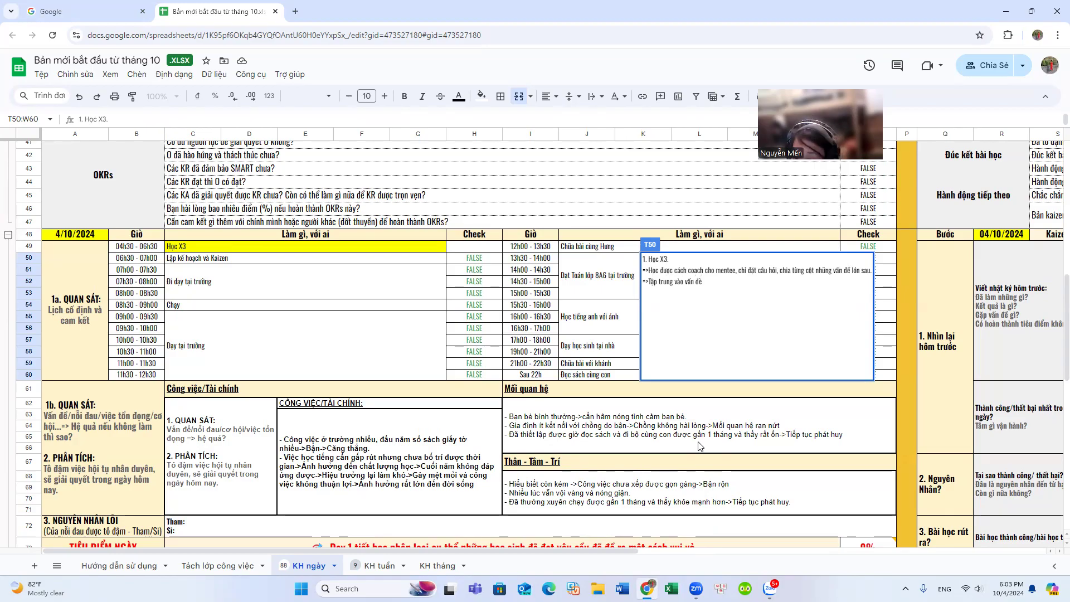
pyautogui.write(' me')
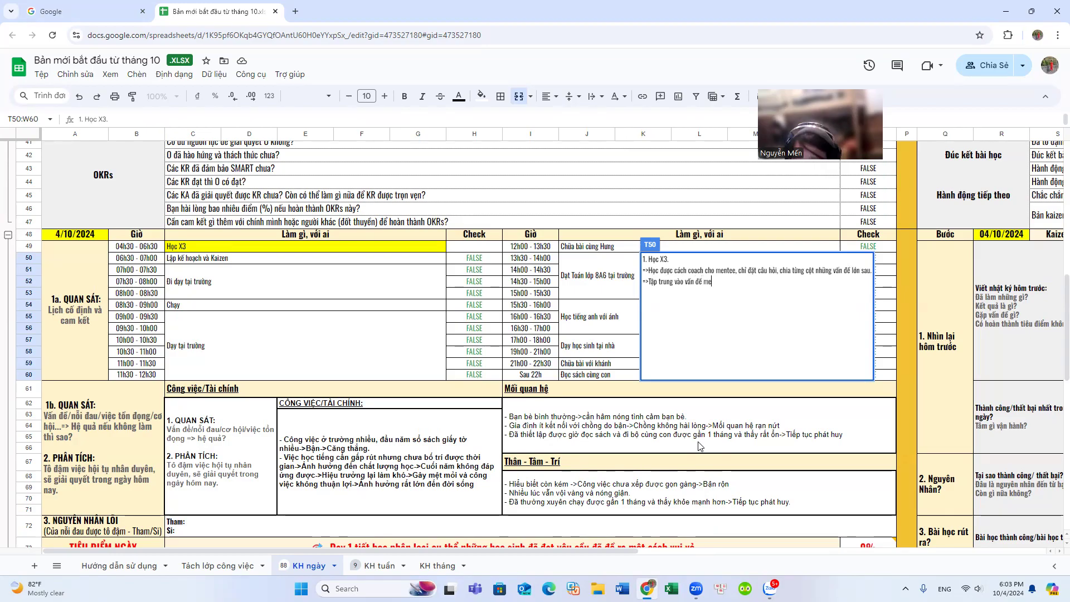
pyautogui.write('ntee hiểu')
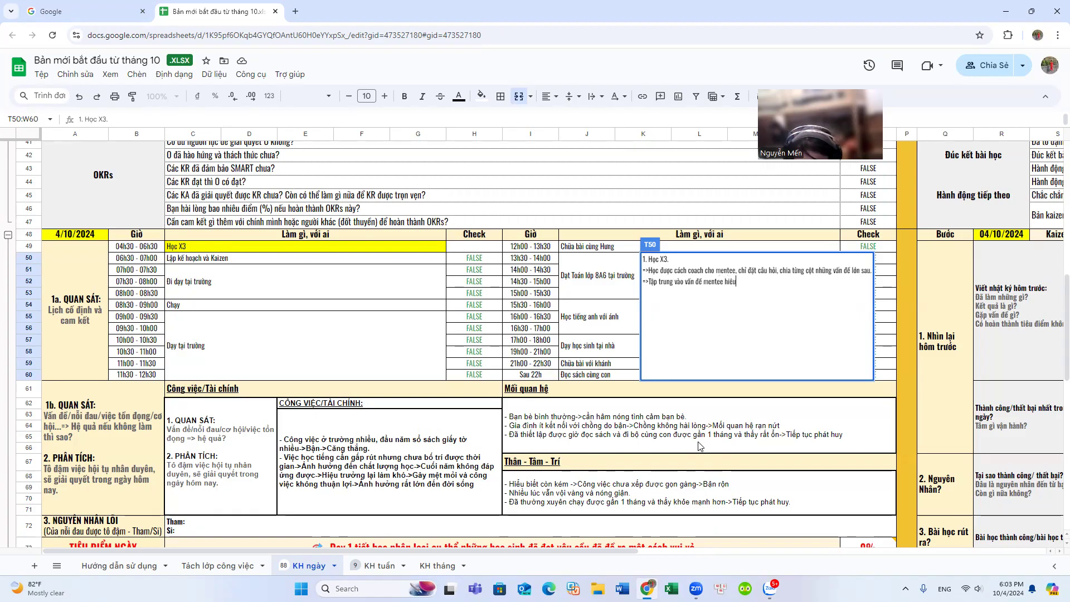
# - Complete the second "=>" line with ", có thể kể câu chuyện về bản thân mình để mentee nhận ra vấn đề."
pyautogui.write(', có thể ')
pyautogui.write('kể câu ch')
pyautogui.write('uyện về ')
pyautogui.write('na')
pyautogui.write('bản thân ')
pyautogui.write('mình để')
pyautogui.write(' ment')
pyautogui.write('ee nhận ra')
pyautogui.write(' vấn đề.')
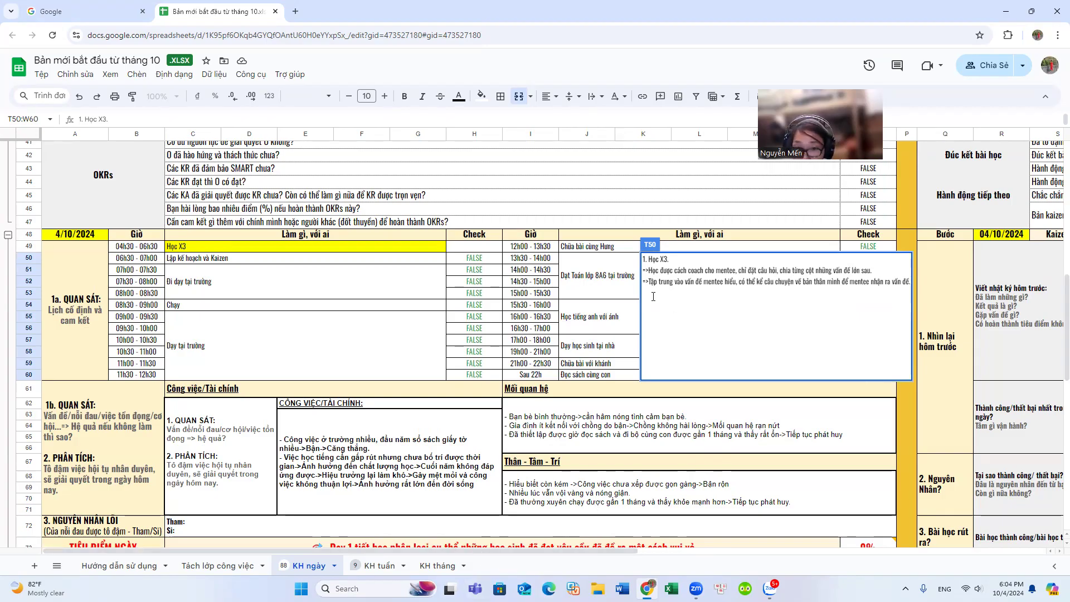
# - Add item 2, "2. Dạy tại trường.", on a new line of the 04/10/2024 morning journal
pyautogui.write('2. ')
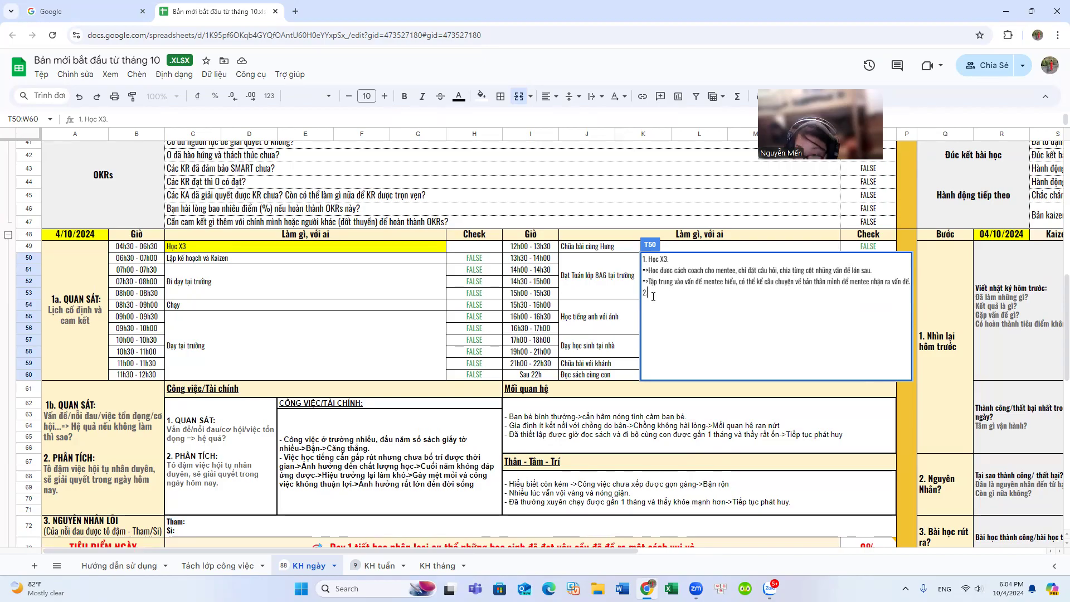
pyautogui.write('Dạy tại ')
pyautogui.write('trường')
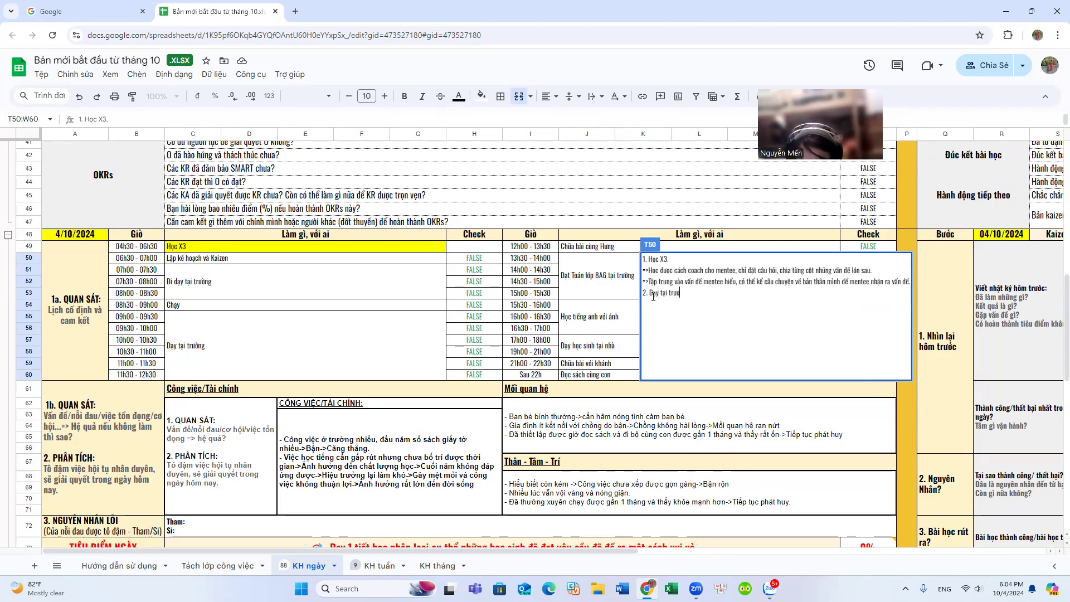
pyautogui.write('.')
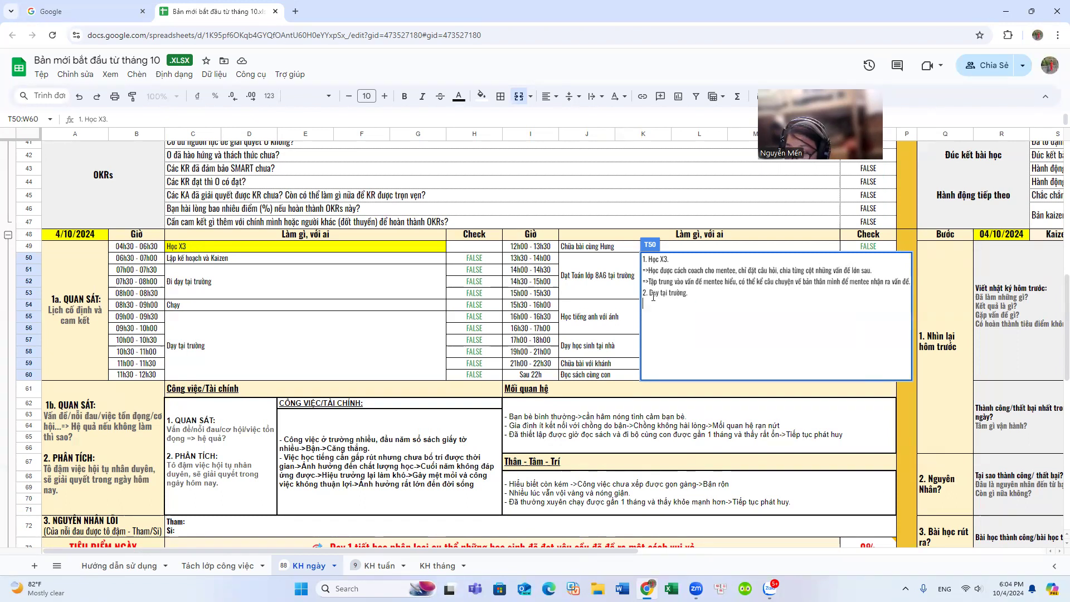
# - Add the line "=>Rút kinh nghiệm cho học sinh cách xử lí một số tình huống đầu giờ." under item 2
pyautogui.hotkey('alt', 'Return')
pyautogui.write('=')
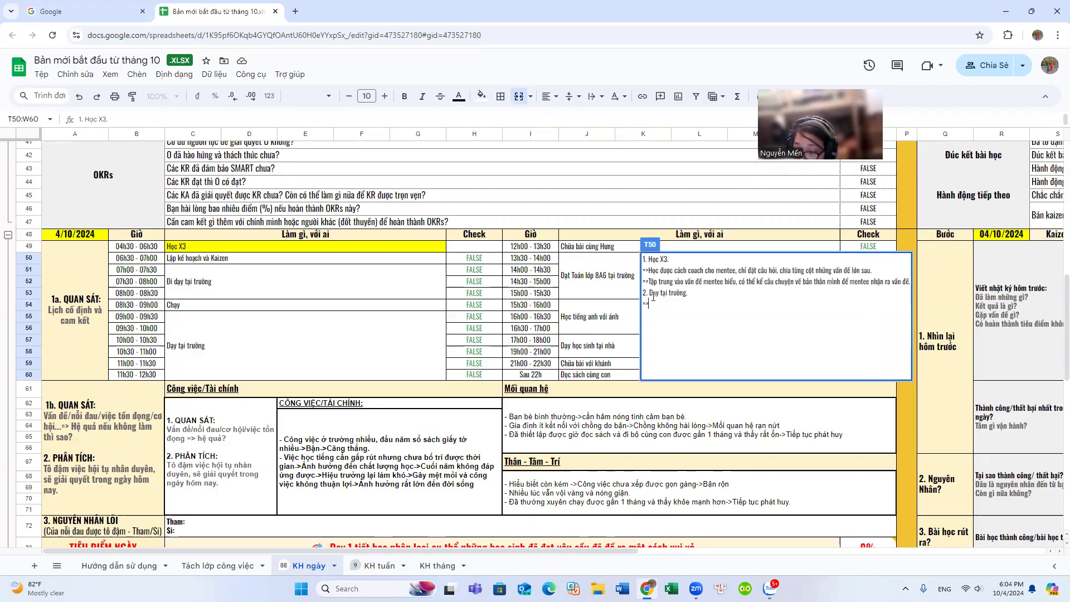
pyautogui.write('>R')
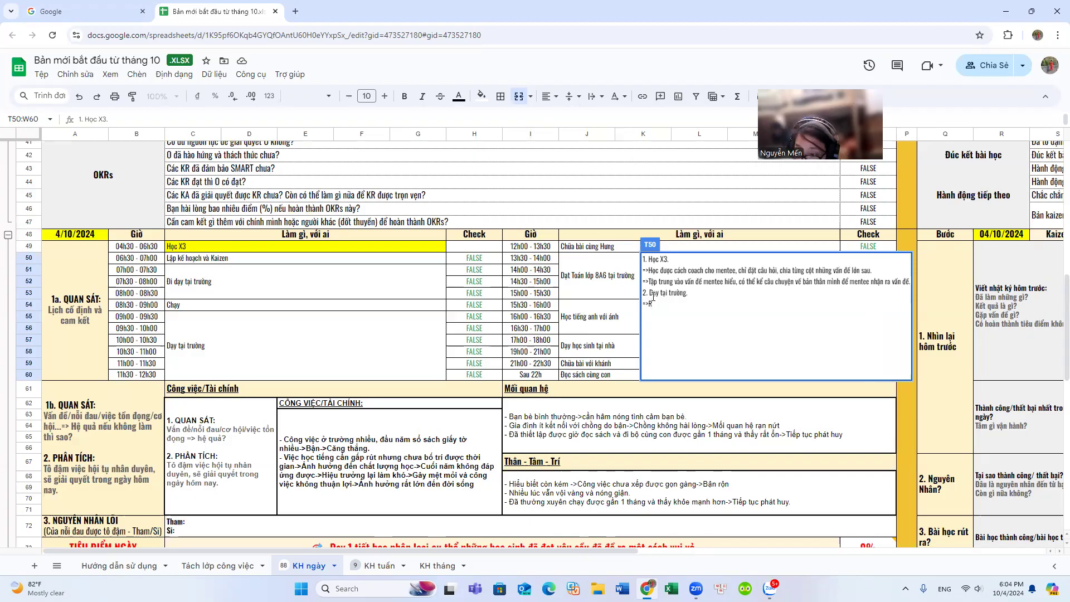
pyautogui.write('út kinh ')
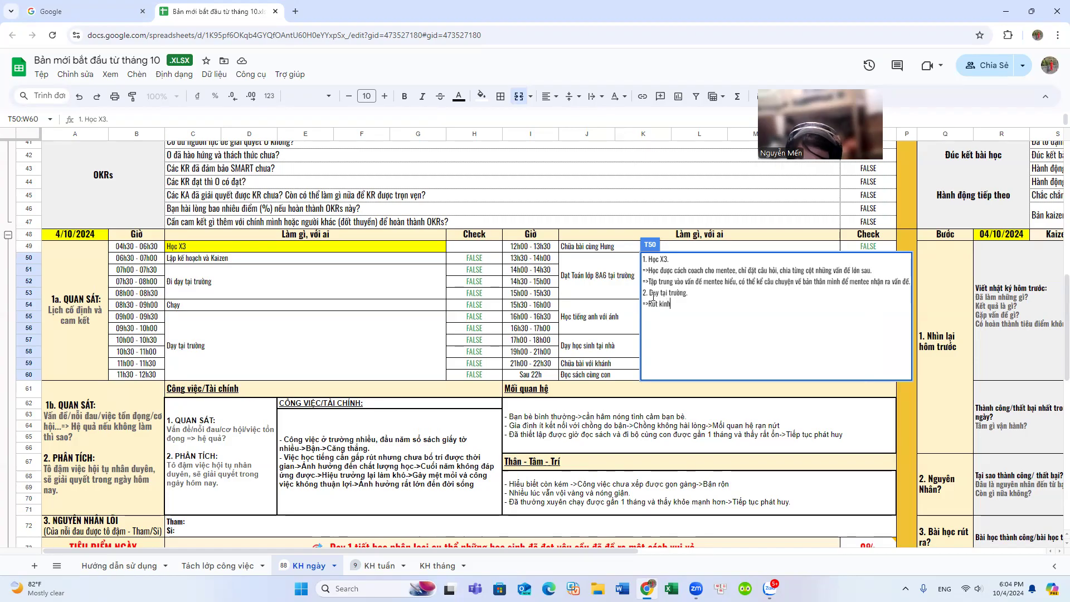
pyautogui.write('nghiệm ')
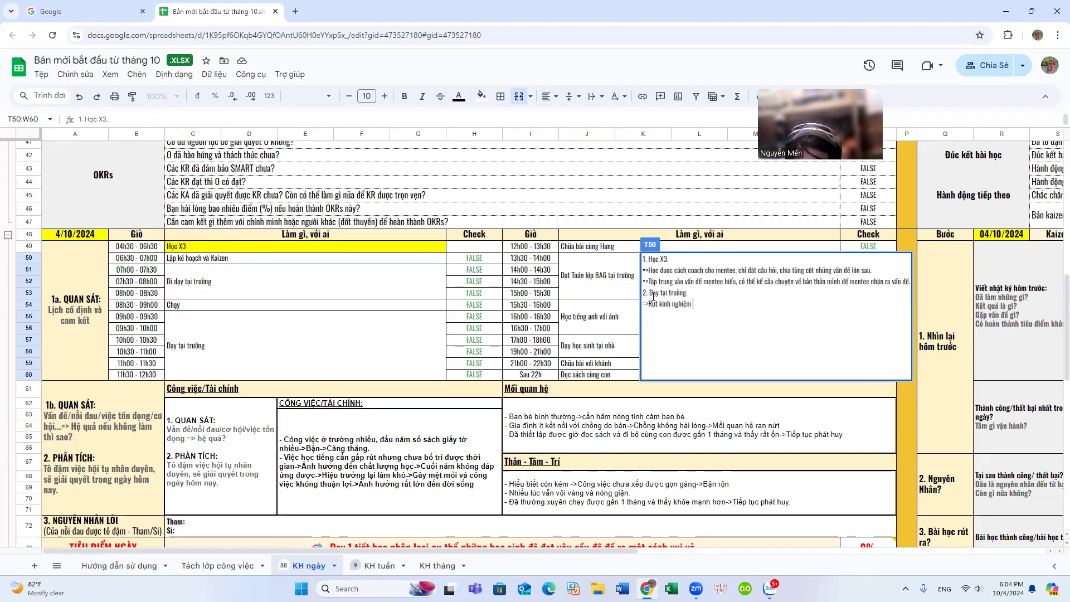
pyautogui.write('cho học sinh cách xử lí một số t')
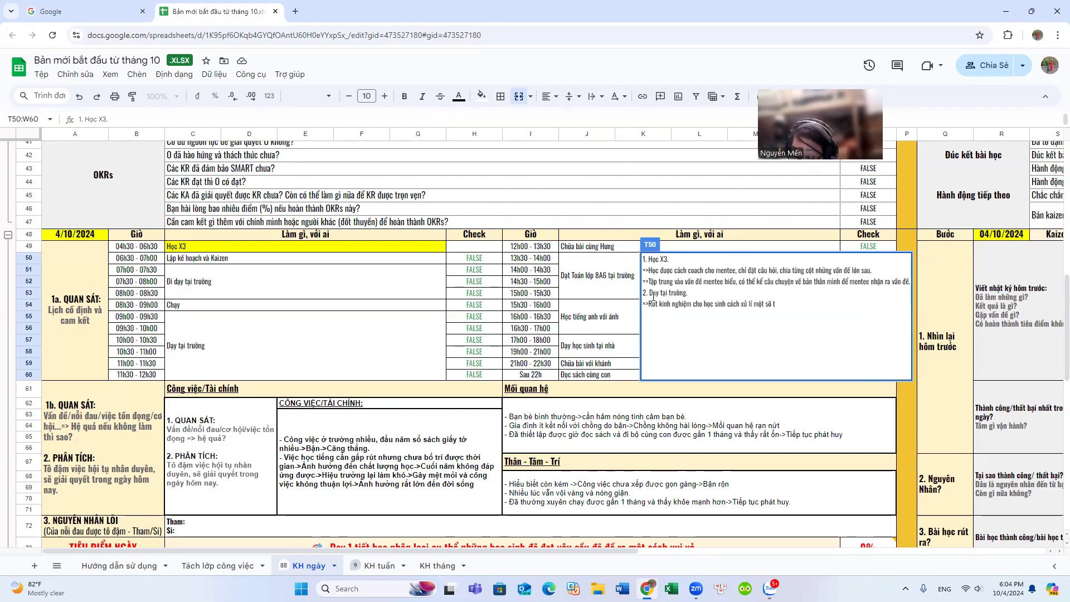
pyautogui.write('ình h')
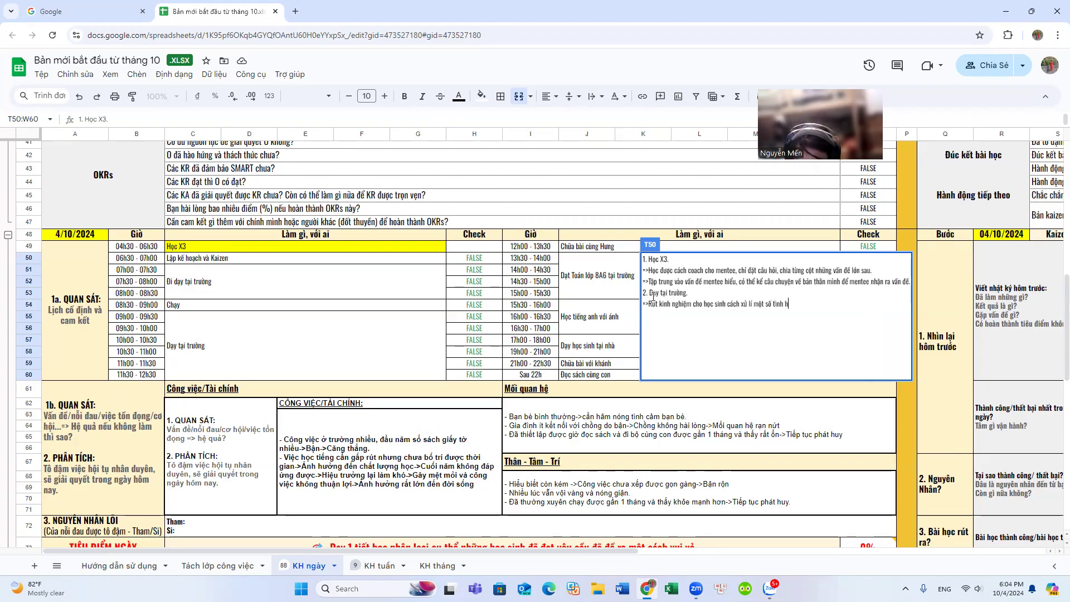
pyautogui.write('uống đâu giog')
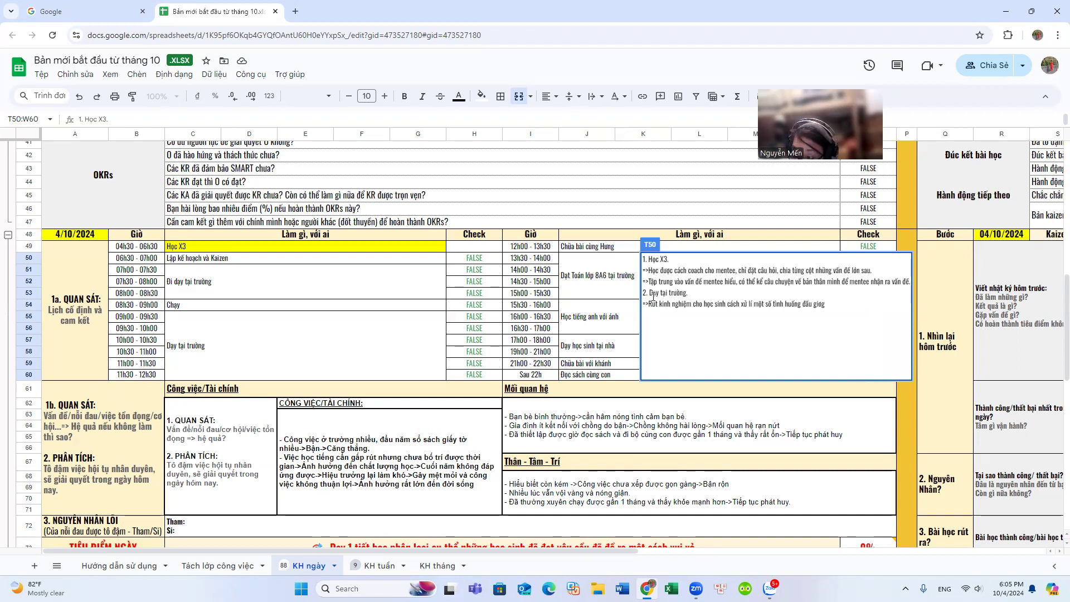
pyautogui.write('.')
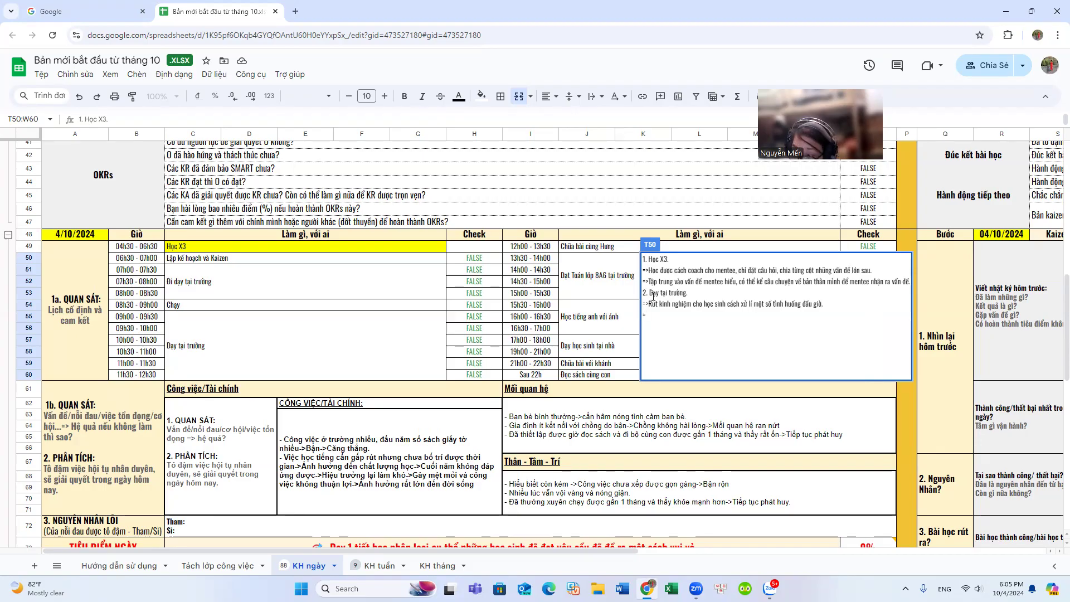
# - Add a second line under item 2: "=>Nhắc nhở các con về việc chuẩn bị cho đại hội tiết 5."
pyautogui.press('BackSpace')
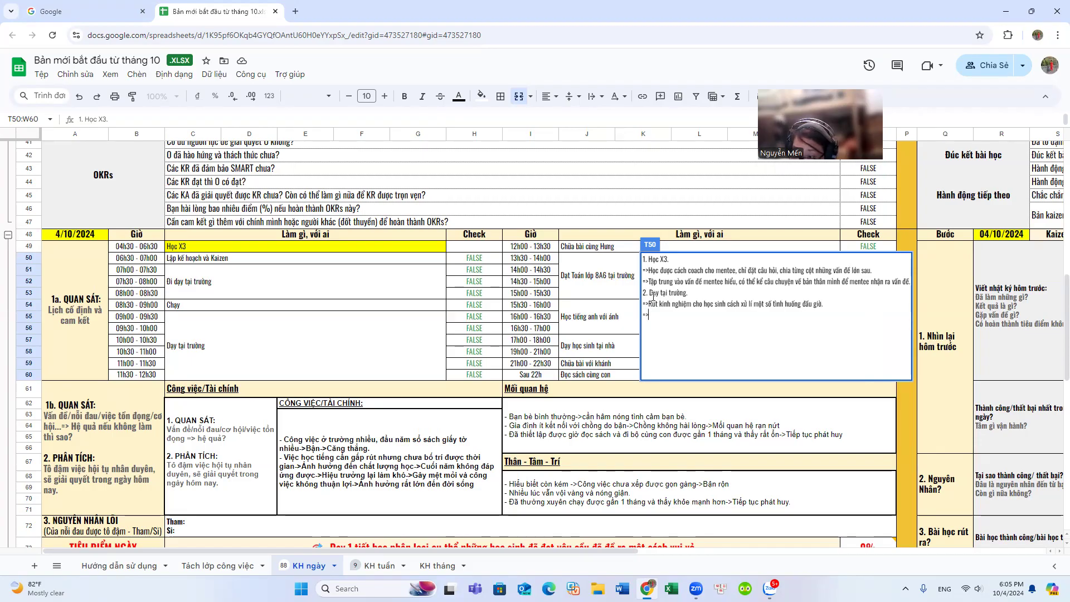
pyautogui.write('Nh')
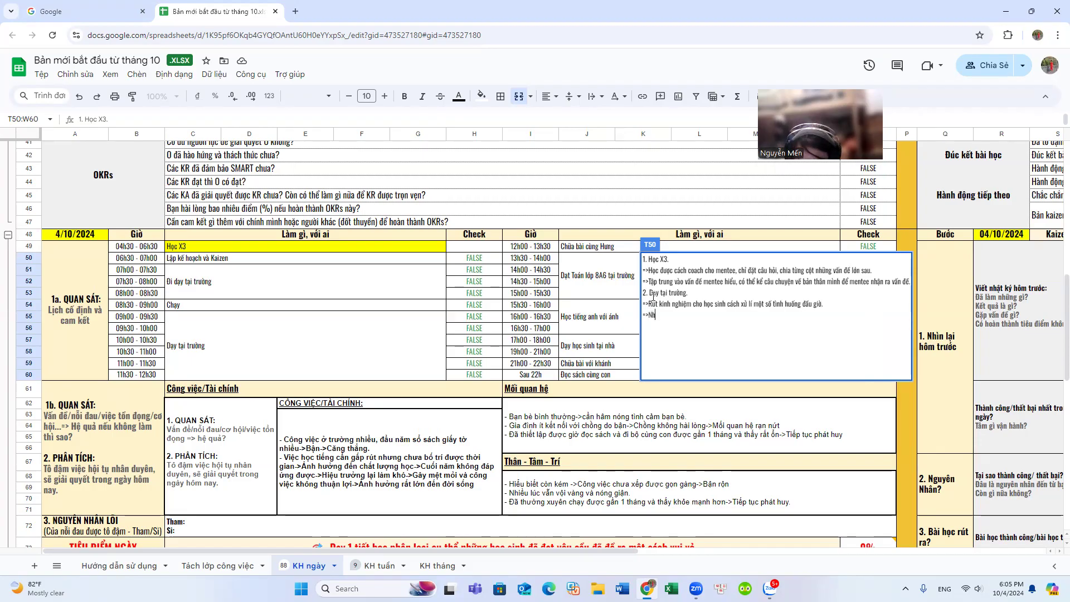
pyautogui.write('ắc nhở các con ')
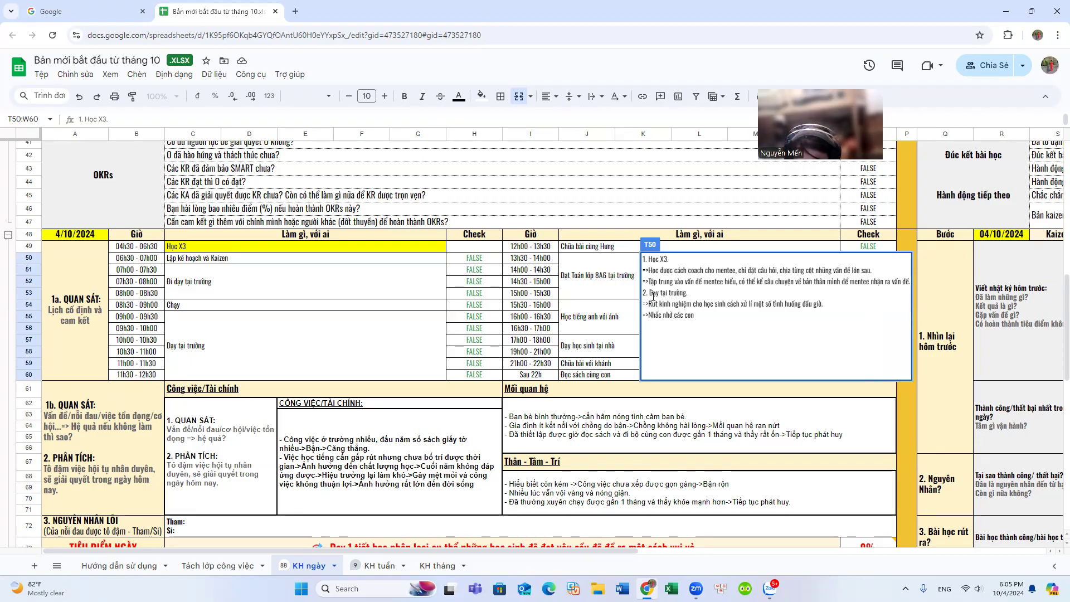
pyautogui.write('ve')
pyautogui.write('cac')
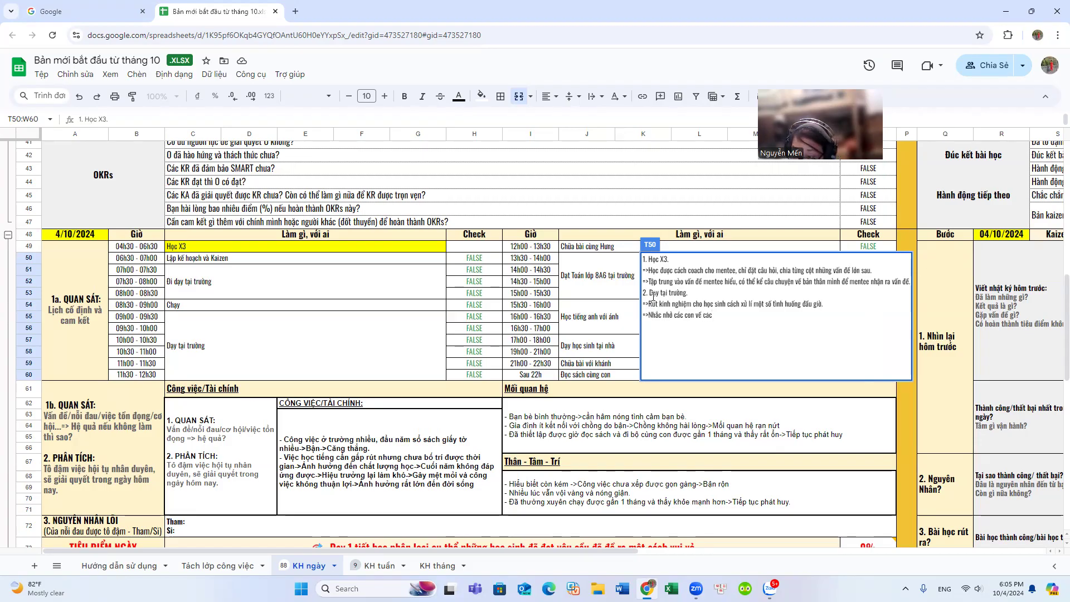
pyautogui.write('iệc chưa')
pyautogui.write('n bị cho ')
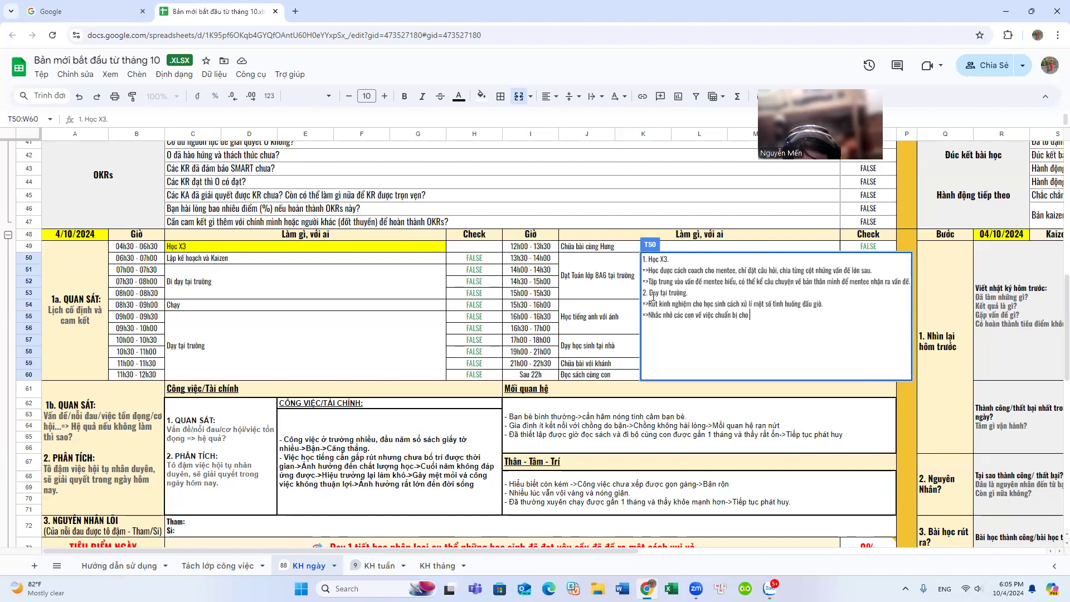
pyautogui.write('đại hội tiết 5.')
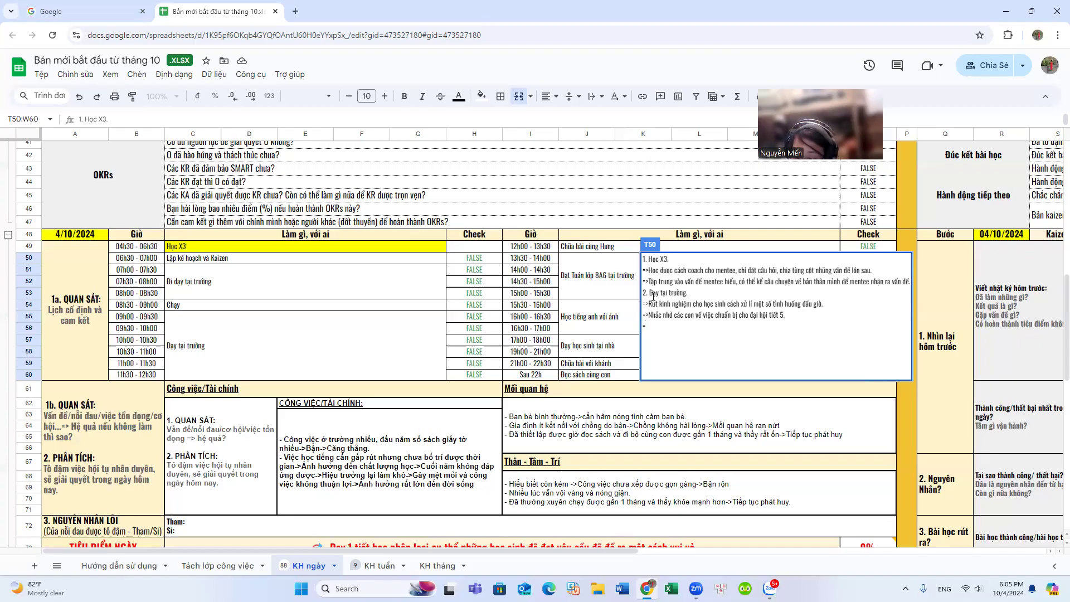
# - Add a third line under item 2: "=>Kiểm tra phân loại học sinh dựa vào bài tập cho mỗi học sinh làm,"
pyautogui.write('>')
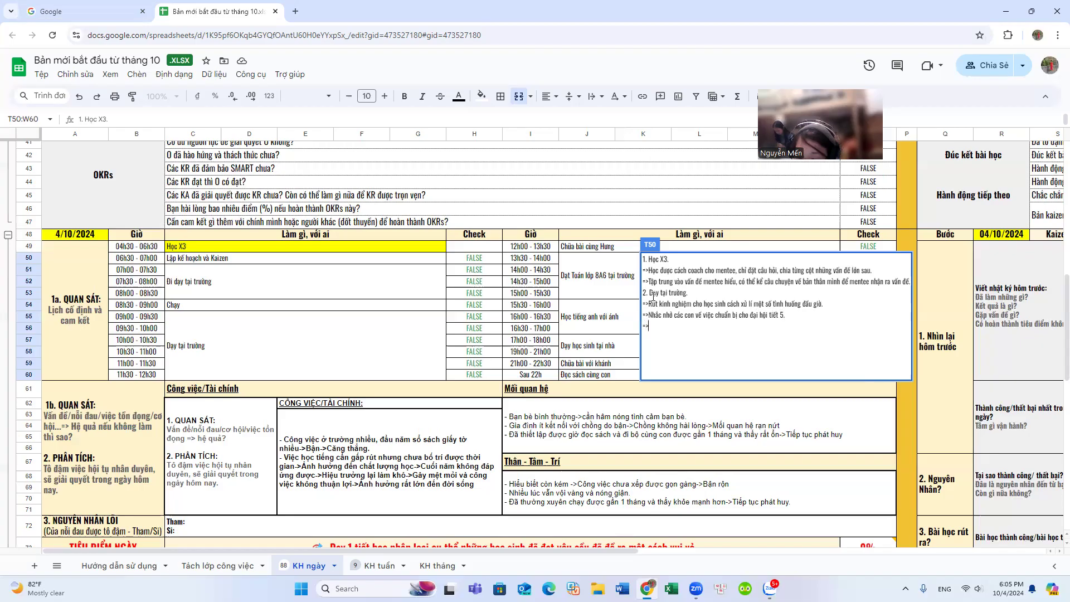
pyautogui.write('Kiểm tr')
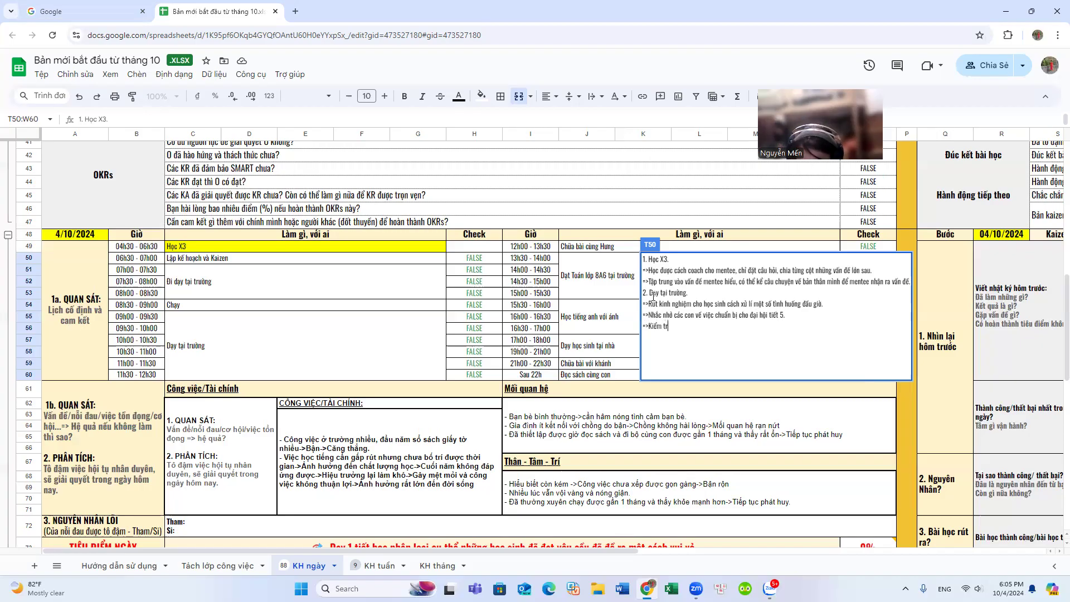
pyautogui.write('a phần loại')
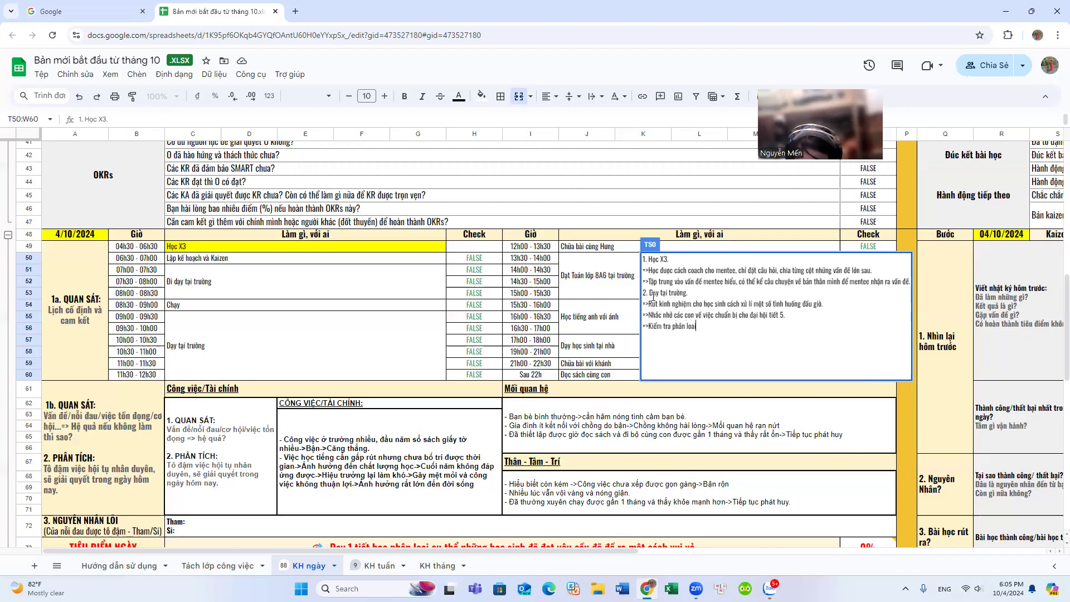
pyautogui.write(' học sinh')
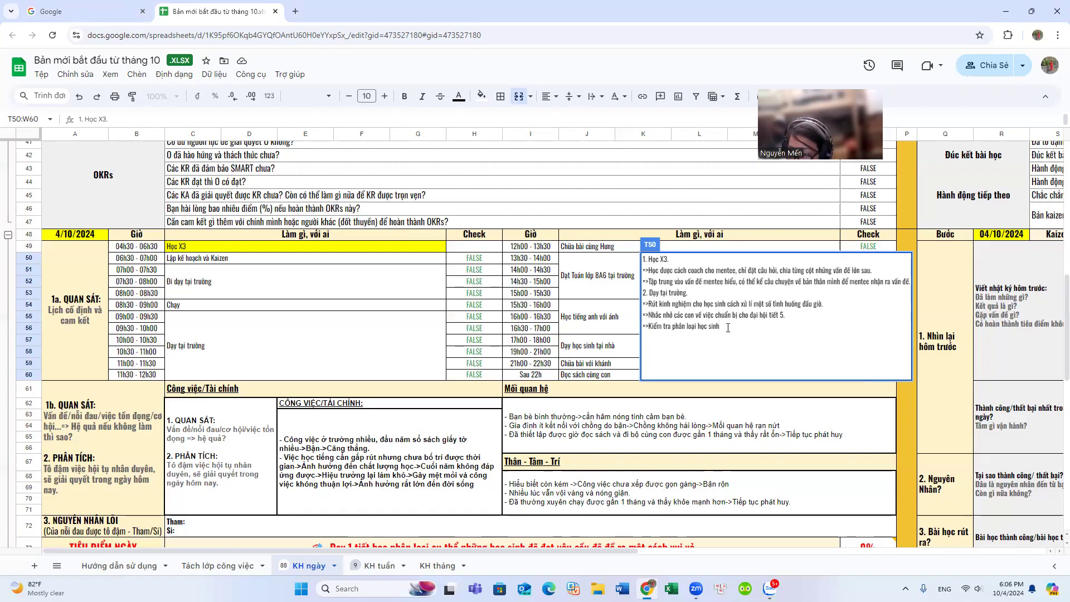
pyautogui.write('dựa vào bài tập cho mỗi học sinh làm')
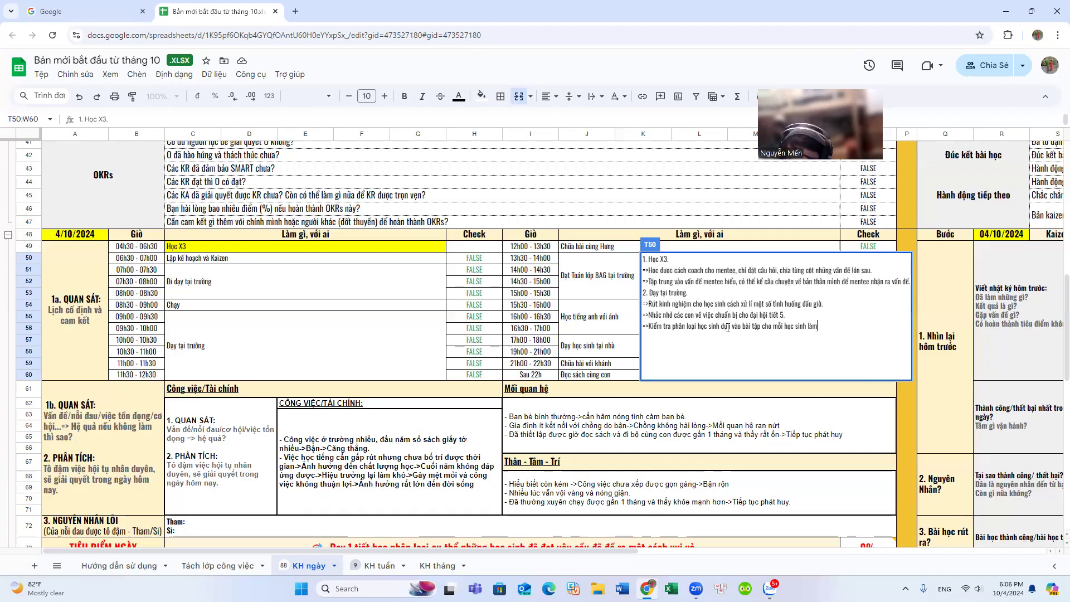
pyautogui.write(', lọc đu')
pyautogui.write('ợc 1')
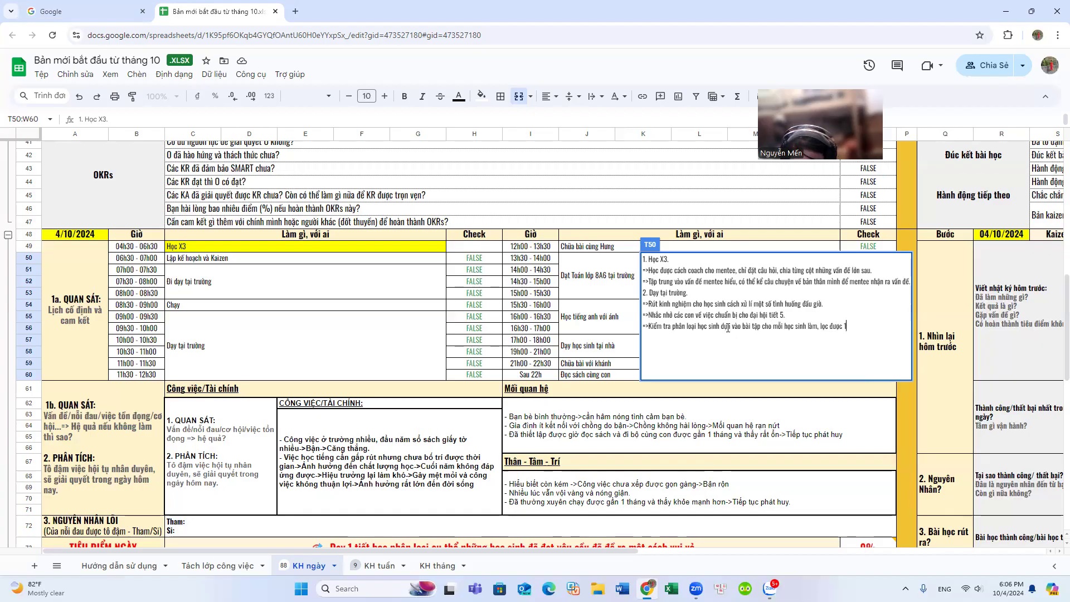
pyautogui.press('BackSpace')
pyautogui.press('BackSpace')
pyautogui.press('BackSpace')
pyautogui.press('BackSpace')
pyautogui.press('BackSpace')
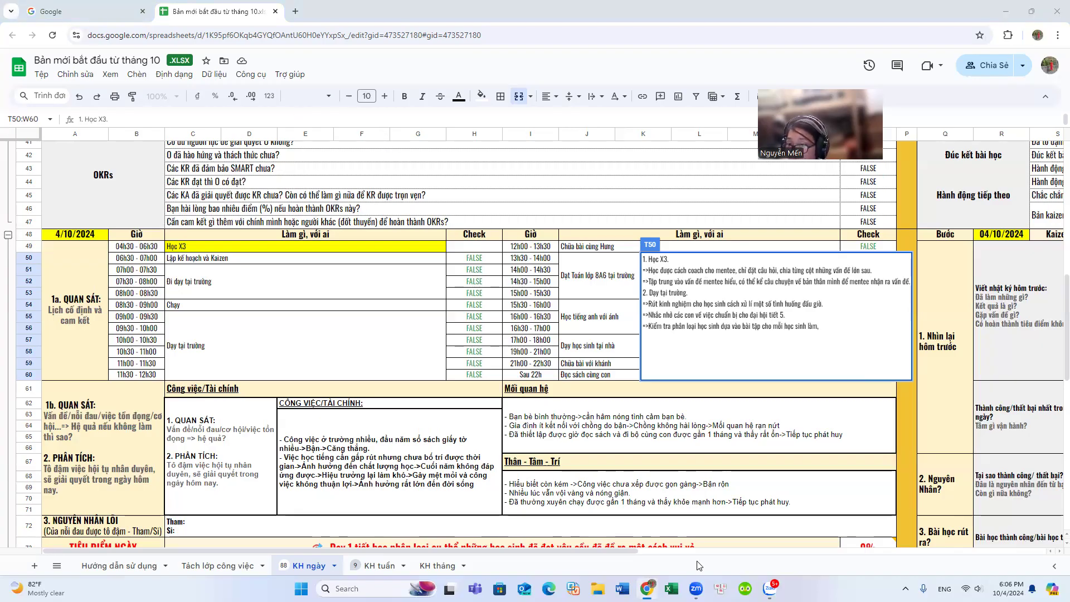
pyautogui.click(1008, 15)
pyautogui.click(1006, 13)
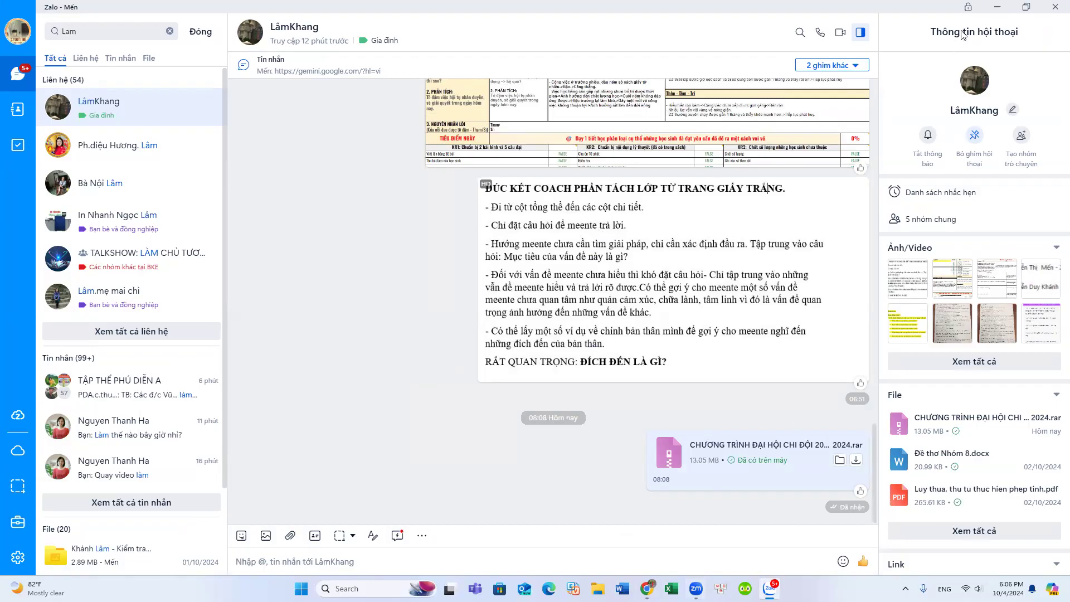
pyautogui.click(997, 8)
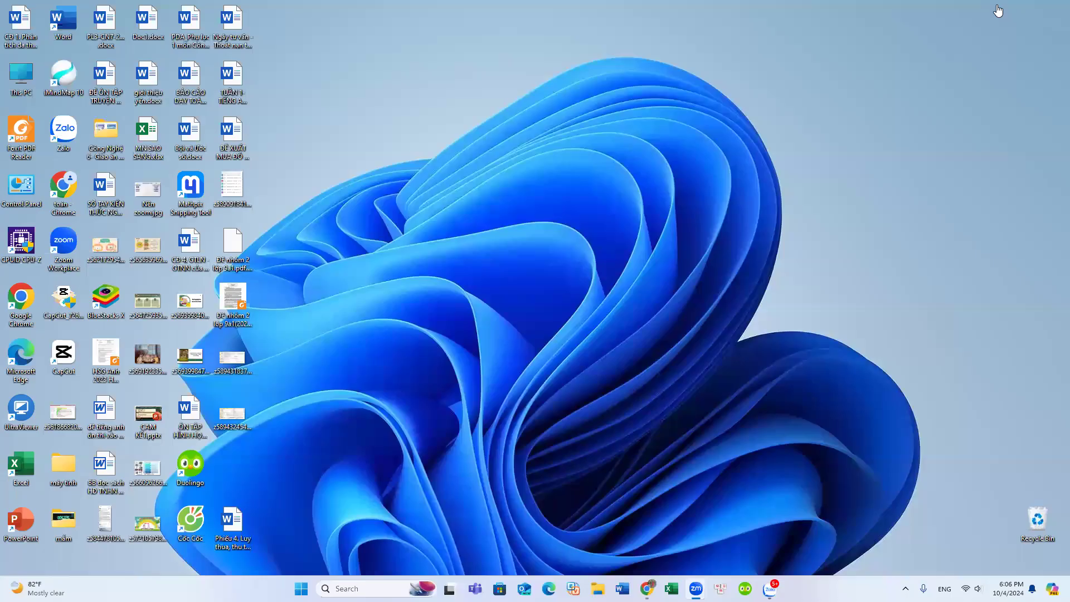
pyautogui.moveTo(770, 588)
pyautogui.click(646, 588)
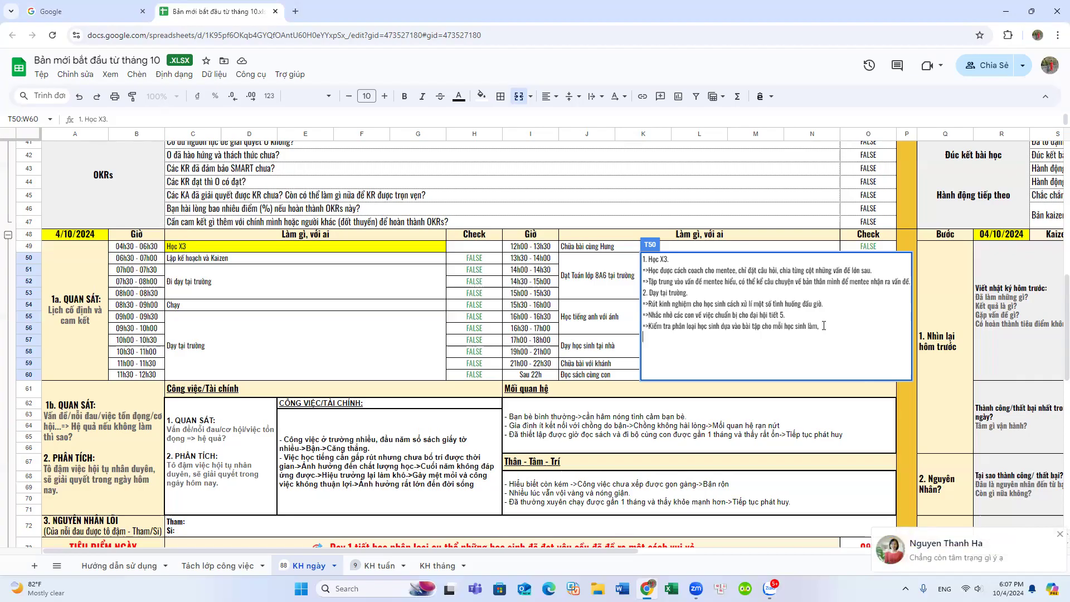
# - Add item 3, "3. Chạy", followed by the line "=>Tranh thủ tiết 2 trống giờ nên chạy được 3km"
pyautogui.write('3. Chay')
pyautogui.hotkey('alt', 'Return')
pyautogui.write('=>')
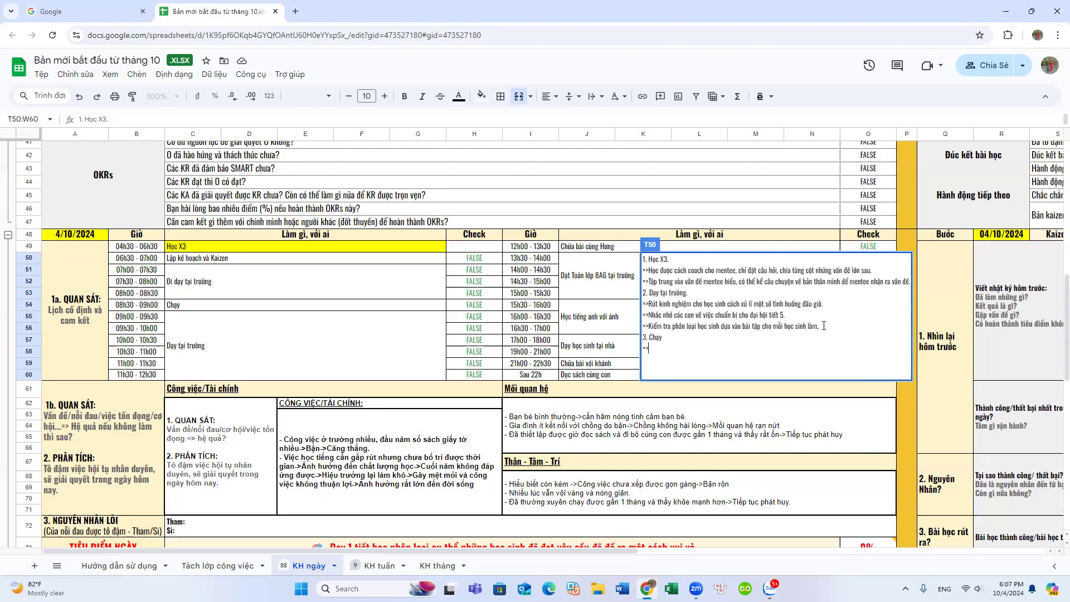
pyautogui.write('Tranh thủ giờ')
pyautogui.press('BackSpace')
pyautogui.write('tiết 2 trống giờ nên chạy được 3km')
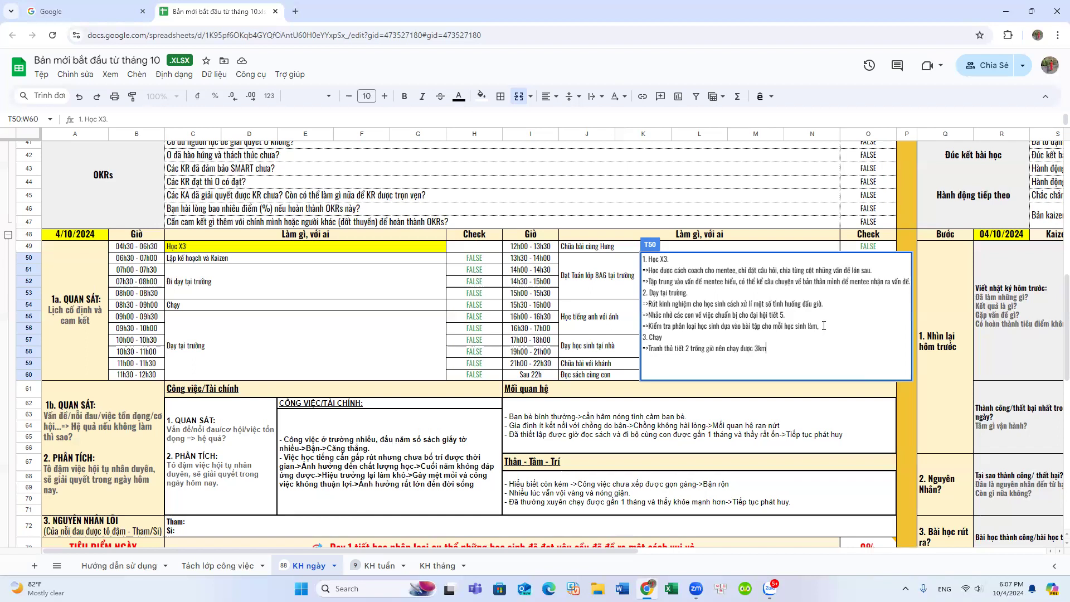
# - Continue item 3's line with ", thời gian vừa đủ=>Nhận thấy bản thân rất quyết tâm và có năng lượng, chưa bao giờ"
pyautogui.write(', thời gian vừa đủ=>Nhận thấy bản thân rất qu')
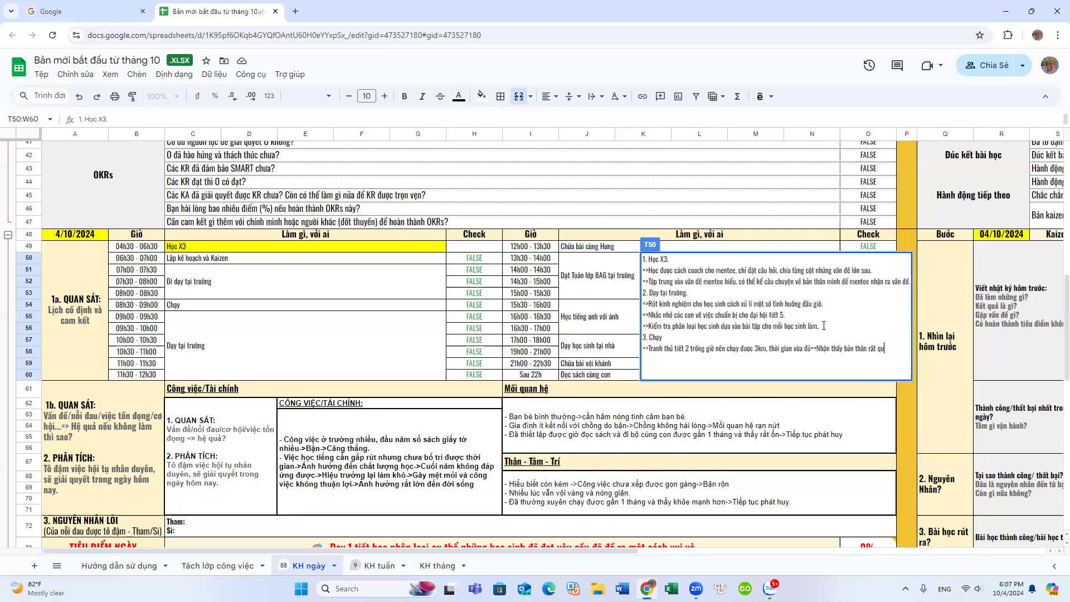
pyautogui.write('yết tâm và')
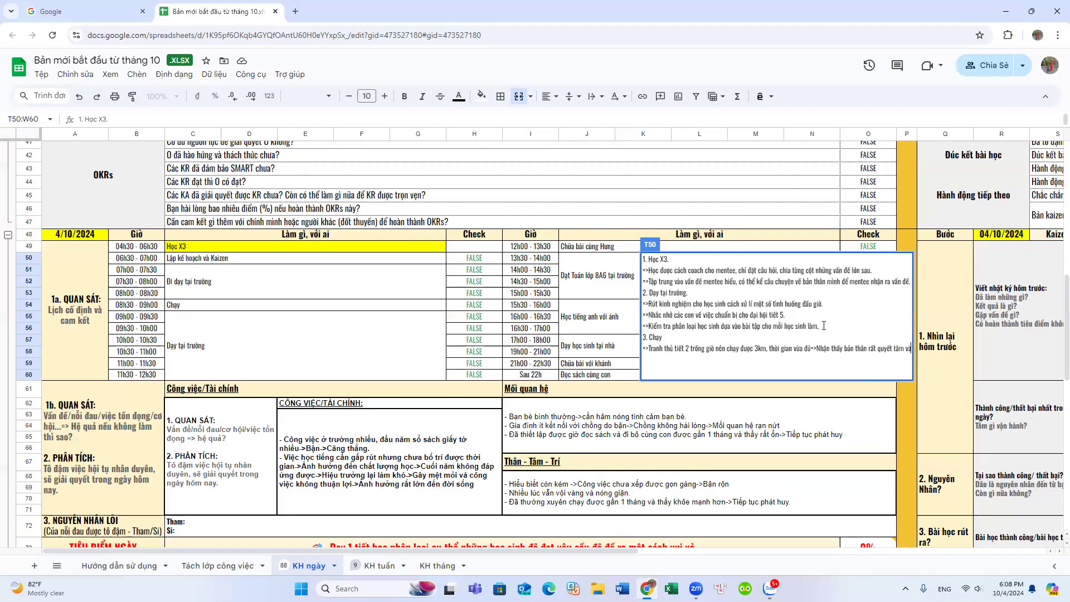
pyautogui.write(' có năng ')
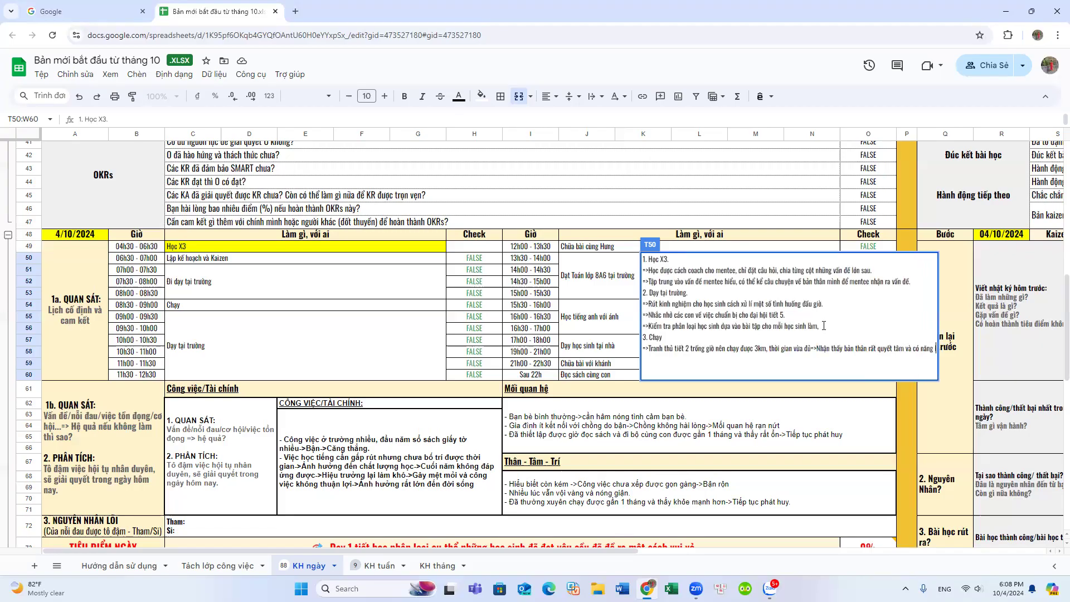
pyautogui.write('lượng, chưa bao giờ')
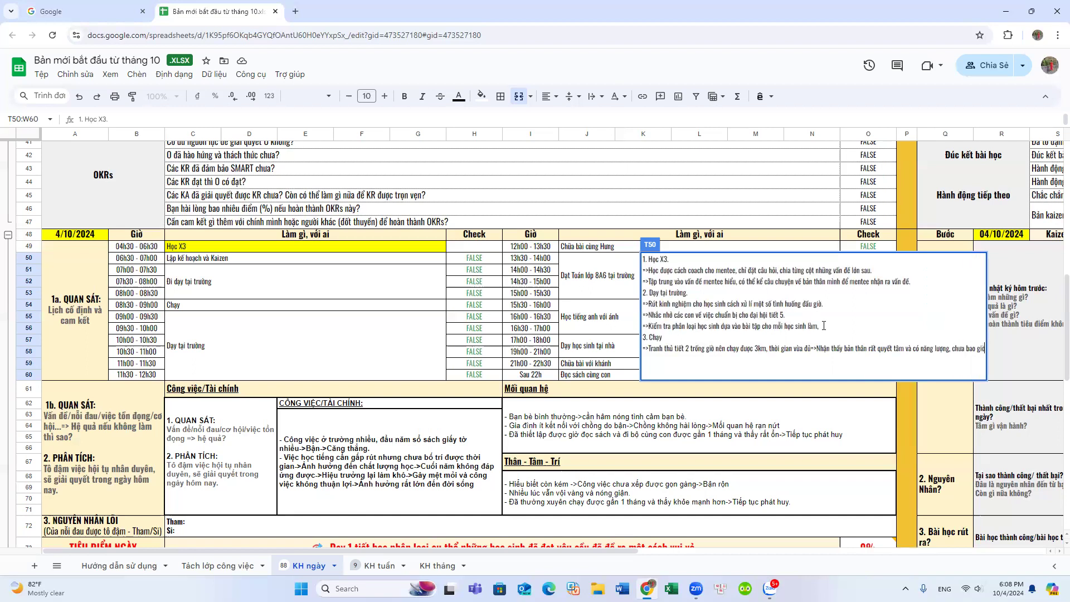
# - Extend the end of item 3's "=>" line with "bản thân tôi nghĩ lại chạy vào giờ đó"
pyautogui.write(' bản thân')
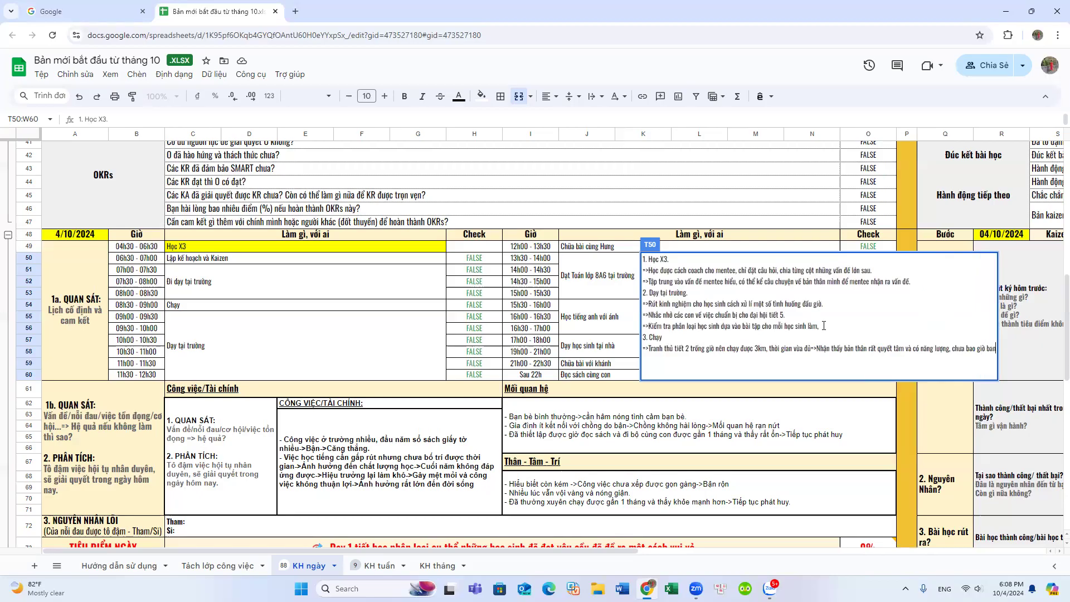
pyautogui.write(' tôi ngh')
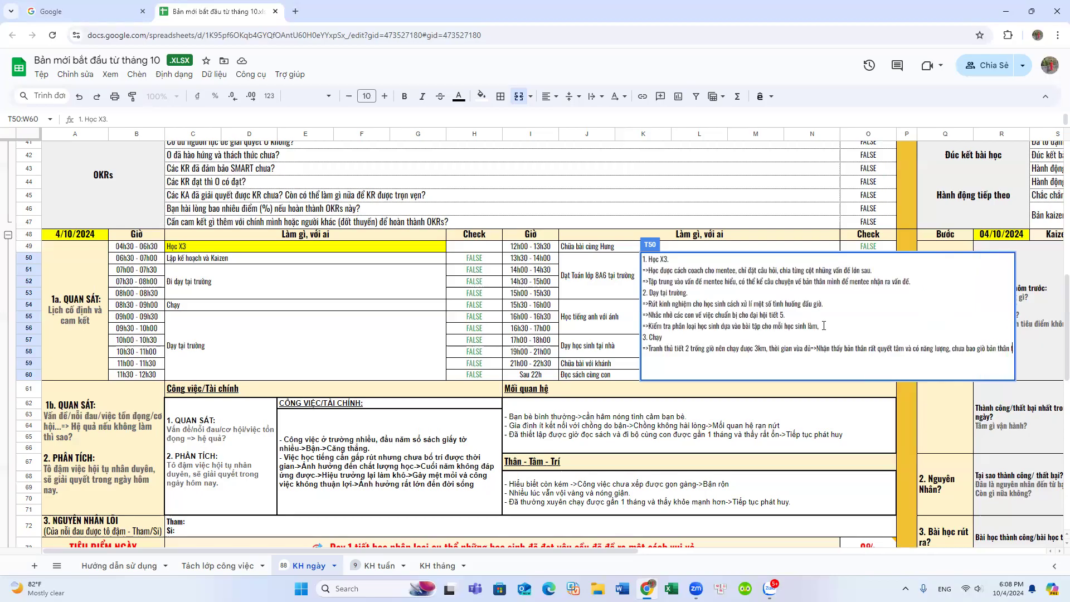
pyautogui.write('ĩ')
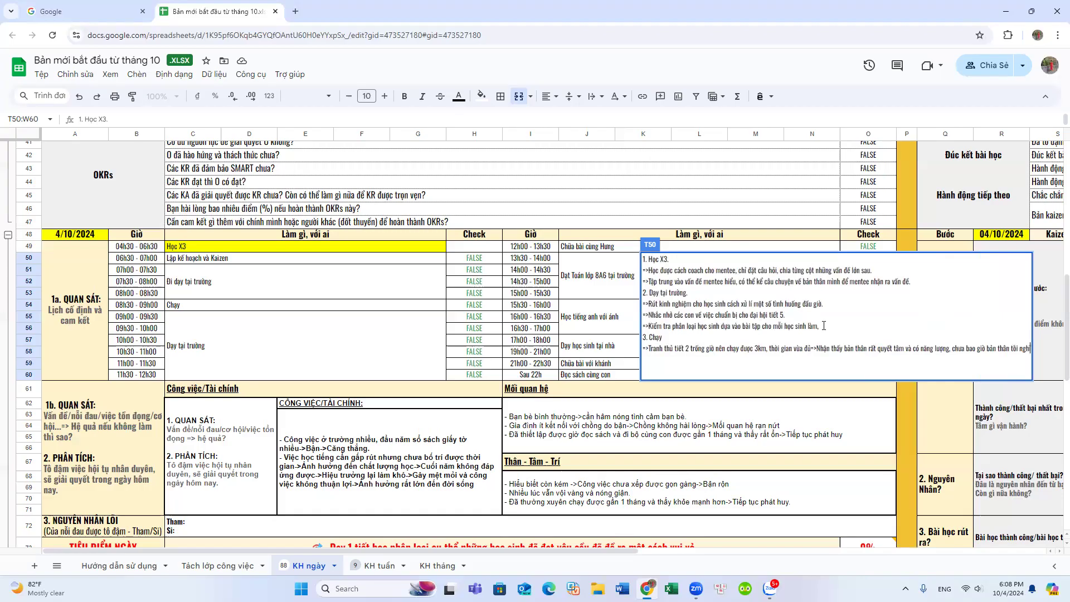
pyautogui.write(' lại chay')
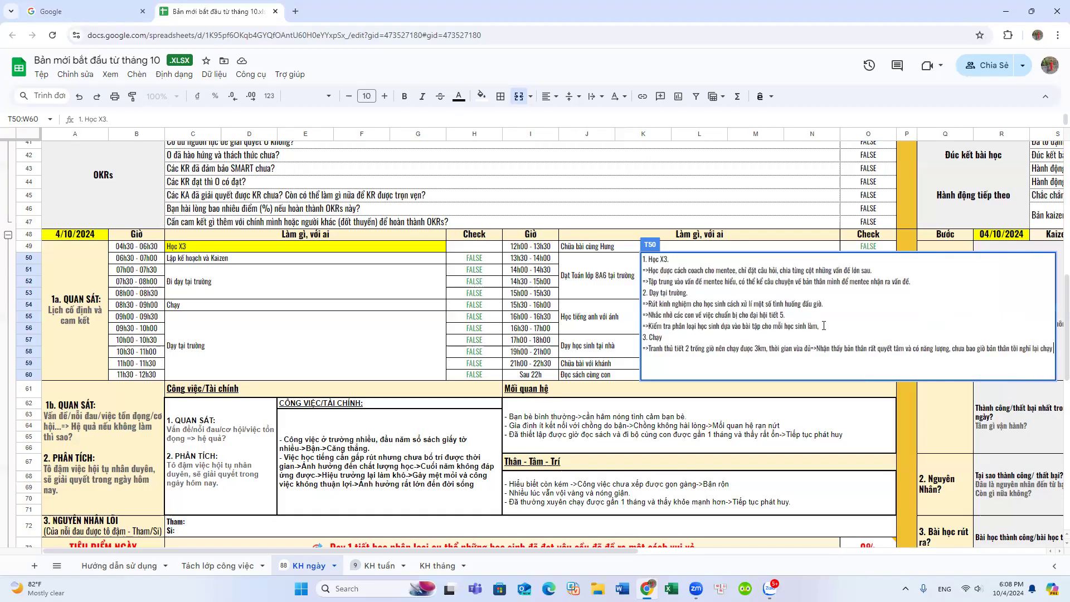
pyautogui.write(' vào giờ đọ')
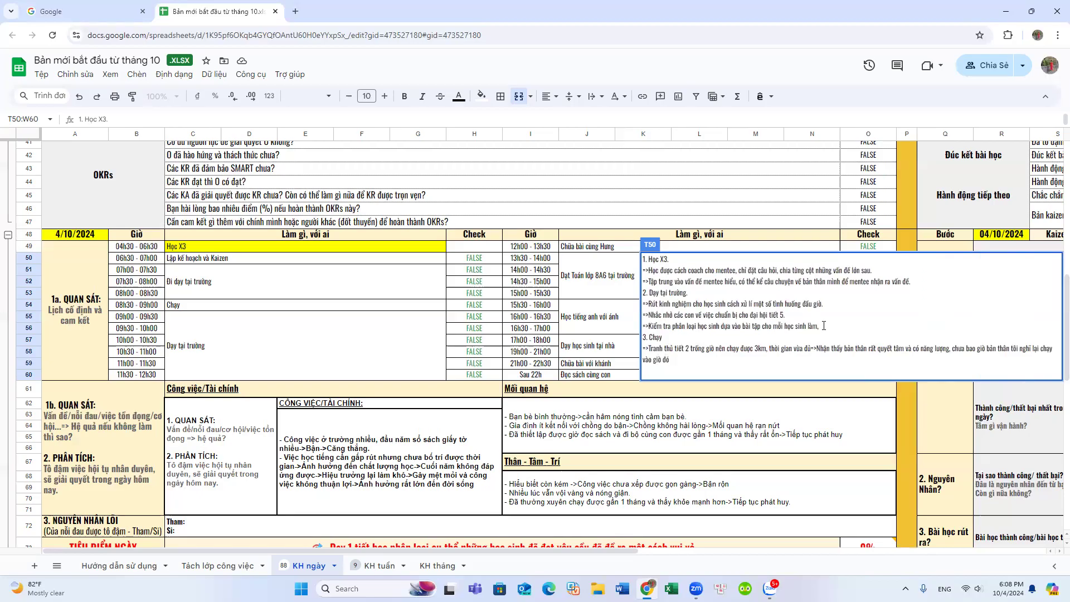
# - Finish item 3's line in the Sáng cell with " và lại chạy ở trường học chứ không phải chạy ở nhà."
pyautogui.write(' và lại ch')
pyautogui.write('ạy ở tr')
pyautogui.write('ương')
pyautogui.write(' học chủ')
pyautogui.write(' không pha')
pyautogui.write('i chạy ở')
pyautogui.write(' nhà.')
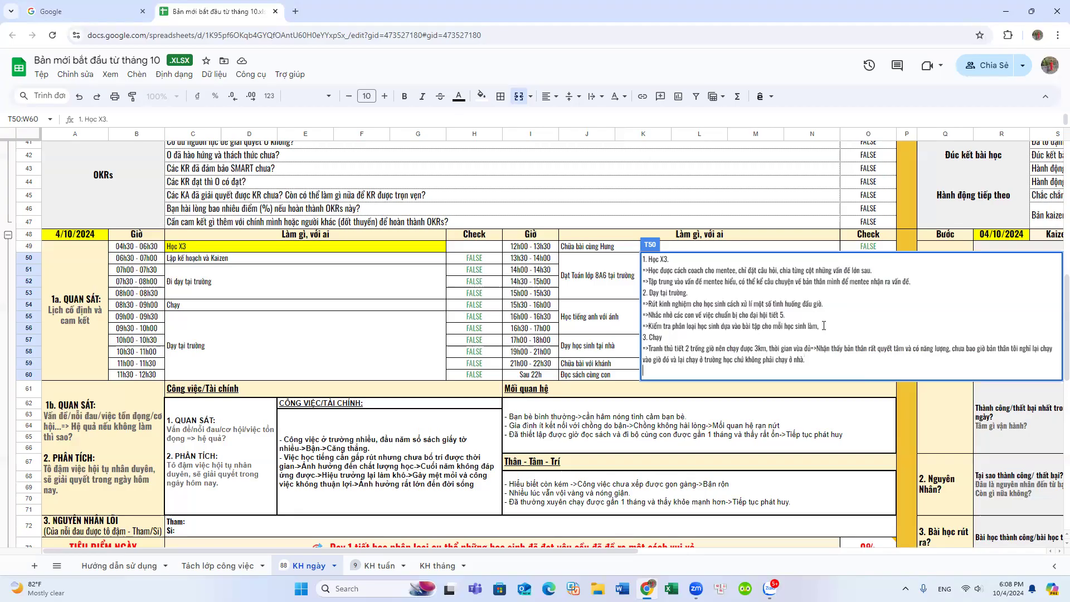
# - Add item 4, "4. Dạy công nghệ", with "=>Lớp 8A2 xin giờ để chuẩn bị đại hội, cho các con xin nhưng một số"
pyautogui.write('4.')
pyautogui.write('Dạy công nghệ')
pyautogui.hotkey('alt', 'Return')
pyautogui.write('=')
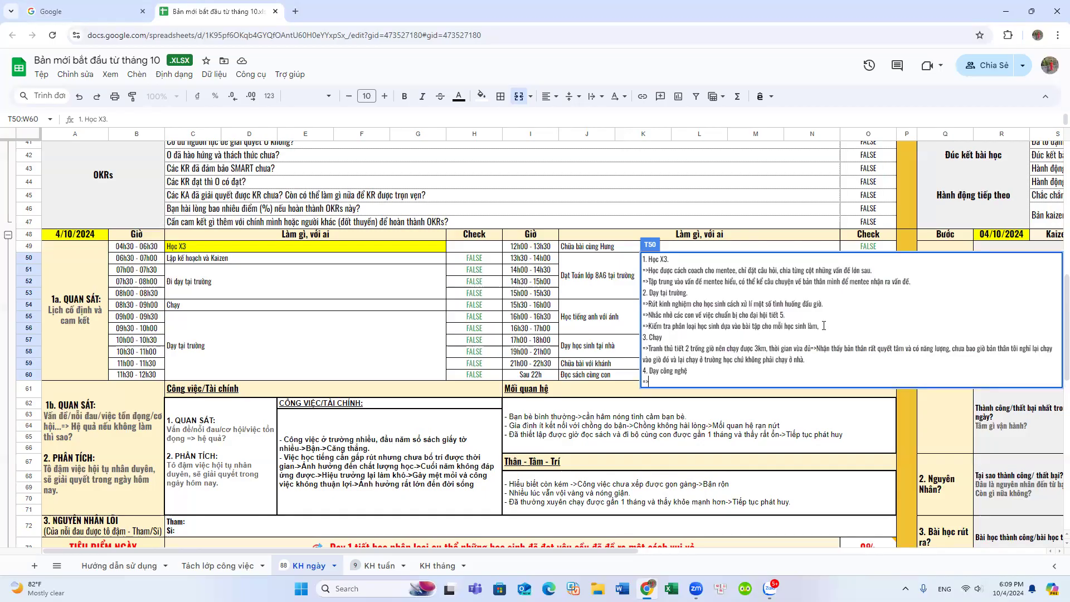
pyautogui.write('>Lớp 8A2 xin giờ dạy')
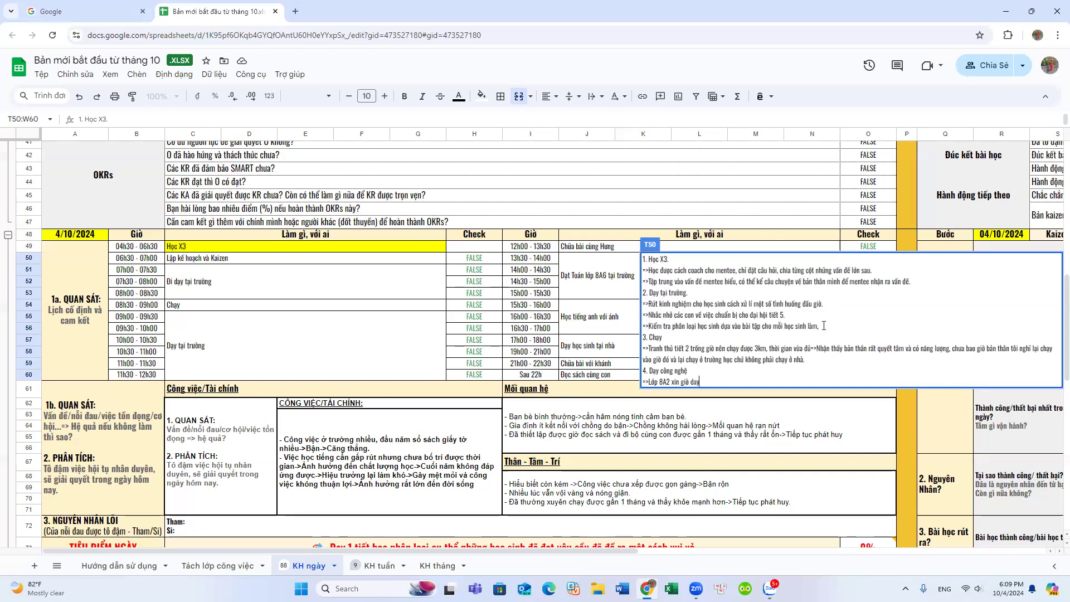
pyautogui.press('BackSpace')
pyautogui.press('BackSpace')
pyautogui.press('BackSpace')
pyautogui.press('BackSpace')
pyautogui.write('để chuẩn bị đại hội, cho các con xin nhung một số')
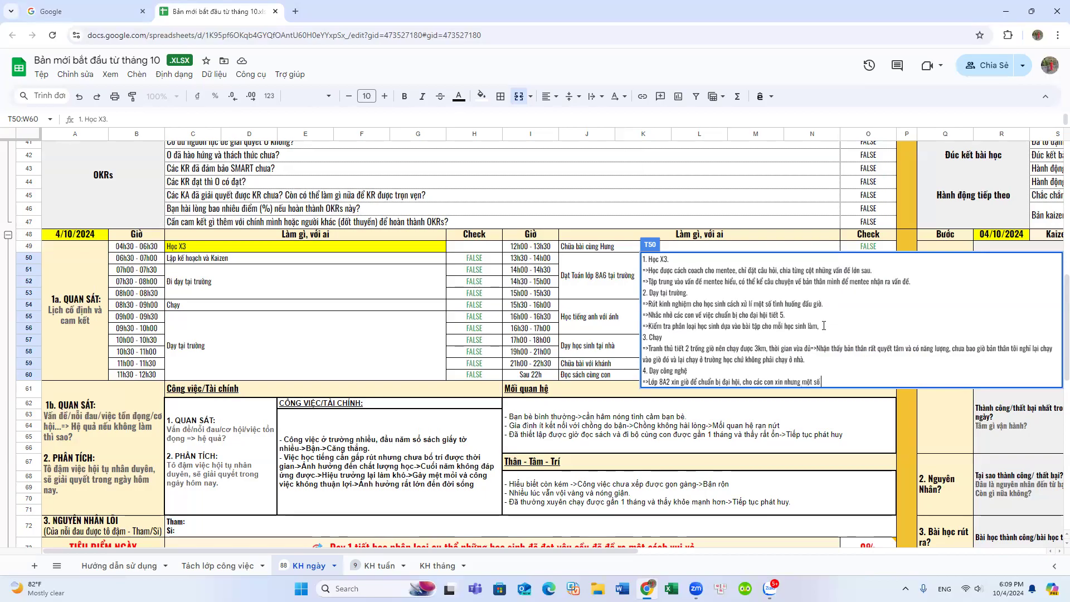
# - Complete the 8A2 line under item 4 with "học sinh chưa nghiêm túc nên đã phê bình các con."
pyautogui.write(' học sinh chua n')
pyautogui.write('ghiêm túc ')
pyautogui.write('nc')
pyautogui.write('đã phê')
pyautogui.write(' bình các c')
pyautogui.write('on')
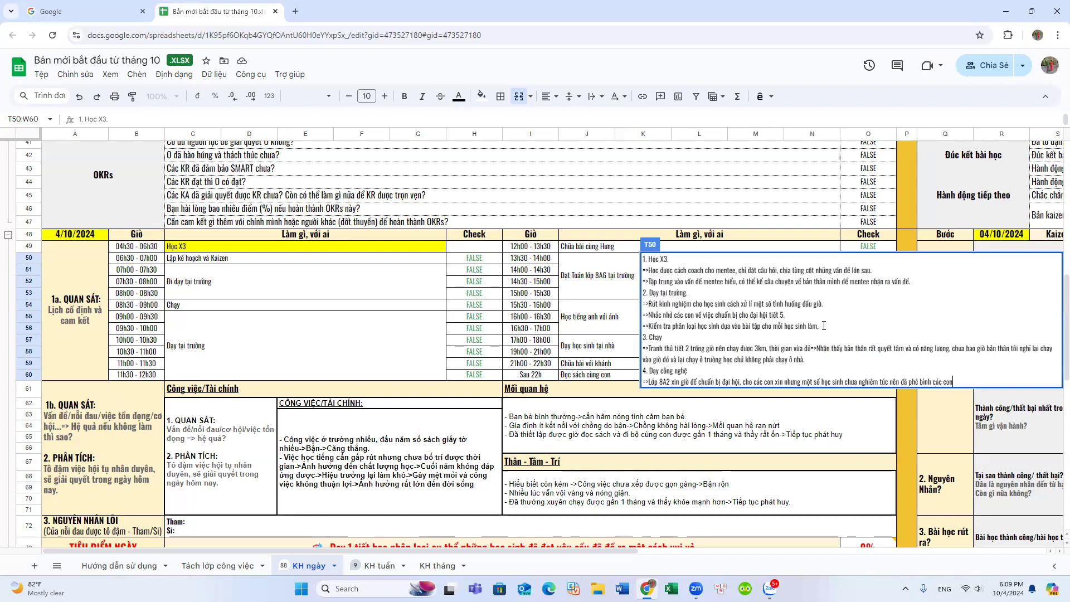
pyautogui.write('.')
pyautogui.hotkey('alt', 'Return')
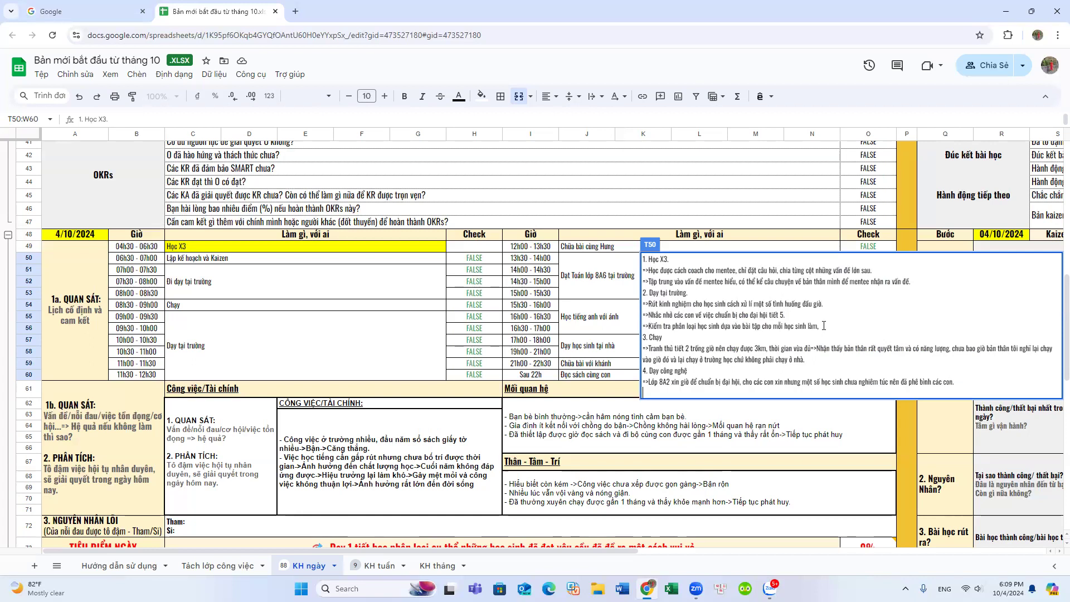
# - Add a second line under item 4: "=>Lớp 6A7 đã dạy toán phần hình chữ nhật"
pyautogui.write('=')
pyautogui.write('>Lớp')
pyautogui.write(' 6A7')
pyautogui.write(' d')
pyautogui.write('ã dạy to')
pyautogui.write('án bài hình')
pyautogui.write(' bình hanh')
pyautogui.press('BackSpace')
pyautogui.press('BackSpace')
pyautogui.press('BackSpace')
pyautogui.press('BackSpace')
pyautogui.press('BackSpace')
pyautogui.press('BackSpace')
pyautogui.press('BackSpace')
pyautogui.press('BackSpace')
pyautogui.press('BackSpace')
pyautogui.press('BackSpace')
pyautogui.press('BackSpace')
pyautogui.press('BackSpace')
pyautogui.write('phân hình')
pyautogui.write(' chủ nhật')
pyautogui.write(' nhu')
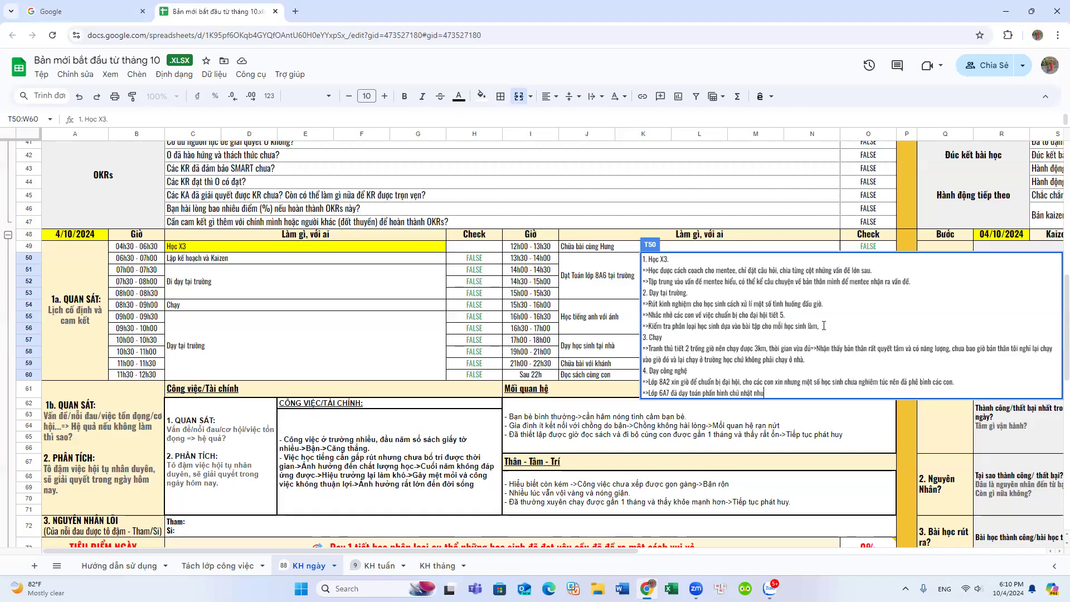
pyautogui.press('BackSpace')
pyautogui.press('BackSpace')
# - Continue the 6A7 line with ", đã phâ loại có một số học sinh chưa làm đủ"
pyautogui.write(', đã pha')
pyautogui.write(' loại')
pyautogui.write(' có một')
pyautogui.write(' số học si')
pyautogui.write('nh chưa ngh')
pyautogui.press('BackSpace')
pyautogui.press('BackSpace')
pyautogui.press('BackSpace')
pyautogui.write('làm đủ.')
pyautogui.press('BackSpace')
# - Complete the 6A7 line with "như", three students' first names and "=>Cần chú ý 3 học sinh này ở tiết học sau."
pyautogui.write('nhu quyn')
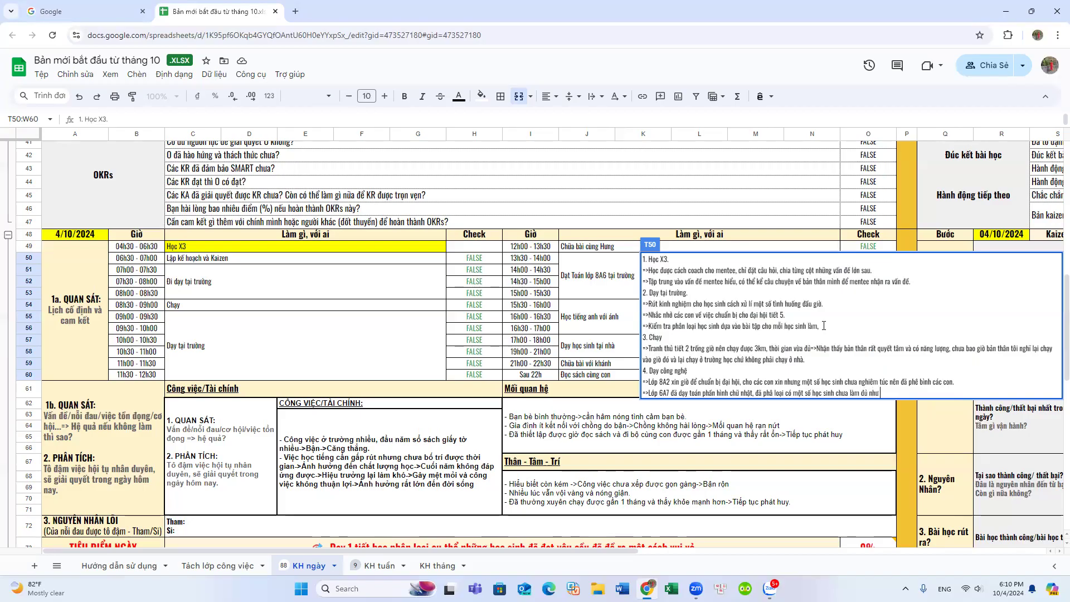
pyautogui.write('h anh')
pyautogui.write(', chăm, đươ')
pyautogui.write('ng=>Ca')
pyautogui.write('n chú ý 2')
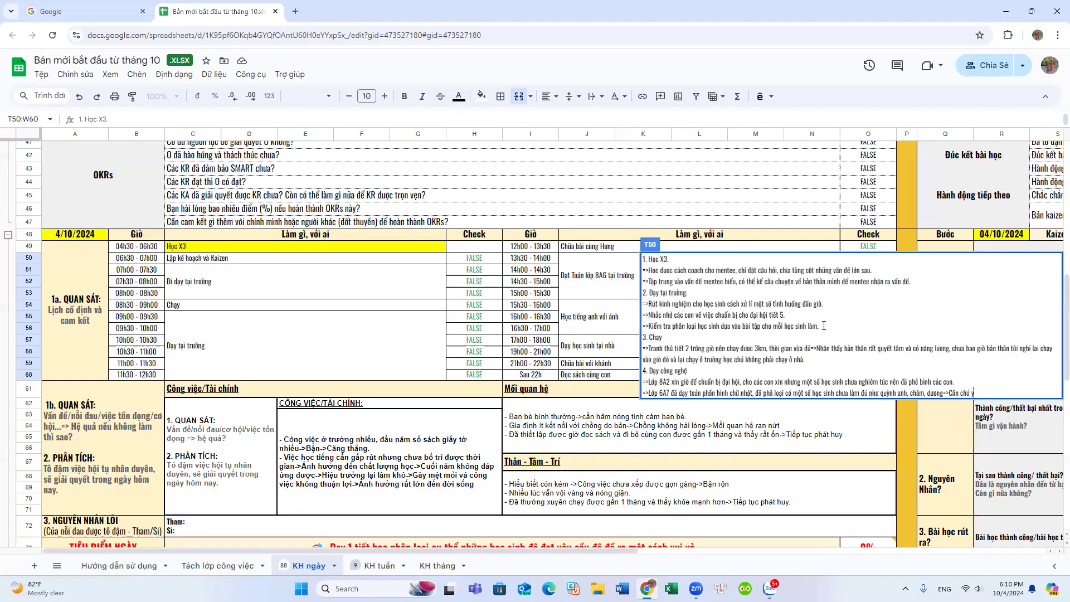
pyautogui.write(' h')
pyautogui.press('BackSpace')
pyautogui.write('3 học sinh này ở trết học sau.')
pyautogui.hotkey('alt', 'Return')
# - Add item 5, "5. Đại hội tại 8A6.", with the line "=>Lớp đại hội có nhiều thiếu sót do chưa chuẩn bị chu đáo"
pyautogui.write('5')
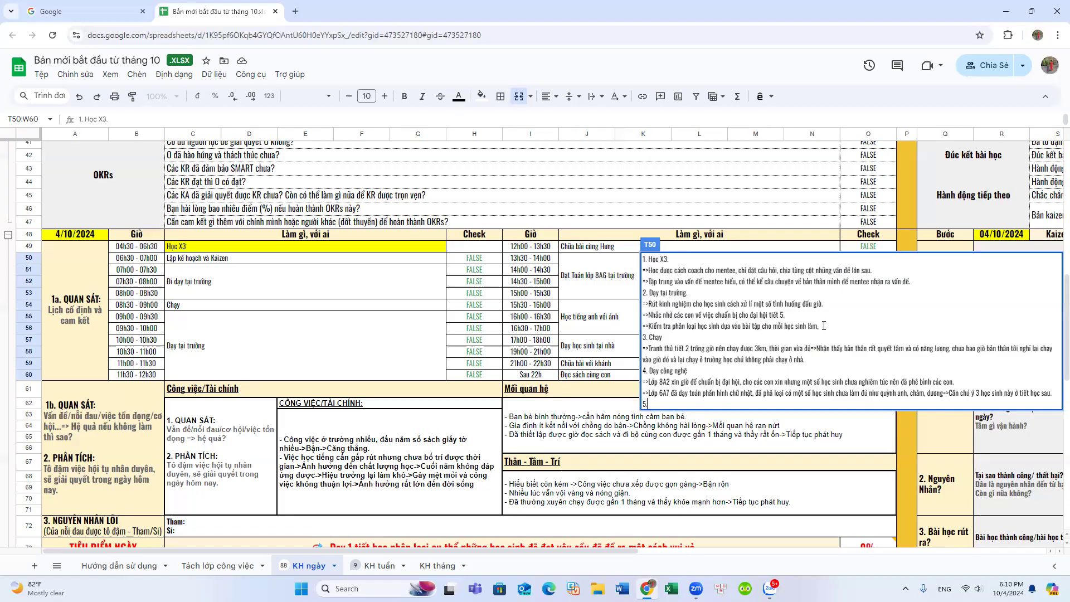
pyautogui.write('. Dại hội tại 8A')
pyautogui.write('6')
pyautogui.write('.')
pyautogui.hotkey('alt', 'Return')
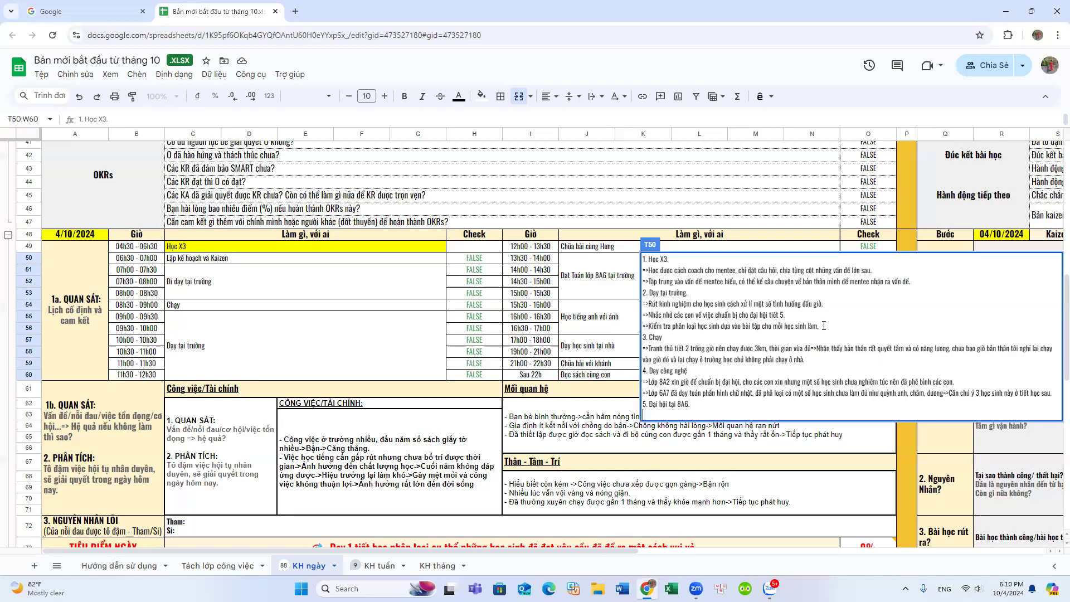
pyautogui.write('=>Lớp đại hội có nhiều thiếu sót do chu')
pyautogui.write('a chuẩn bị chu đáo')
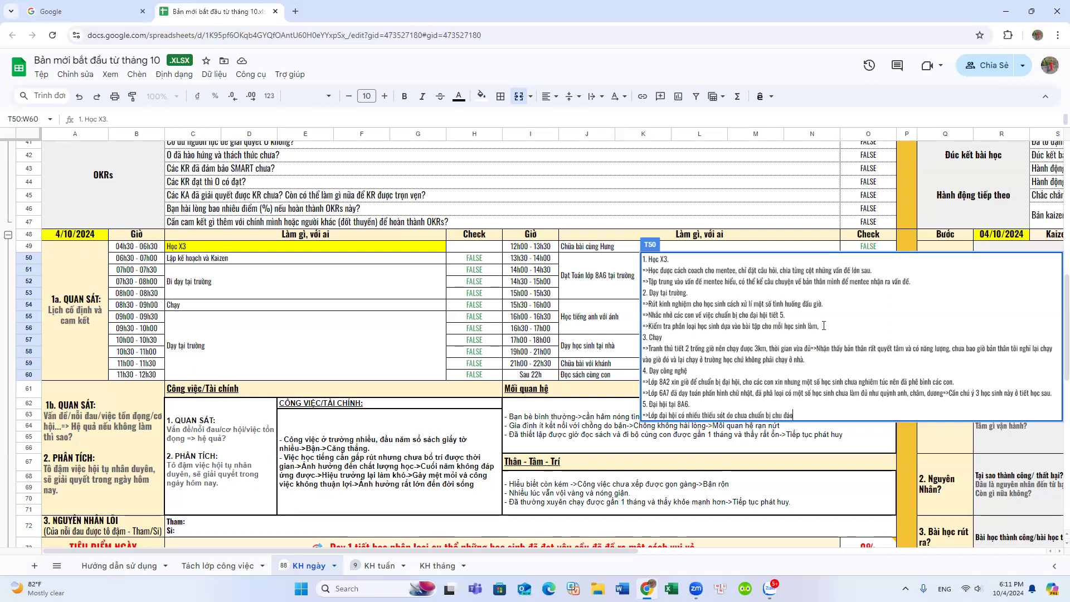
# - Extend item 5's line with ", nhắc các con cẩn thận hơn ở năm sau."
pyautogui.write('.')
pyautogui.press('BackSpace')
pyautogui.write(', nhắc các con cá')
pyautogui.press('BackSpace')
pyautogui.write('ẩn thận hơn năm sau')
pyautogui.press('BackSpace')
pyautogui.press('BackSpace')
pyautogui.press('BackSpace')
pyautogui.press('BackSpace')
pyautogui.press('BackSpace')
pyautogui.press('BackSpace')
pyautogui.press('BackSpace')
pyautogui.press('BackSpace')
pyautogui.write('ở năm sau')
pyautogui.write('.')
# - End item 5 with "Giờ không đủ các con đại hội thêm 10 phút buổi chiều" and commit the Sáng cell
pyautogui.write(' Giờ kh')
pyautogui.write('ông đủ cac')
pyautogui.write('s con c')
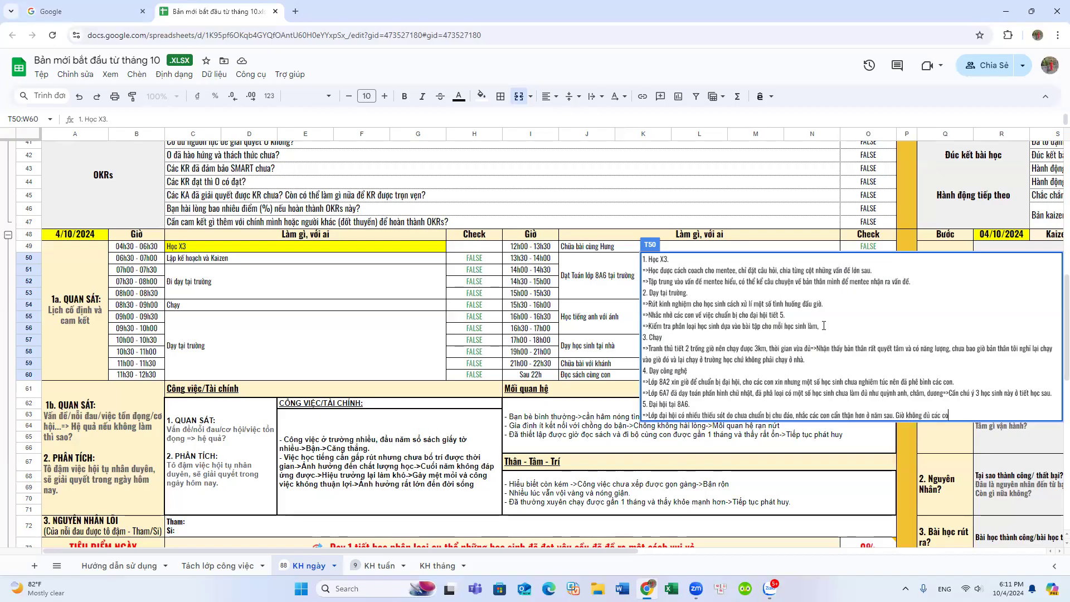
pyautogui.press('BackSpace')
pyautogui.write('ddaij hooji theem 10 phuts buooir chieuf')
pyautogui.click(835, 442)
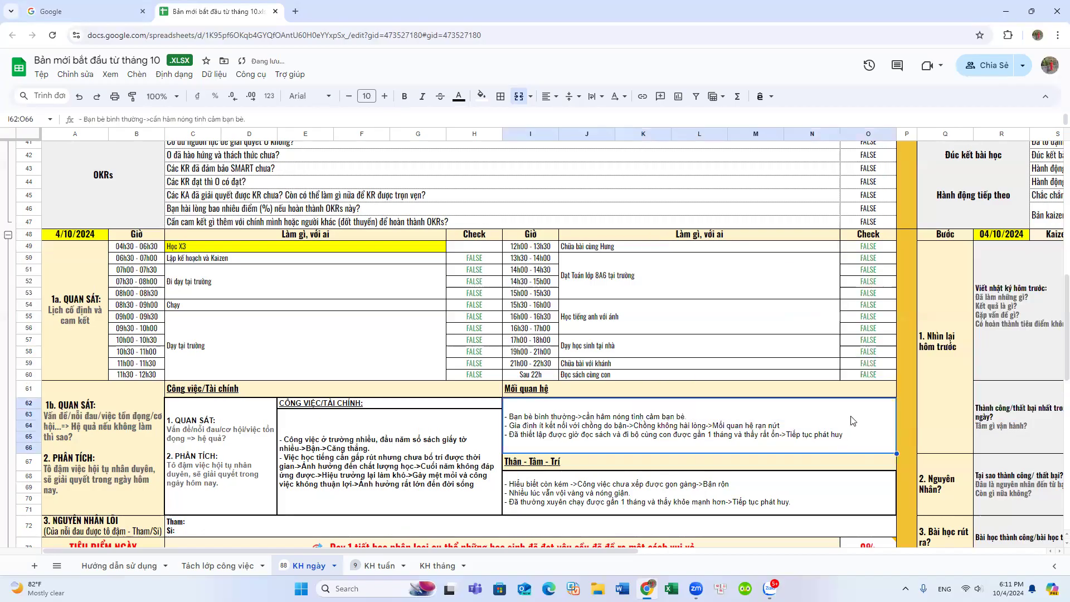
# - Turn on text wrapping for the Sáng journal cell under 04/10/2024
pyautogui.moveTo(595, 550); pyautogui.dragTo(919, 552)
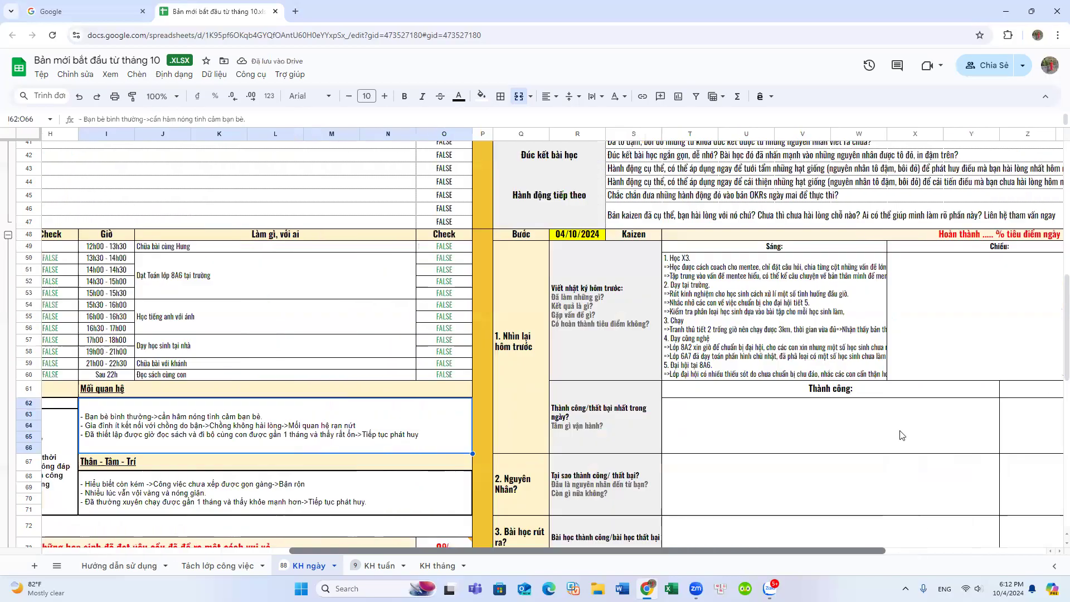
pyautogui.click(788, 288)
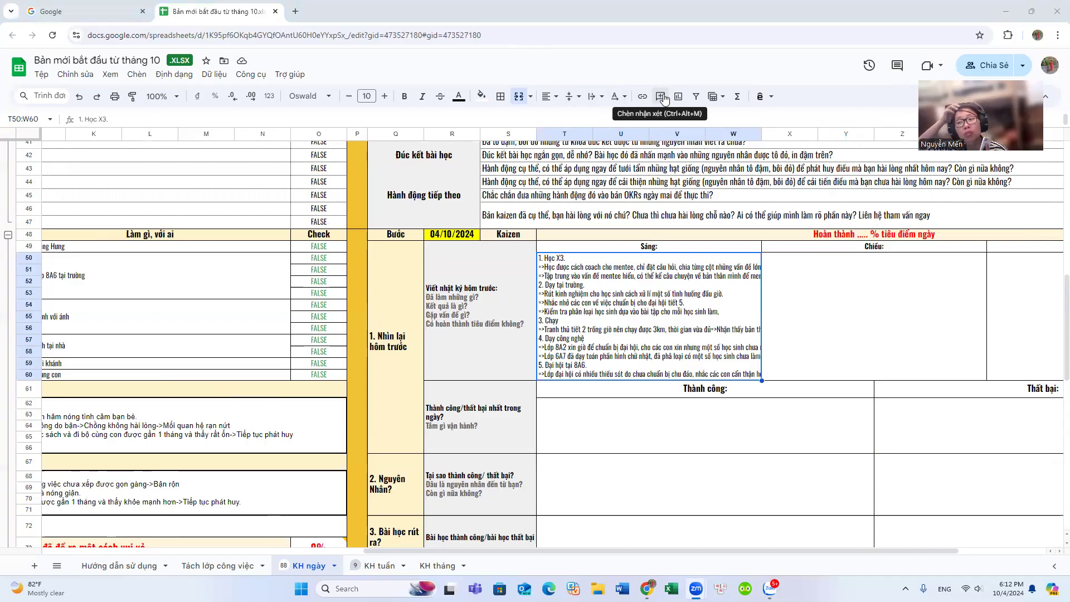
pyautogui.press('XF86AudioLowerVolume')
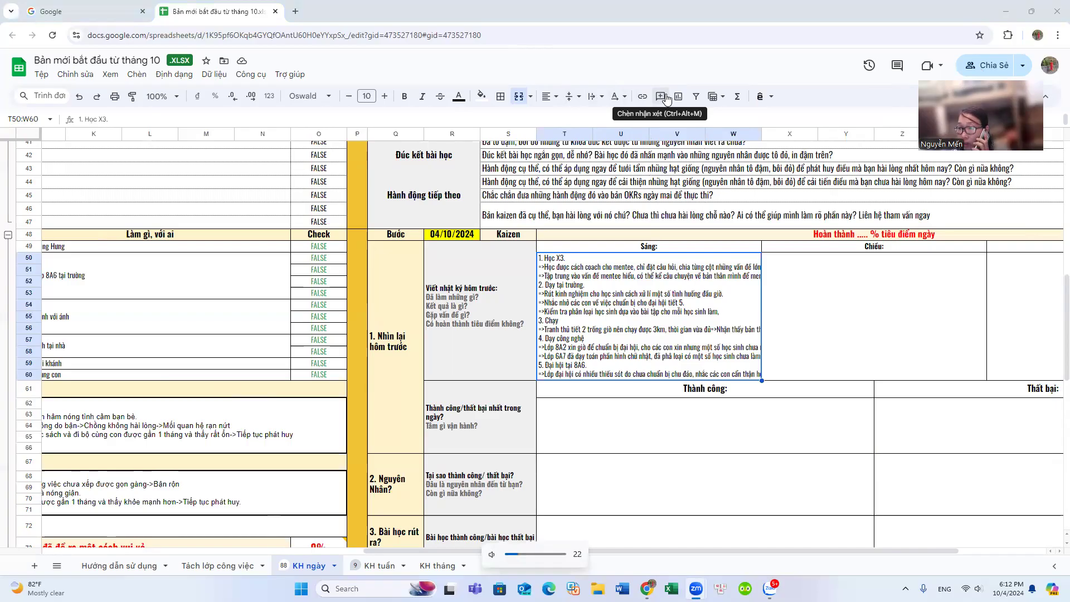
pyautogui.click(601, 97)
pyautogui.click(615, 122)
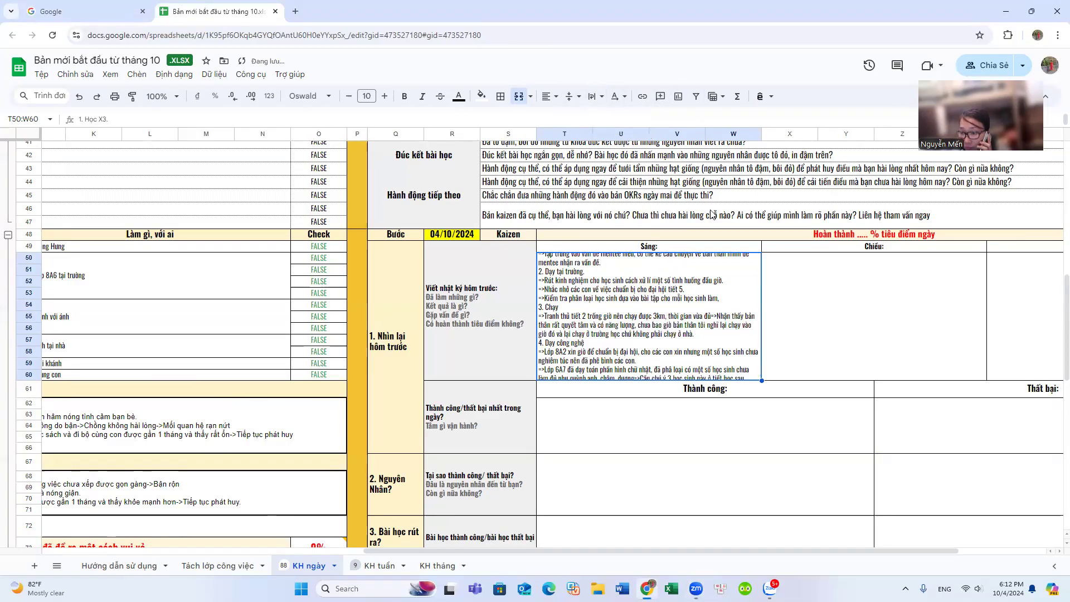
# - Start the Chiều journal cell for 04/10/2024 with item 1, "1. Dạy Toán lớp 8A6"
pyautogui.click(827, 288)
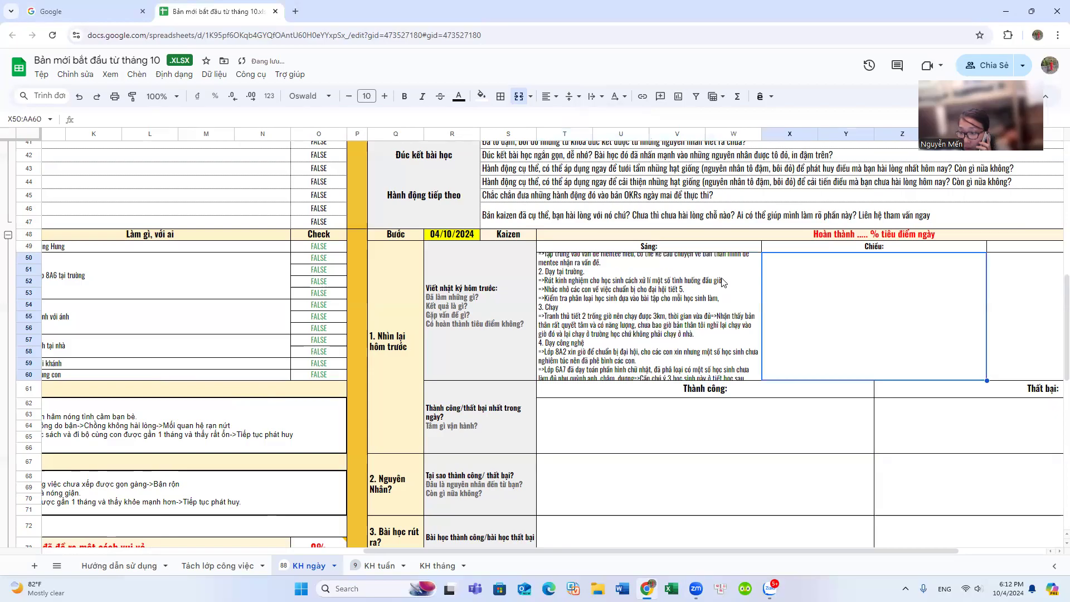
pyautogui.scroll(3, 662, 299)
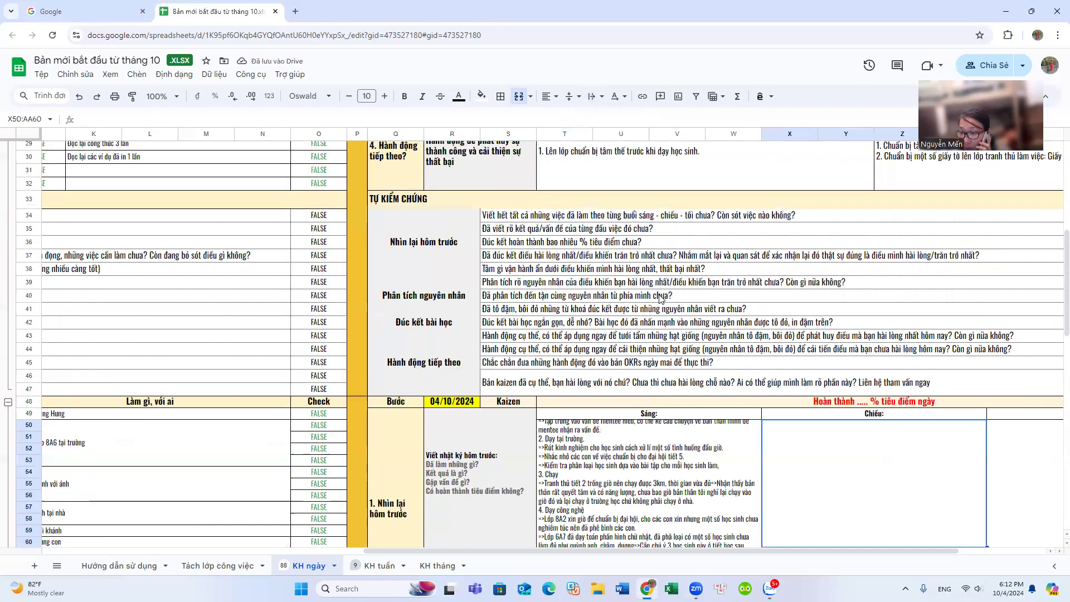
pyautogui.scroll(-2, 805, 322)
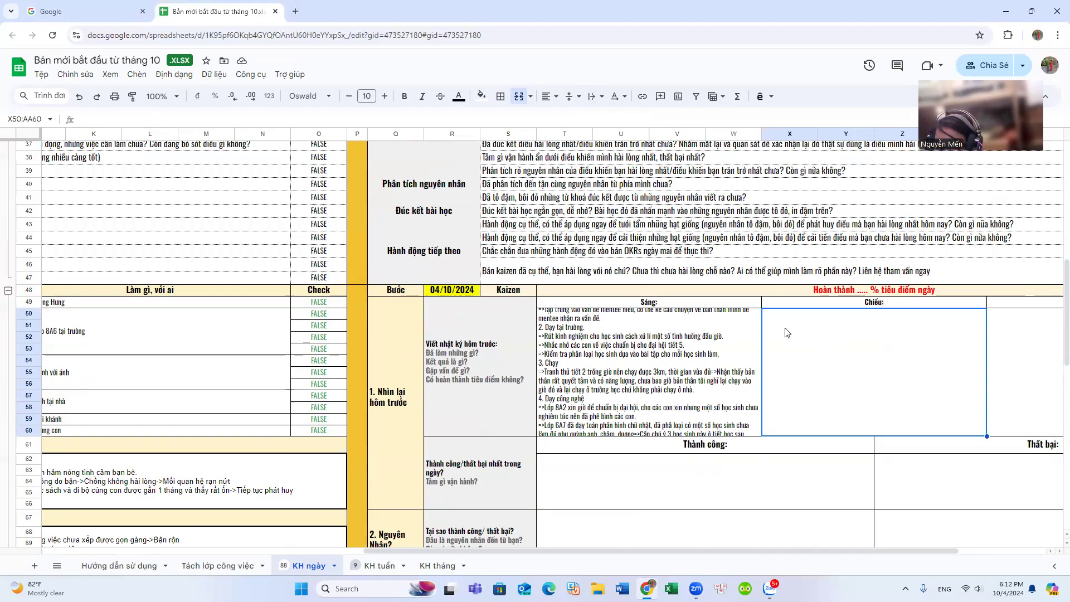
pyautogui.doubleClick(787, 328)
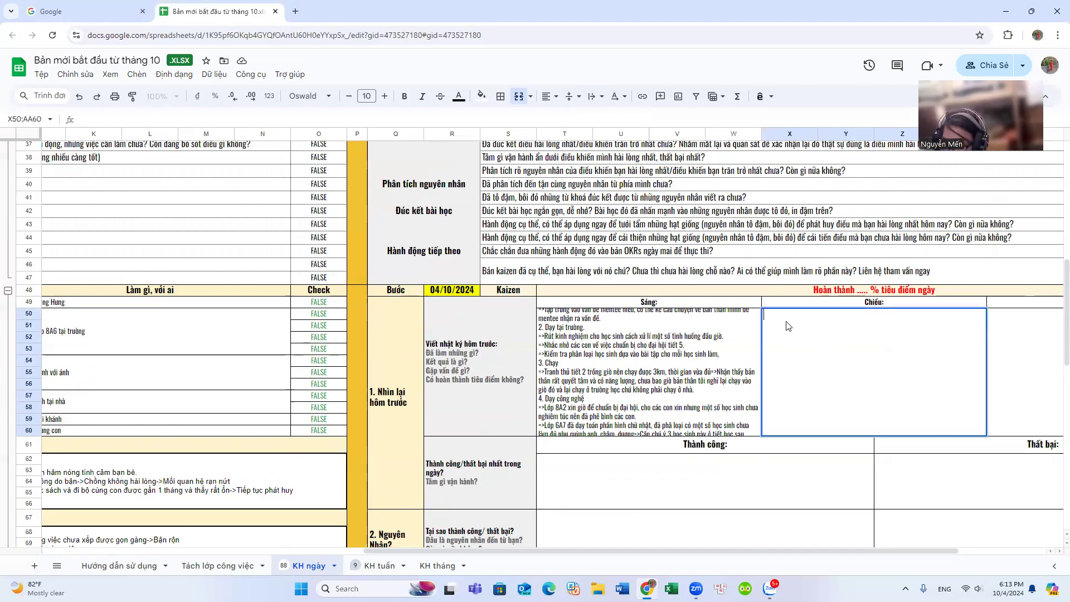
pyautogui.write('1. Day Toán')
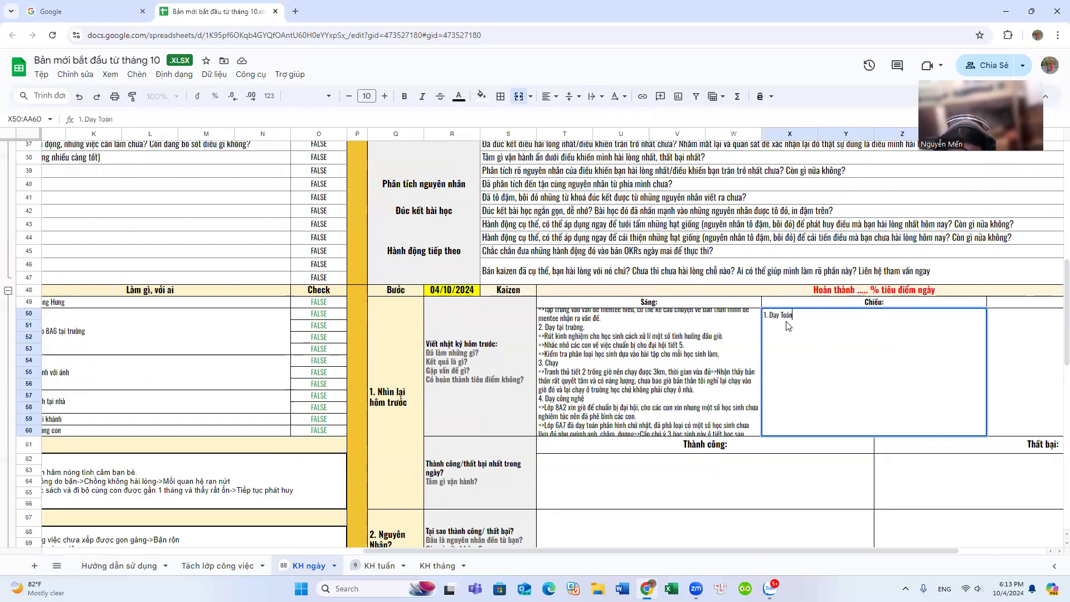
pyautogui.write(' lớp 8A6')
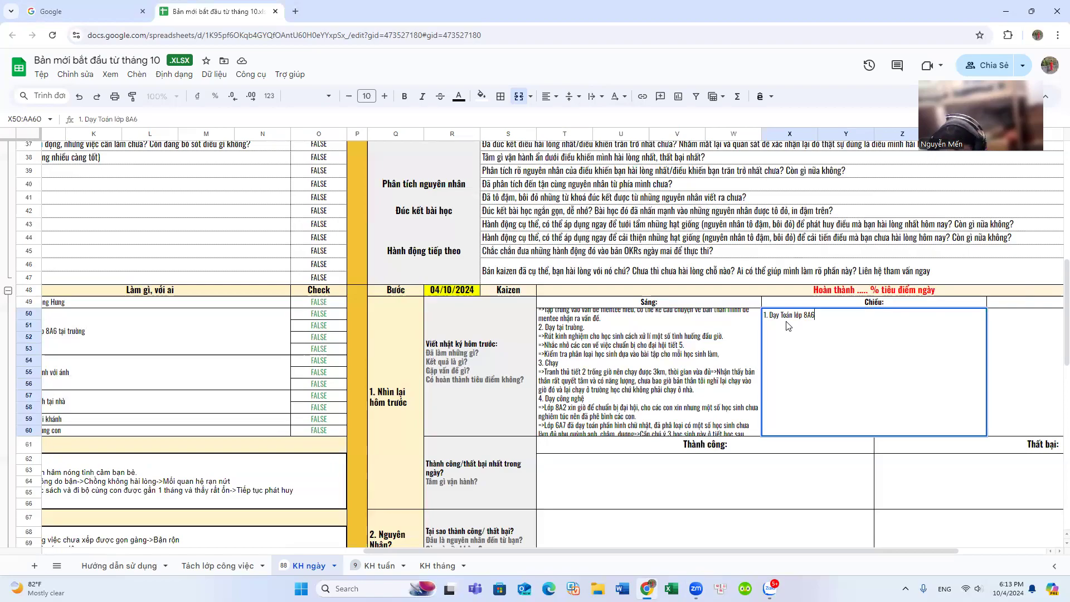
pyautogui.hotkey('alt', 'Return')
# - Add under the Chiều cell's item 1: "=>Đã phân loại được 17 học sinh chưa thạo và cho các con làm lại."
pyautogui.write('=>')
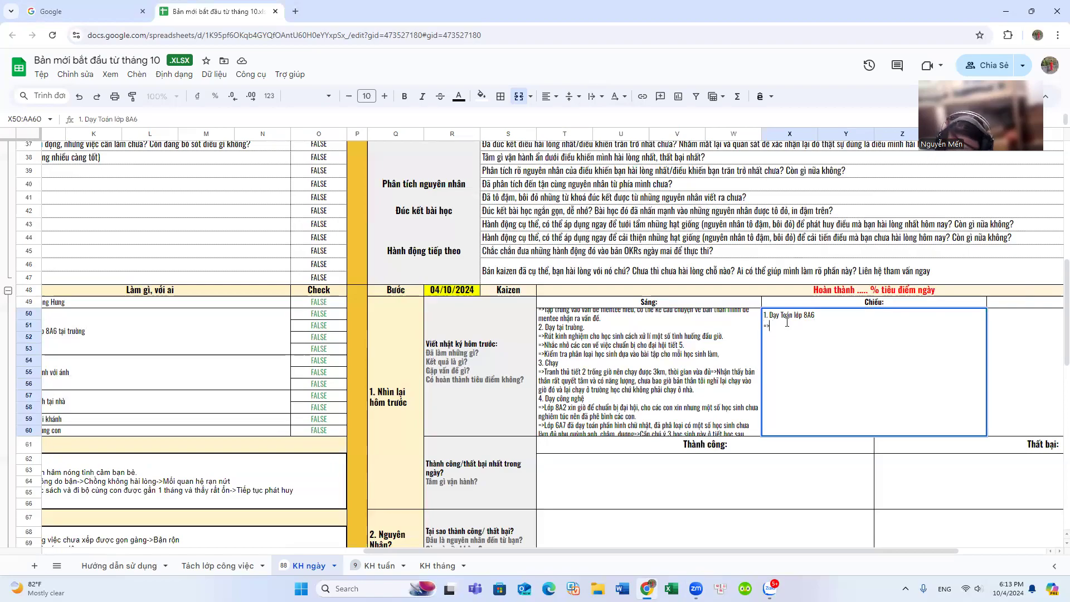
pyautogui.write('CĐã phân')
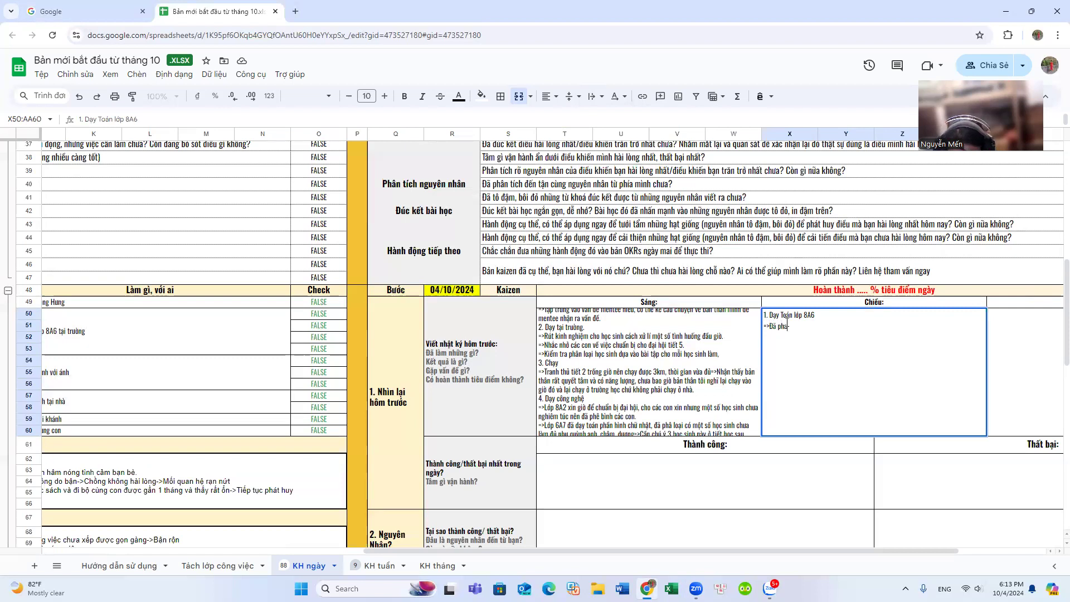
pyautogui.write(' loại')
pyautogui.write(' tốt')
pyautogui.press('BackSpace')
pyautogui.press('BackSpace')
pyautogui.press('BackSpace')
pyautogui.write('được 17 họ')
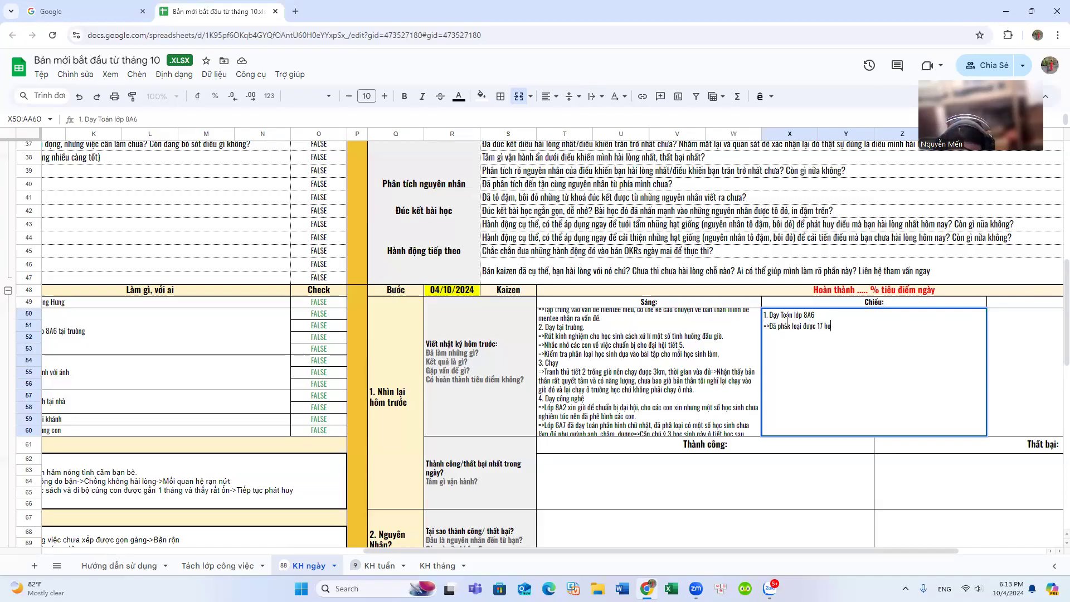
pyautogui.write('c sin')
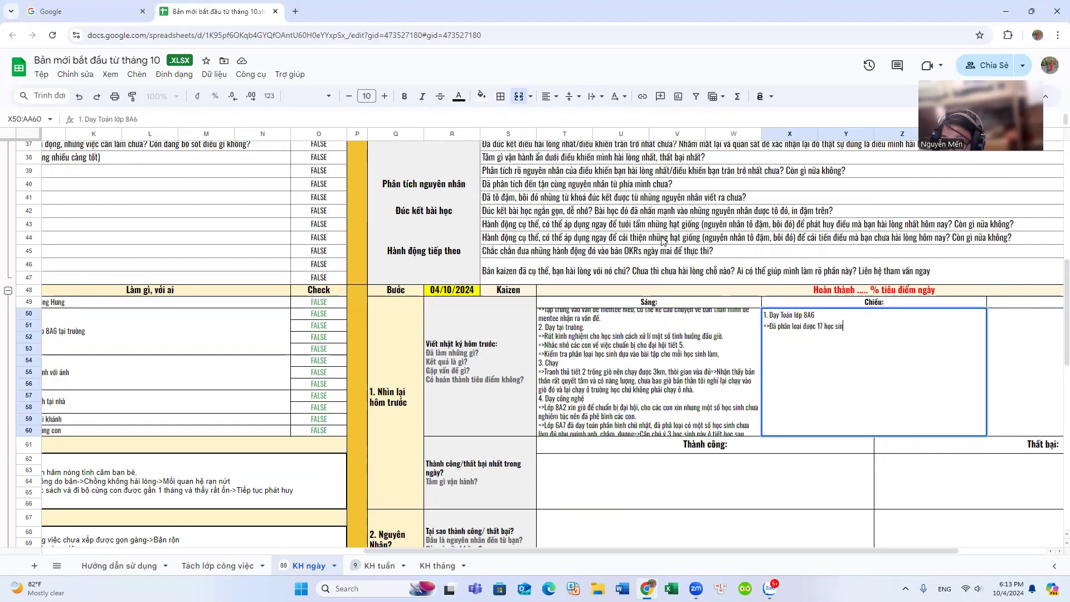
pyautogui.click(857, 329)
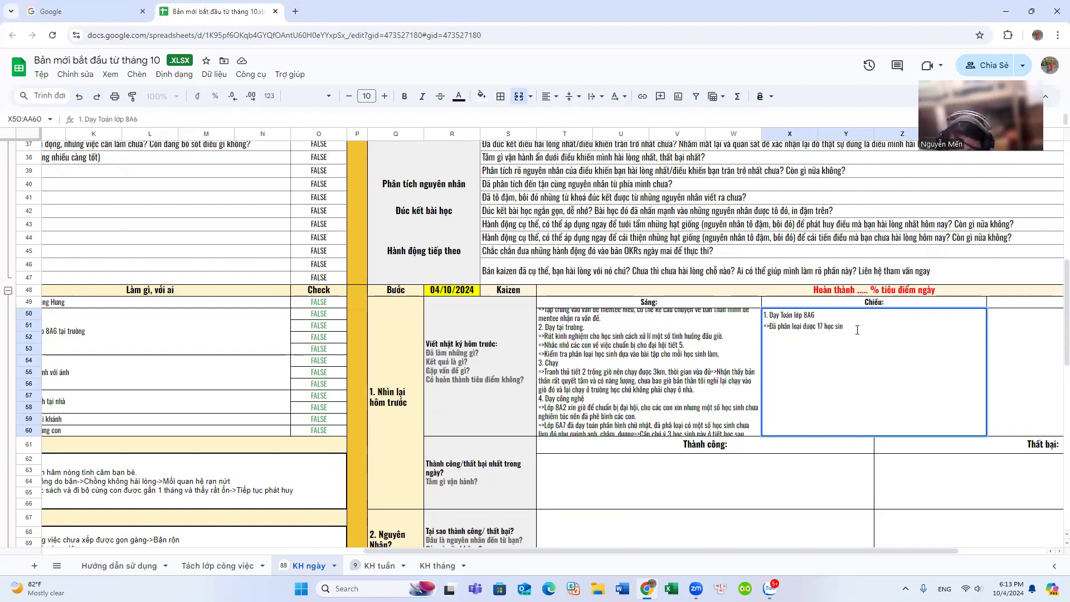
pyautogui.write('vch')
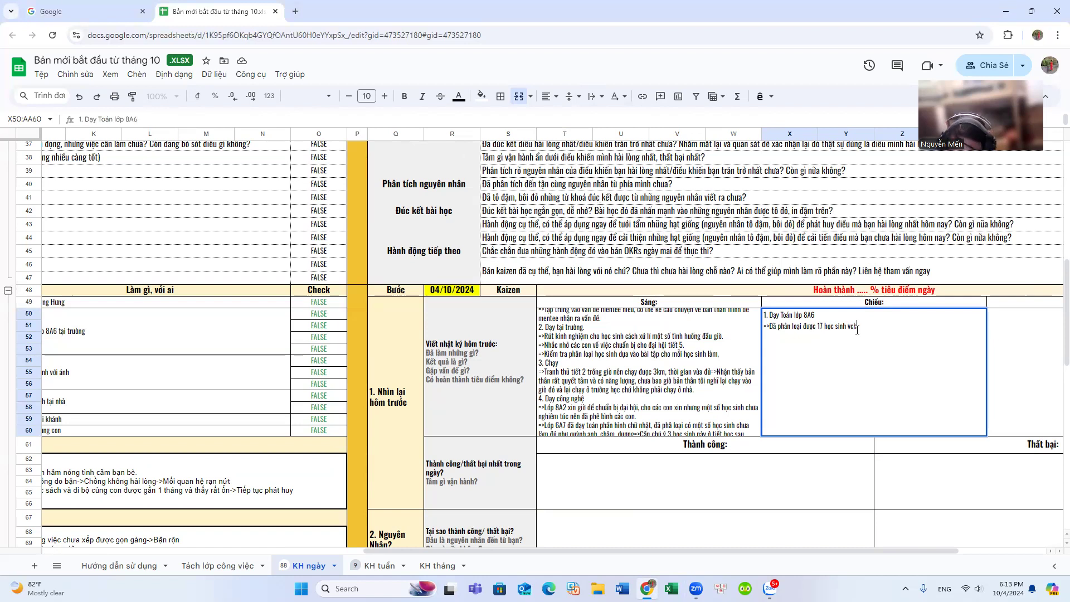
pyautogui.press('BackSpace')
pyautogui.press('BackSpace')
pyautogui.write('chưa thạo và cho các con làm lại.')
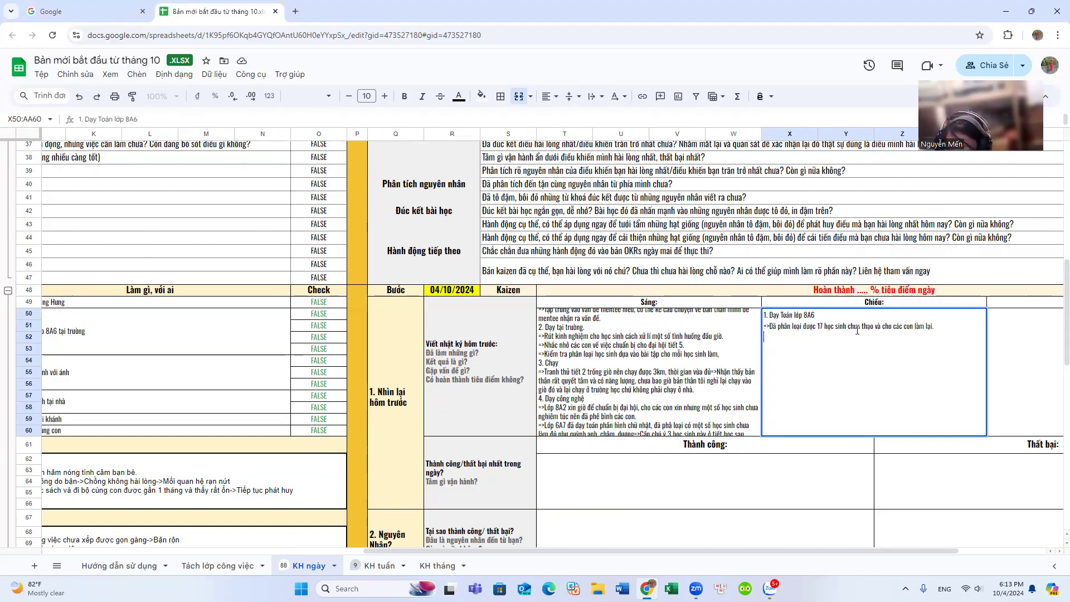
# - Add a second line under item 1: "=>Những học sinh đã thạo cho các con luyện thêm một số bài hình."
pyautogui.write('>')
pyautogui.write('Những học')
pyautogui.write(' sinh đã t')
pyautogui.write('hạo cho các')
pyautogui.write(' con luyện')
pyautogui.write(' thêm một ')
pyautogui.write('số bài h')
pyautogui.write('inh')
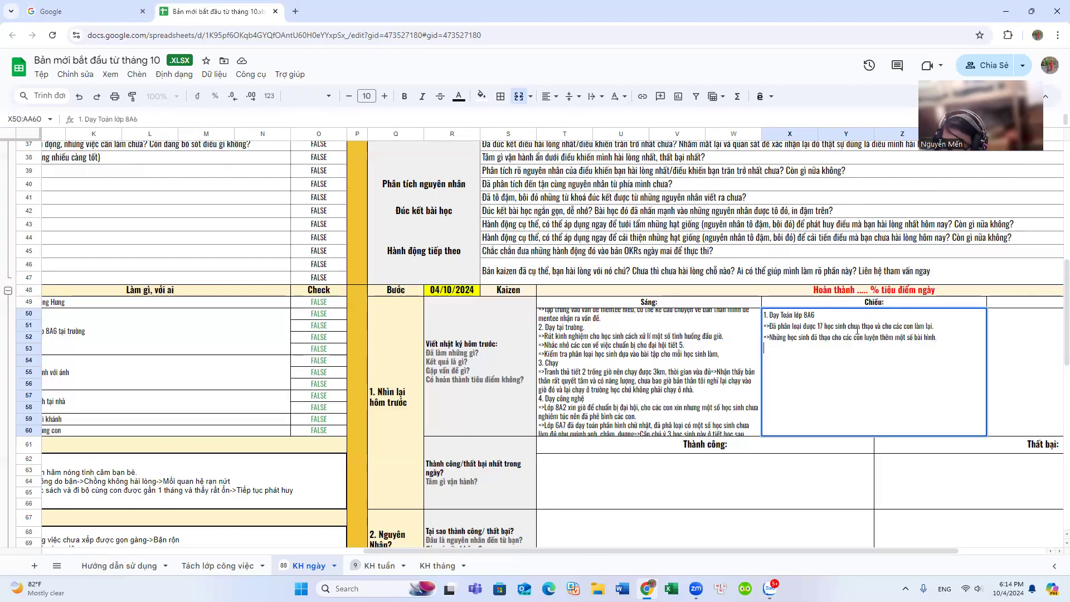
# - Add item 2 to the Chiều journal cell: "2. Học tiếng anh."
pyautogui.write('2.')
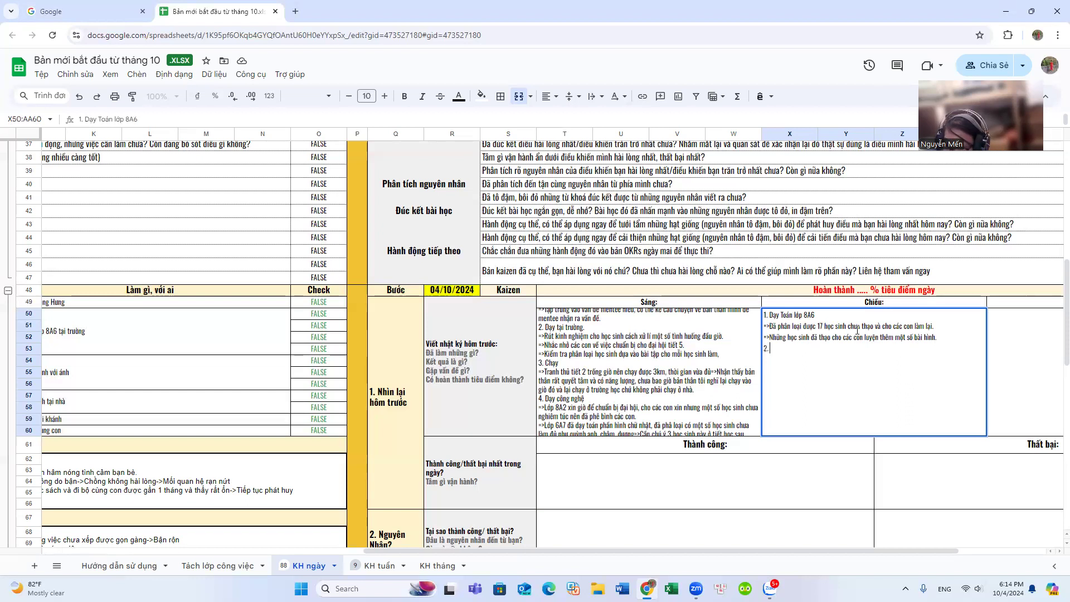
pyautogui.write(' Học t')
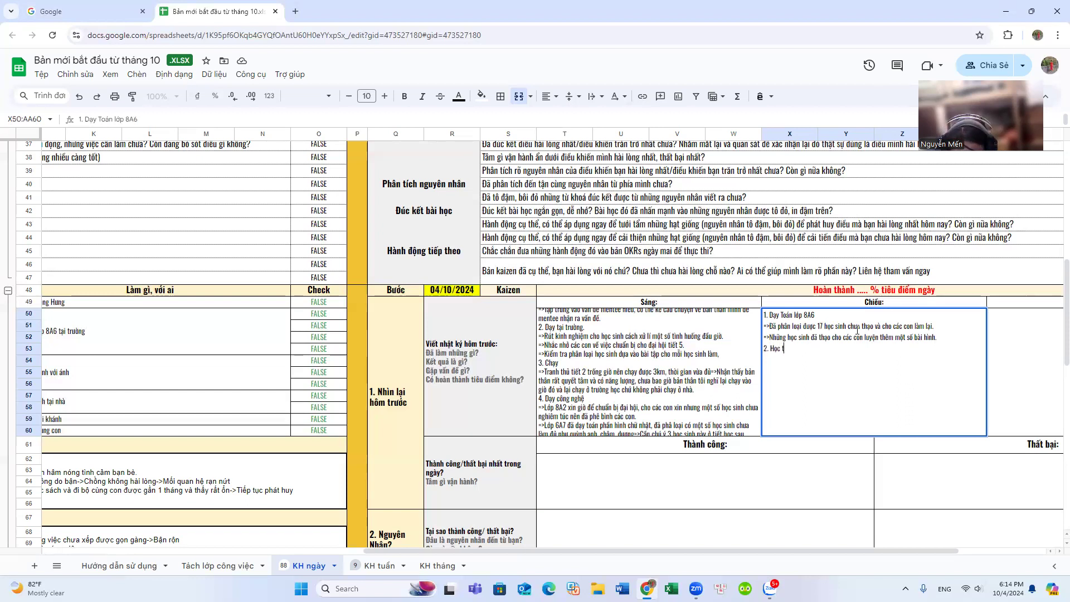
pyautogui.write('iếng anh')
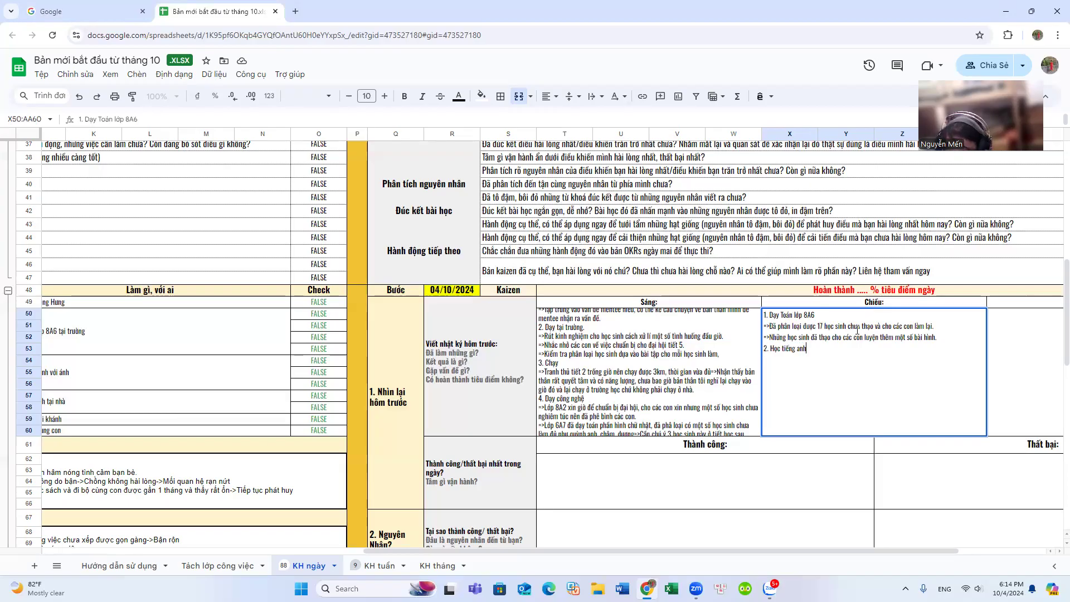
# - Add under the Chiều cell's item 2 the line "=>Hôm nay", the teacher's name, and "dạy thích do đơn giản hơn."
pyautogui.write('=>Ca')
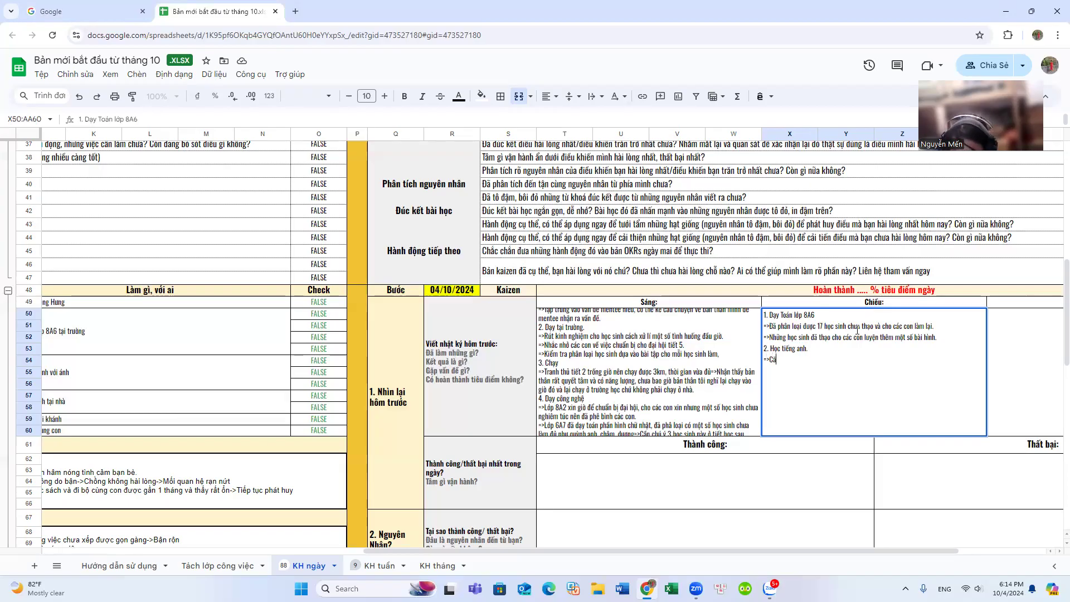
pyautogui.write('ảm t')
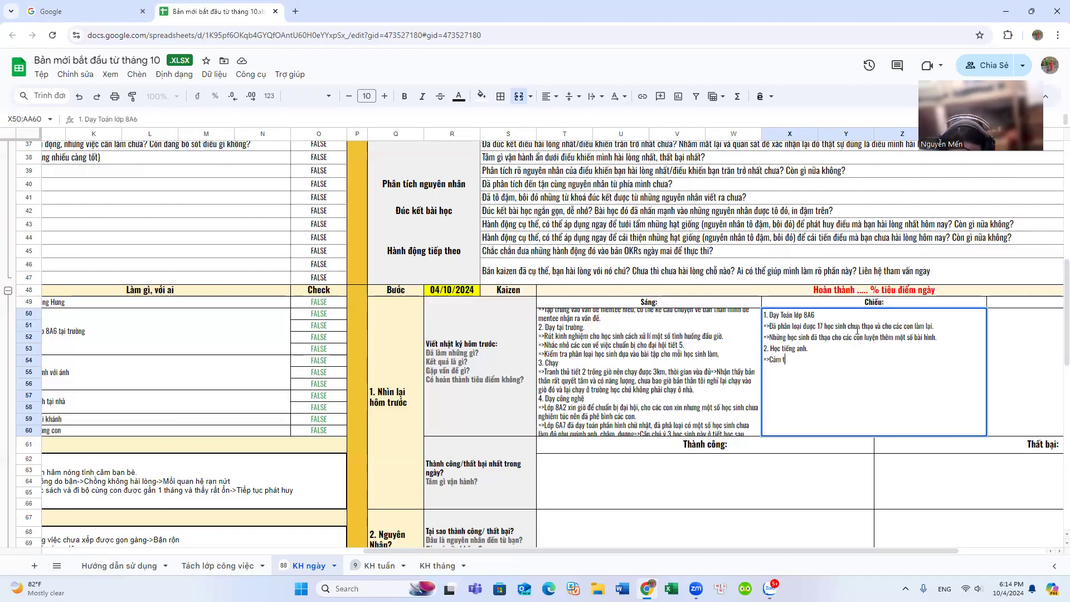
pyautogui.press('BackSpace')
pyautogui.press('BackSpace')
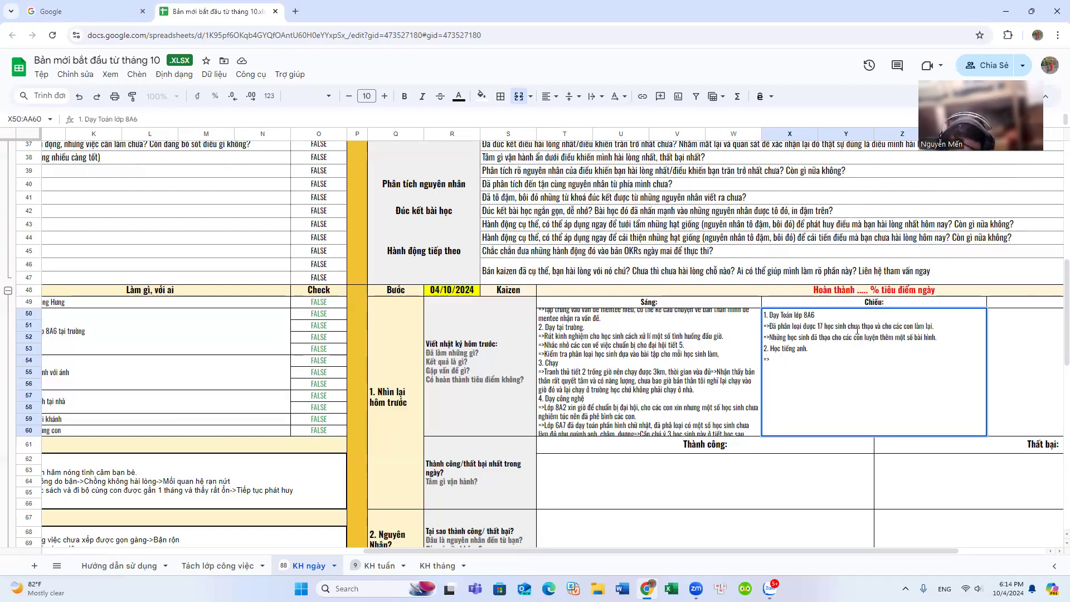
pyautogui.write('Hôm nay anh dạy thích đọ')
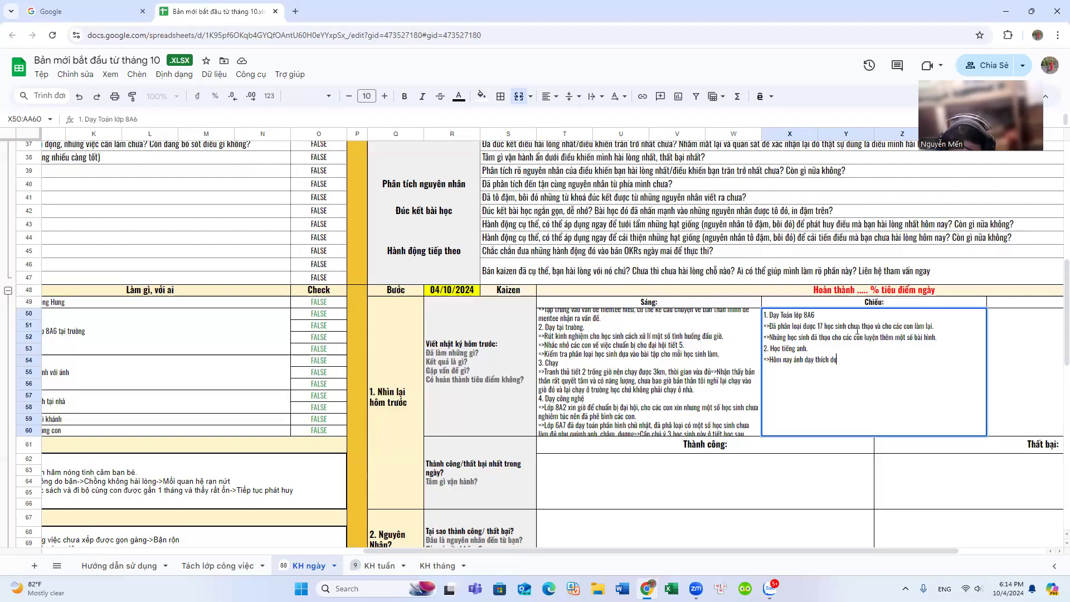
pyautogui.write(' đơn giản hơn.')
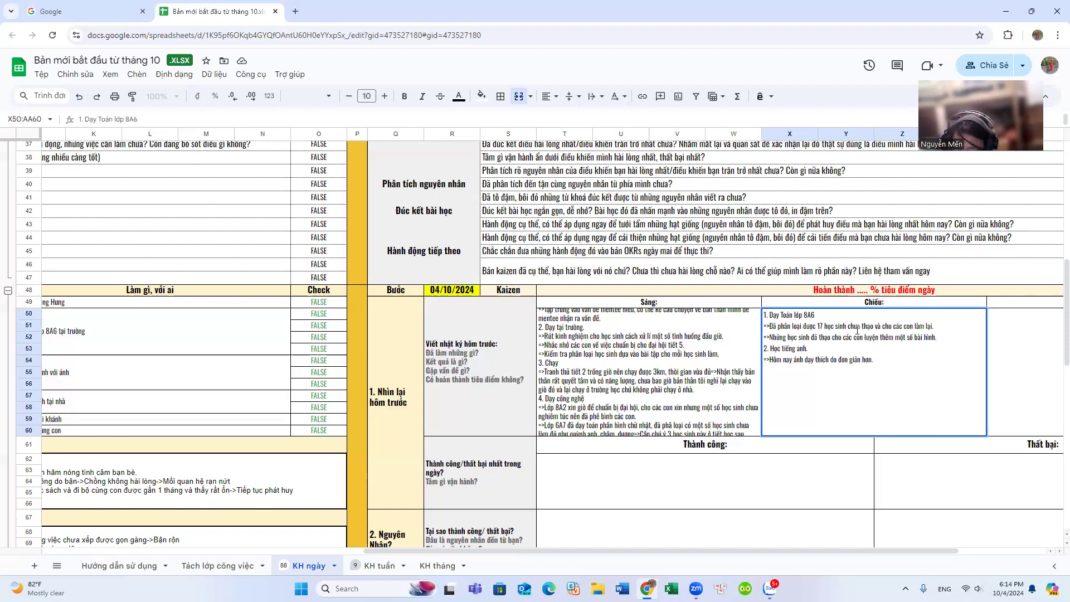
pyautogui.write('la')
pyautogui.press('BackSpace')
pyautogui.press('BackSpace')
pyautogui.press('BackSpace')
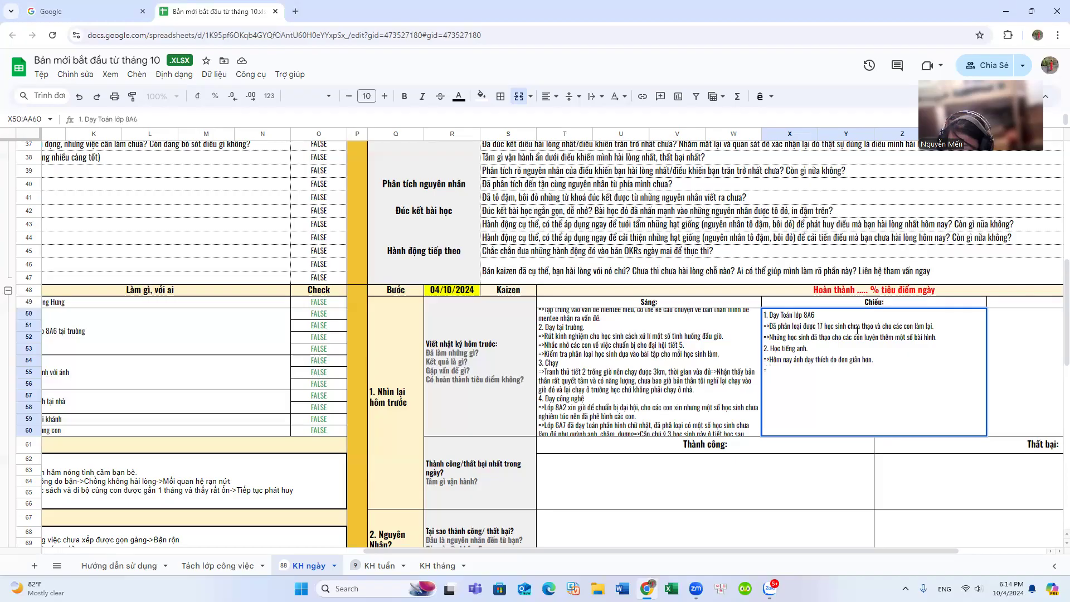
# - Add item 3 to the Chiều cell, "3. Dạy học sinh tại nhà", with the note "Hôm nay các con có ít bạn," below it
pyautogui.write('3.')
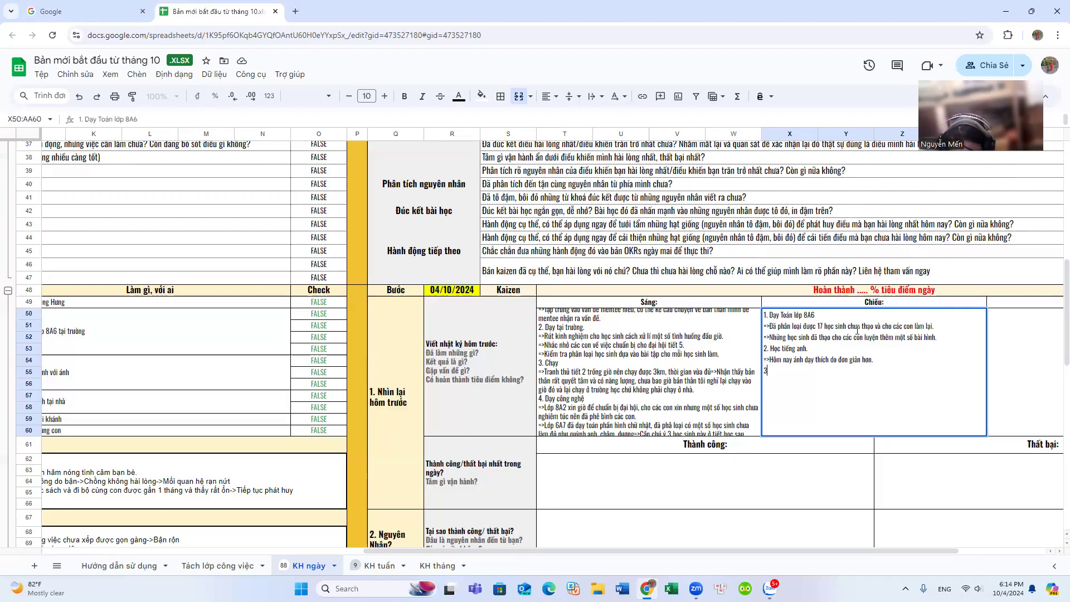
pyautogui.write(' Day học sinh tại nhà')
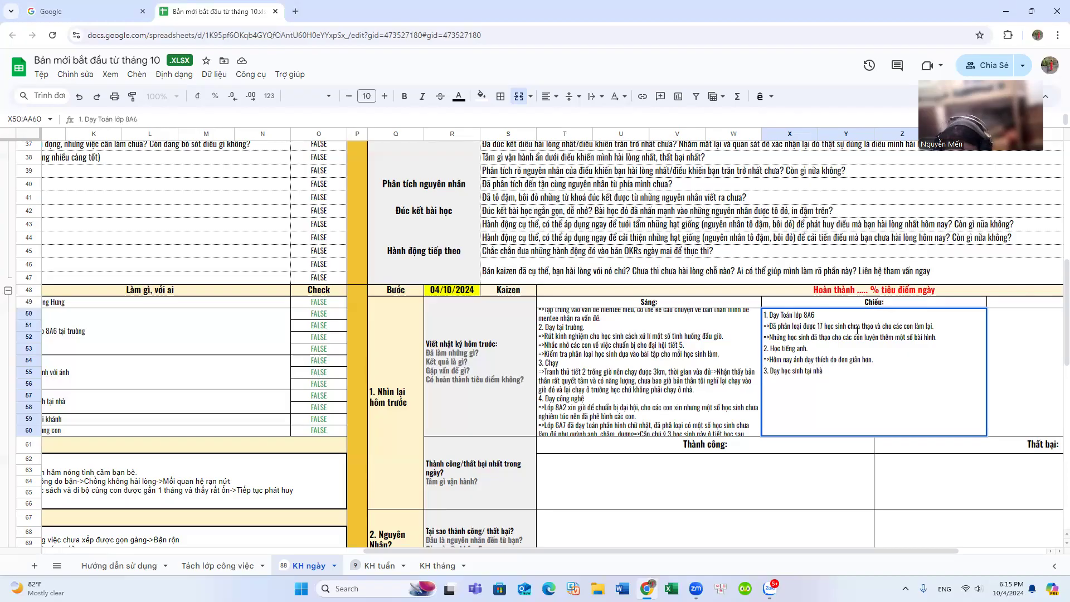
pyautogui.write('=>Hôm nay c')
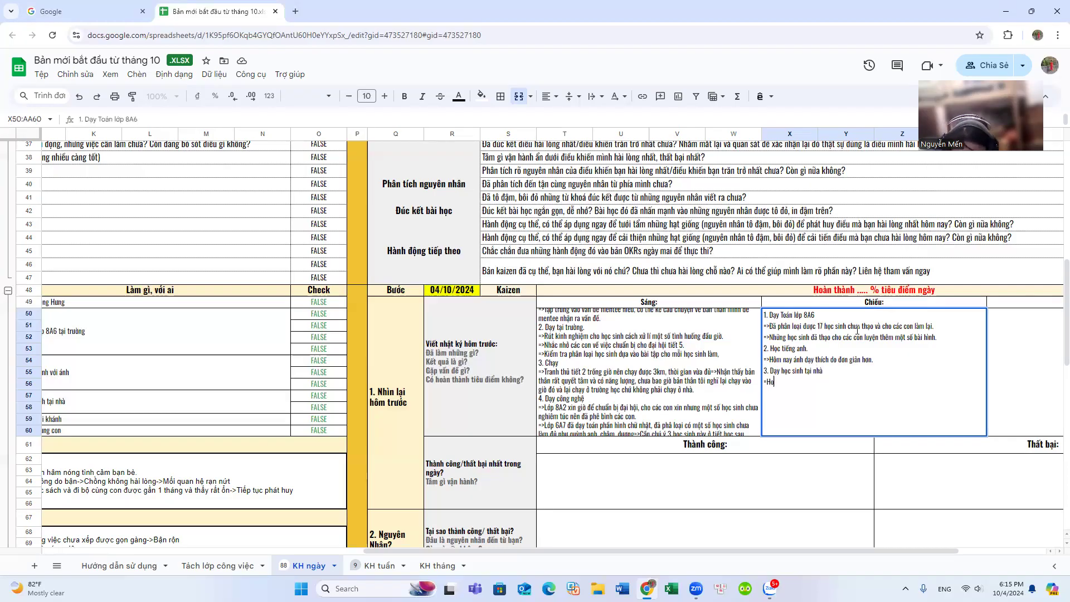
pyautogui.write('ác ')
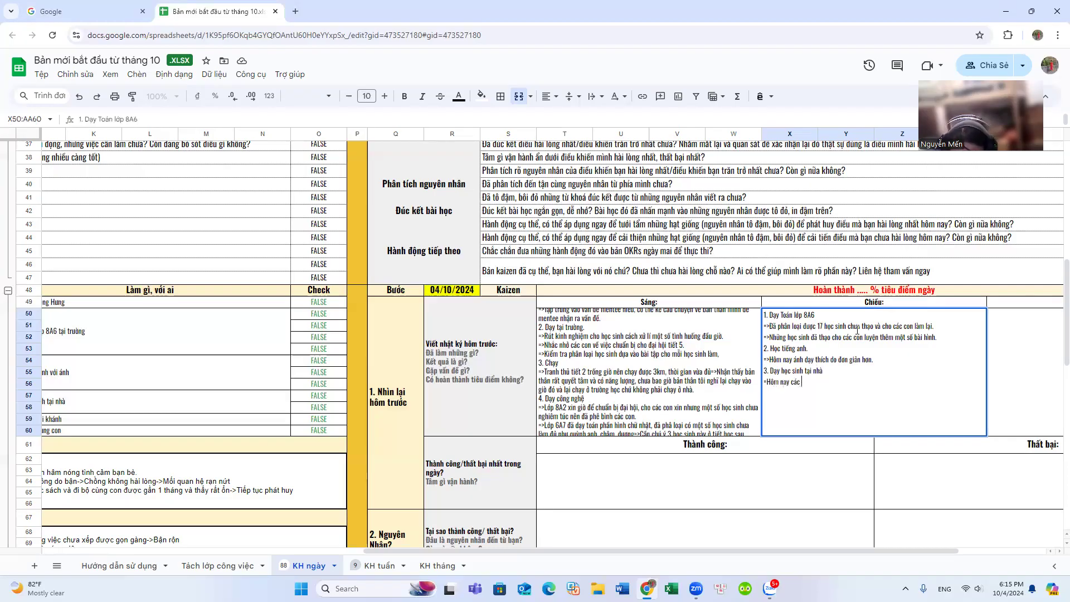
pyautogui.write('con có ít bạn')
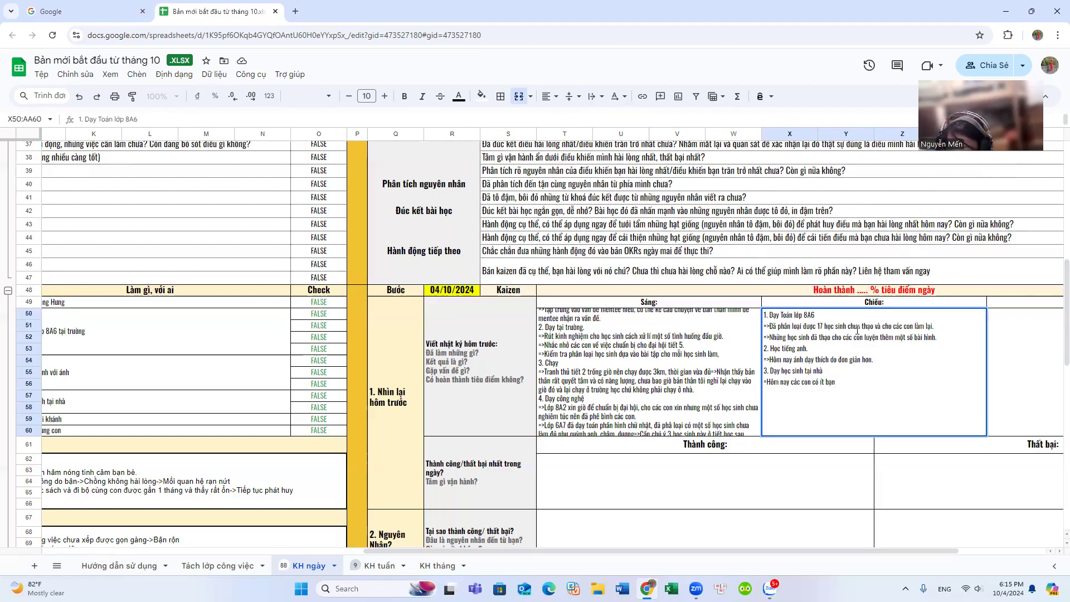
pyautogui.write(',')
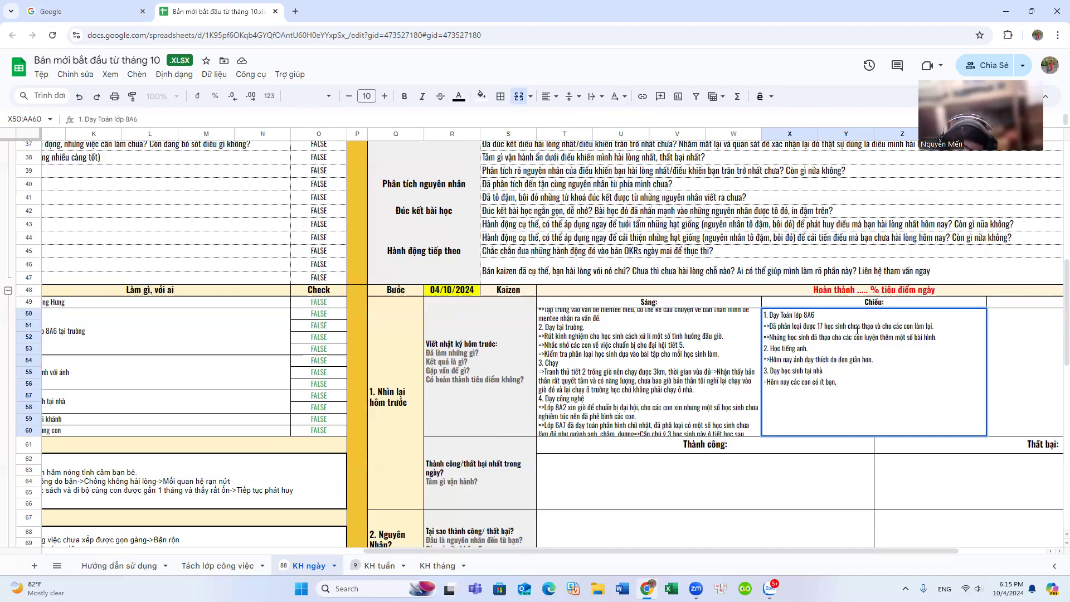
# - Start the Tối journal cell for 04/10/2024 with item 1, "1. Chữa bài với" followed by the learner's name
pyautogui.click(1051, 360)
pyautogui.hscroll(3, 845, 550)
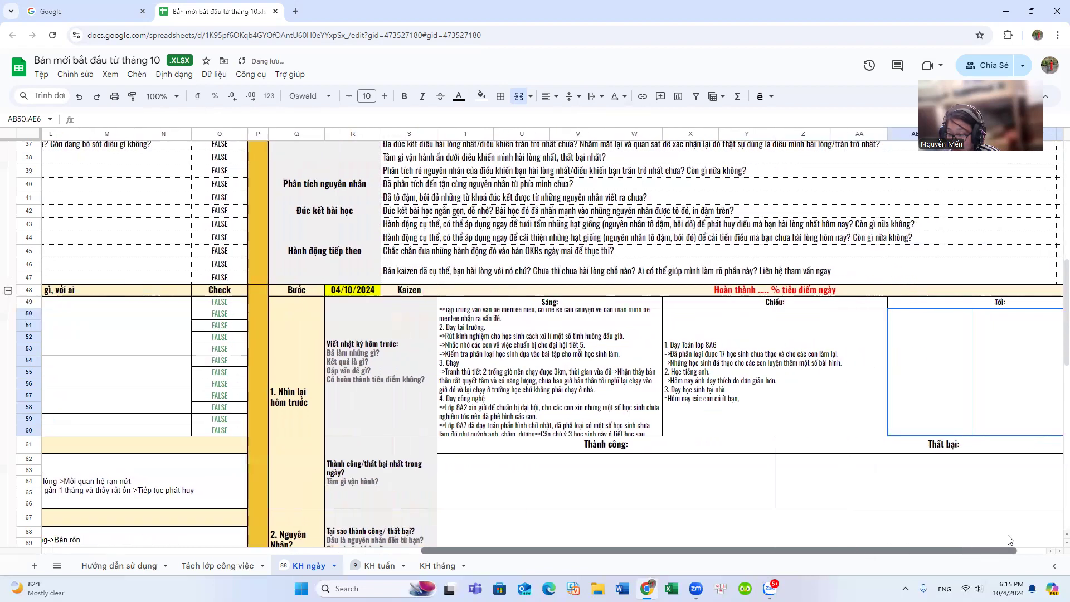
pyautogui.doubleClick(870, 320)
pyautogui.write('1.')
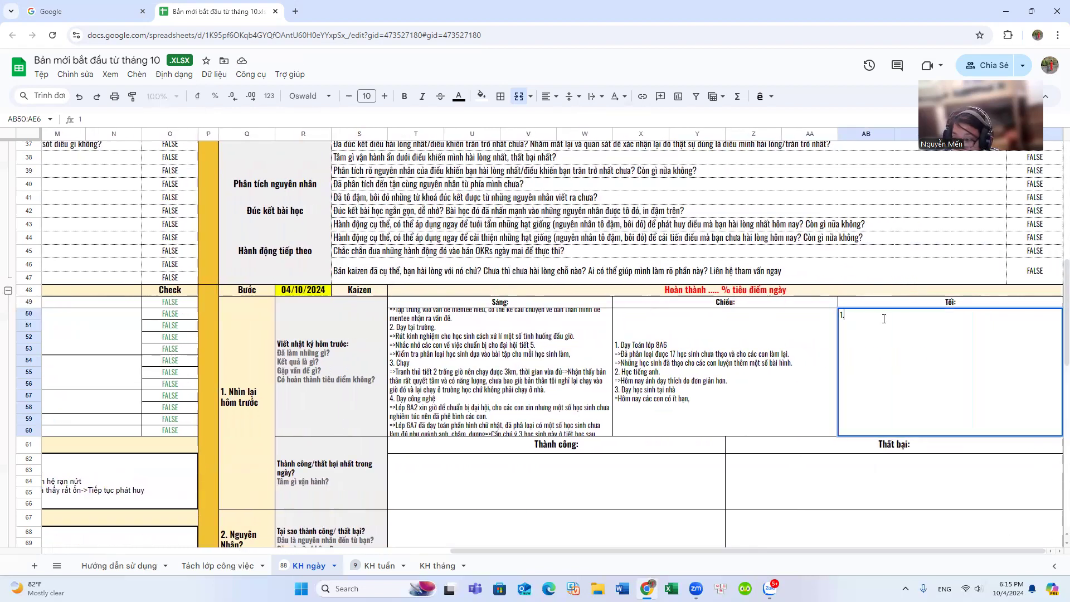
pyautogui.write(' Chữa')
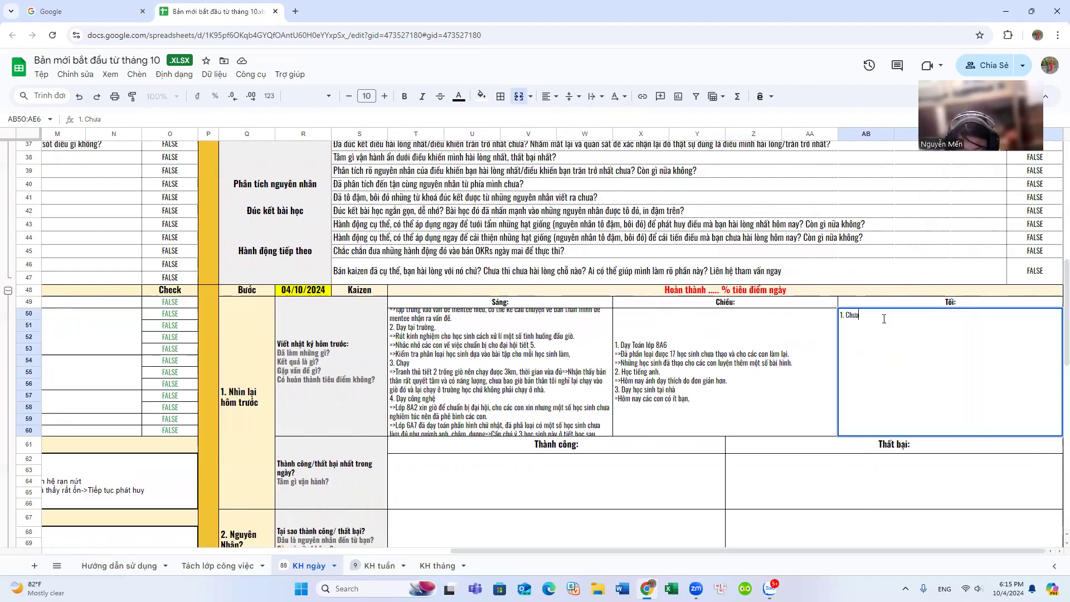
pyautogui.write(' bài v')
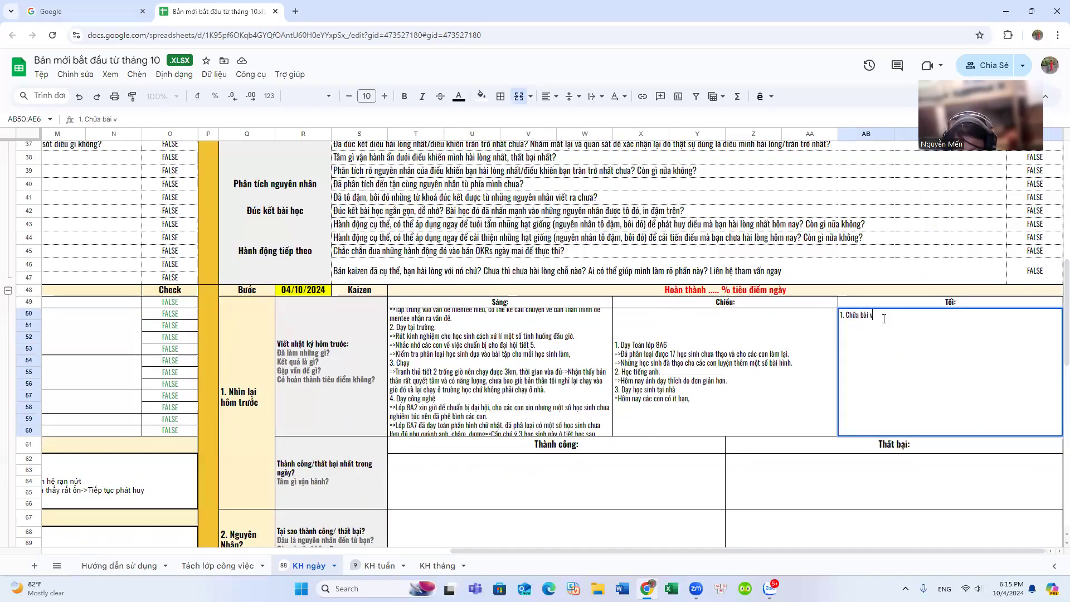
pyautogui.write('ới Khan')
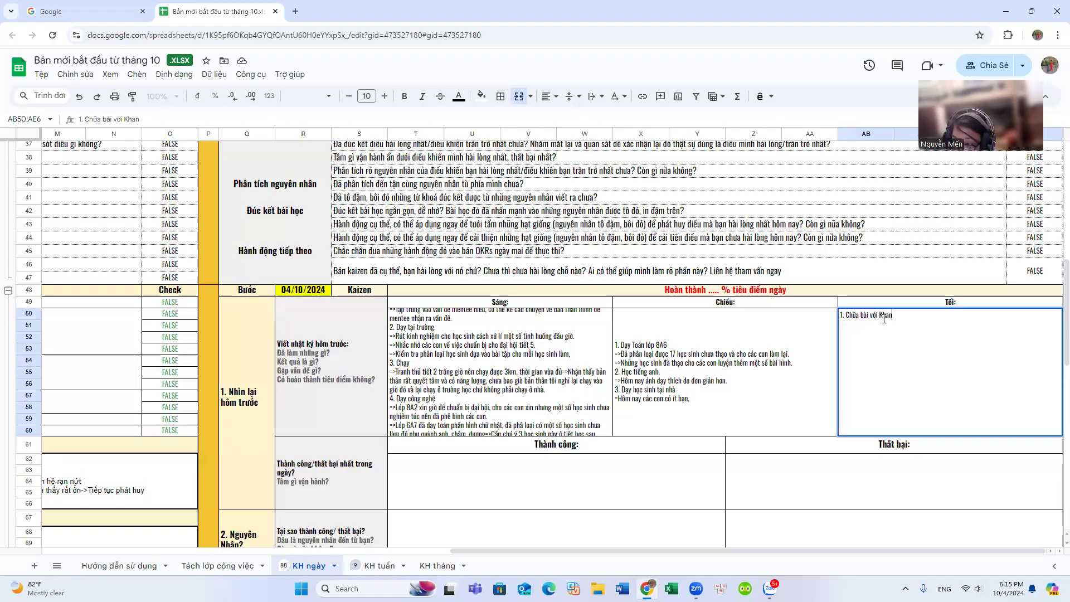
pyautogui.write('hs')
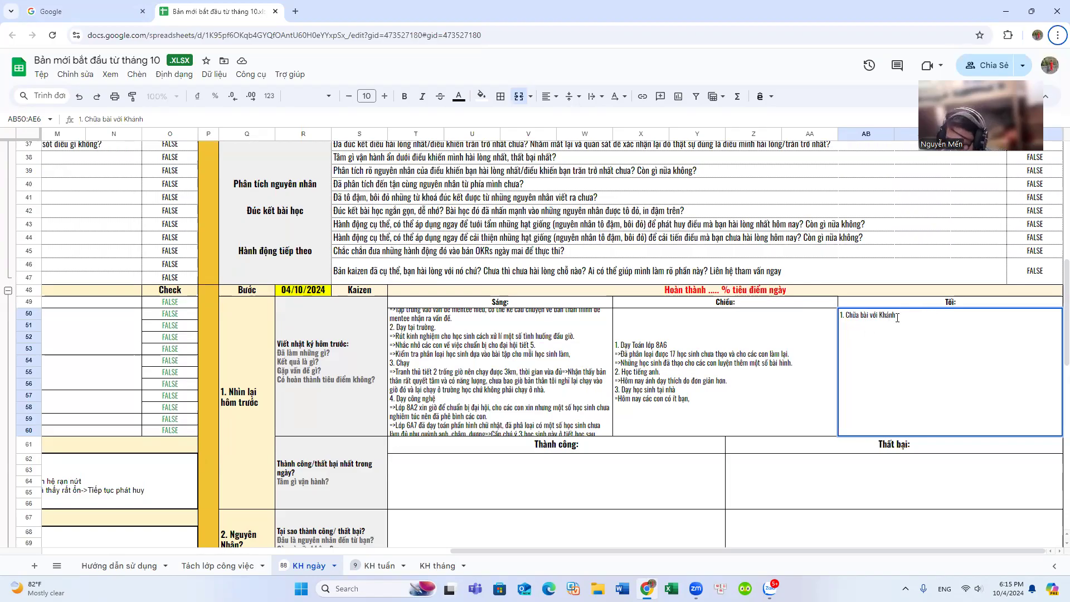
pyautogui.hotkey('alt', 'f')
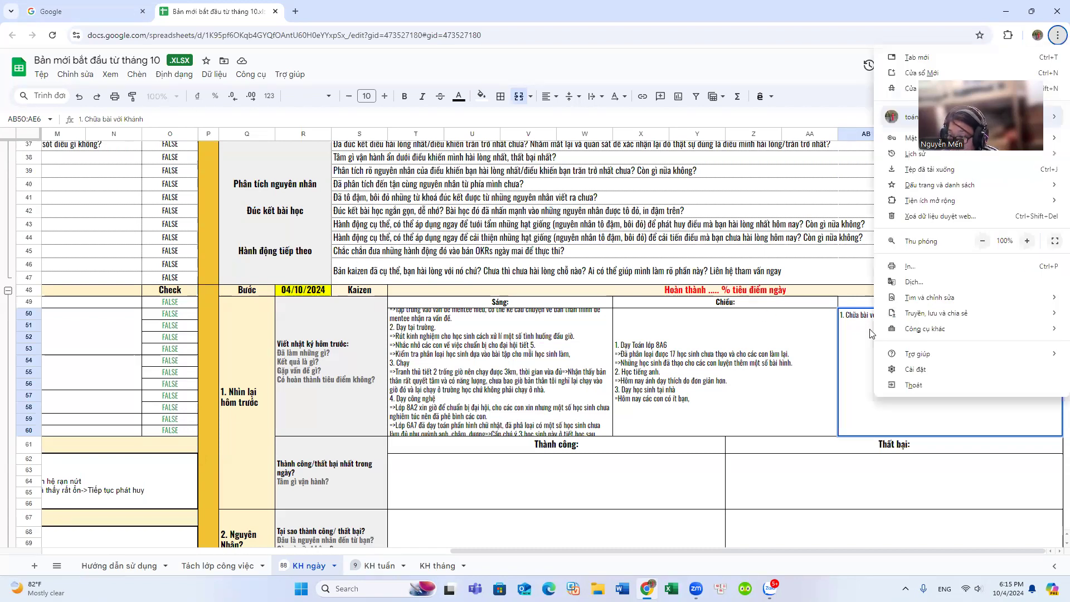
pyautogui.press('Escape')
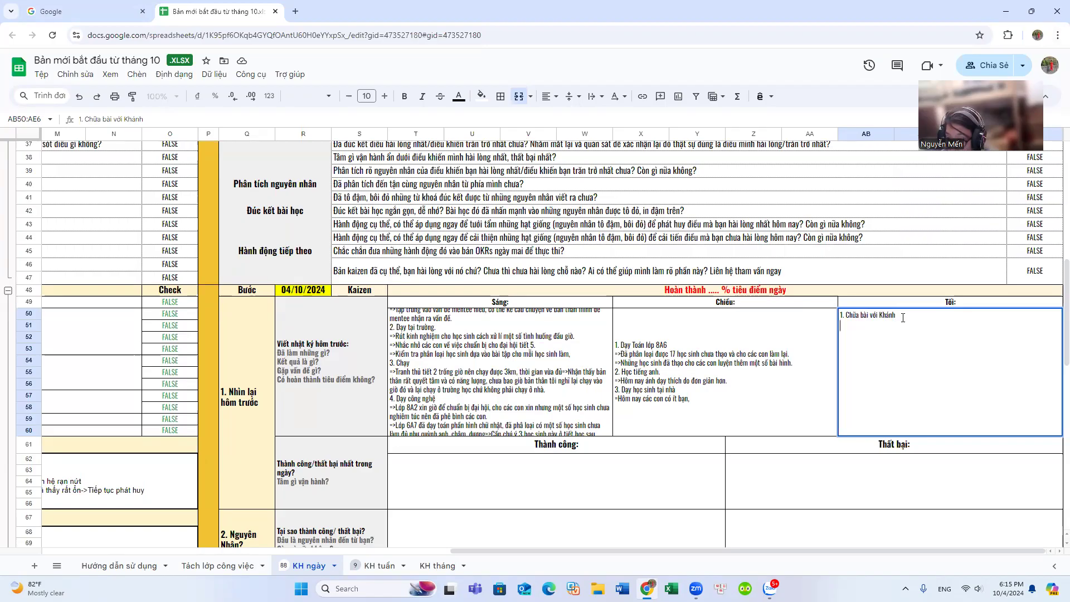
# - Add item 2 to the Tối journal cell: "2. Đọc truyện với con"
pyautogui.hotkey('alt', 'Return')
pyautogui.write('2. Doc')
pyautogui.write(' truyện v')
pyautogui.write('ới con')
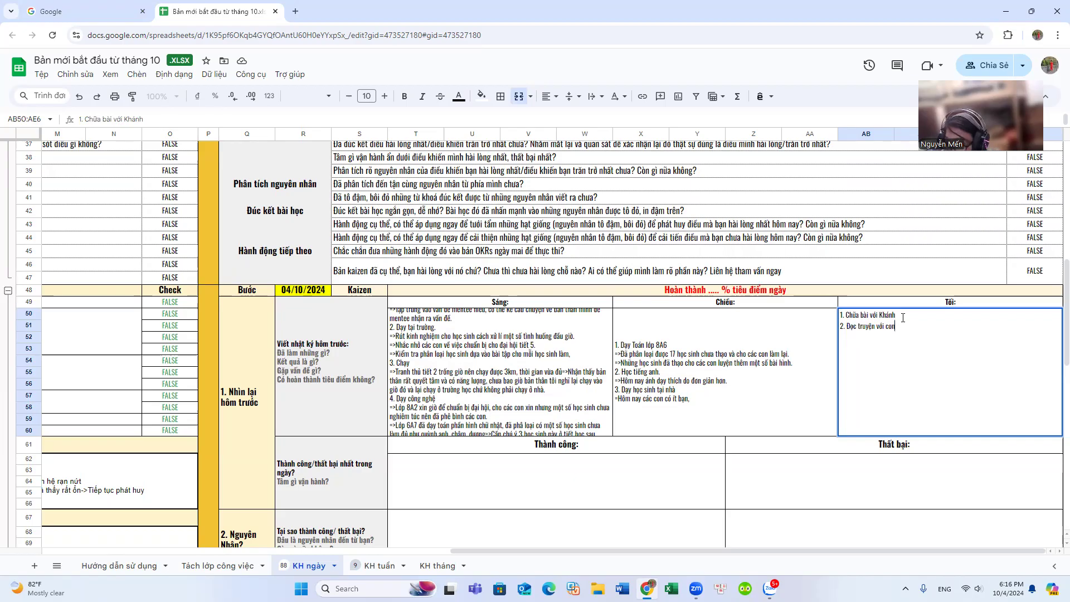
pyautogui.press('Up')
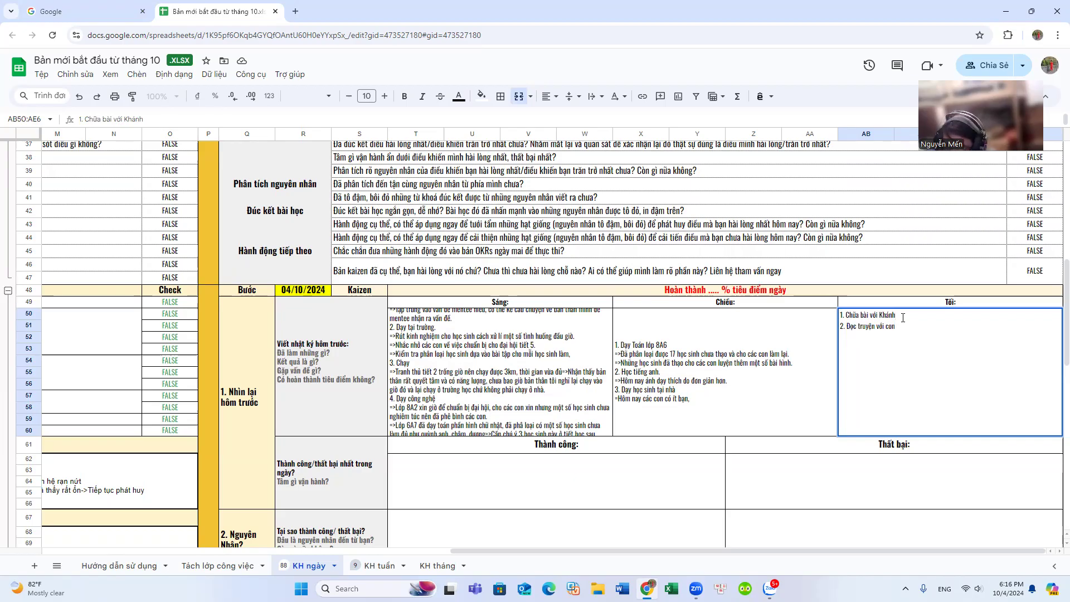
pyautogui.press('Escape')
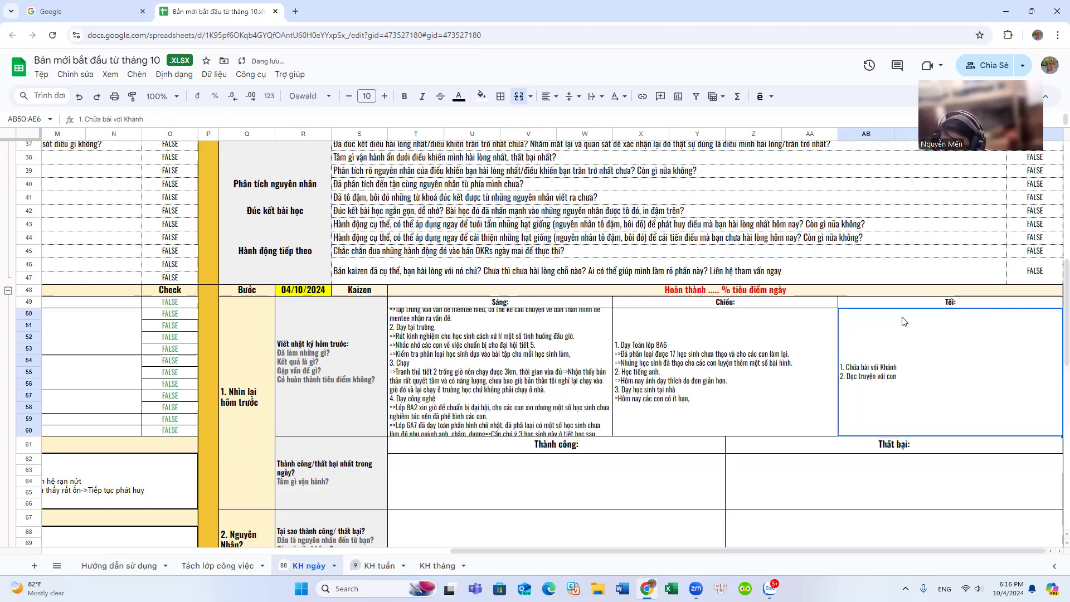
# - Insert the lesson line "=>Vỡ ra nhiều điều" between items 1 and 2 of the Tối cell
pyautogui.doubleClick(901, 369)
pyautogui.click(907, 315)
pyautogui.hotkey('alt', 'Return')
pyautogui.write('=>')
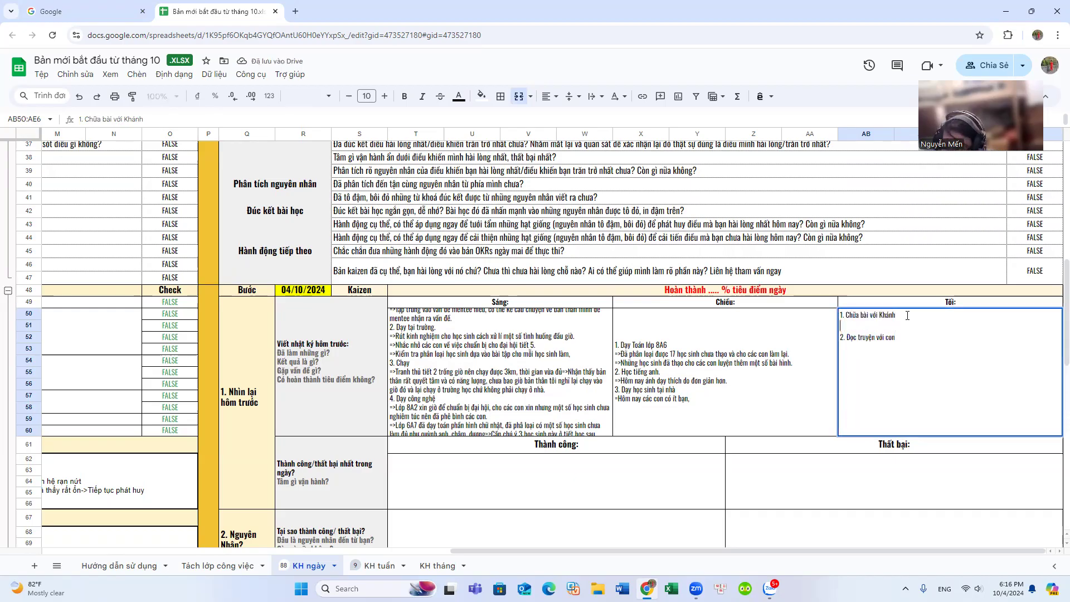
pyautogui.write('Voc')
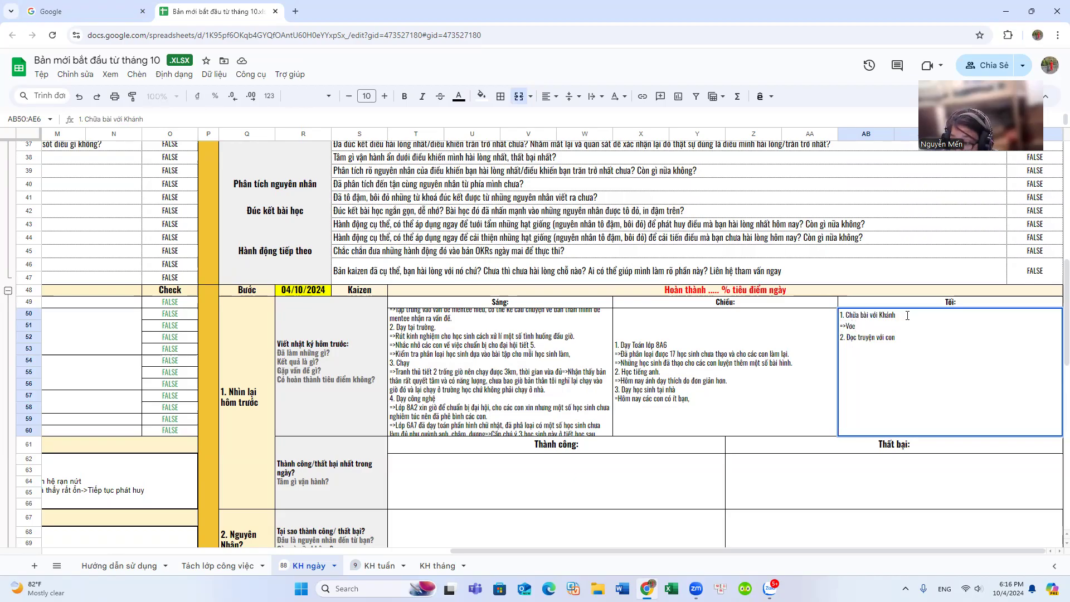
pyautogui.press('BackSpace')
pyautogui.write('wx')
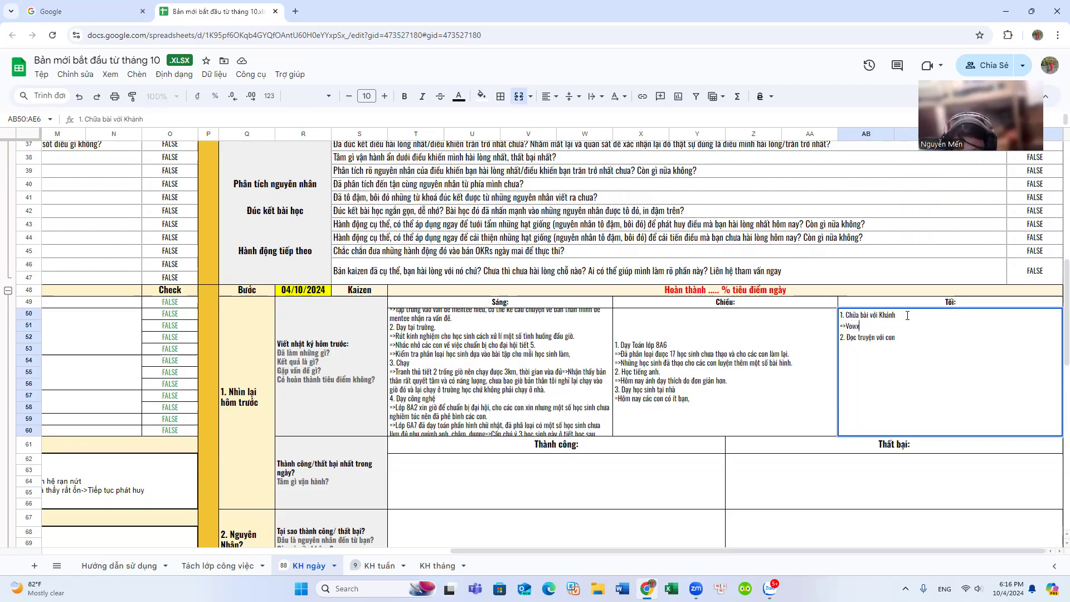
pyautogui.write(' ra nhieu điều')
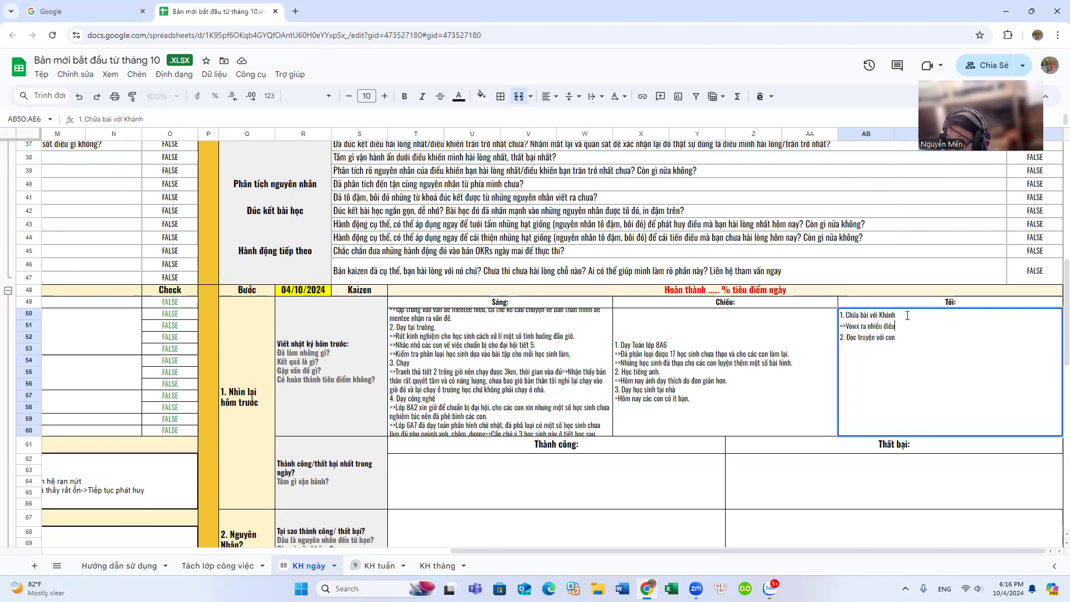
pyautogui.click(860, 326)
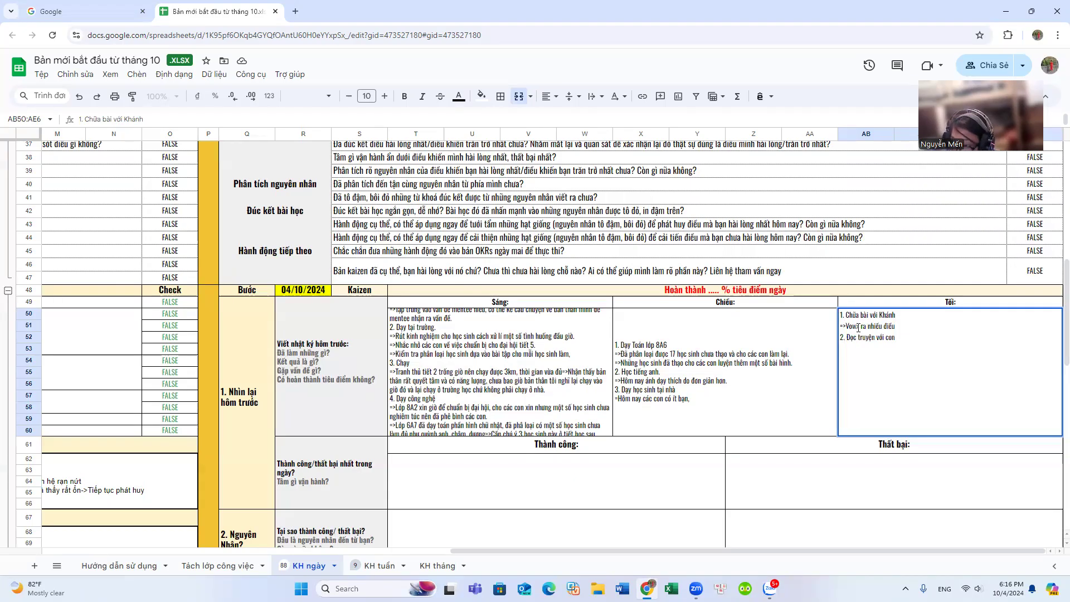
pyautogui.press('BackSpace')
pyautogui.press('BackSpace')
pyautogui.press('BackSpace')
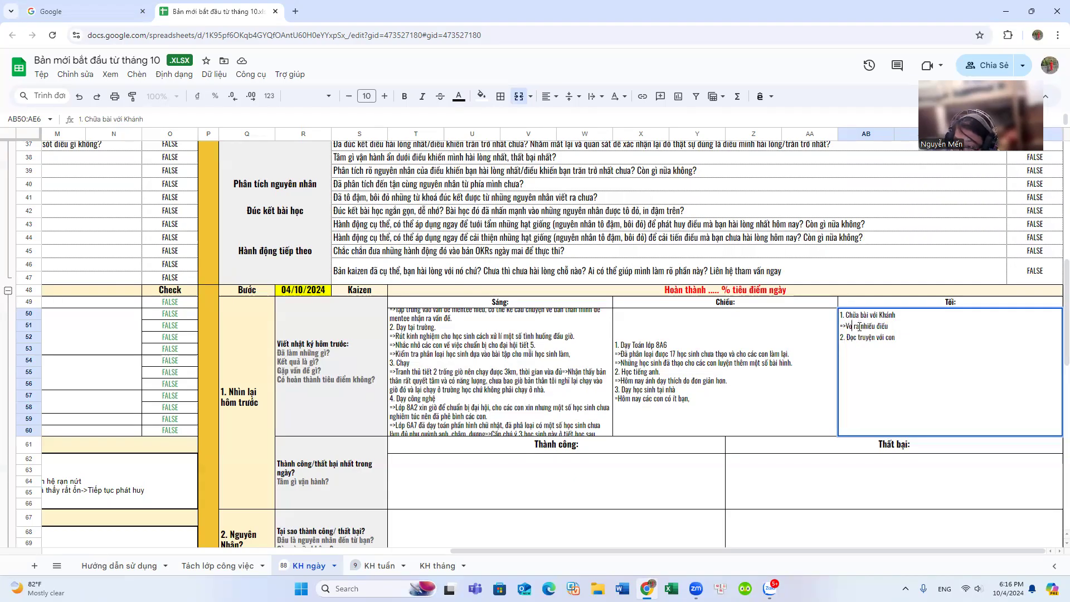
pyautogui.write('o')
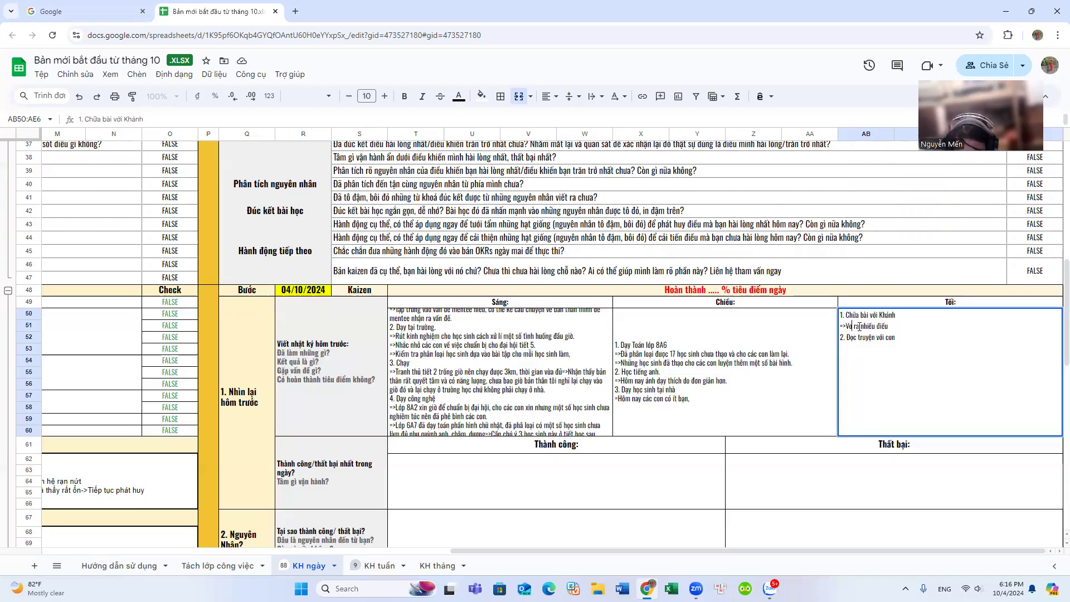
pyautogui.write('w')
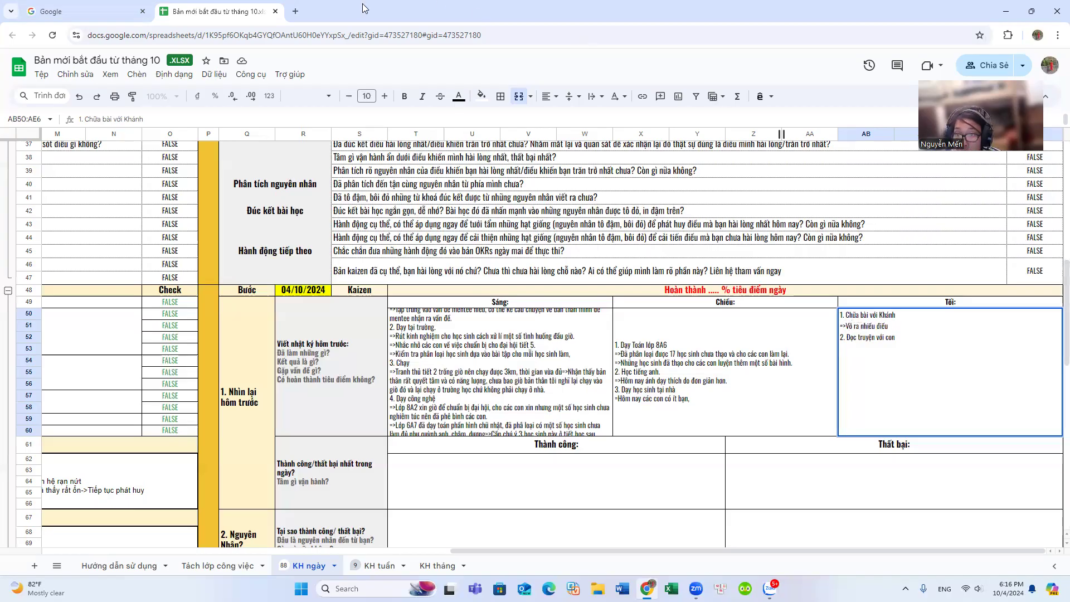
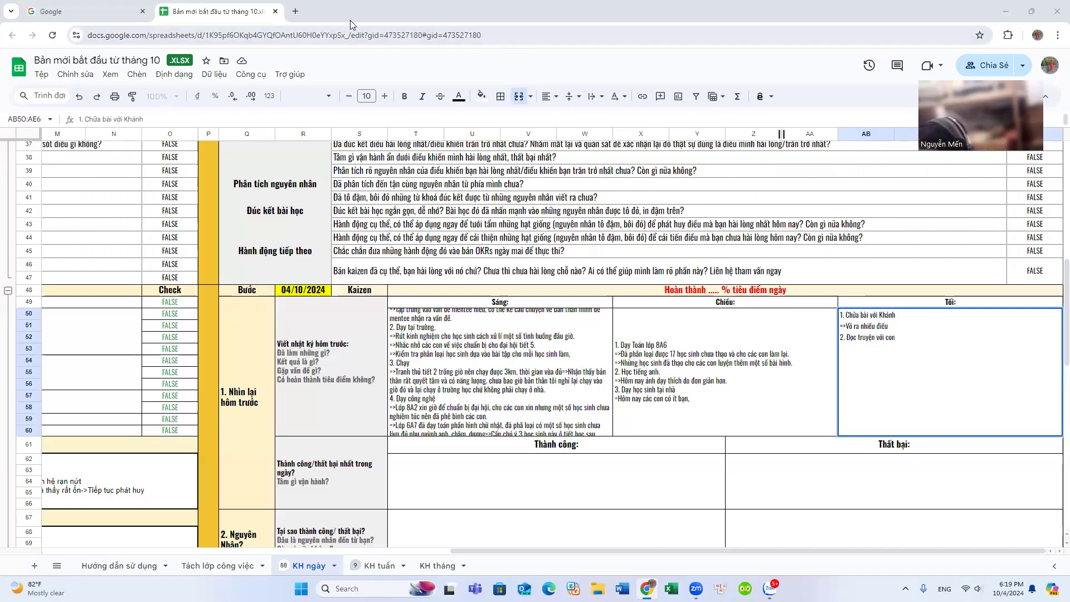
# - Extend item 1's lesson in the Tối cell with "và mong muốn được chữa và chữa nhiều hơn để có thêm kĩ năng và kinh nghiệm"
pyautogui.click(895, 328)
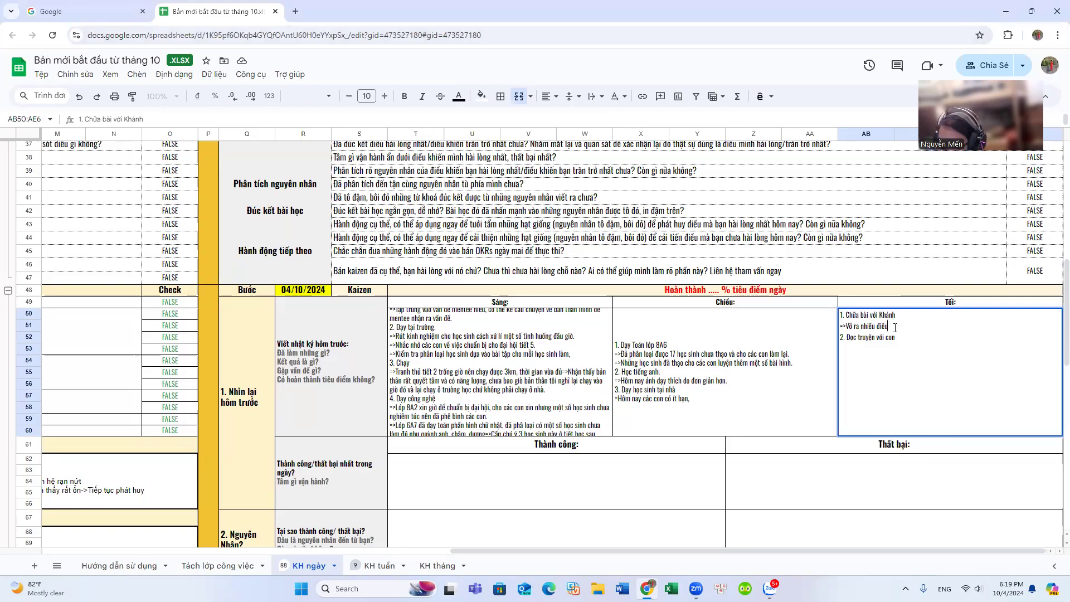
pyautogui.write('và')
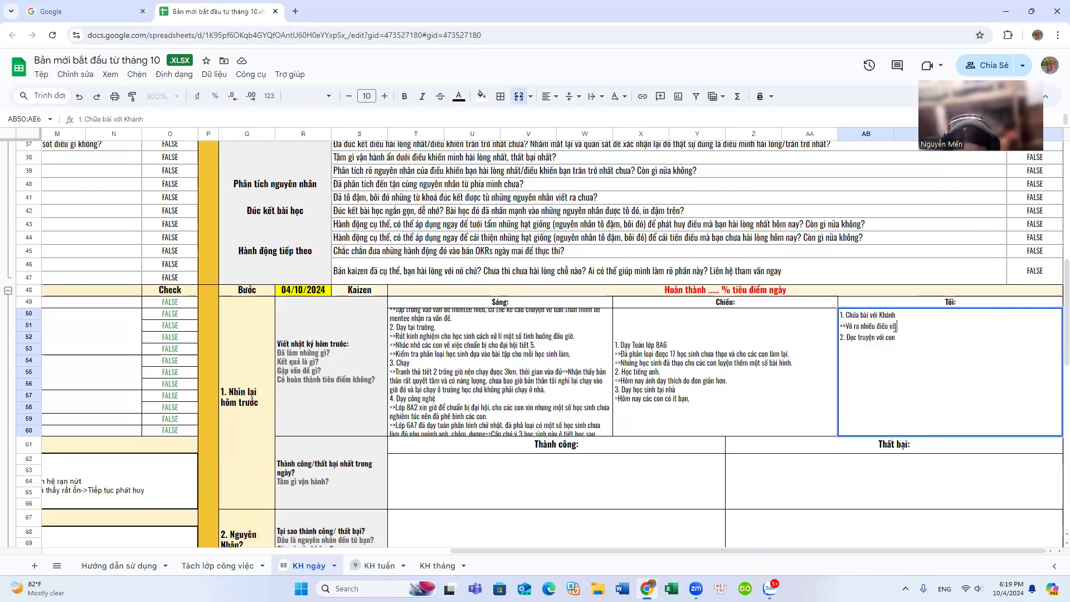
pyautogui.write(' mong muố')
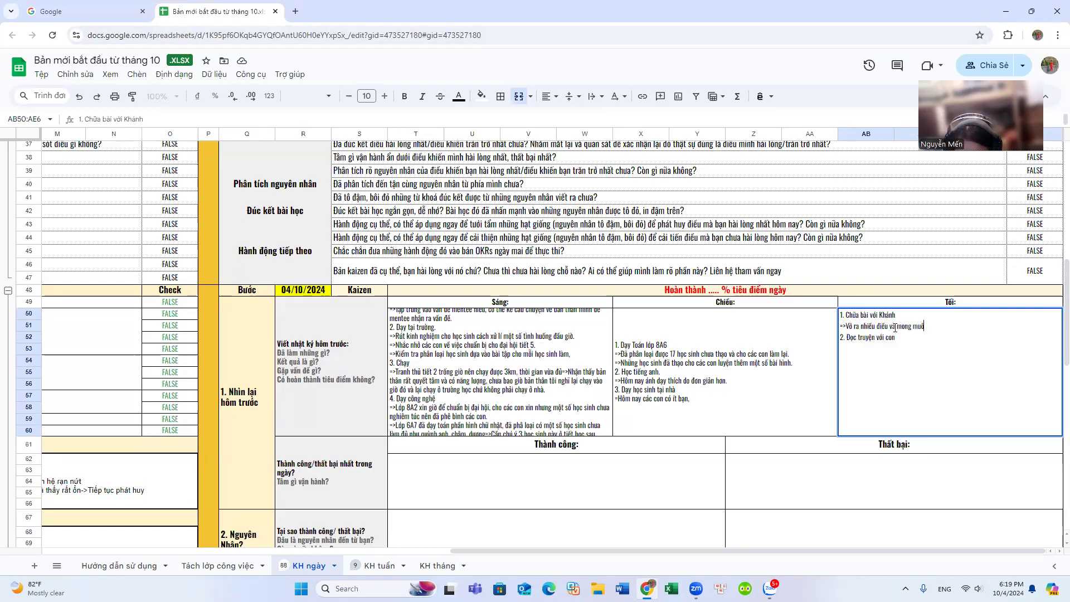
pyautogui.write('n duợc chữa a')
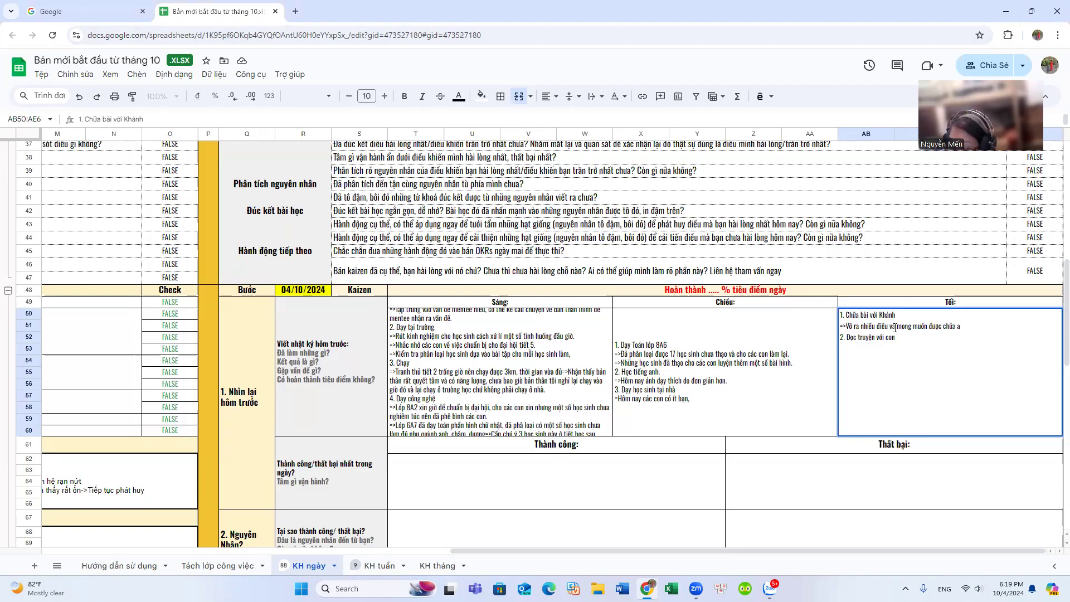
pyautogui.press('BackSpace')
pyautogui.write('v')
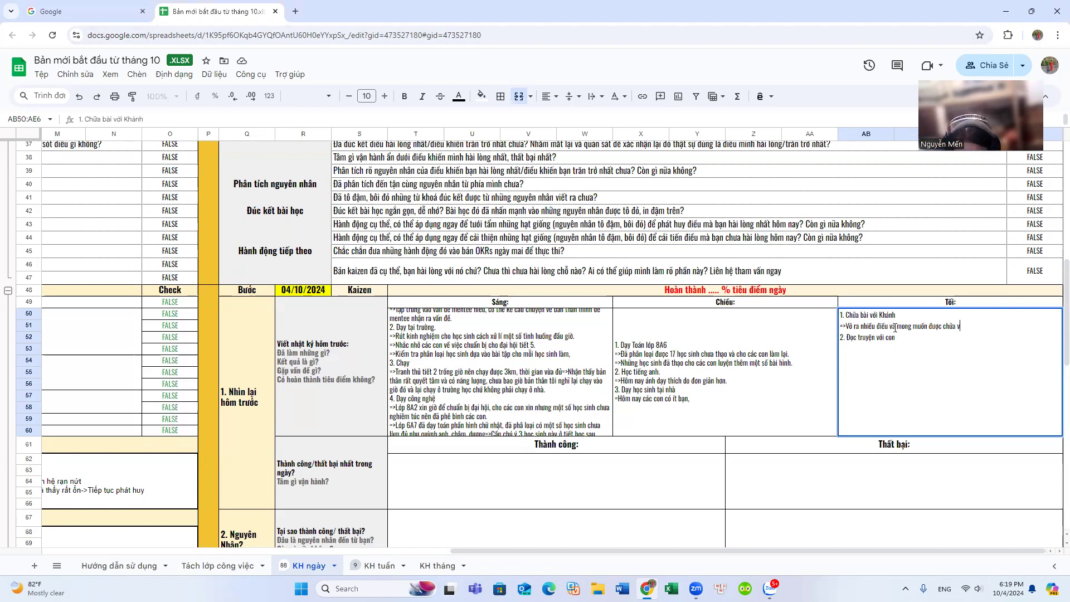
pyautogui.write('à chữa nhiều hơn')
pyautogui.write(' để có t')
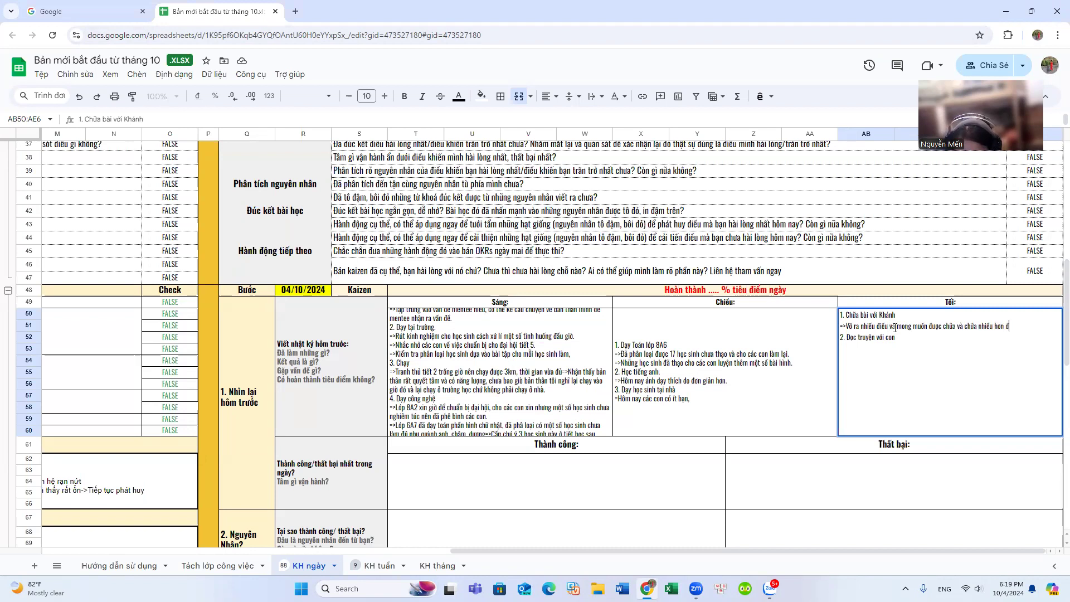
pyautogui.write('hêm ki')
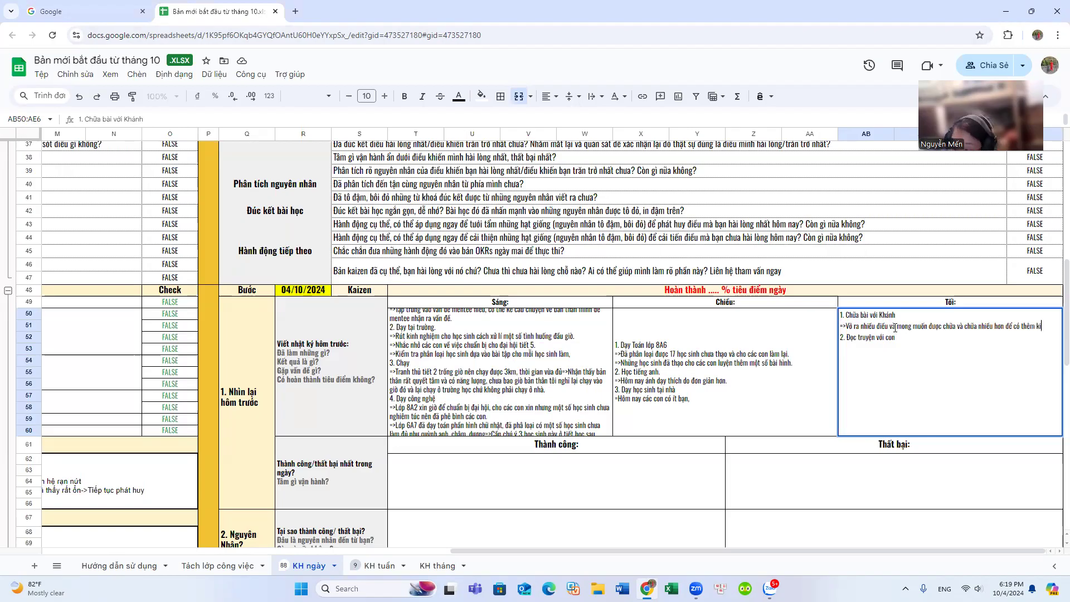
pyautogui.write('x năng v')
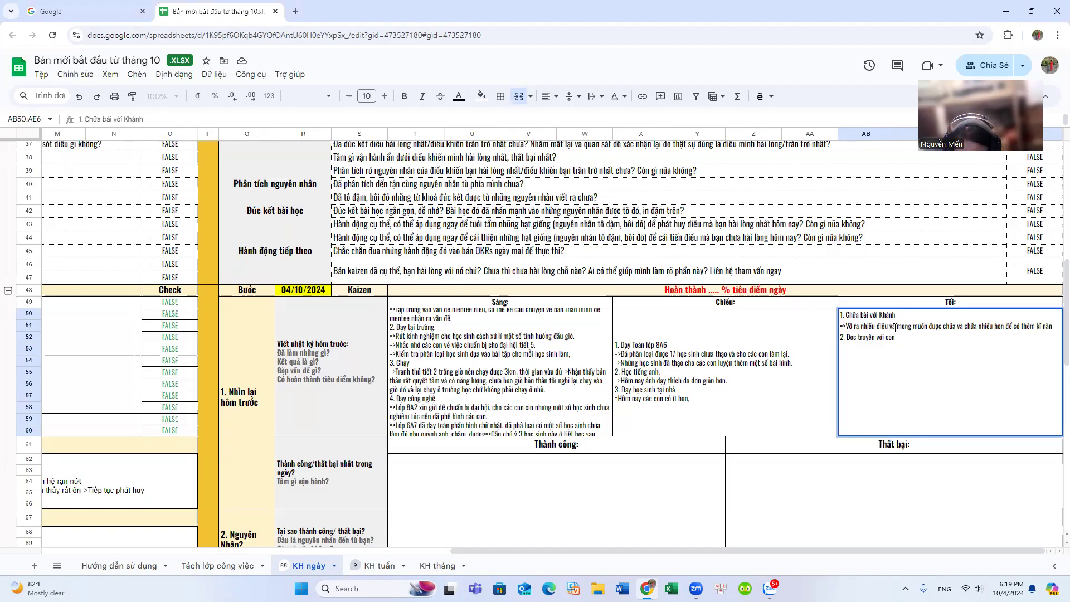
pyautogui.write('af')
pyautogui.write('inh ngh')
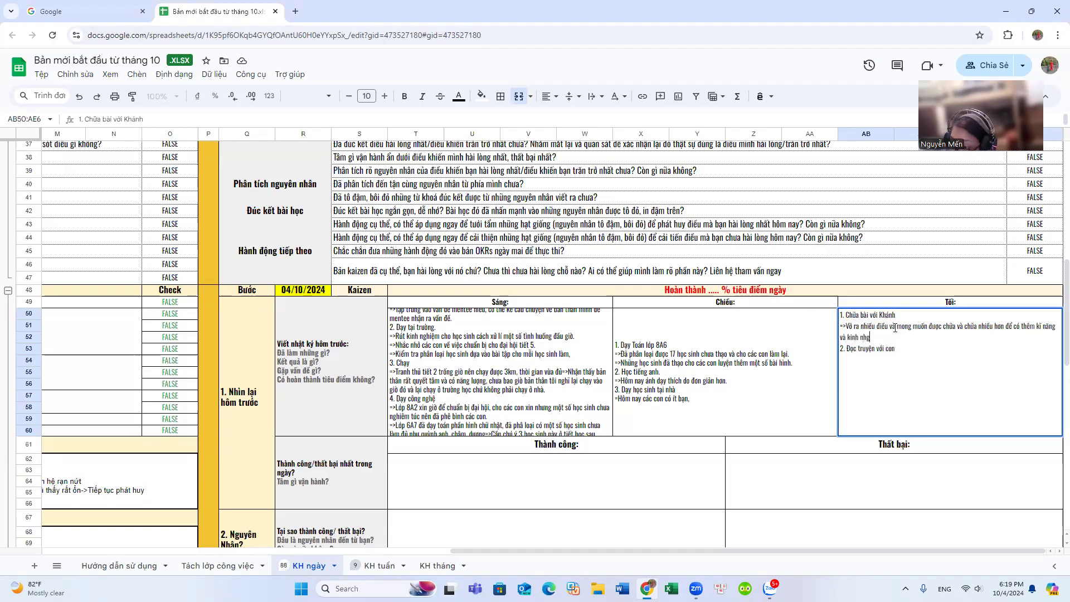
pyautogui.write('g')
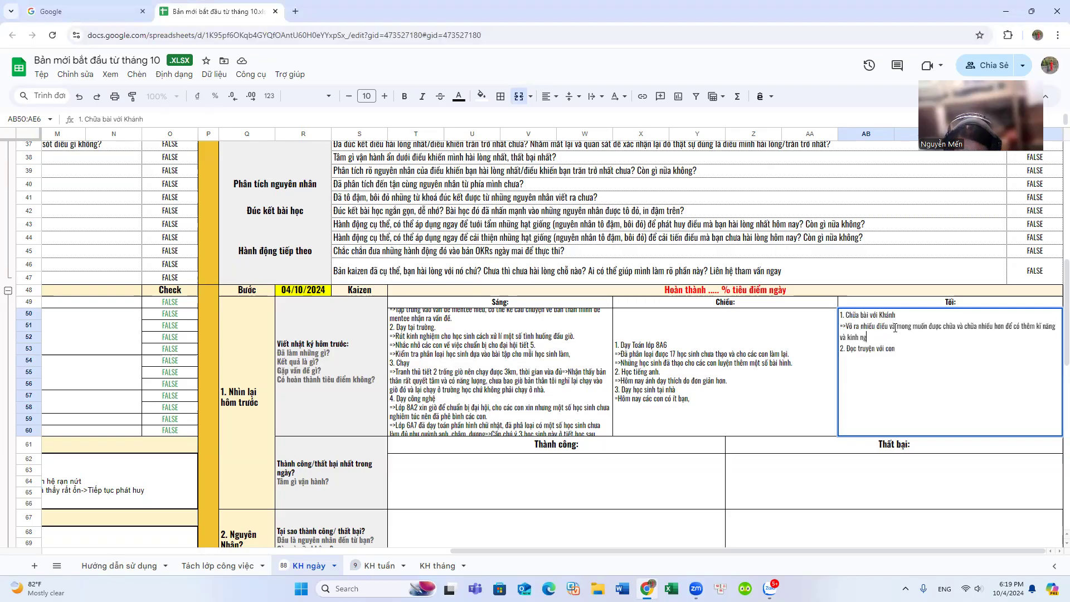
pyautogui.write('hiệm')
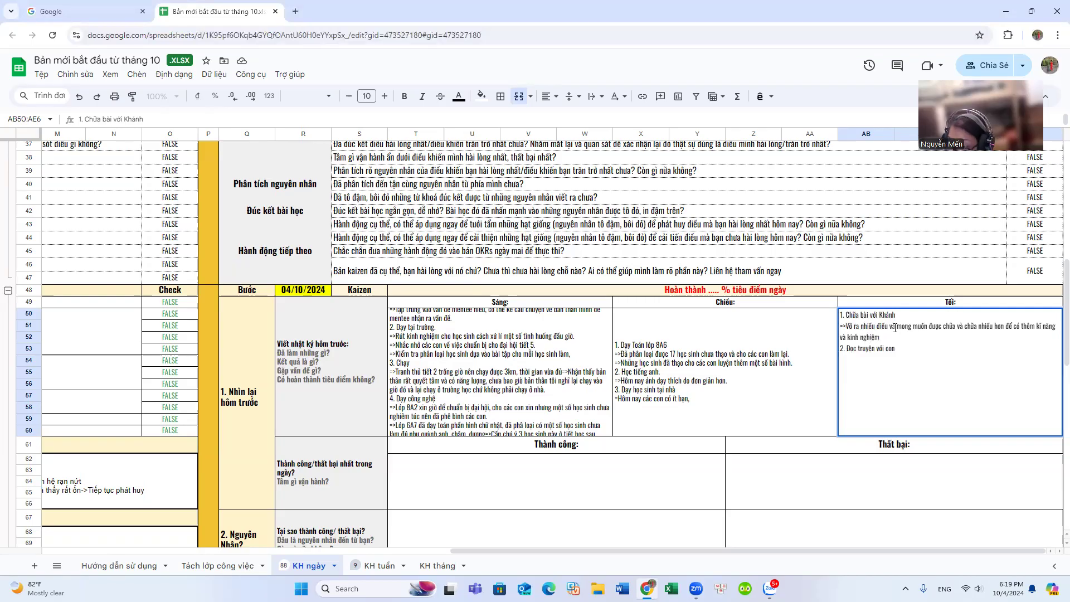
# - Append "=>Hẹn với", the person's name and "chiều thứ 7 2 chị em lại chữa tiếp" to item 1's lesson
pyautogui.write('=>H')
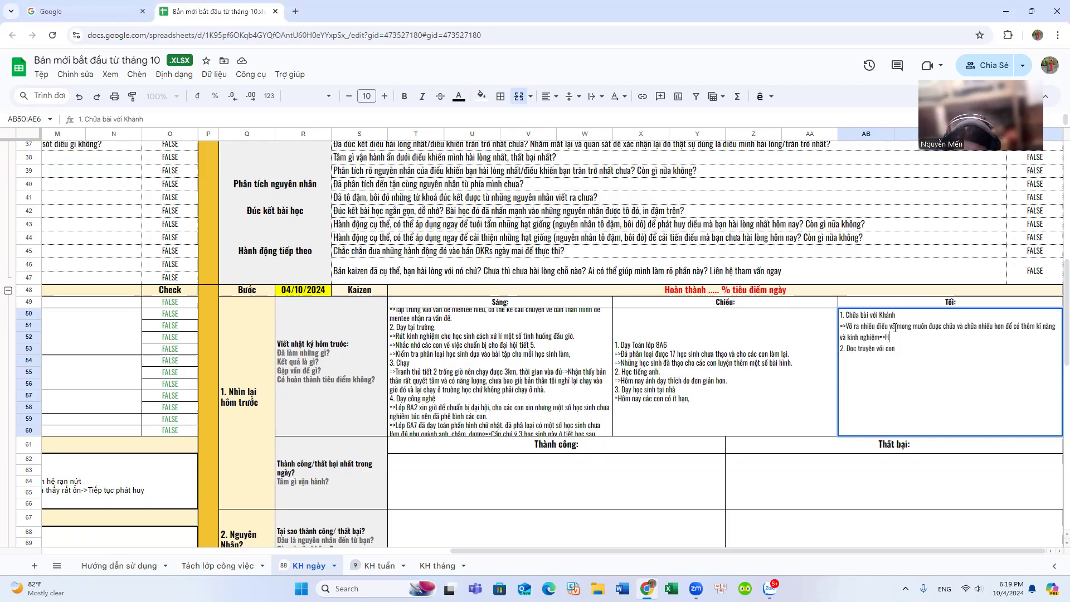
pyautogui.write('ọn')
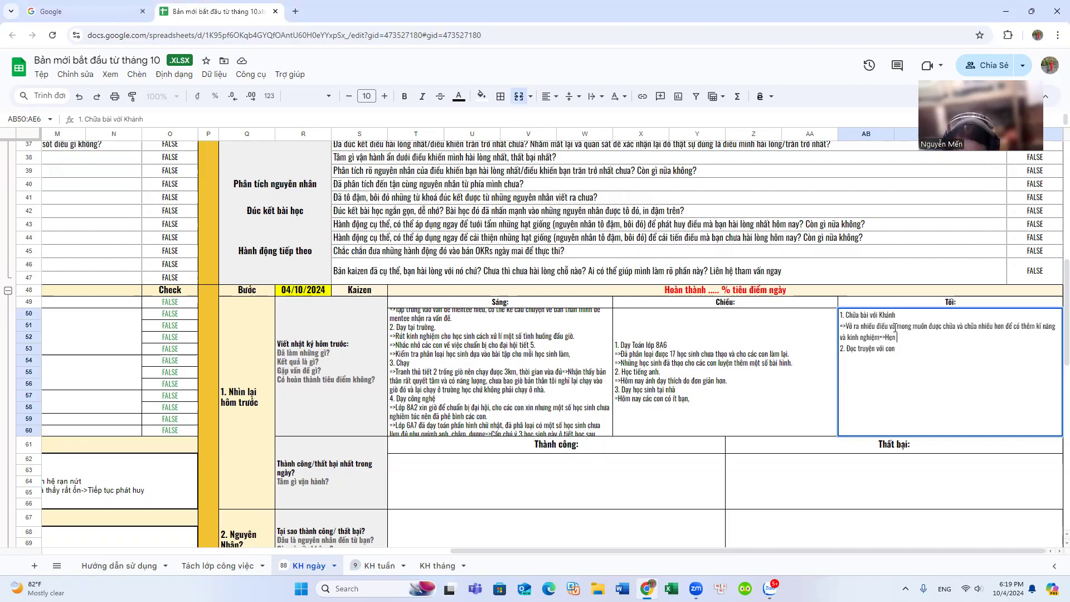
pyautogui.write(' với Hung')
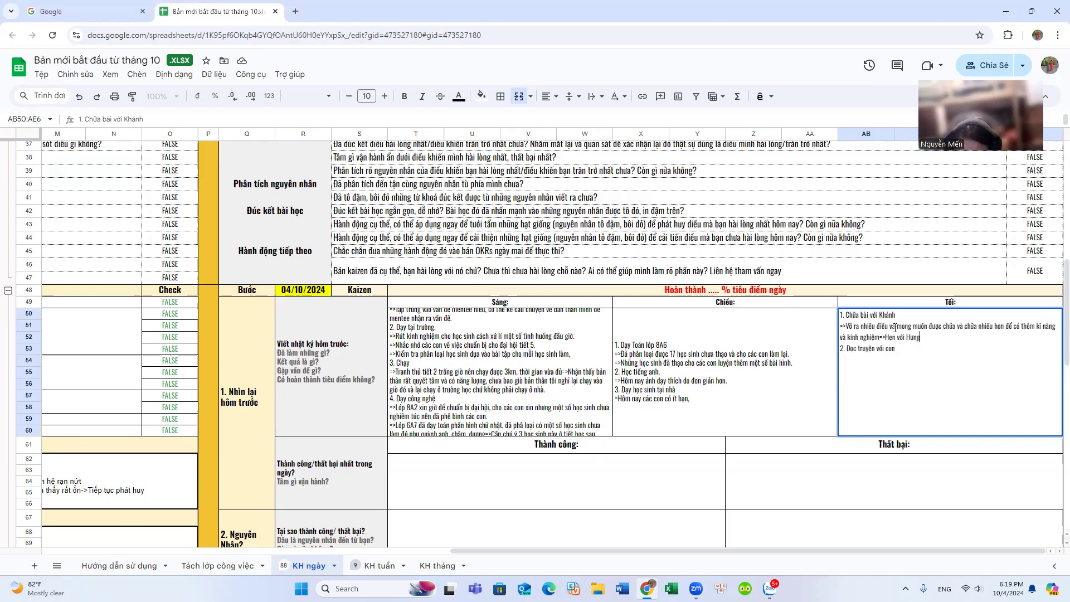
pyautogui.write(' chiều thứ 7 2 chị')
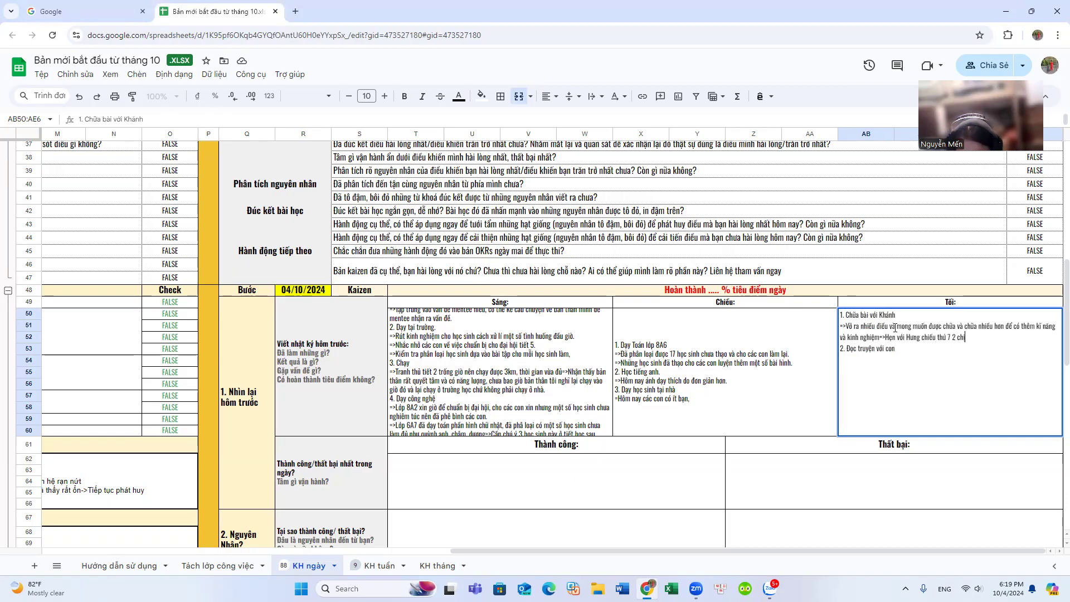
pyautogui.write(' em lai')
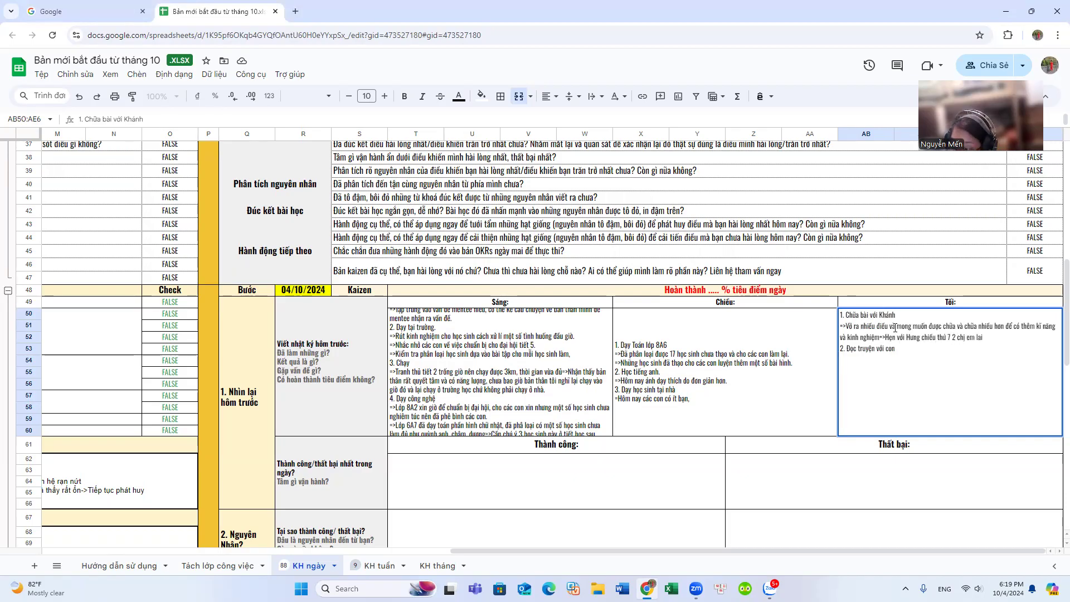
pyautogui.write('j chữa t')
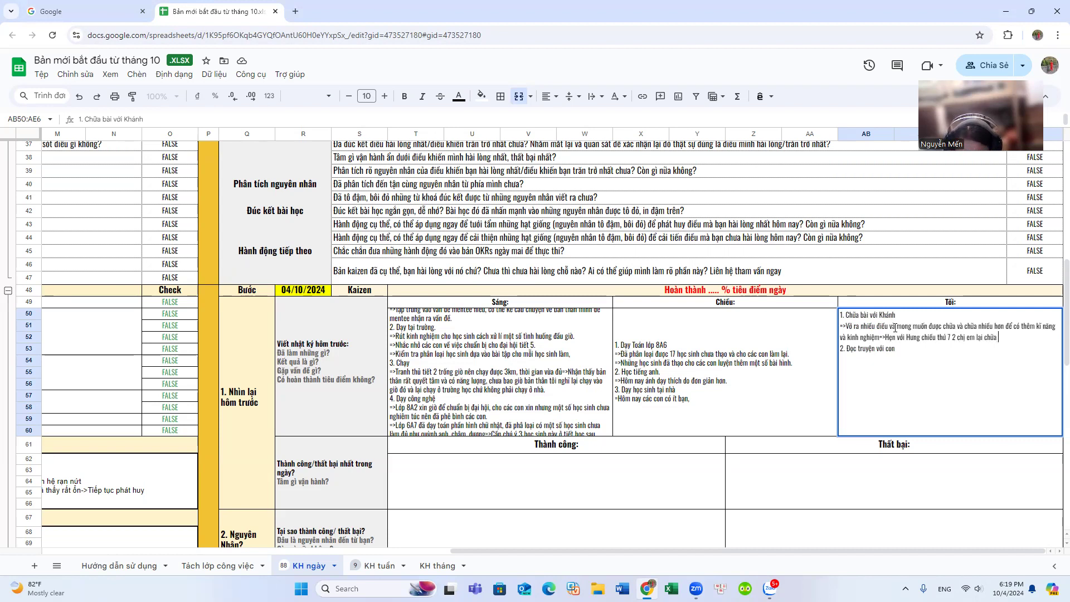
pyautogui.write('iếp')
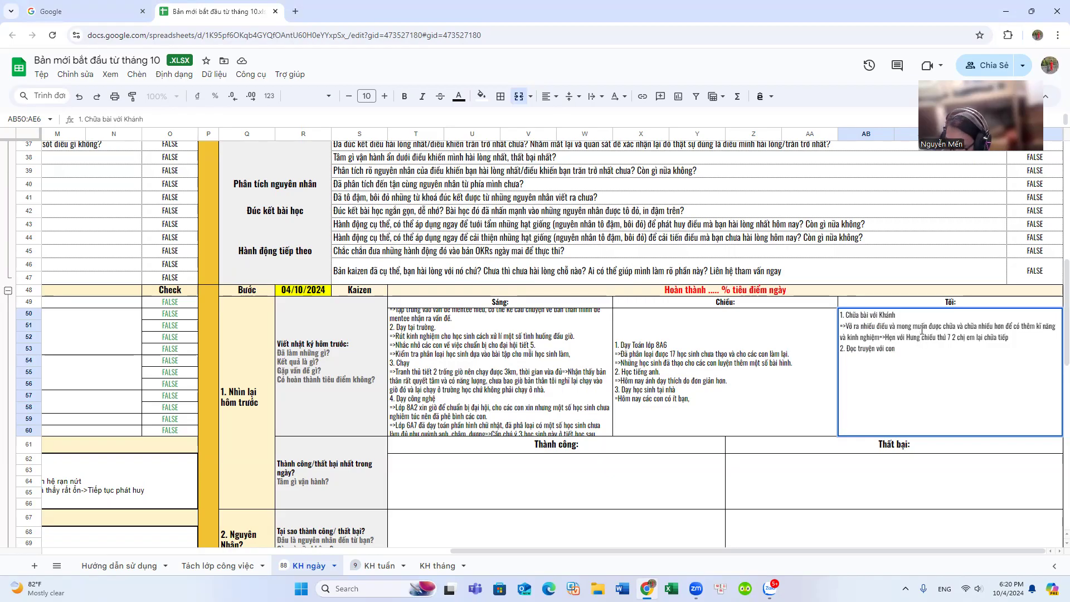
# - Remove "với" and the person's name from the Saturday appointment in item 1's lesson, and replace "2" with "hai"
pyautogui.press('BackSpace')
pyautogui.press('BackSpace')
pyautogui.press('BackSpace')
pyautogui.press('BackSpace')
pyautogui.press('BackSpace')
pyautogui.press('BackSpace')
pyautogui.press('BackSpace')
pyautogui.press('BackSpace')
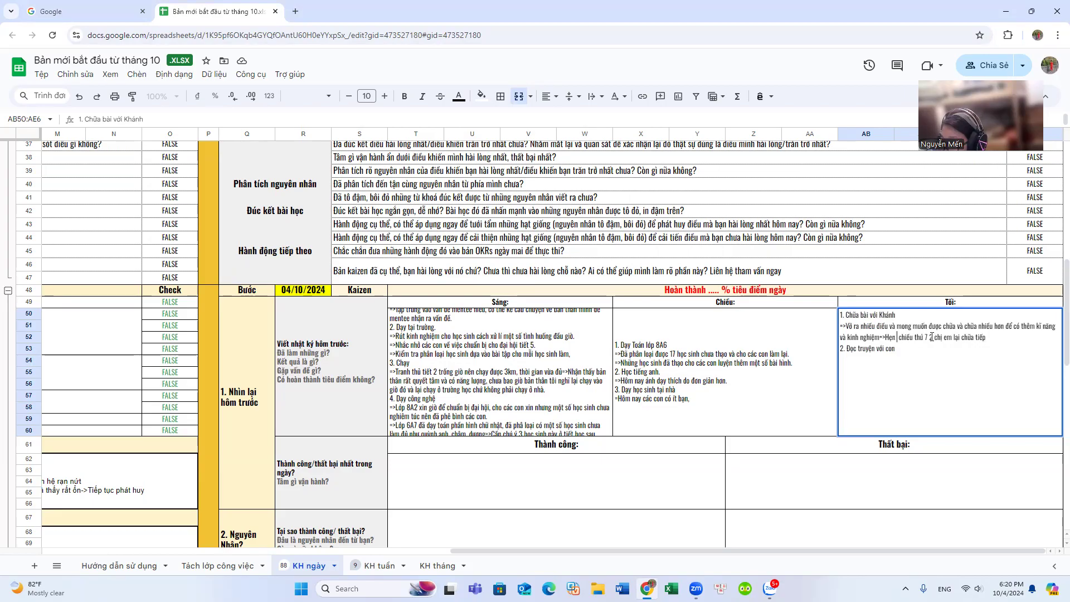
pyautogui.press('BackSpace')
pyautogui.write('hai')
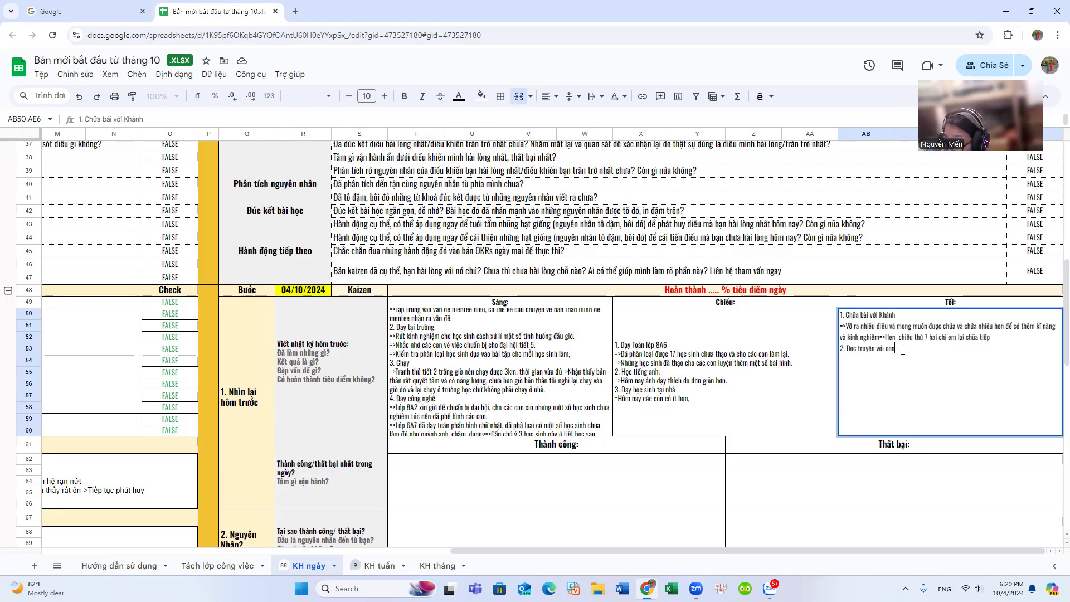
# - Below item 2, add the line "=>Con rất thcish đọc truyện và đi bộ với mẹ, dù mệt vẫn sẽ cố gắng duy trì."
pyautogui.hotkey('alt', 'Return')
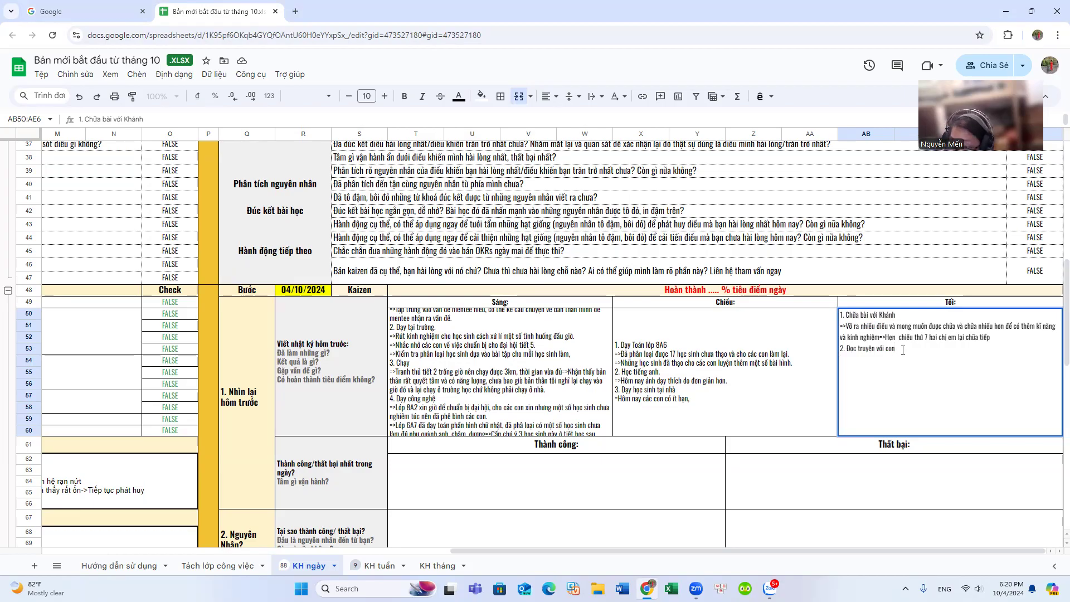
pyautogui.write('=>')
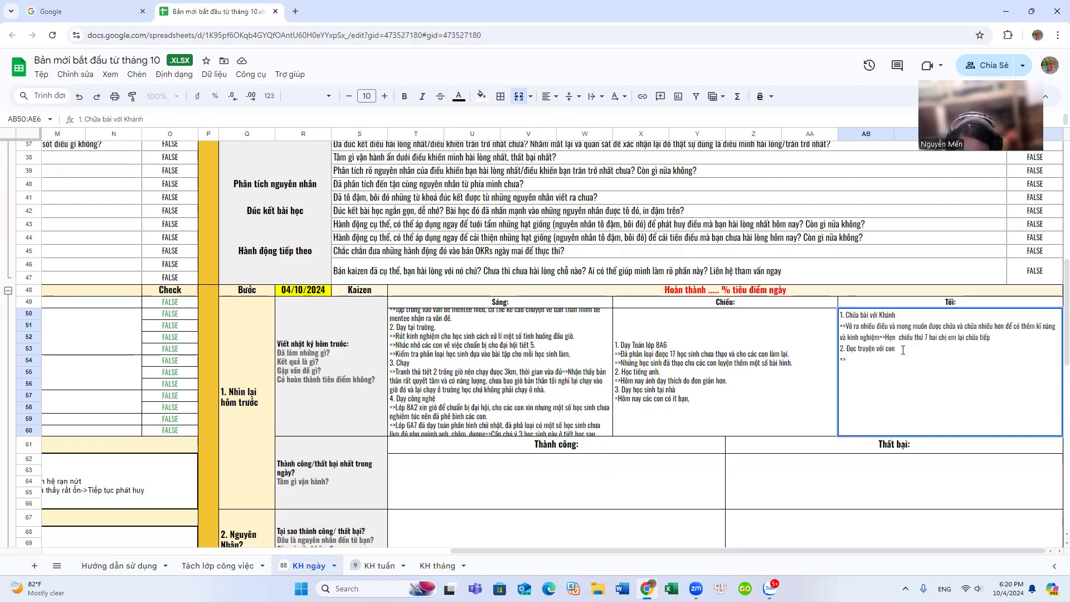
pyautogui.write('Con rá')
pyautogui.write('t thcish đọc')
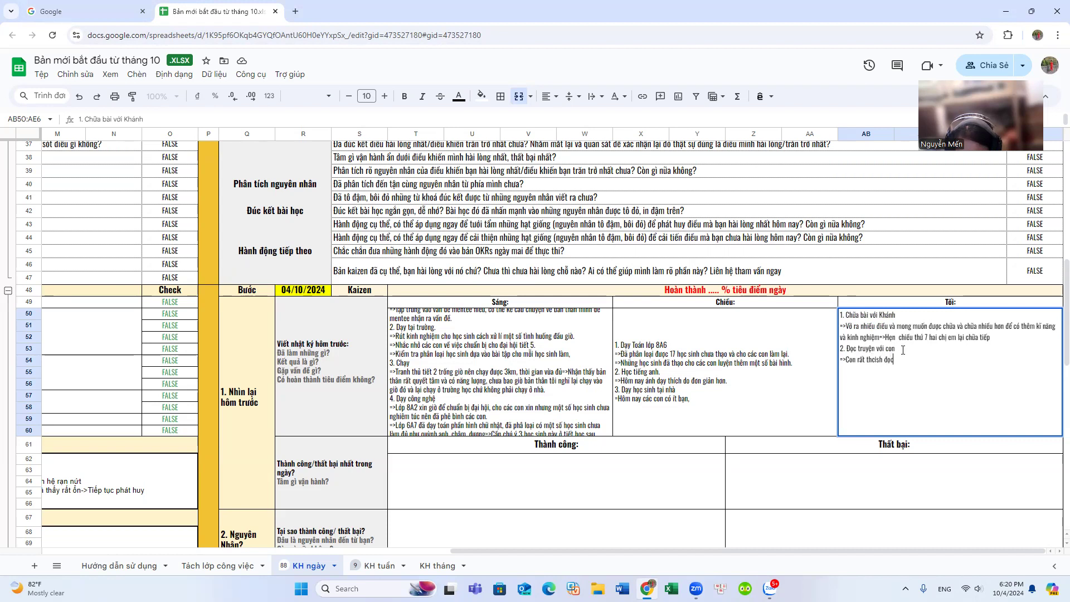
pyautogui.write(' truyện và đi ')
pyautogui.write('bộ với ')
pyautogui.write('mẹ, dù')
pyautogui.write(' mẹ')
pyautogui.write(' vẫn ')
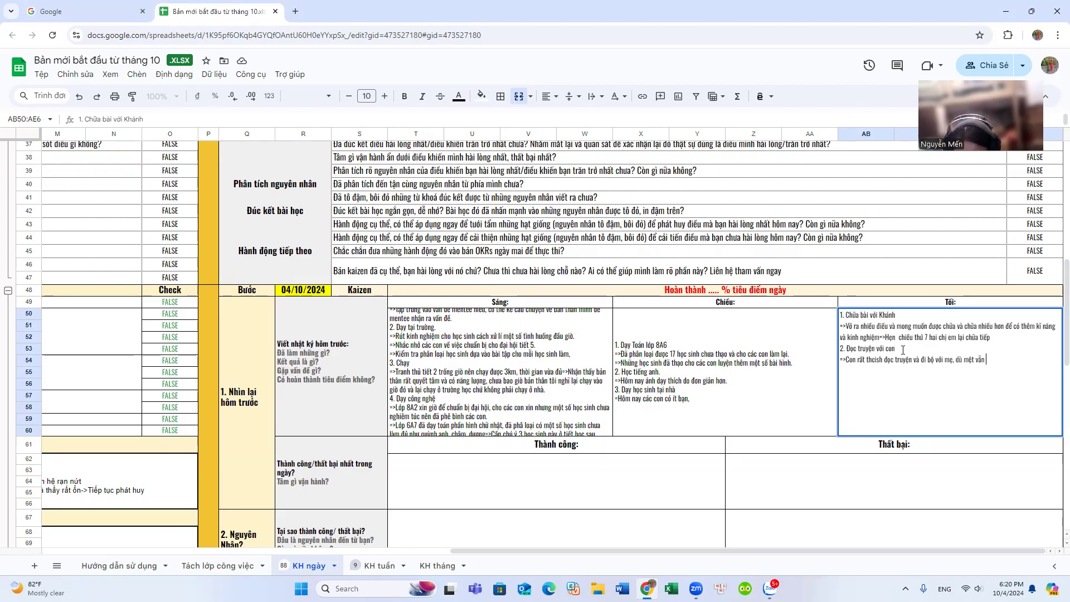
pyautogui.write('sẽ cố gắng duy trì.')
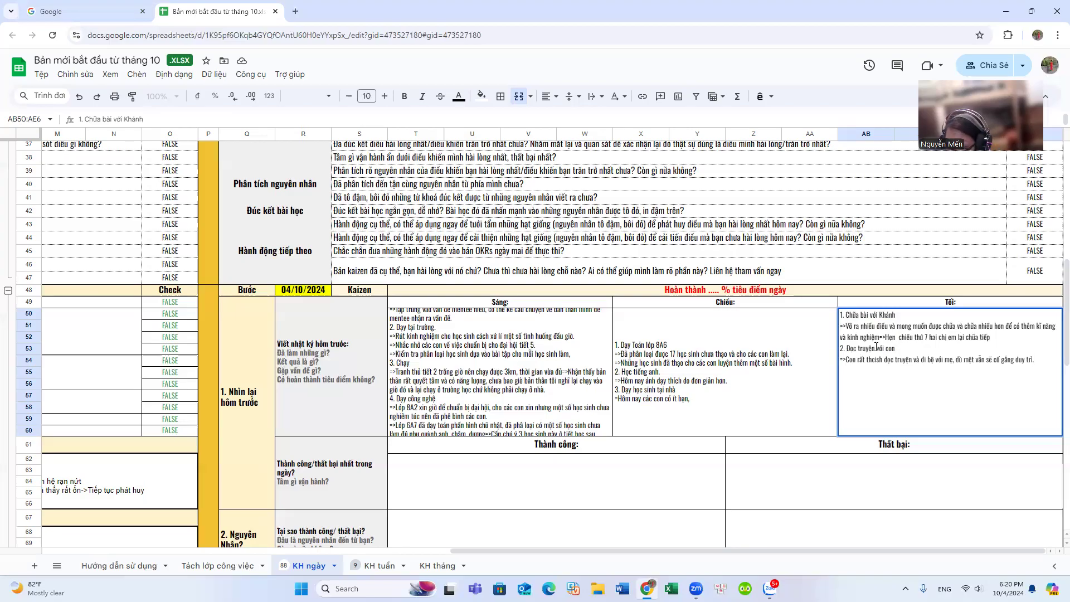
# - Insert "và đi bộ cầu thang" after "Đọc truyện" in item 2 of the Tối cell and finish editing the cell
pyautogui.write(' và đi bộ')
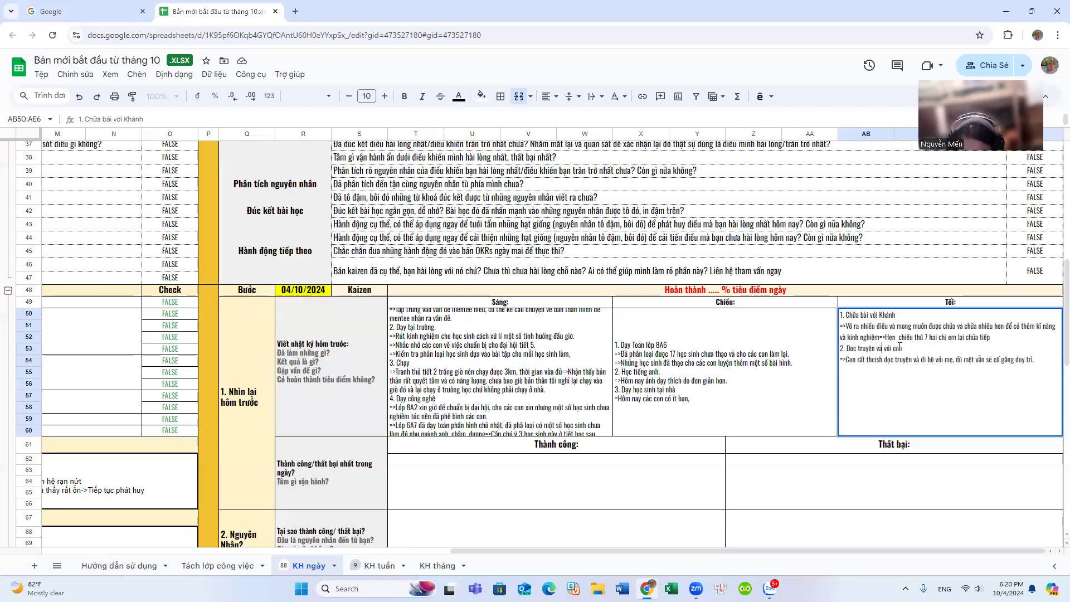
pyautogui.write(' lâu th')
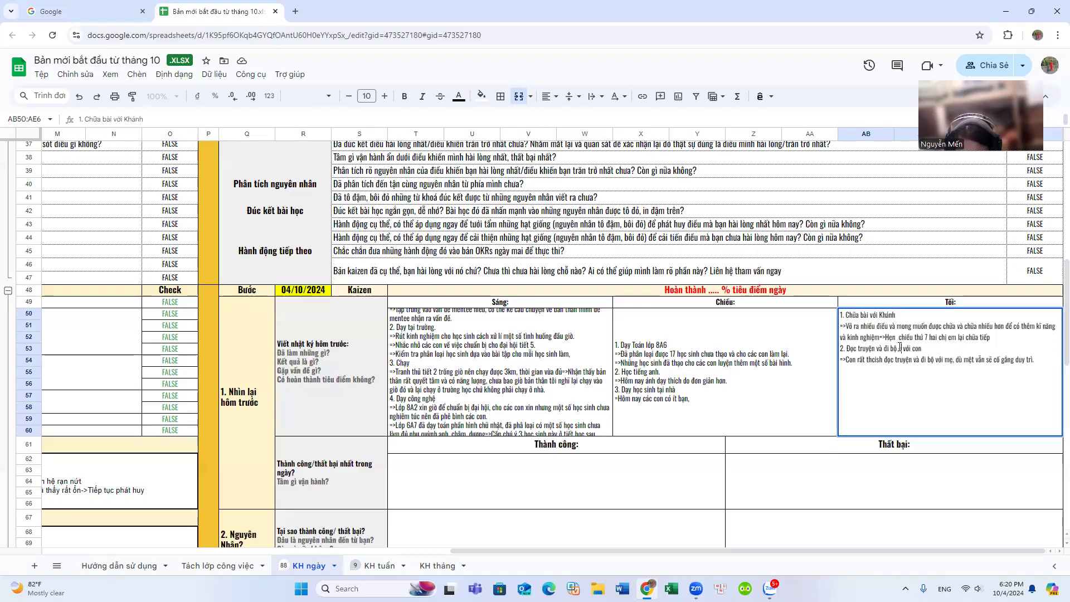
pyautogui.write('ang')
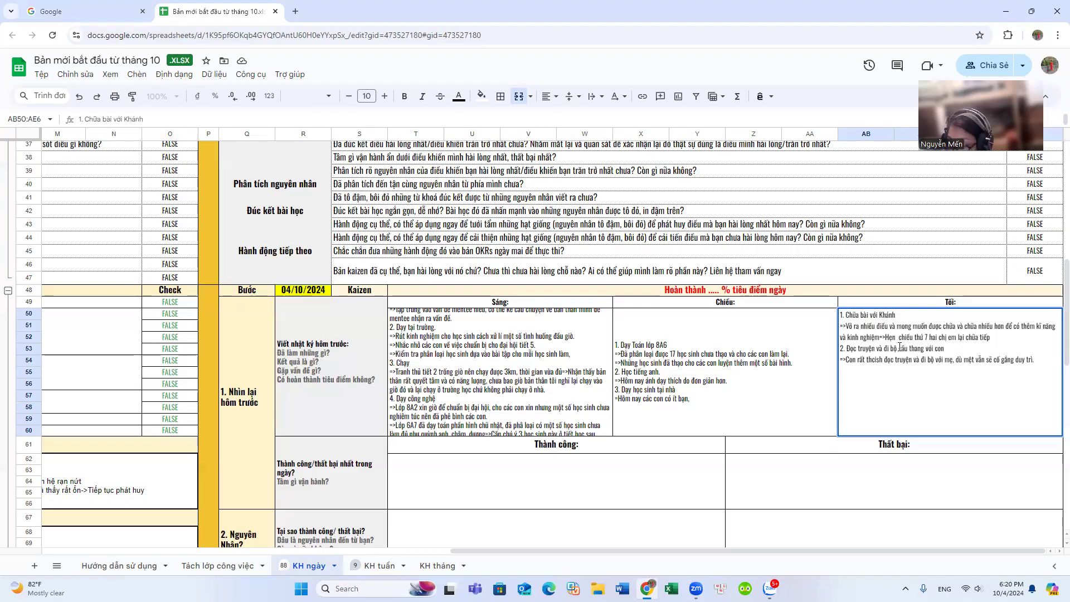
pyautogui.click(683, 448)
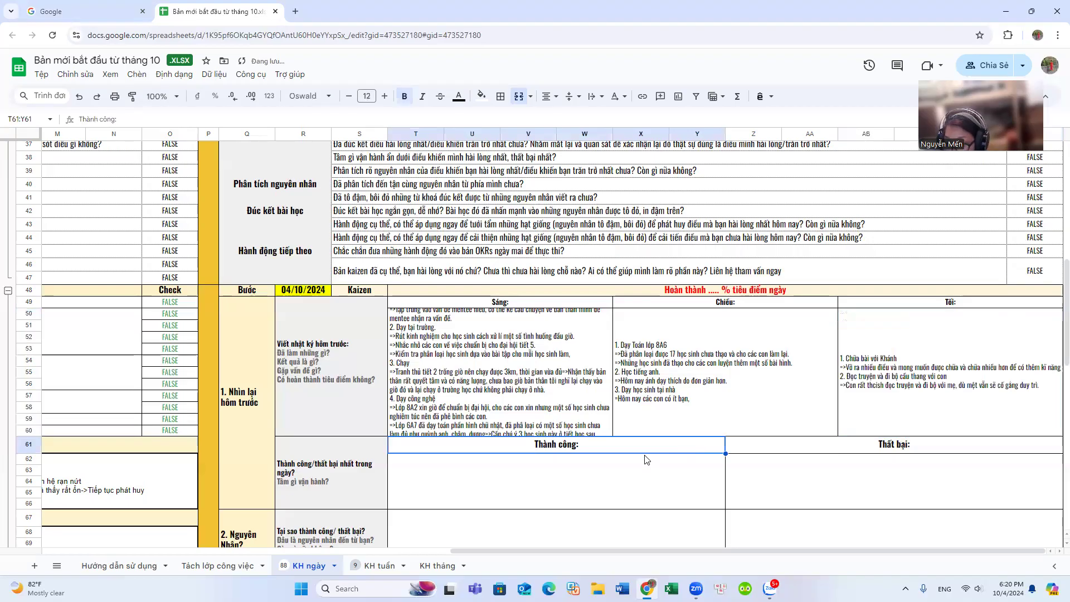
# - Below Thành công, write "1. Chỉ cho học sinh một số cách xử lí tình huống đặc biệt trong giờ truy bài." and start line "2."
pyautogui.scroll(-2, 557, 460)
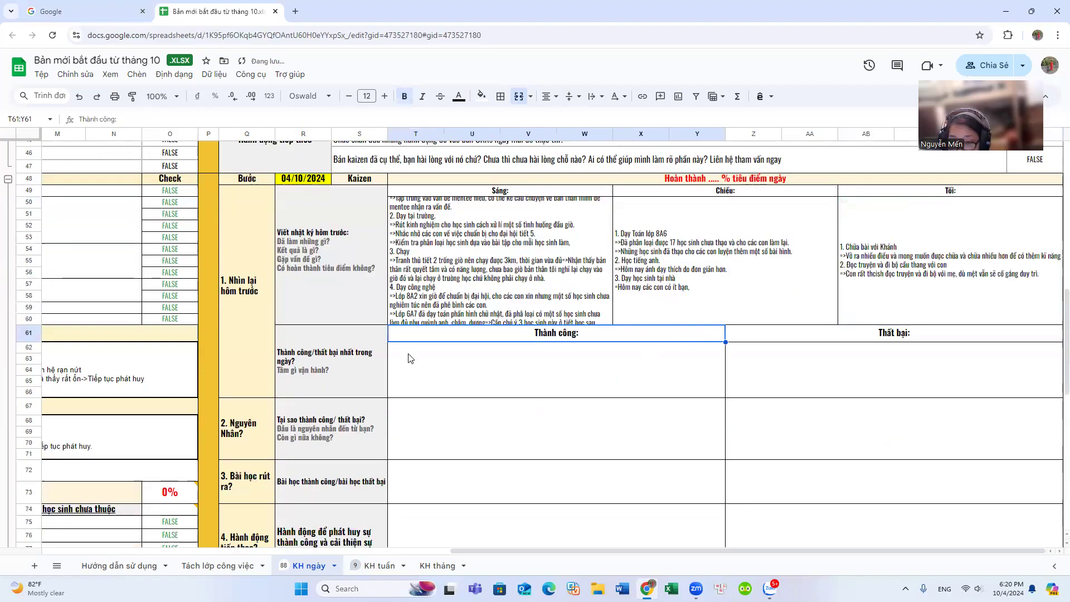
pyautogui.click(411, 351)
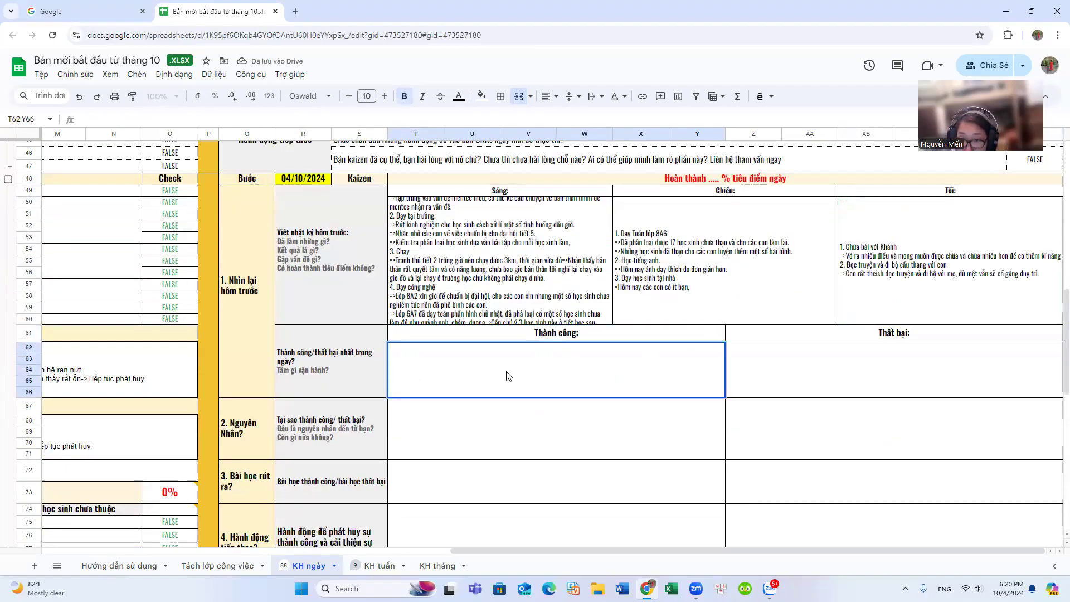
pyautogui.write('1.')
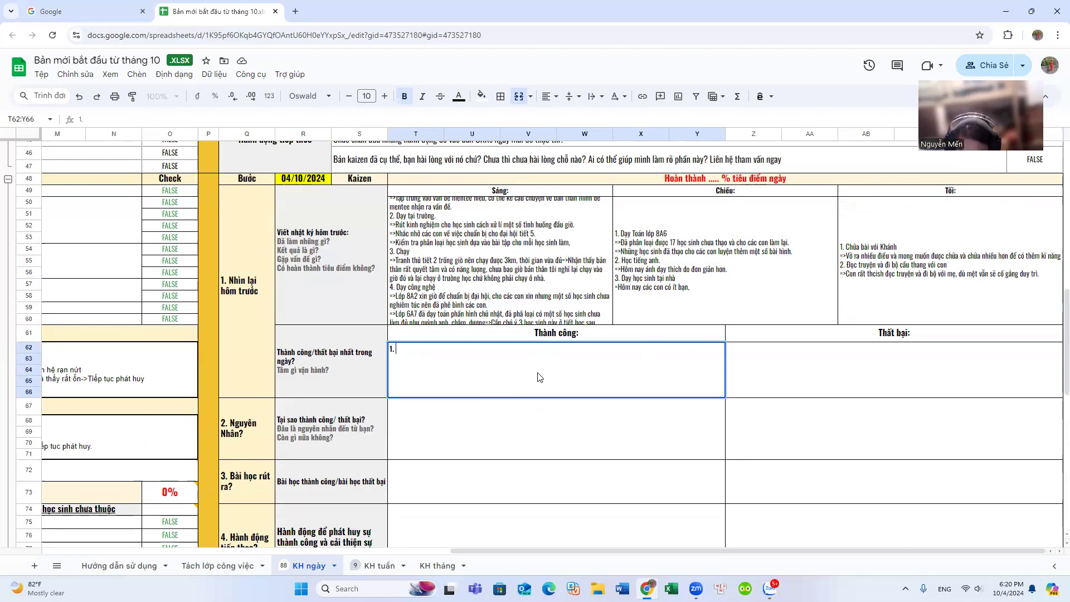
pyautogui.write(' Chỉ cho học sinh')
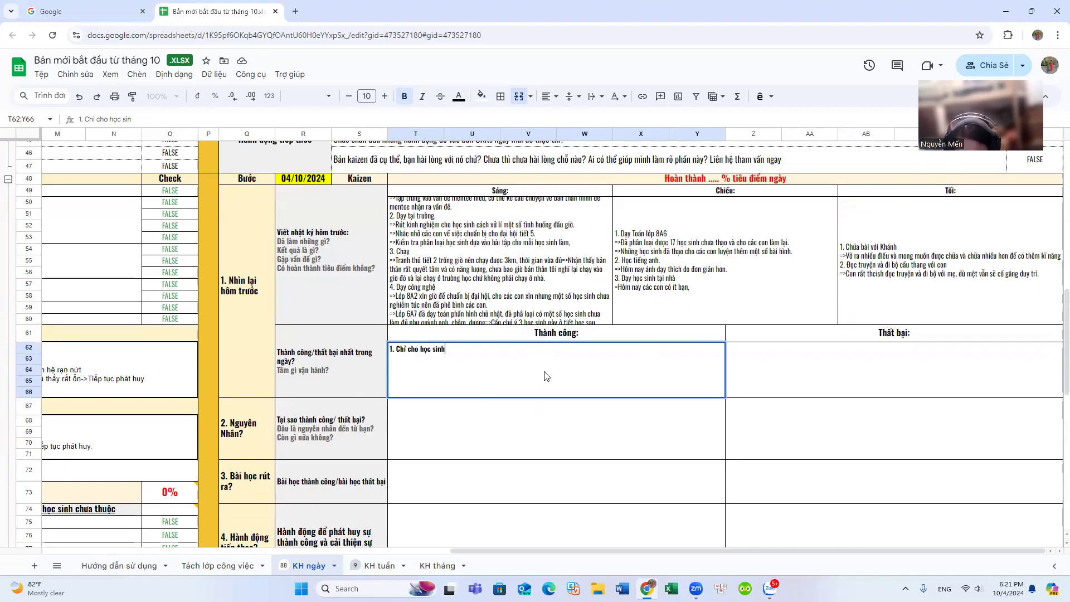
pyautogui.write(' moột số cách')
pyautogui.write(' s')
pyautogui.write('ử')
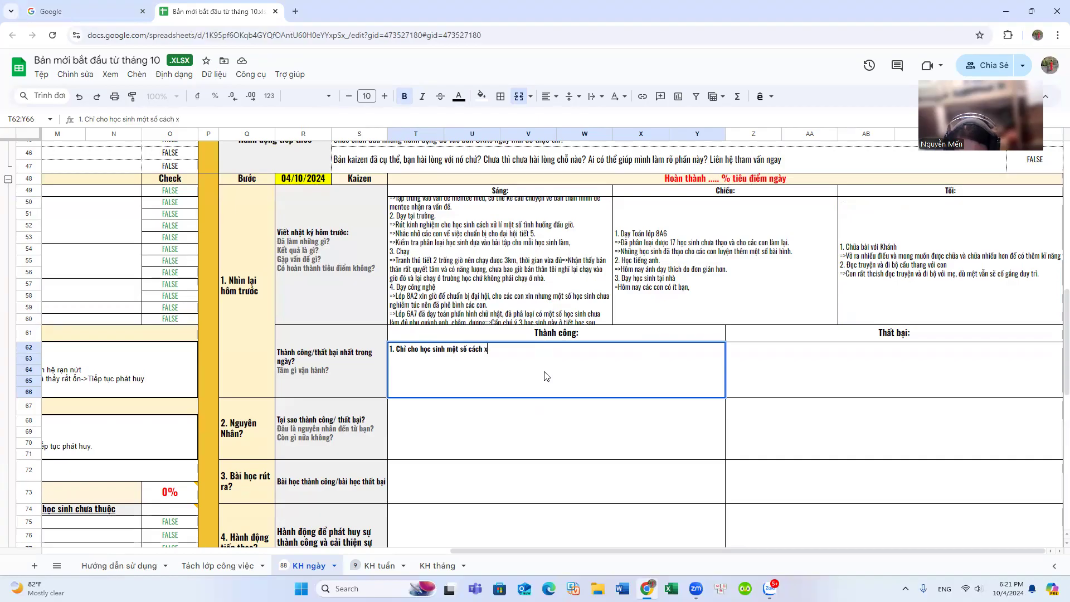
pyautogui.write(' lí ti')
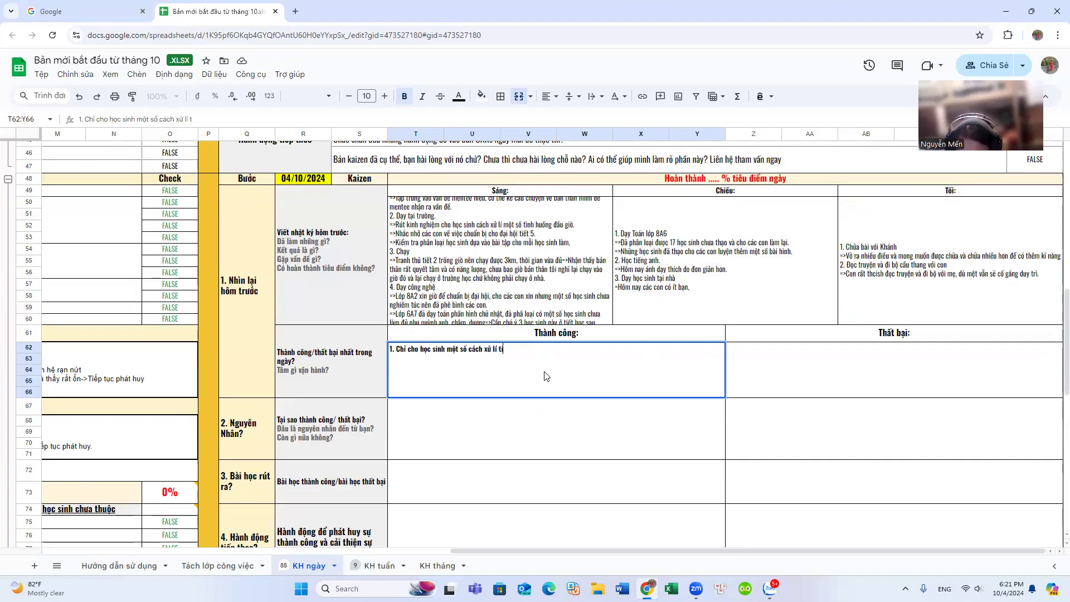
pyautogui.press('BackSpace')
pyautogui.write('ình huống')
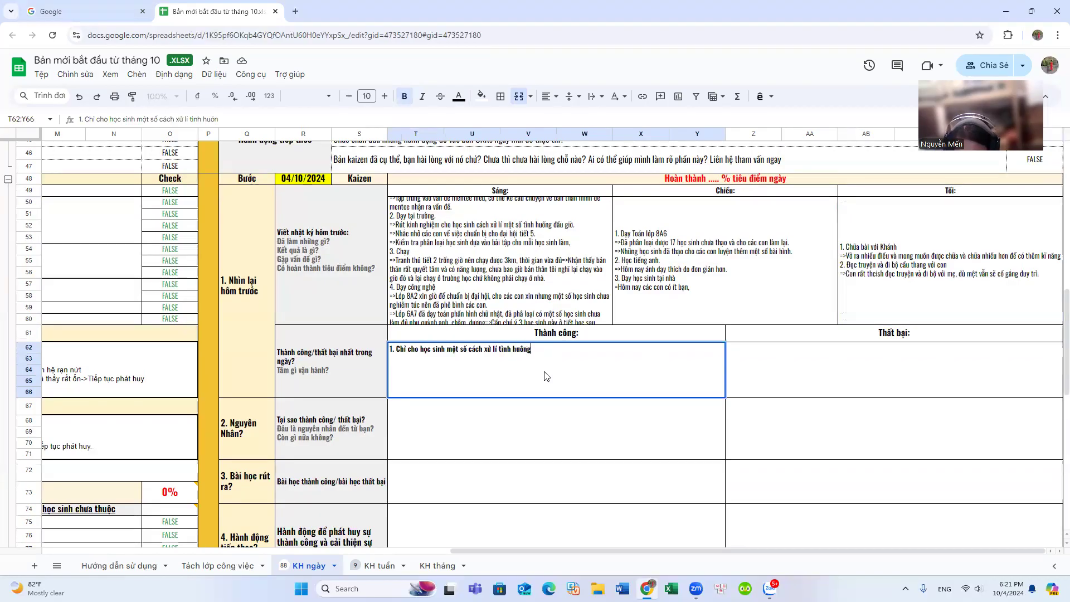
pyautogui.write(' đáặc biệt trong ')
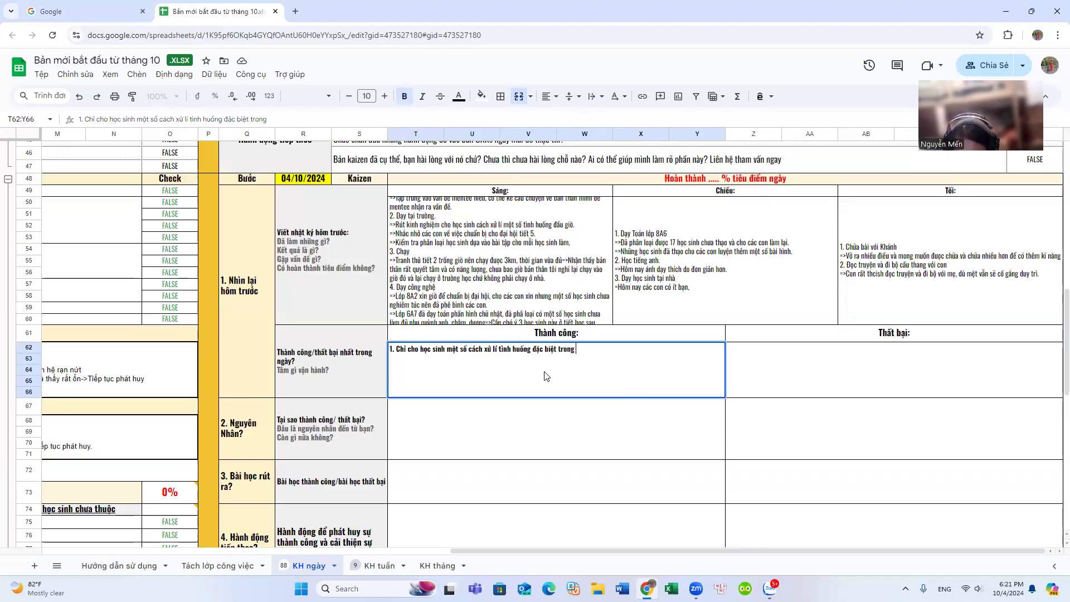
pyautogui.write('giờ truy bài.')
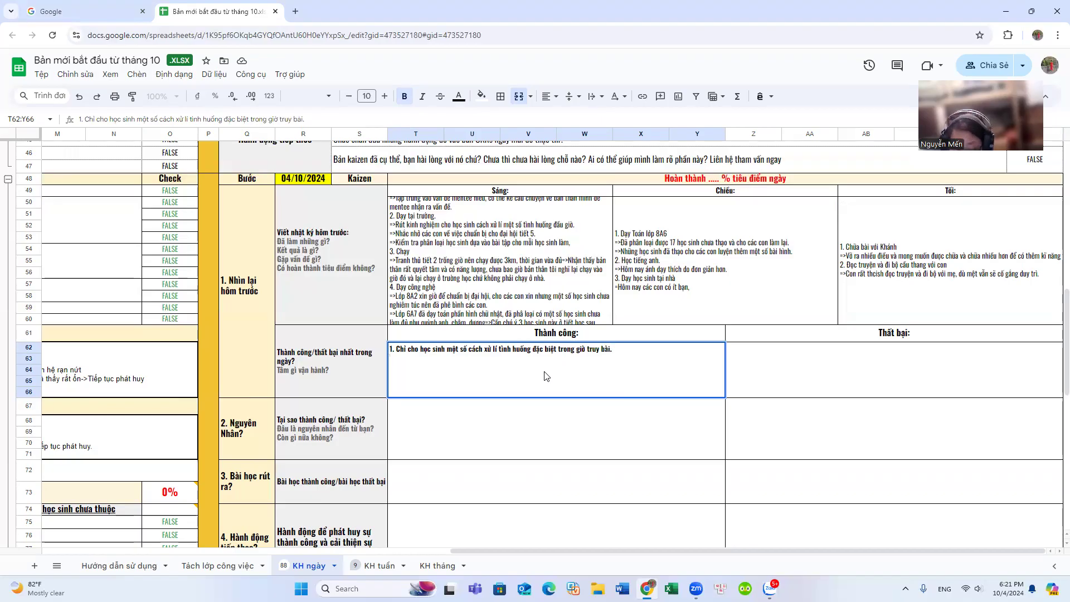
pyautogui.write('2. ')
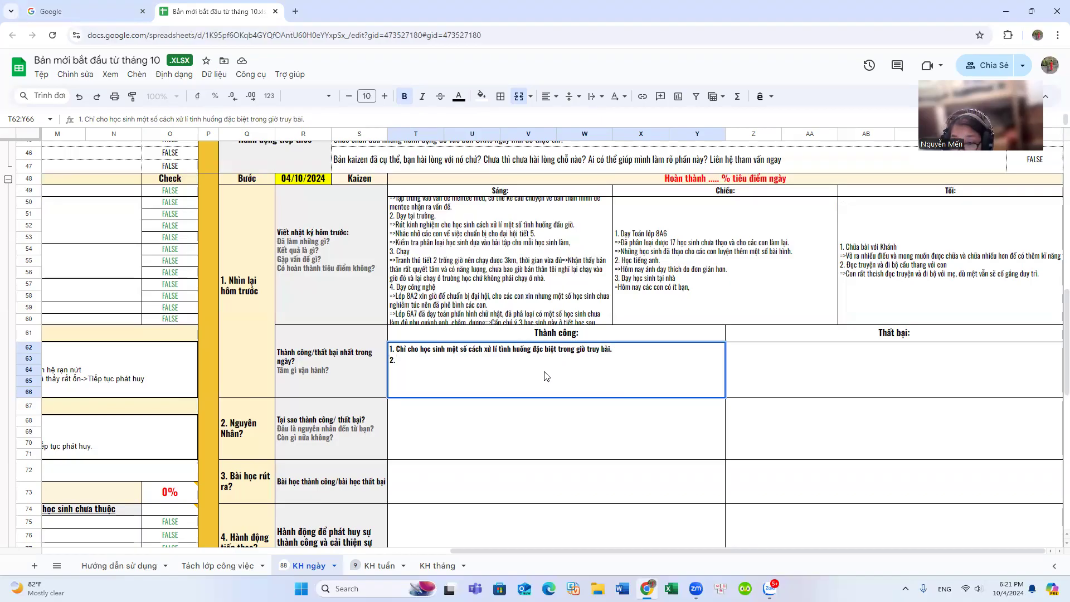
pyautogui.write('Phâ')
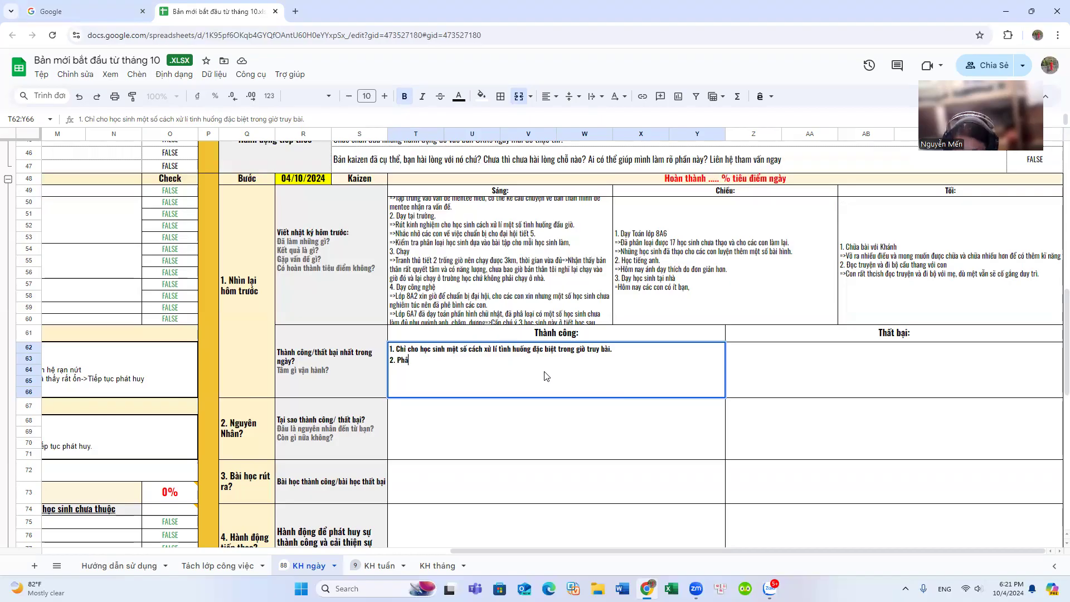
pyautogui.write('n loại được')
pyautogui.press('BackSpace')
pyautogui.press('BackSpace')
pyautogui.press('BackSpace')
pyautogui.press('BackSpace')
pyautogui.press('BackSpace')
pyautogui.press('BackSpace')
pyautogui.press('BackSpace')
pyautogui.press('BackSpace')
pyautogui.press('BackSpace')
pyautogui.press('BackSpace')
pyautogui.press('BackSpace')
pyautogui.press('BackSpace')
pyautogui.press('BackSpace')
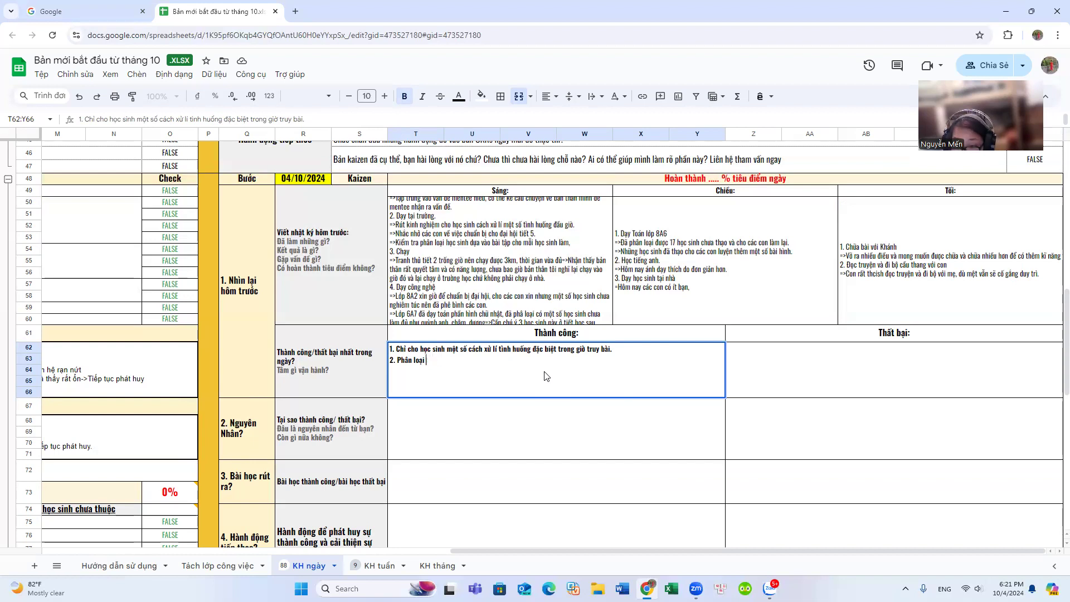
# - Write "Lọc được 3 học sinh lười ghi chép lớp 6" as item 2 of the Thành công cell
pyautogui.write('Lọc được ')
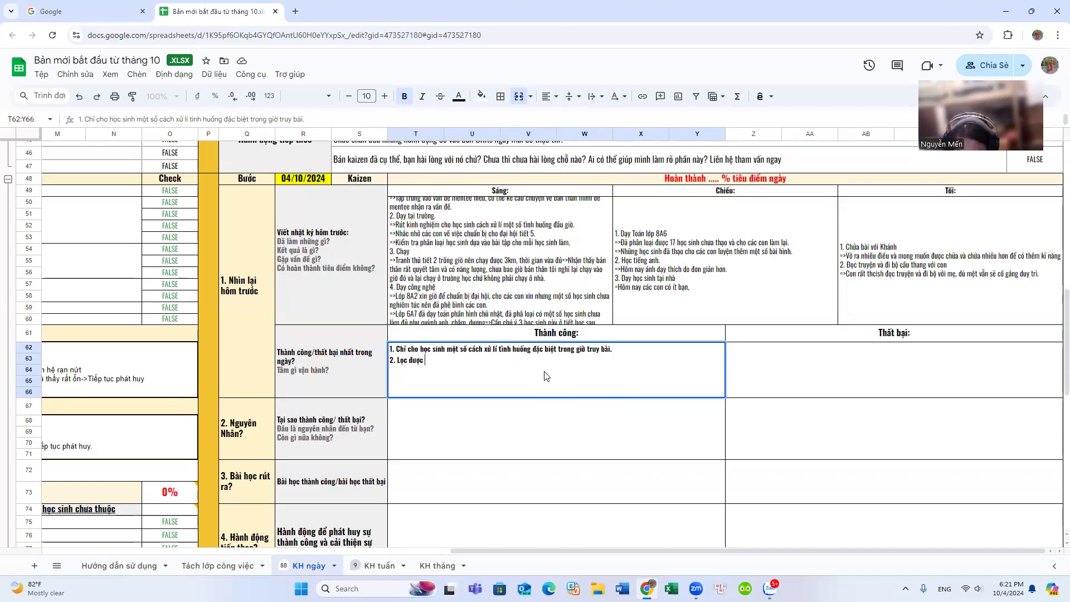
pyautogui.write('3 học si')
pyautogui.write('nh lười g')
pyautogui.write('hi chép lo')
pyautogui.write('wps 6')
# - Add the line "3. Cùng học sinh tổ chức thành công đại hội chi đội" to the Thành công cell
pyautogui.hotkey('alt', 'Return')
pyautogui.write('3.')
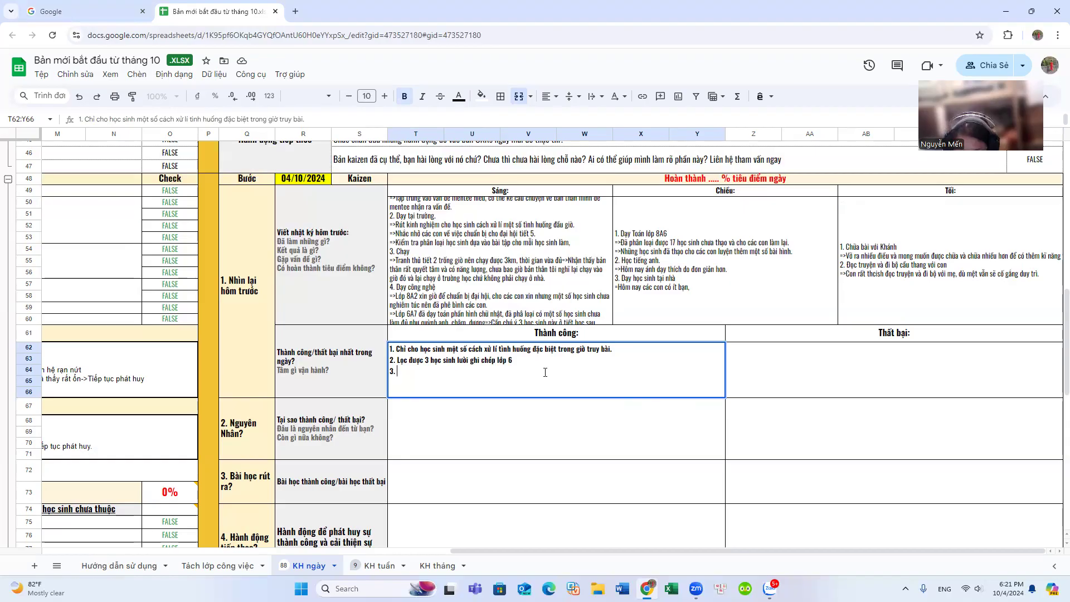
pyautogui.write('Cùng học sinh toổ chức thanành công đai')
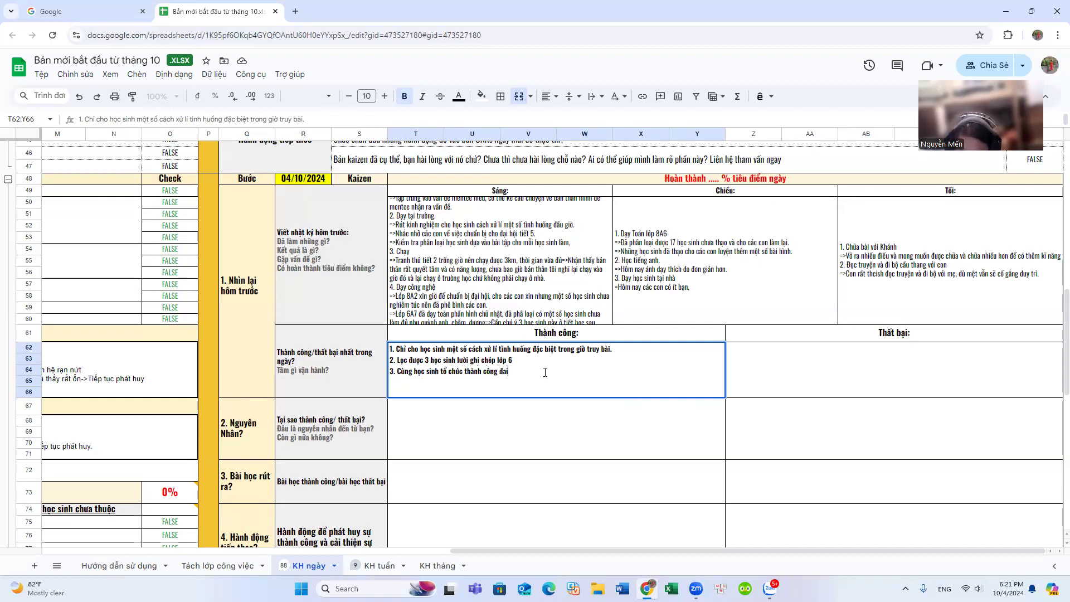
pyautogui.write(' hội chi đội')
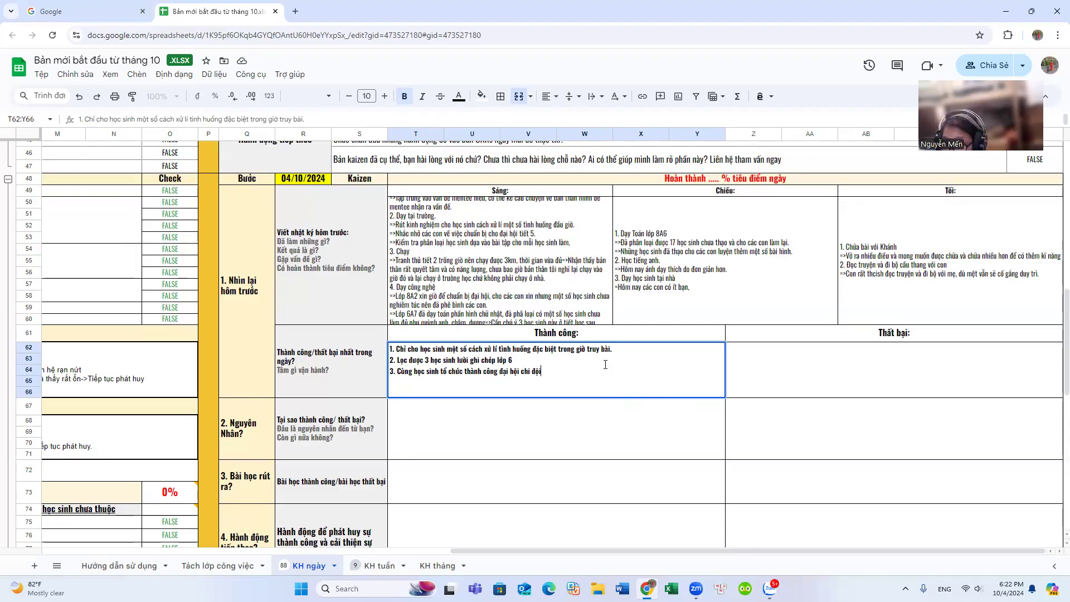
# - Add the line "4. Phân loại được học sinh lớp 8A6 để ngày mai có kế hoạch xử lí" to the Thành công cell
pyautogui.hotkey('alt', 'Return')
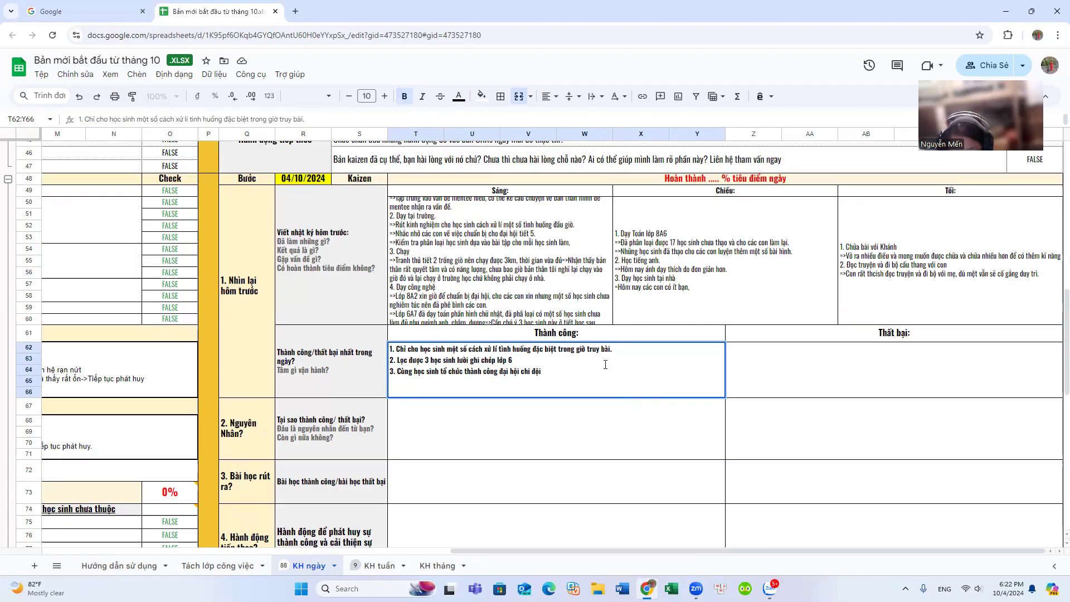
pyautogui.write('4. Phân loại ')
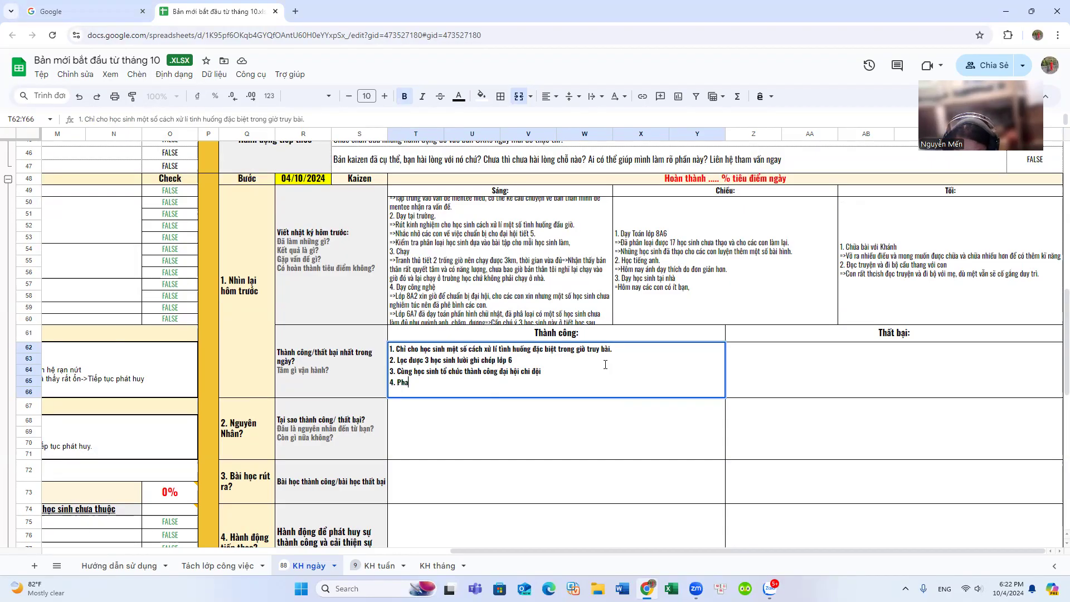
pyautogui.write('đ')
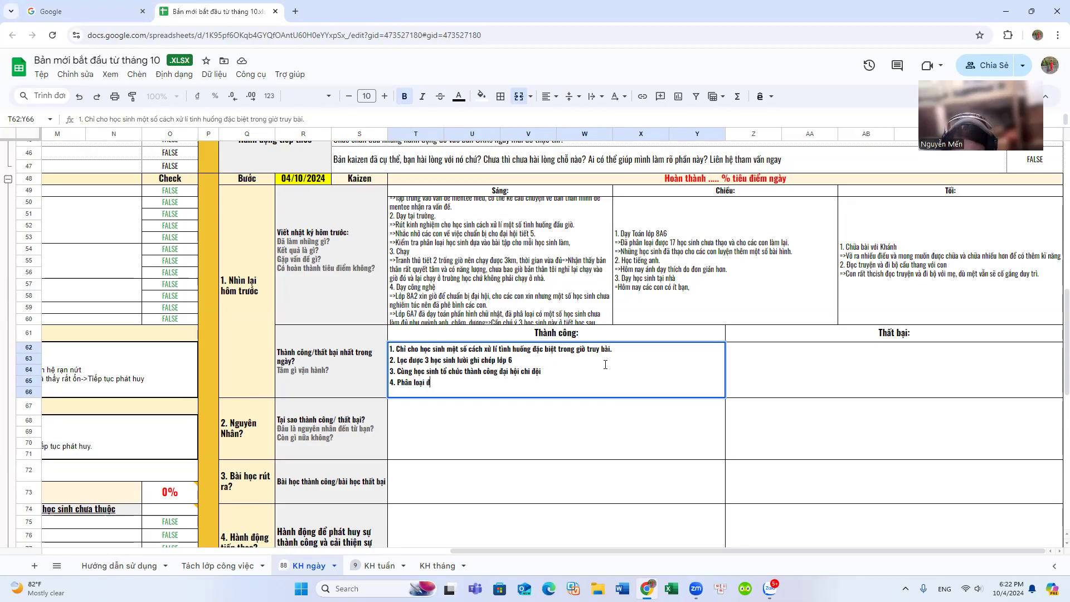
pyautogui.write('ược học')
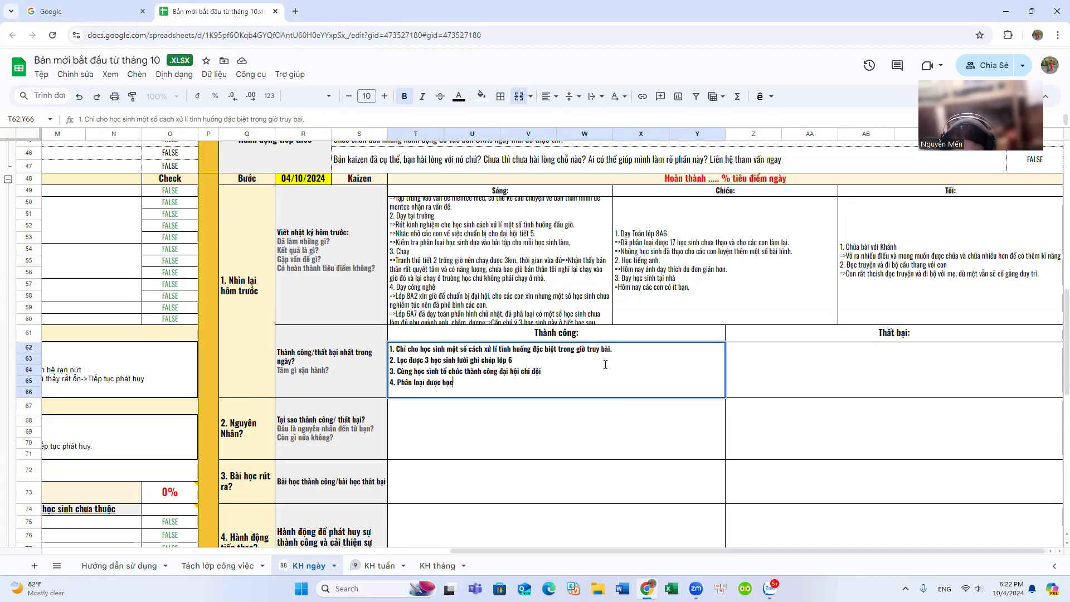
pyautogui.write(' sinh lớp 8A')
pyautogui.write('6')
pyautogui.write(' để')
pyautogui.write(' ngày mai có')
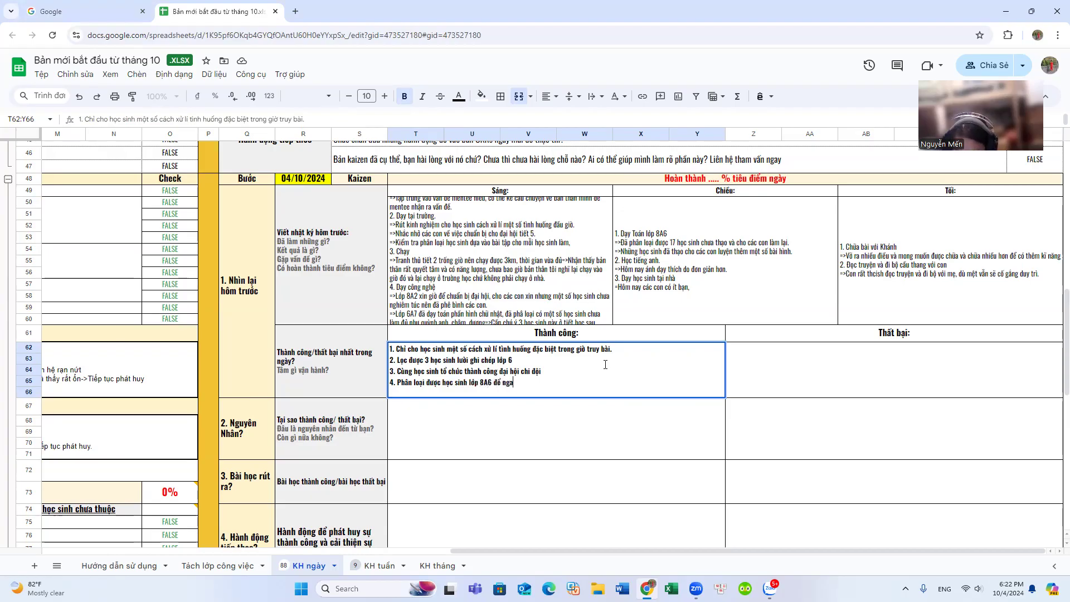
pyautogui.write(' kế hoạch')
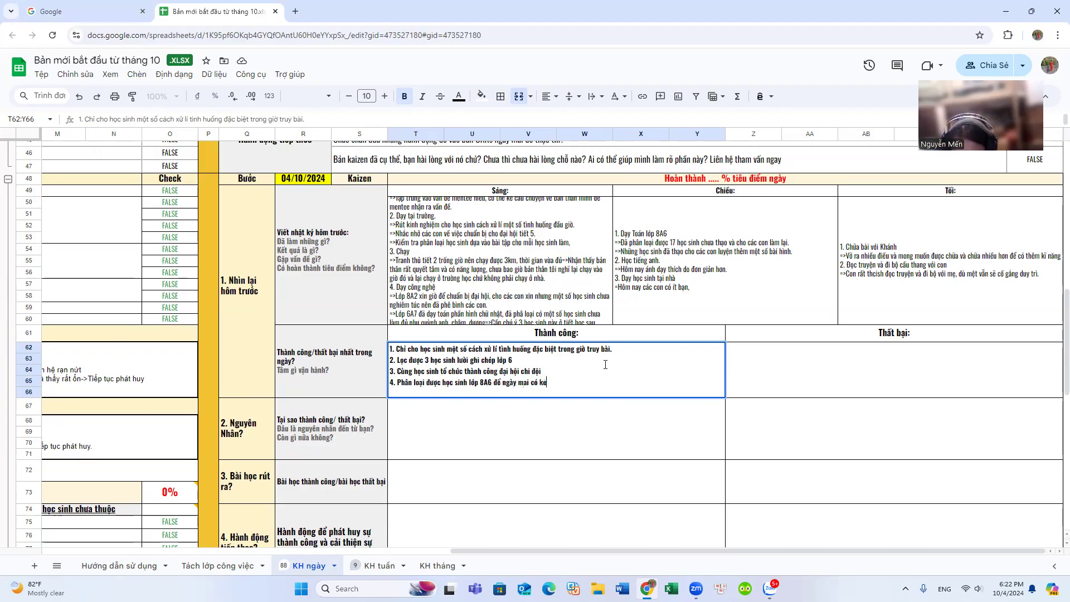
pyautogui.write(' xut')
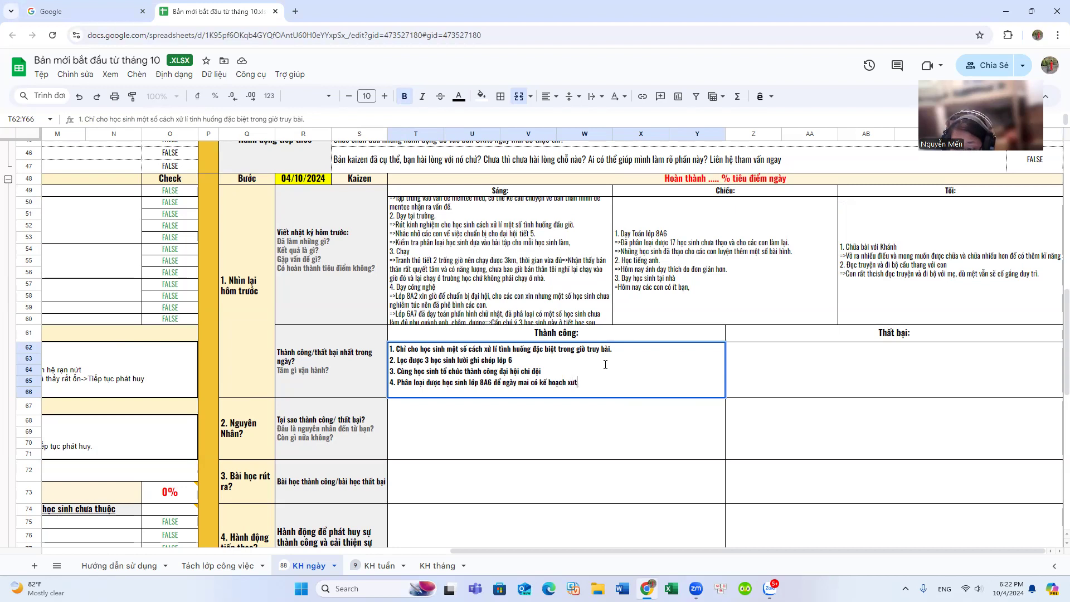
pyautogui.press('BackSpace')
pyautogui.press('BackSpace')
pyautogui.write('ử lí')
pyautogui.hotkey('alt', 'Return')
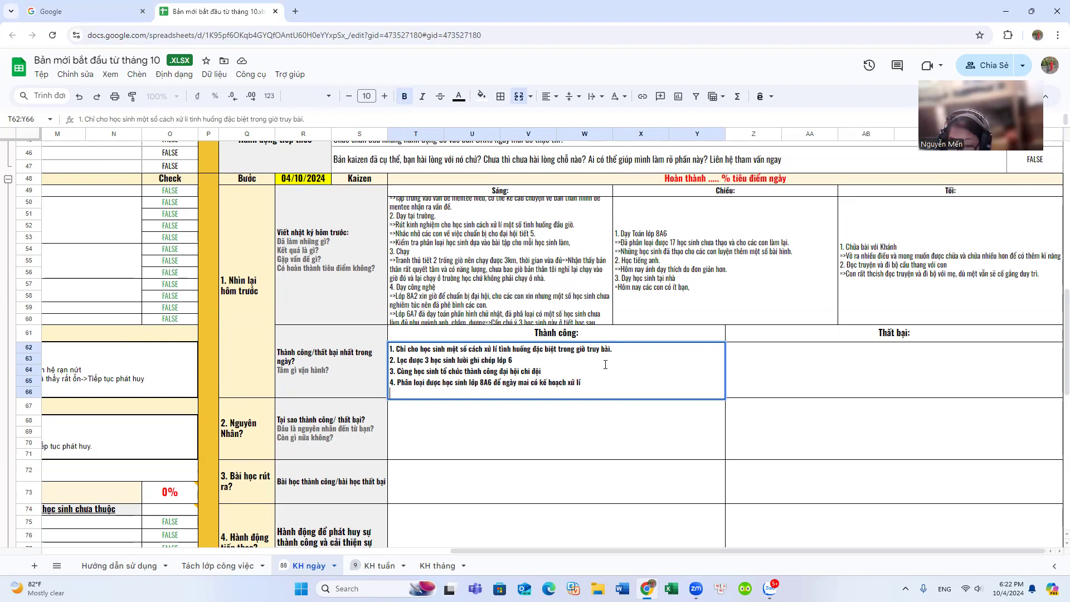
pyautogui.write('5.')
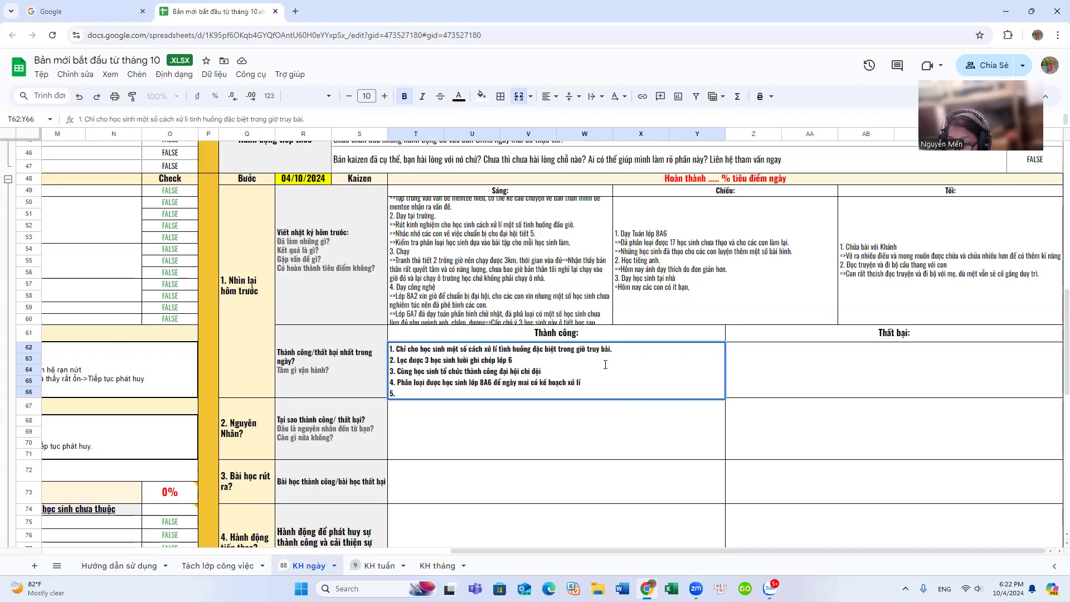
pyautogui.press('BackSpace')
pyautogui.press('BackSpace')
pyautogui.press('BackSpace')
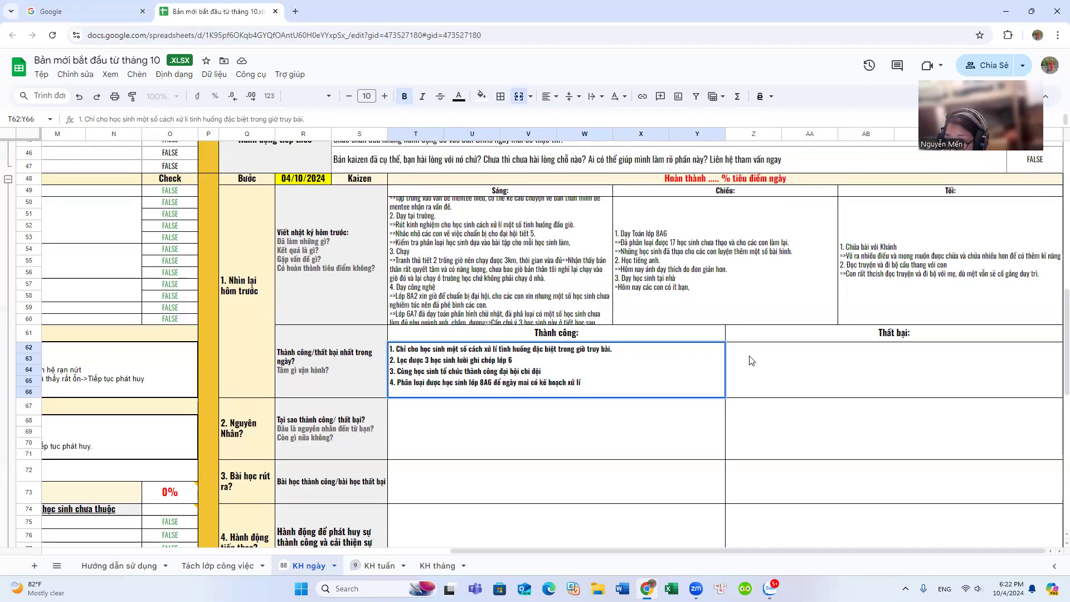
# - In the cell below Thất bại, write "1. Đại hội chưa ổn lắm do chưa chuẩn bị chu đáo."
pyautogui.doubleClick(748, 353)
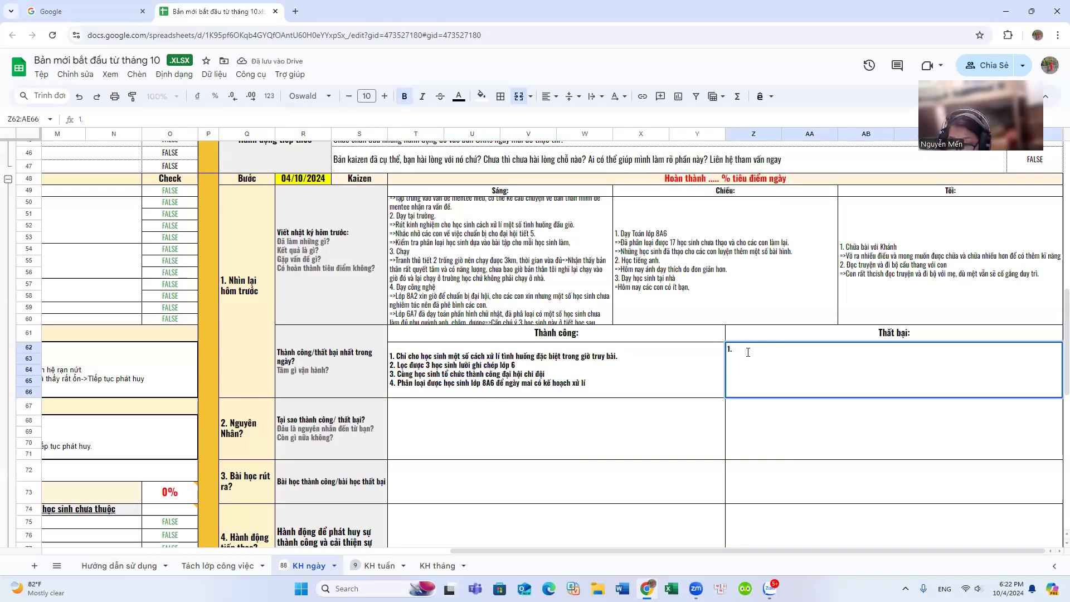
pyautogui.write('Đại hội')
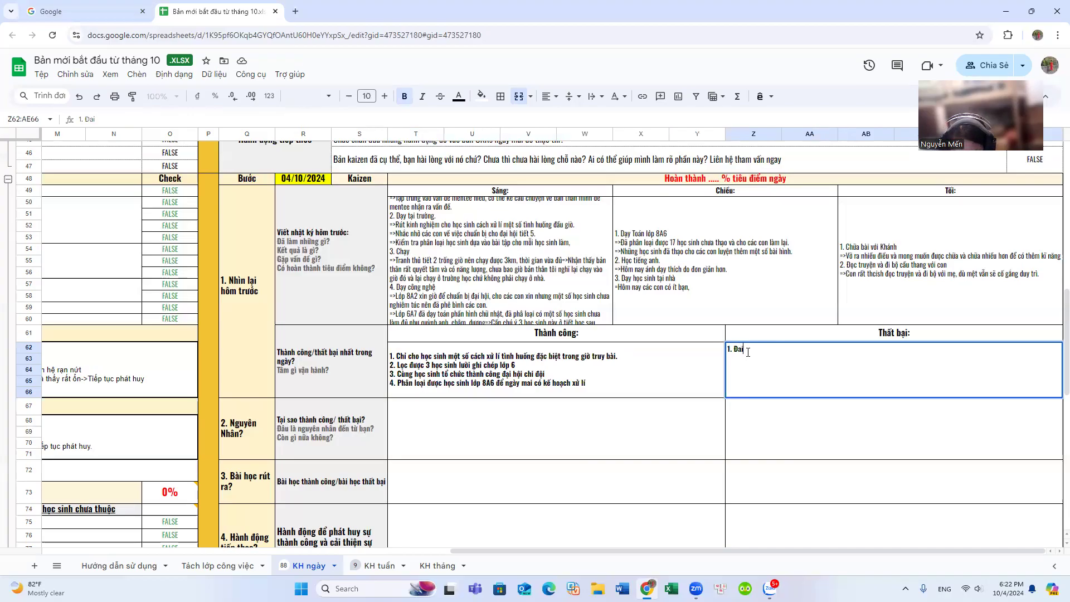
pyautogui.write(' chưa ')
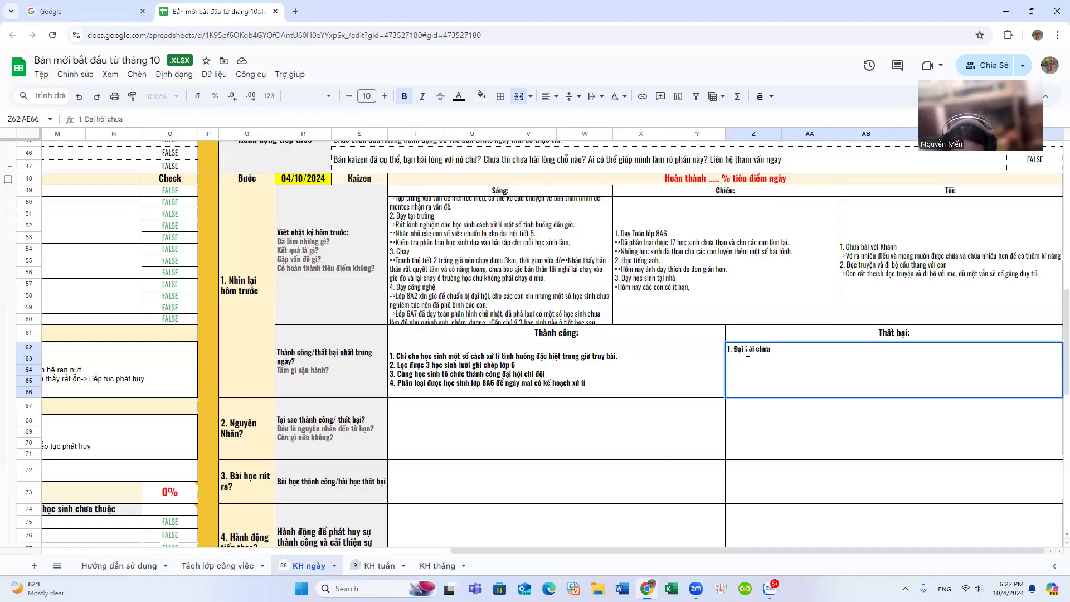
pyautogui.write('ổn lắm do')
pyautogui.write(' chưa')
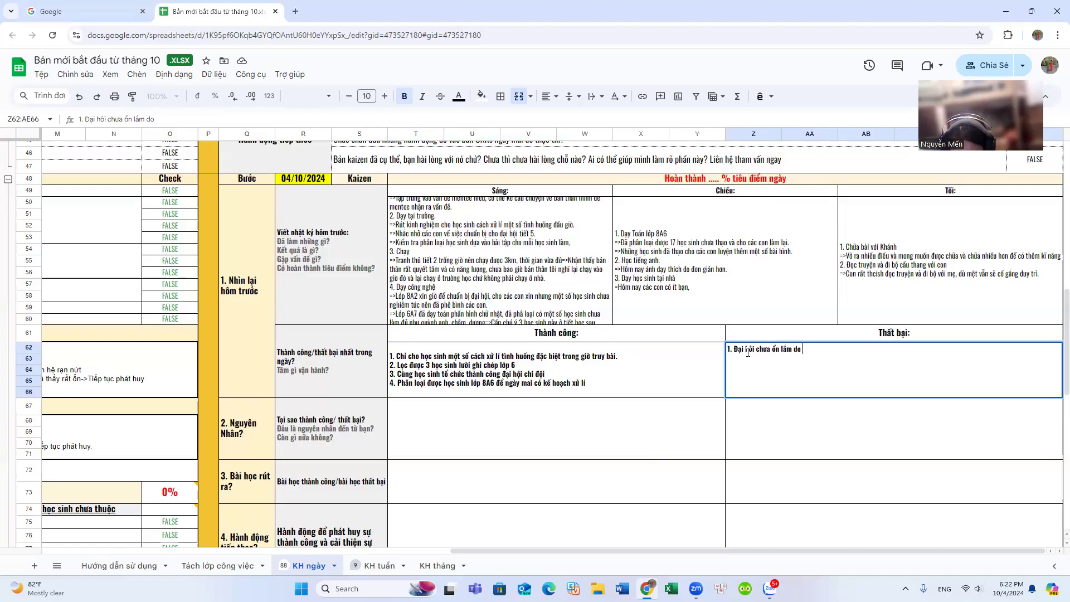
pyautogui.write('uẩn')
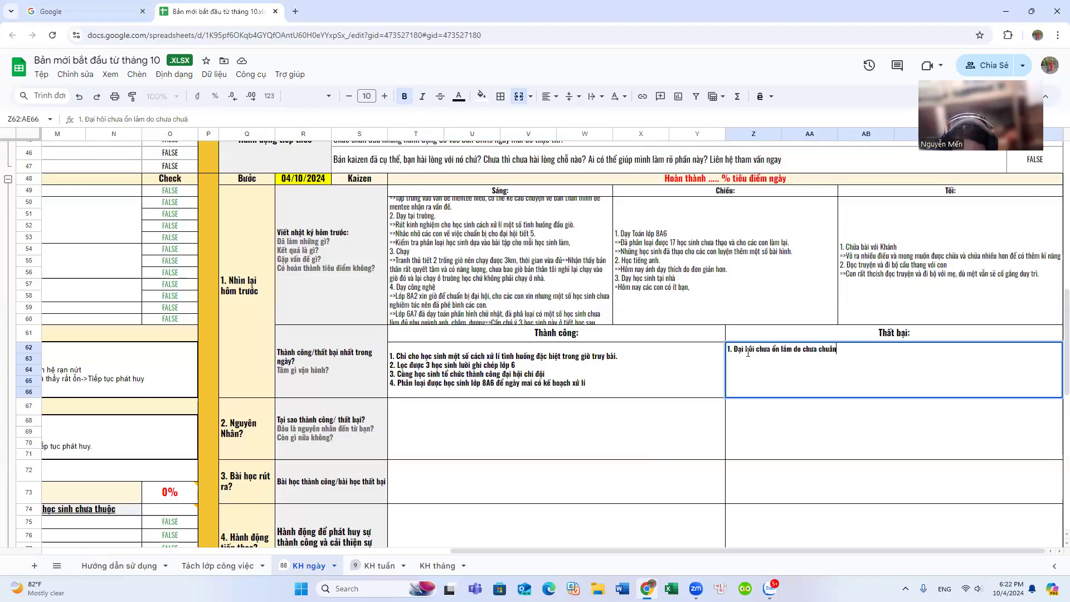
pyautogui.write(' bị chu đáo. ')
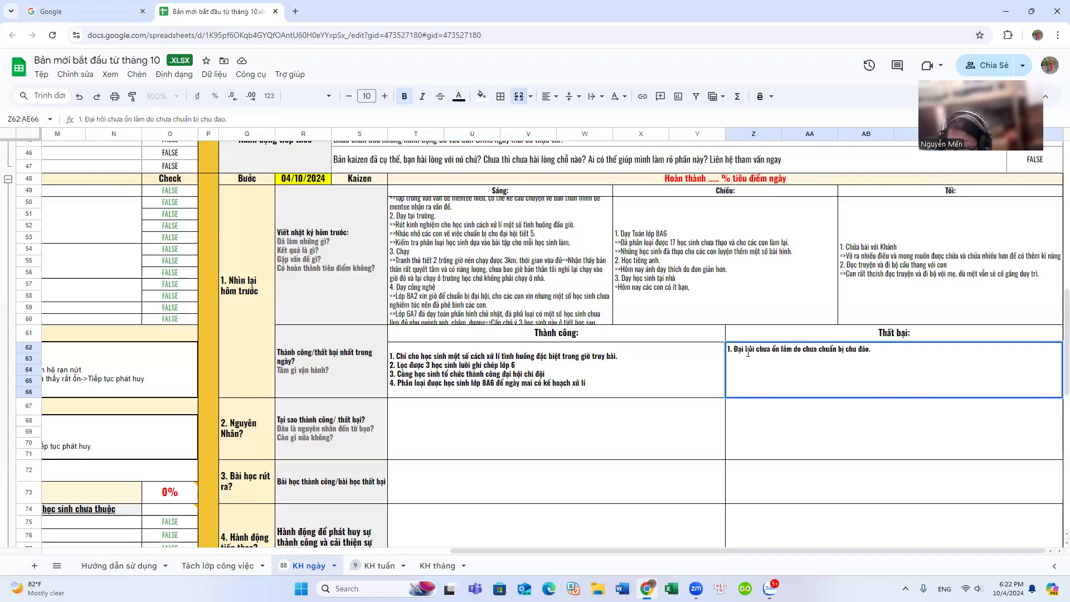
# - Add "2. Chưa chữa được bài với [student's name] do phải xử lí xóa bộ nhớ trên máy do máy đơ." to the Thất bại cell
pyautogui.write('2.')
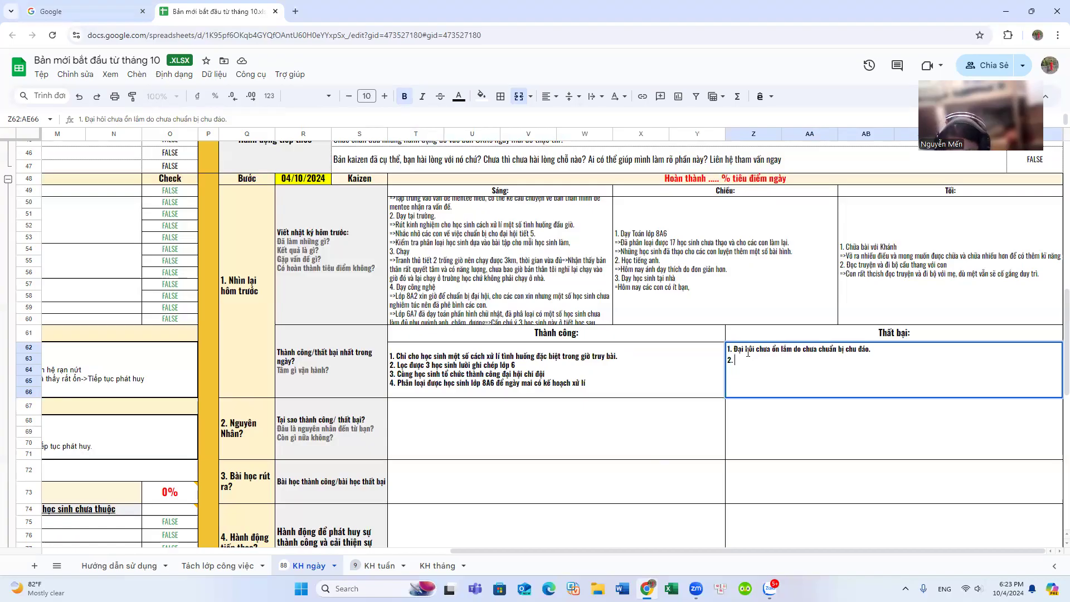
pyautogui.write('Chưa chữa')
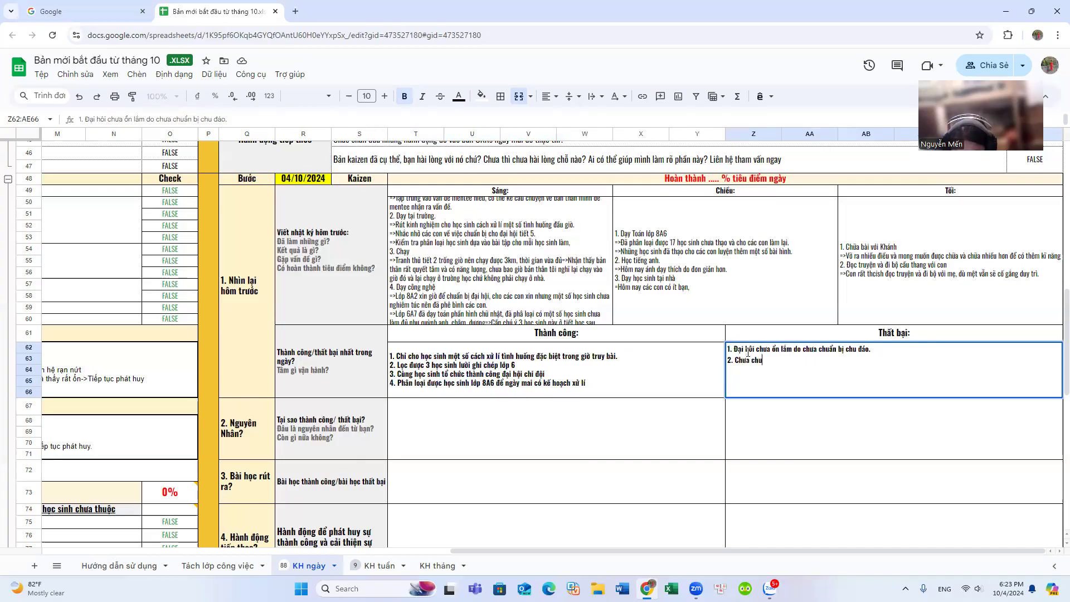
pyautogui.write(' được')
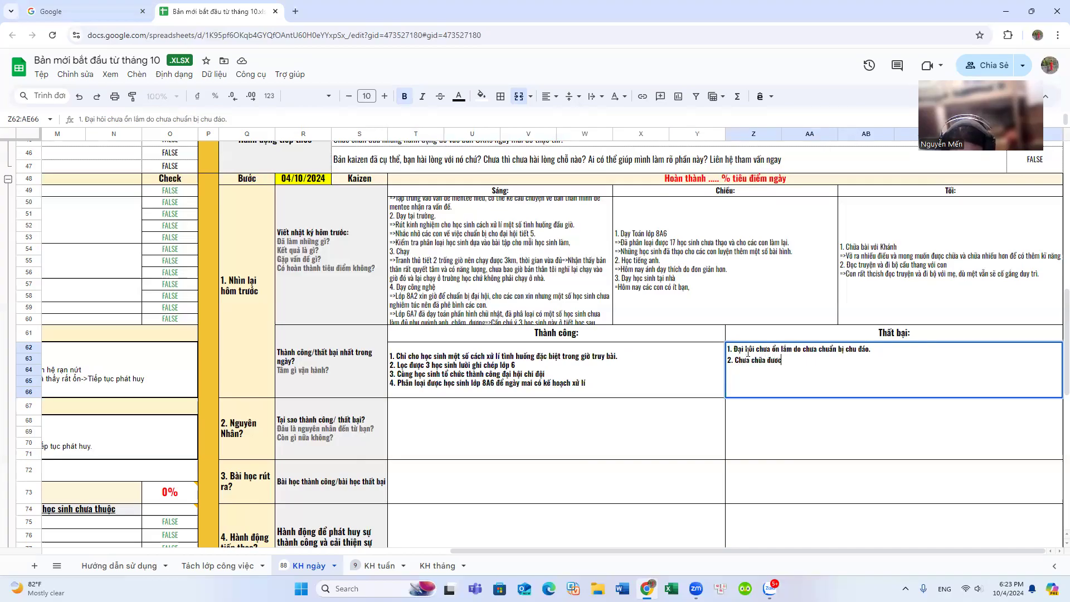
pyautogui.write(' bai')
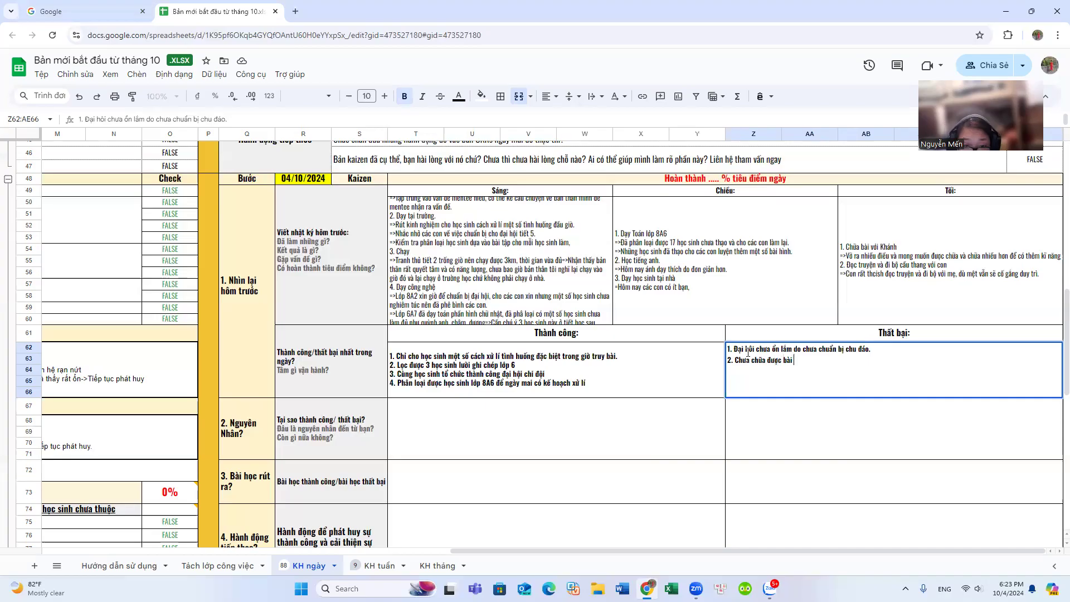
pyautogui.write(' với ')
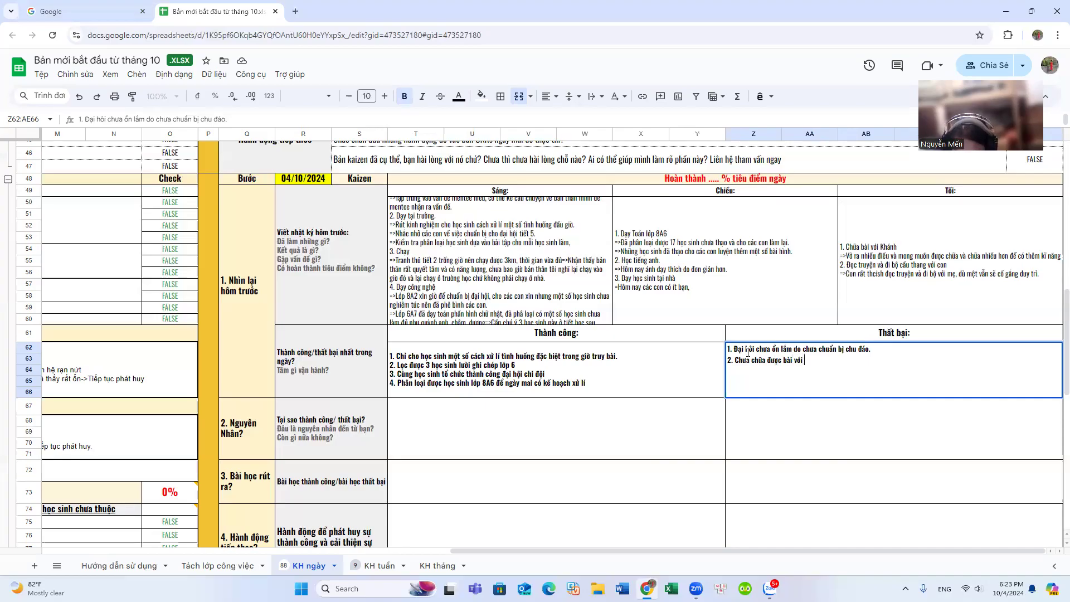
pyautogui.write('Hưng')
pyautogui.write(' do')
pyautogui.write(' phải xử ')
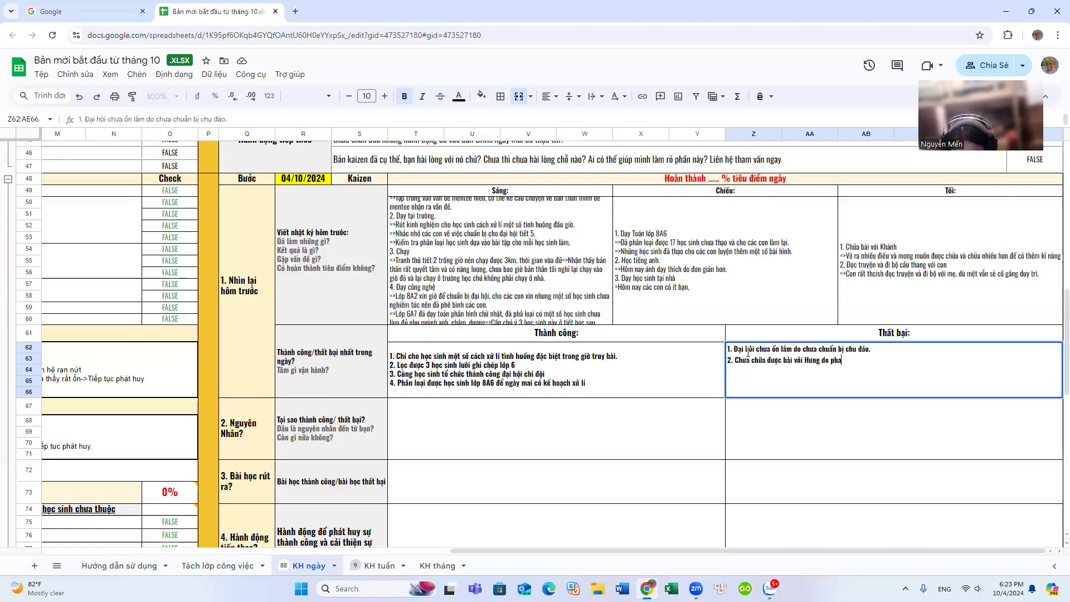
pyautogui.write('lí xóa ')
pyautogui.write('bộ nhớ ')
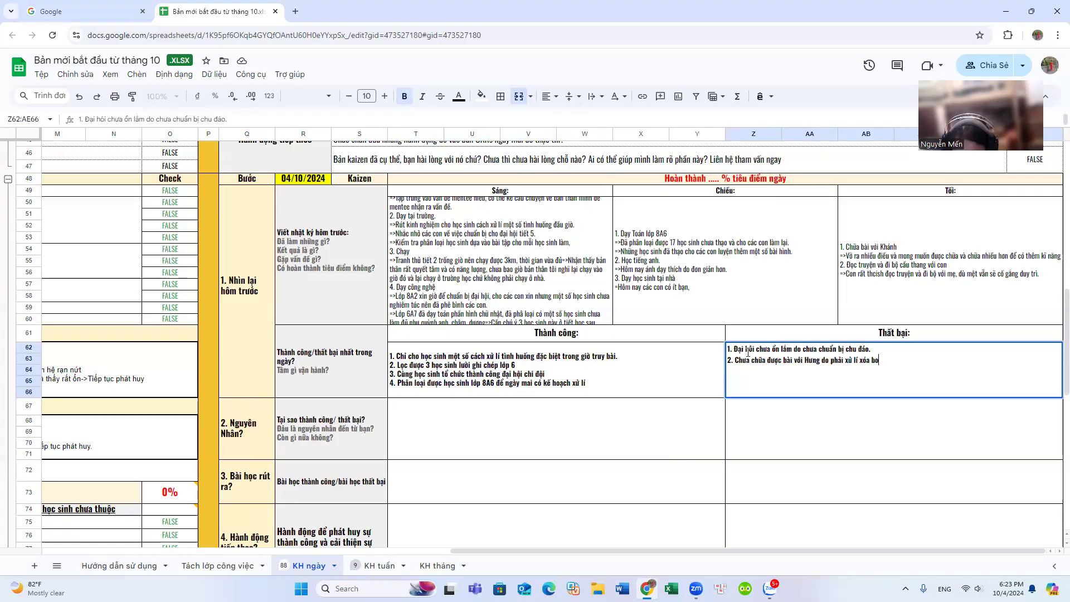
pyautogui.write('trên máy do máy đo')
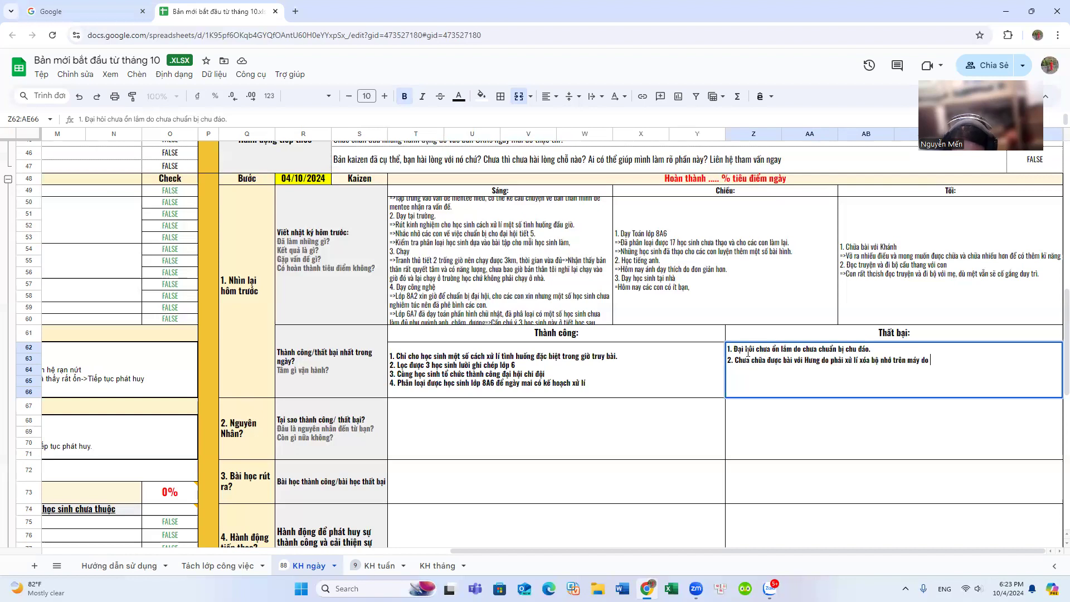
pyautogui.write('.')
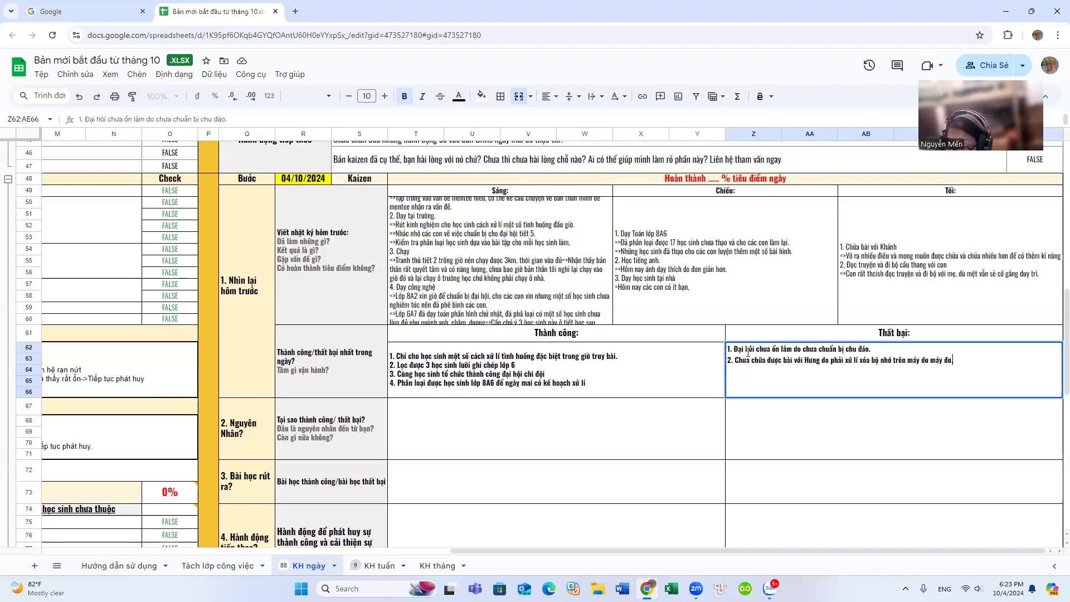
pyautogui.click(668, 447)
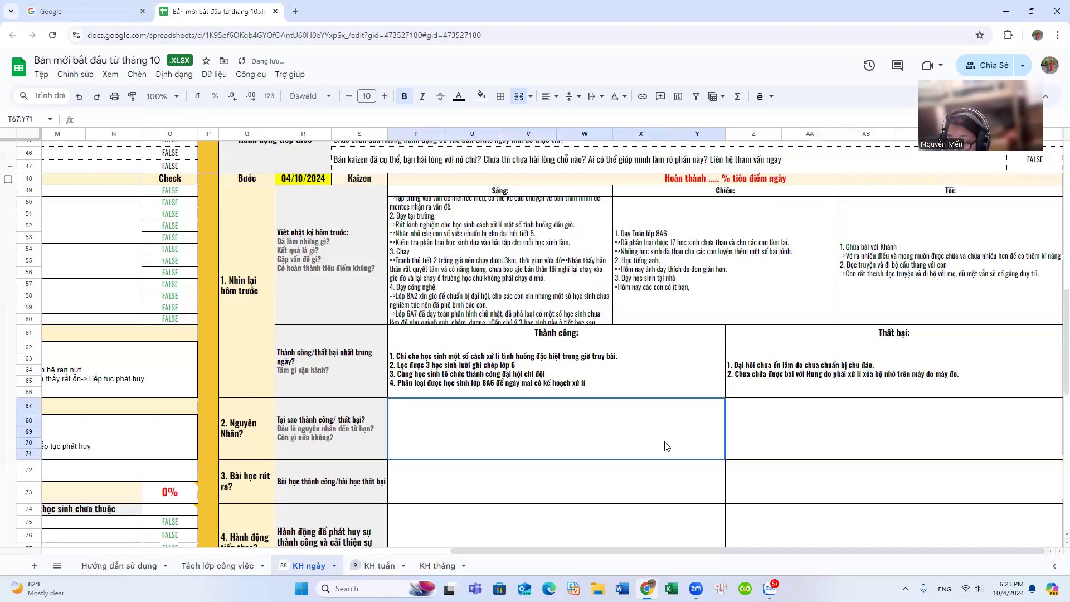
# - Check the day's schedule beside the journal and open the Thành công cell for editing at the end of item 4
pyautogui.moveTo(633, 556); pyautogui.dragTo(438, 554)
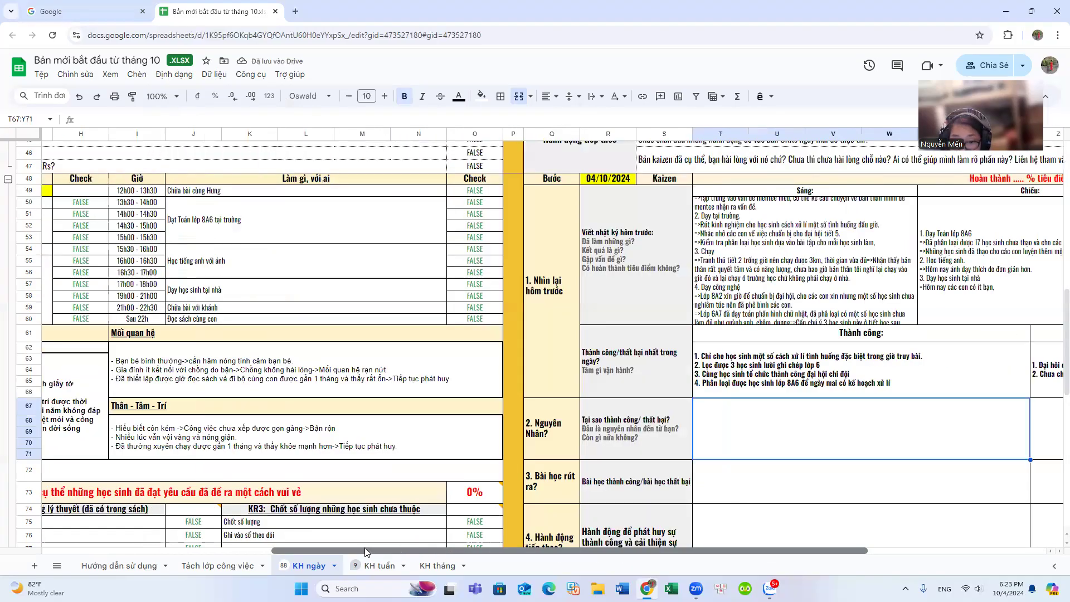
pyautogui.hscroll(-3, 365, 547)
pyautogui.hscroll(1, 365, 547)
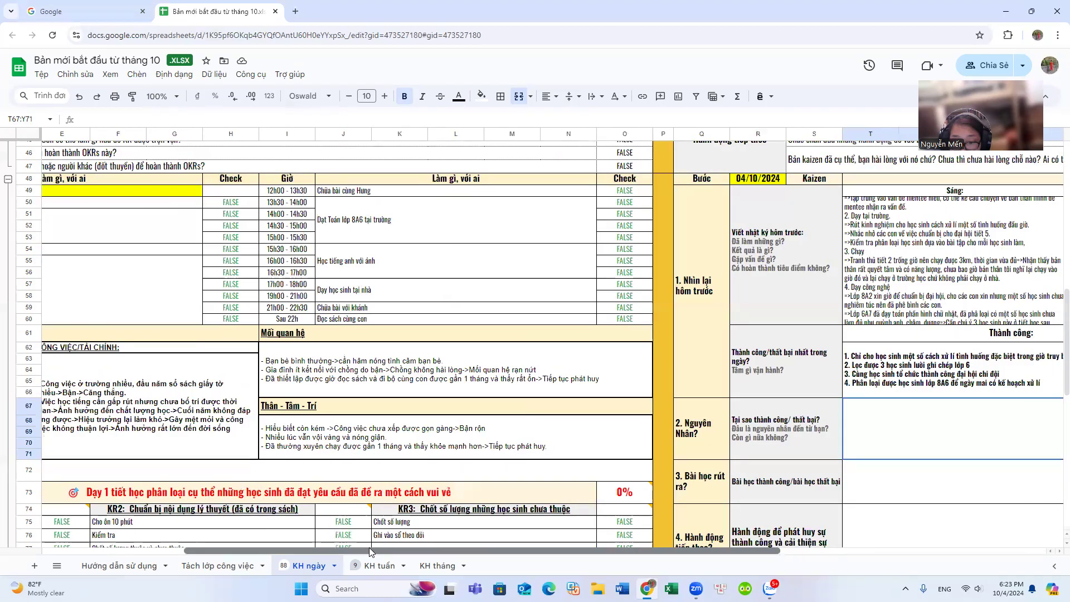
pyautogui.moveTo(398, 548); pyautogui.dragTo(573, 548)
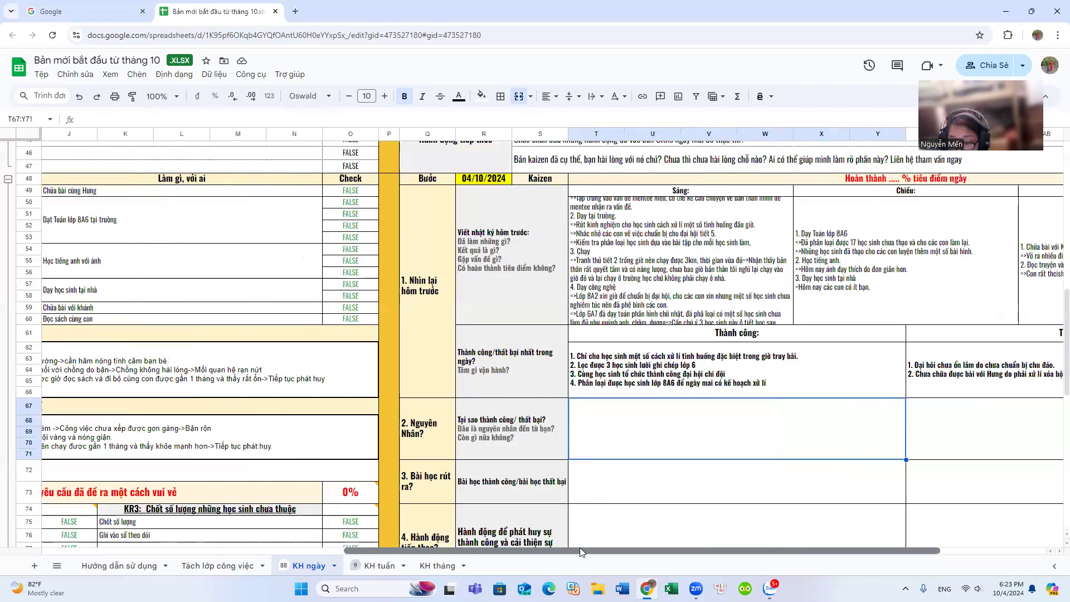
pyautogui.hscroll(2, 630, 377)
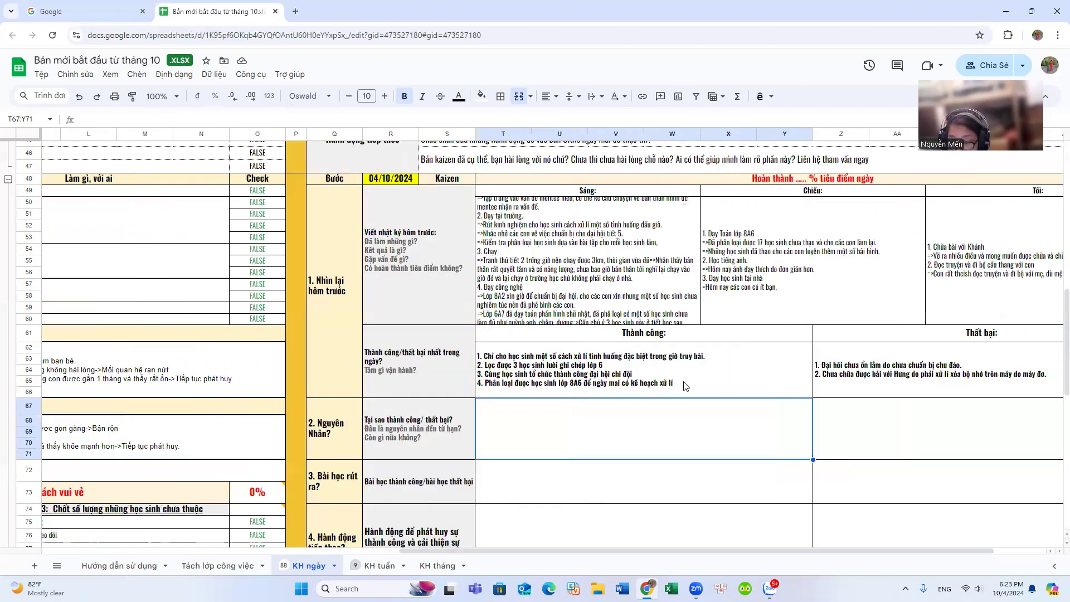
pyautogui.doubleClick(684, 385)
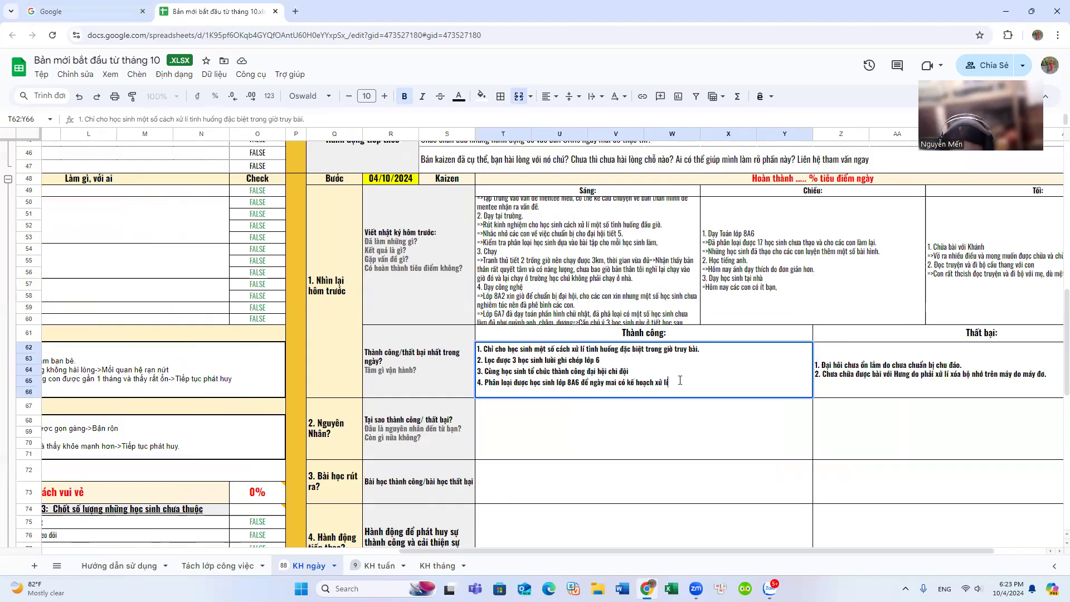
pyautogui.write('thành ')
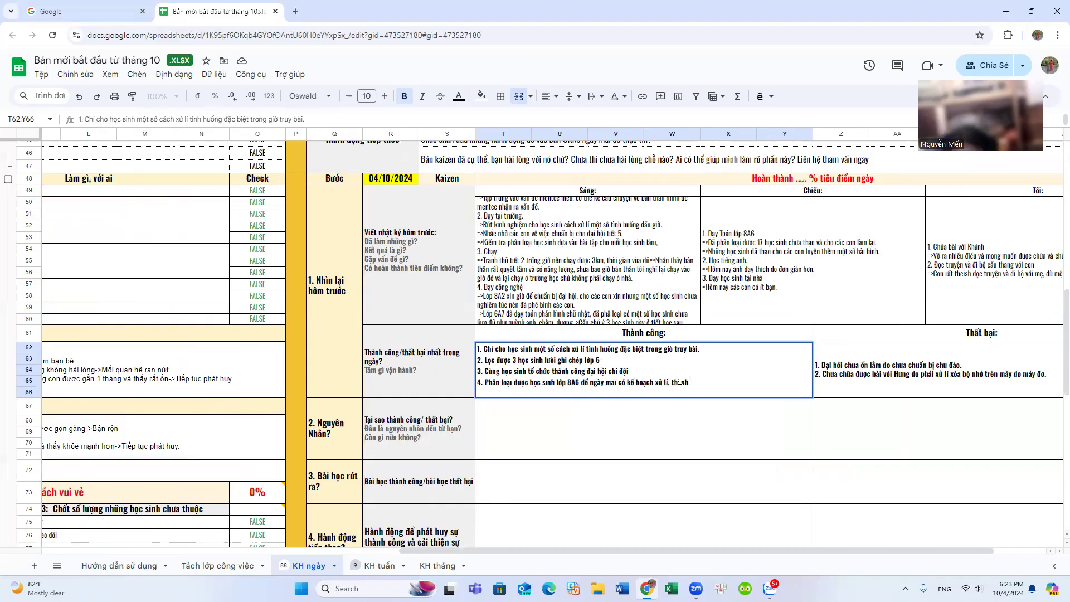
pyautogui.write('công tiêu')
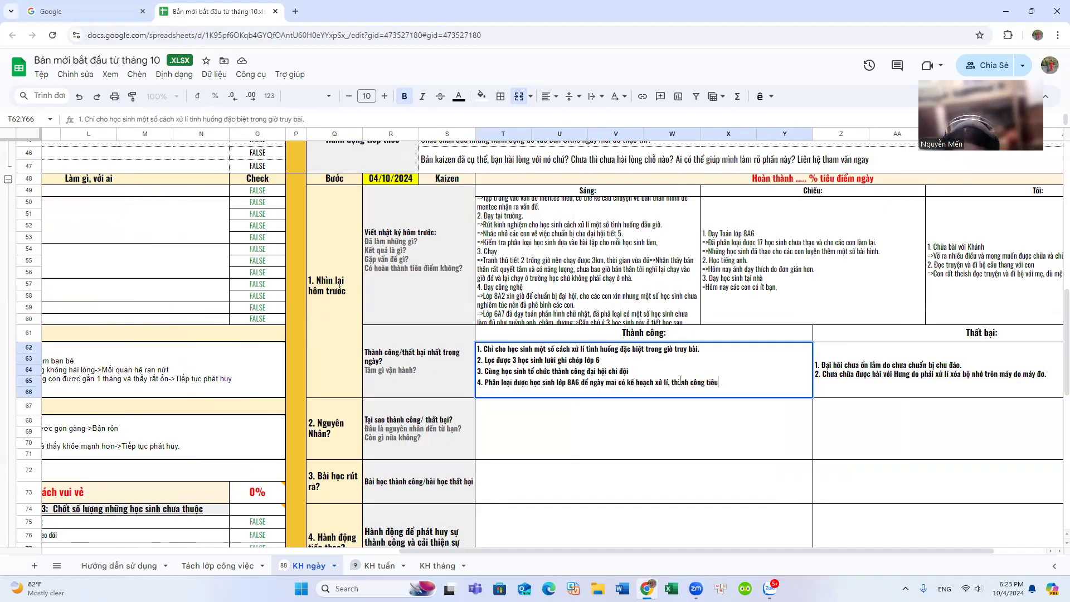
pyautogui.write(' điểm đưo')
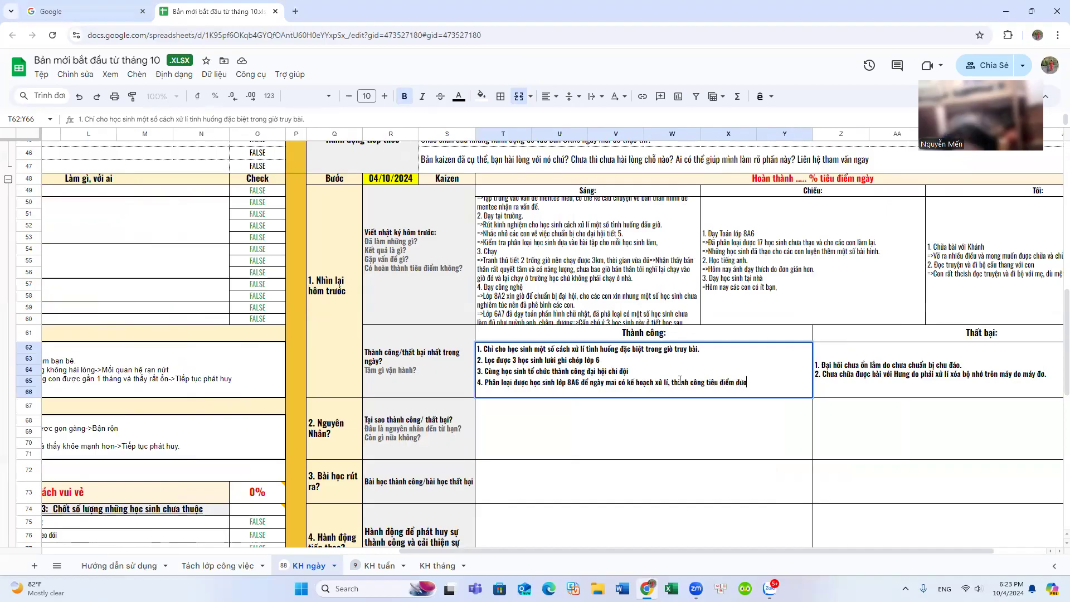
pyautogui.press('BackSpace')
pyautogui.press('BackSpace')
pyautogui.press('BackSpace')
pyautogui.press('BackSpace')
pyautogui.press('BackSpace')
pyautogui.press('BackSpace')
pyautogui.press('BackSpace')
pyautogui.press('BackSpace')
pyautogui.press('BackSpace')
pyautogui.press('BackSpace')
pyautogui.press('BackSpace')
pyautogui.press('BackSpace')
pyautogui.press('BackSpace')
pyautogui.press('BackSpace')
pyautogui.press('BackSpace')
pyautogui.press('BackSpace')
pyautogui.press('BackSpace')
pyautogui.press('BackSpace')
pyautogui.press('BackSpace')
pyautogui.press('BackSpace')
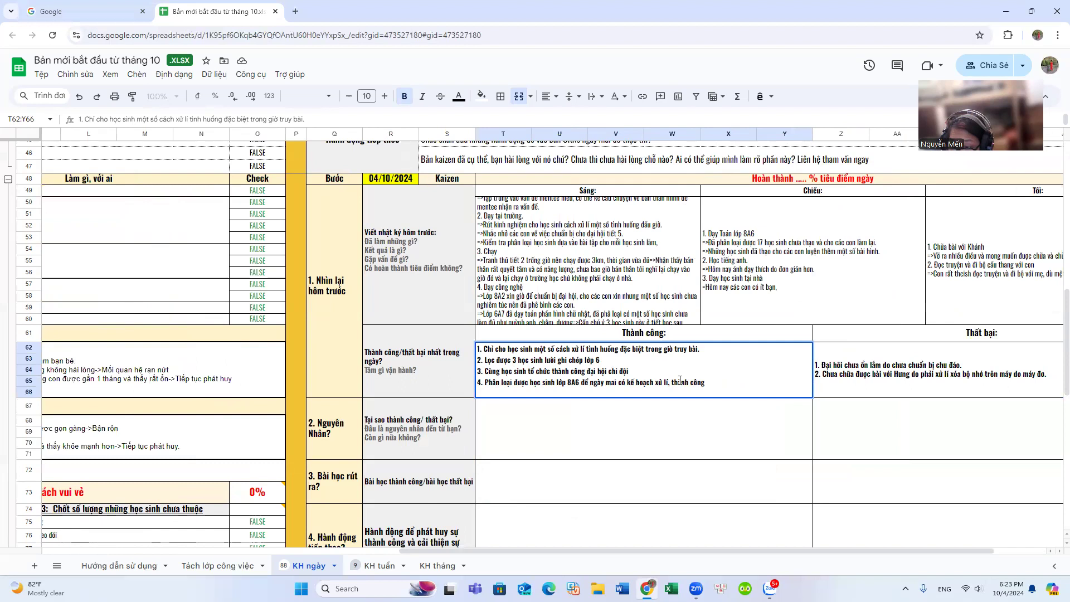
pyautogui.press('BackSpace')
pyautogui.press('BackSpace')
pyautogui.press('BackSpace')
pyautogui.press('BackSpace')
pyautogui.press('BackSpace')
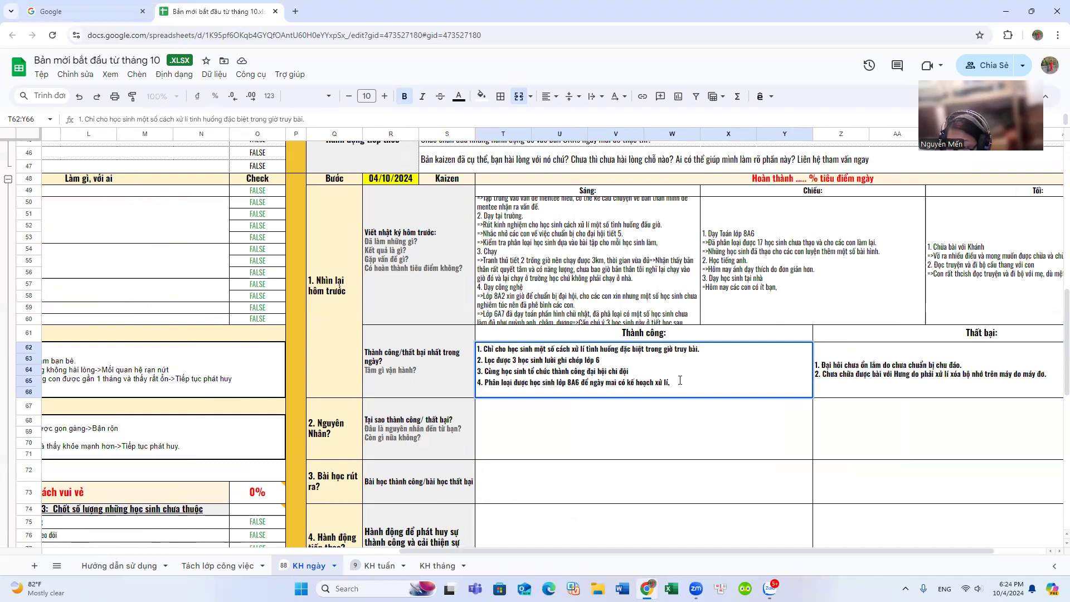
# - End item 4 of the Thành công cell with a period and add the line "5. Tieu điểm thành công 90%."
pyautogui.write('.')
pyautogui.hotkey('alt', 'Return')
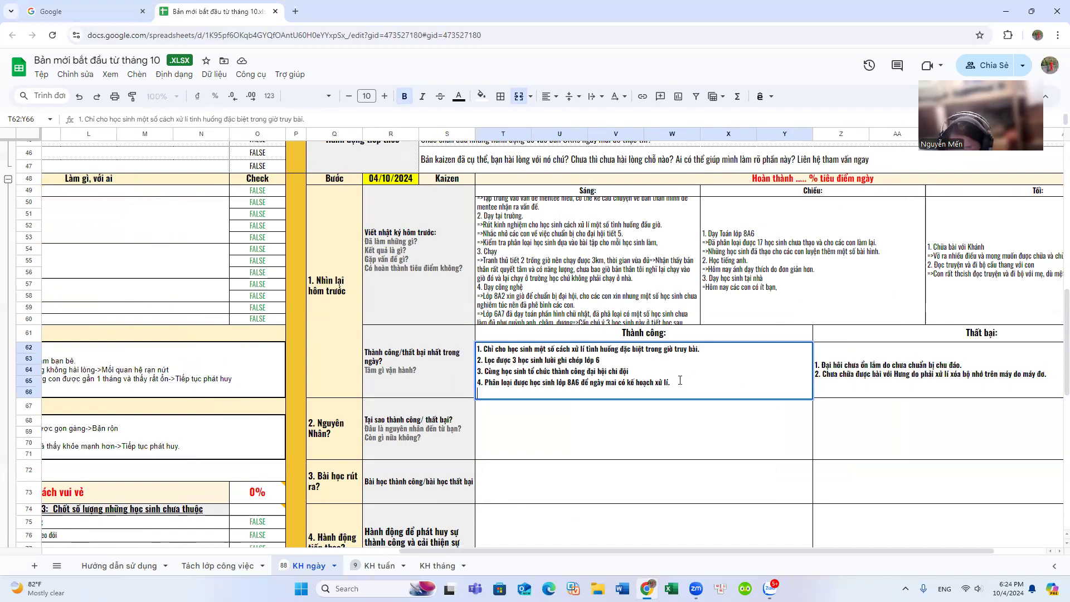
pyautogui.write('5. T')
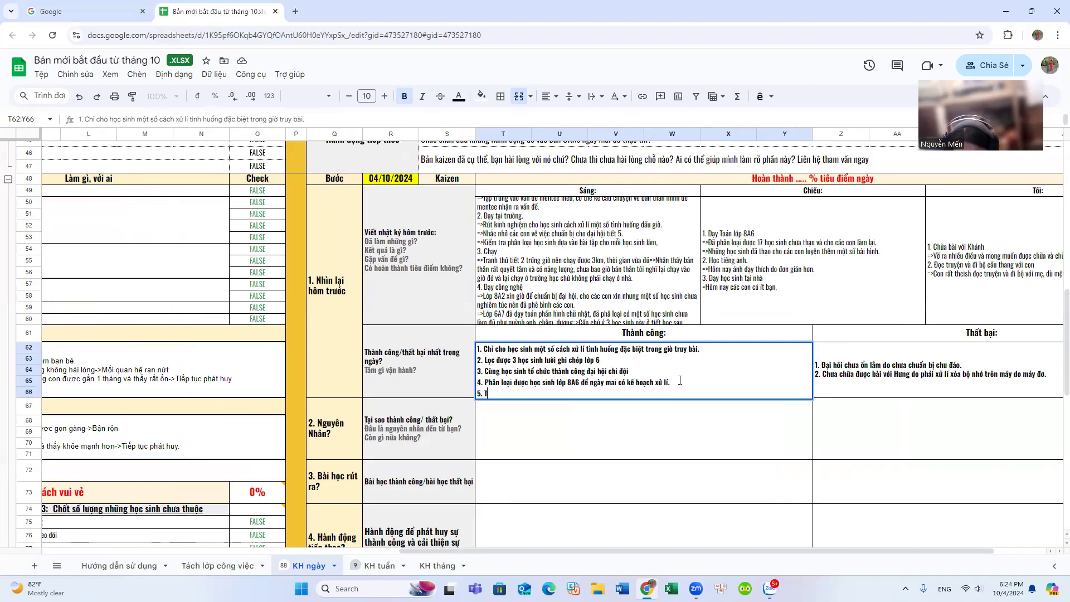
pyautogui.write('ieu điểm t')
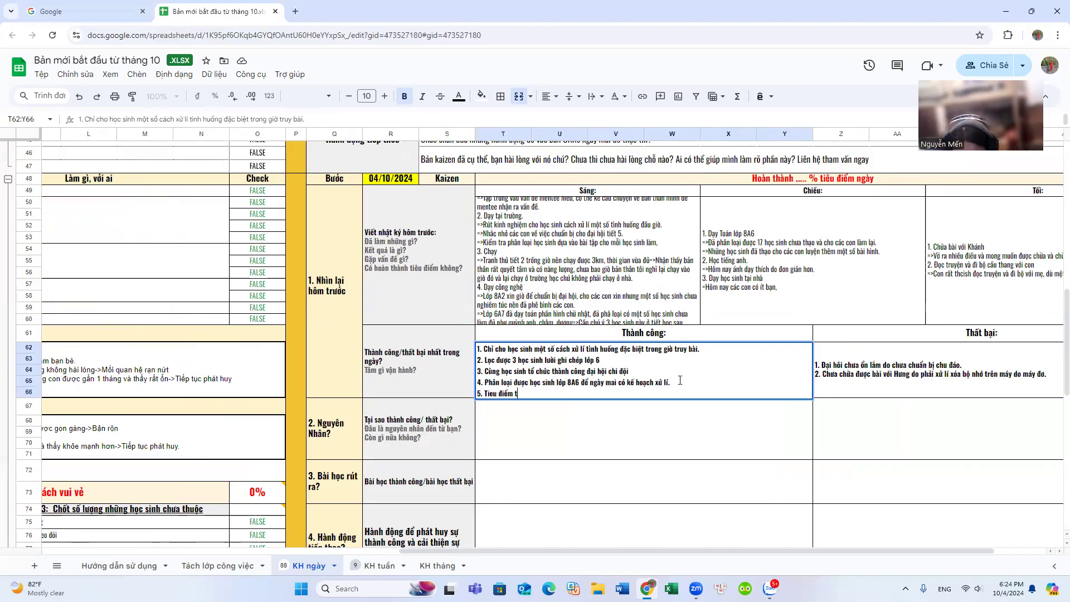
pyautogui.write('hanhf công 90')
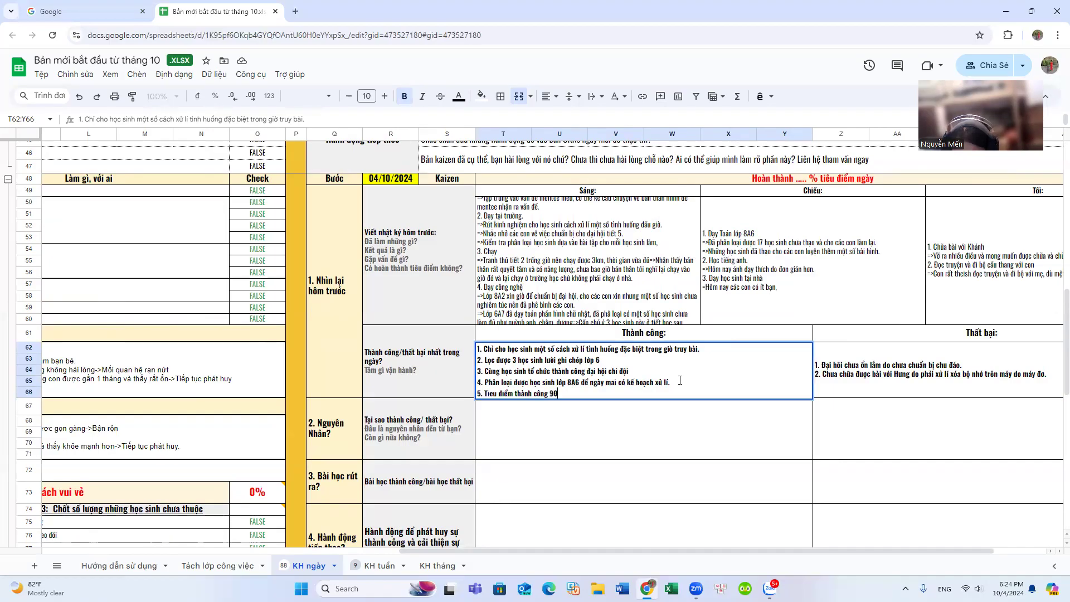
pyautogui.write('%.')
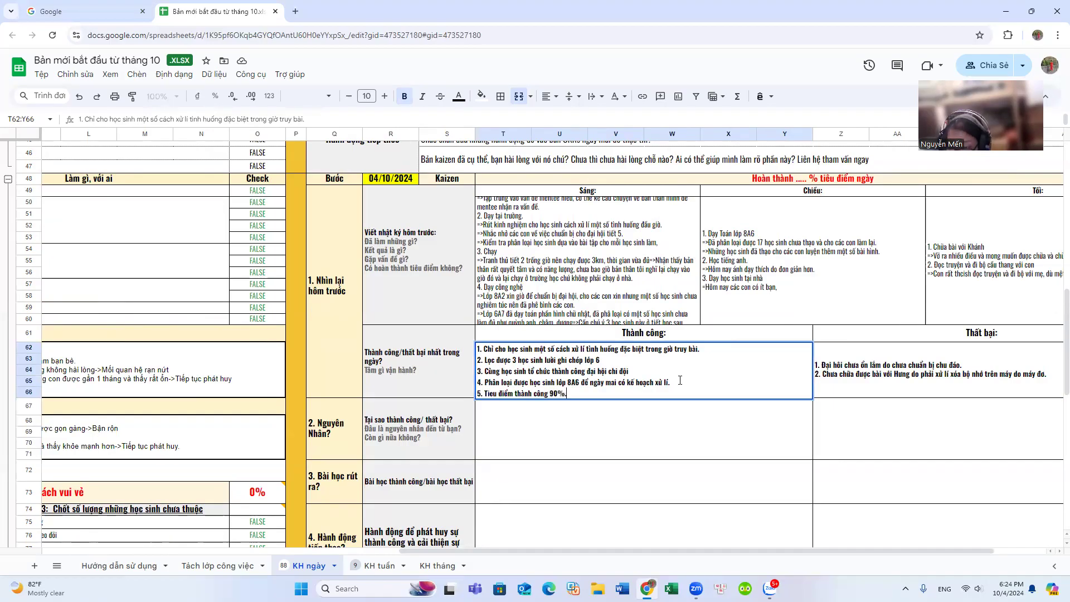
# - In the Nguyên Nhân cell under Thành công, write "1. Do quan sát kĩ bản kế hoạch, làm bằng sự quyết tâm."
pyautogui.click(513, 427)
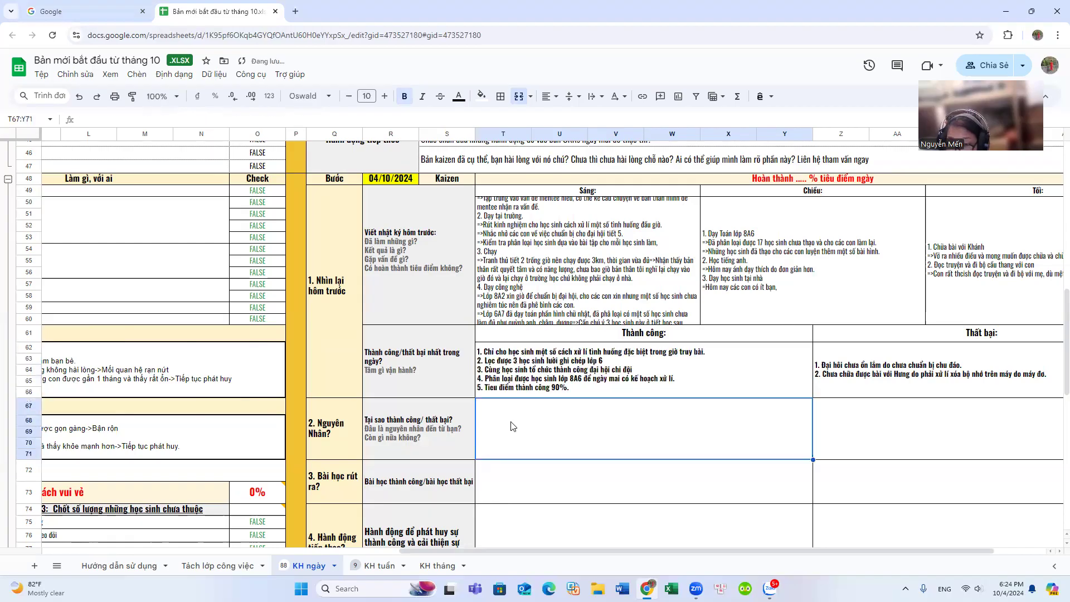
pyautogui.write('1')
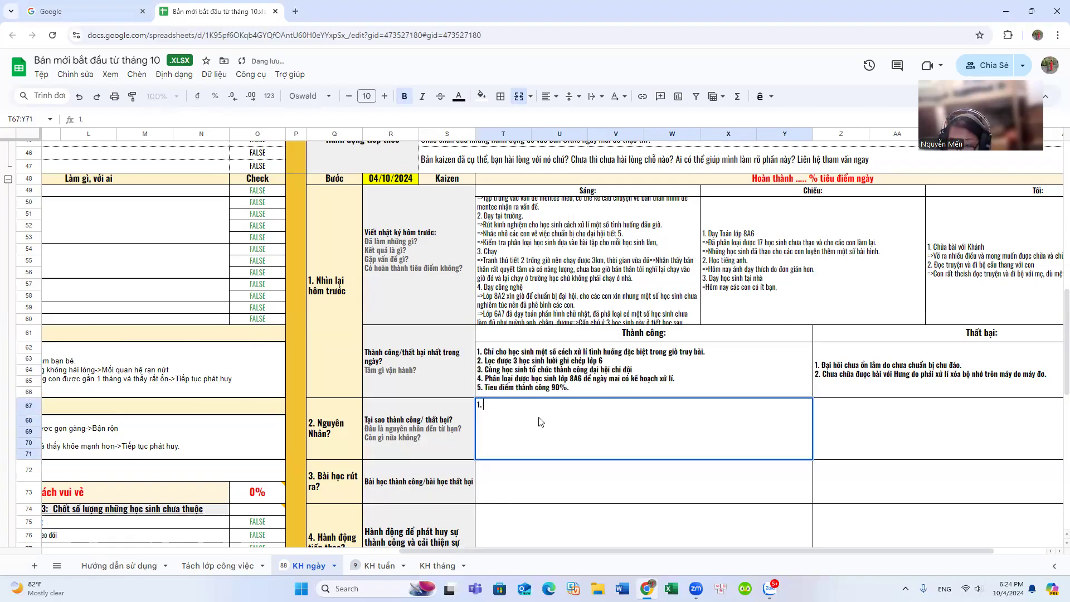
pyautogui.write('. Do q')
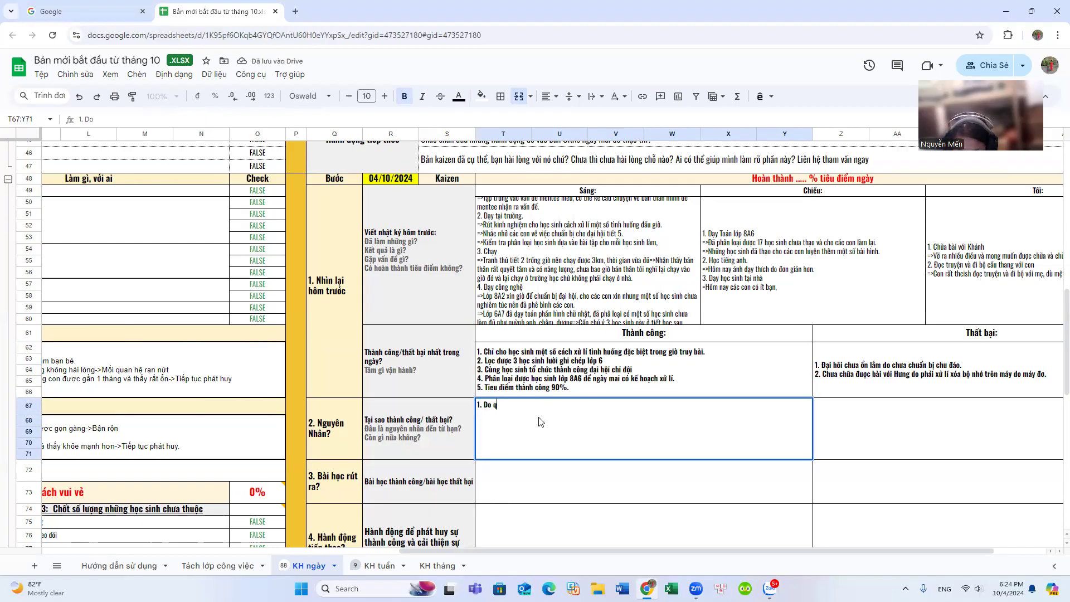
pyautogui.write('uan sát ki')
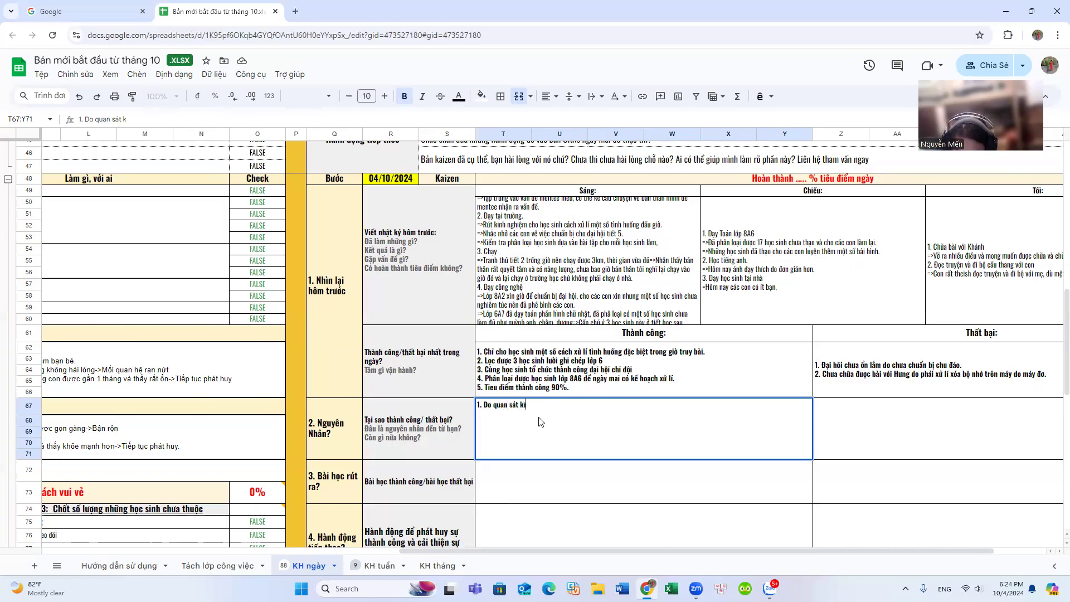
pyautogui.write(' ban kế hoạch')
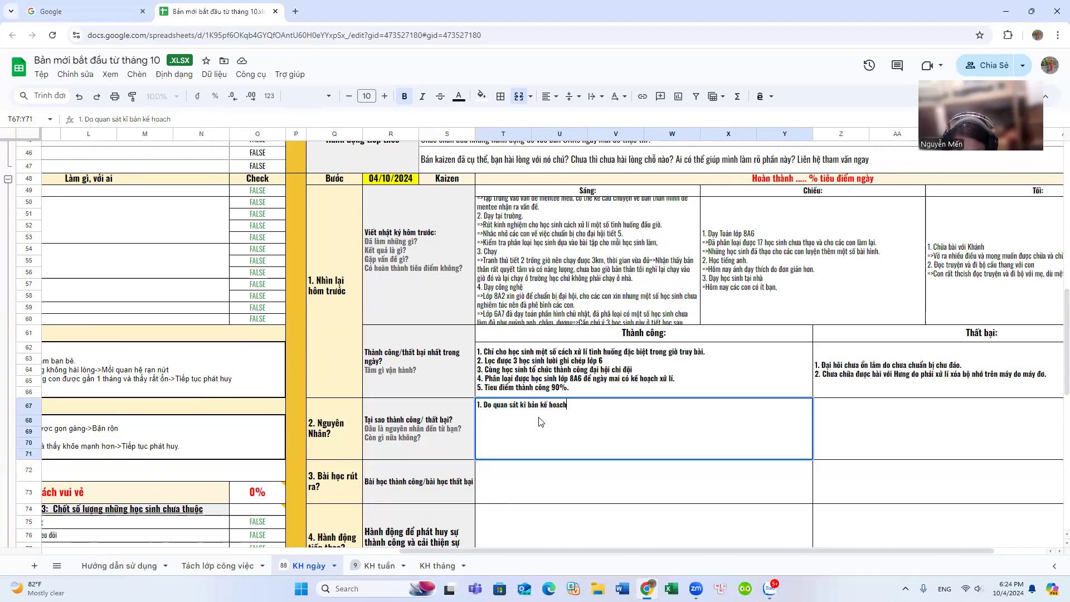
pyautogui.write(', làm bằng sự qu')
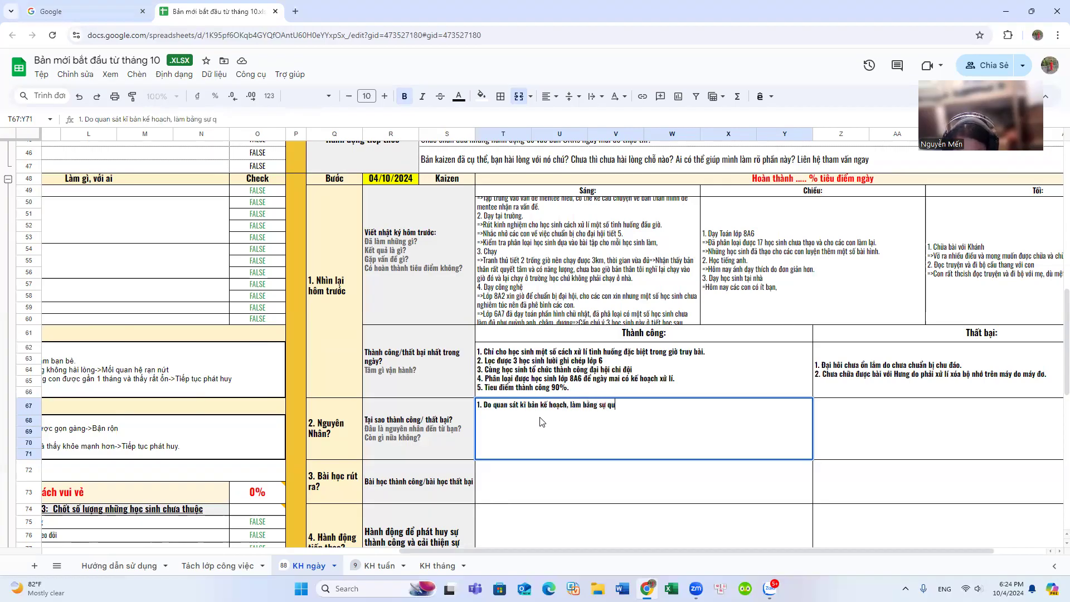
pyautogui.write('yết tâm')
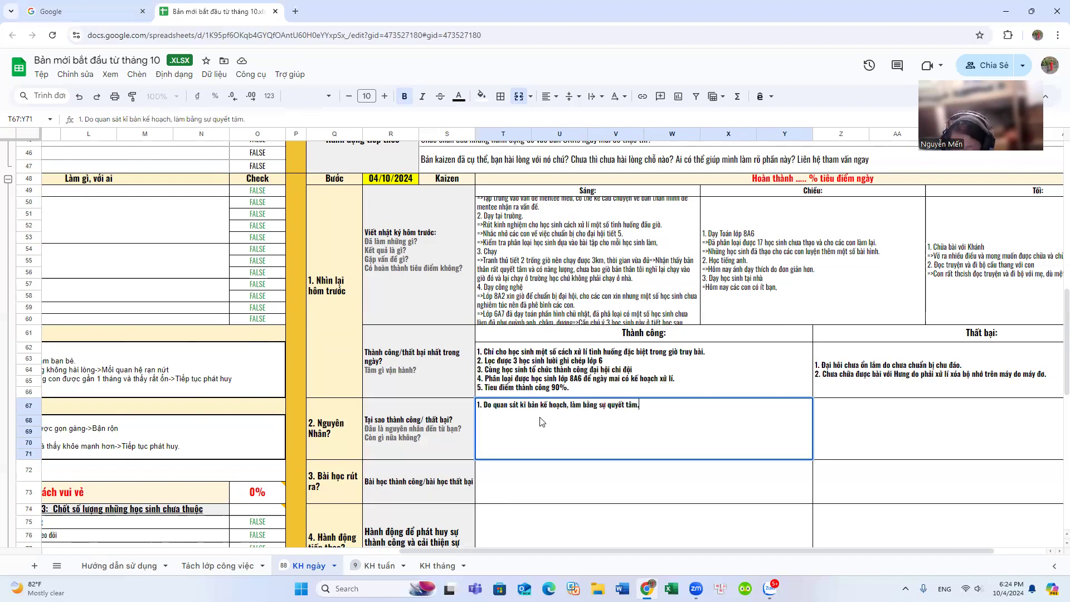
pyautogui.write('.')
# - Add a second line to the Nguyên Nhân cell under Thành công: "2. Mong muốn ứng dụng thậ tốt cách lập bản kế hoạch vào cuộc sống"
pyautogui.hotkey('alt', 'Return')
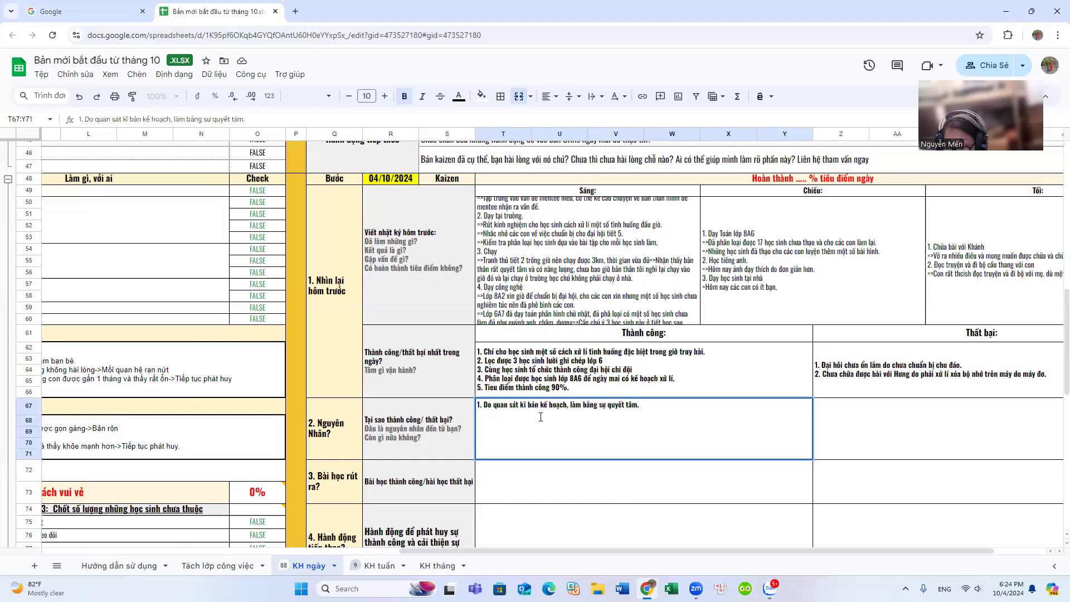
pyautogui.write('2')
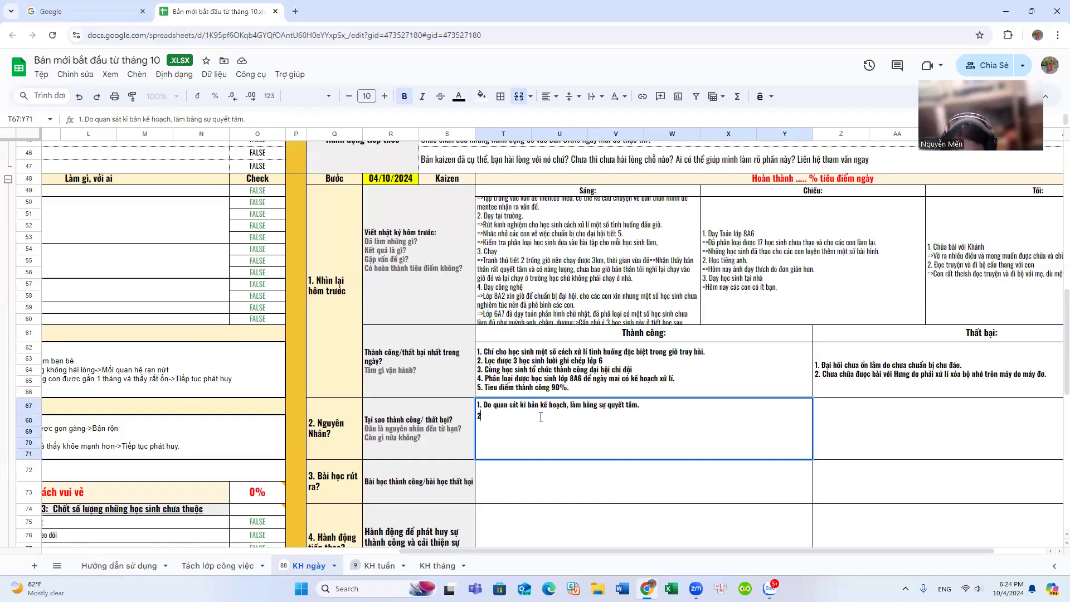
pyautogui.write('. Mong myuoo')
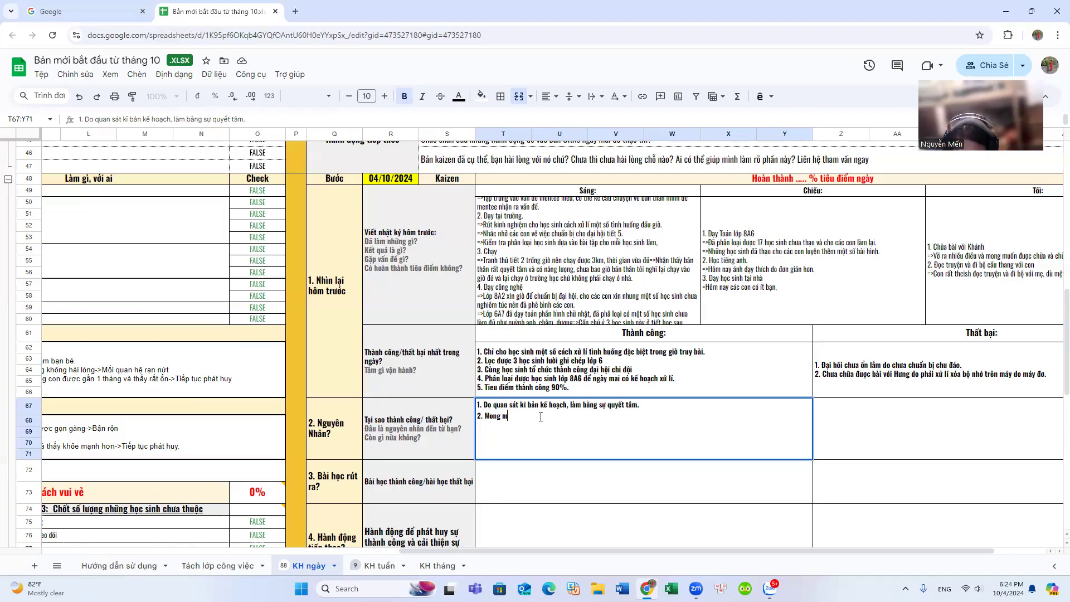
pyautogui.press('BackSpace')
pyautogui.press('BackSpace')
pyautogui.press('BackSpace')
pyautogui.press('BackSpace')
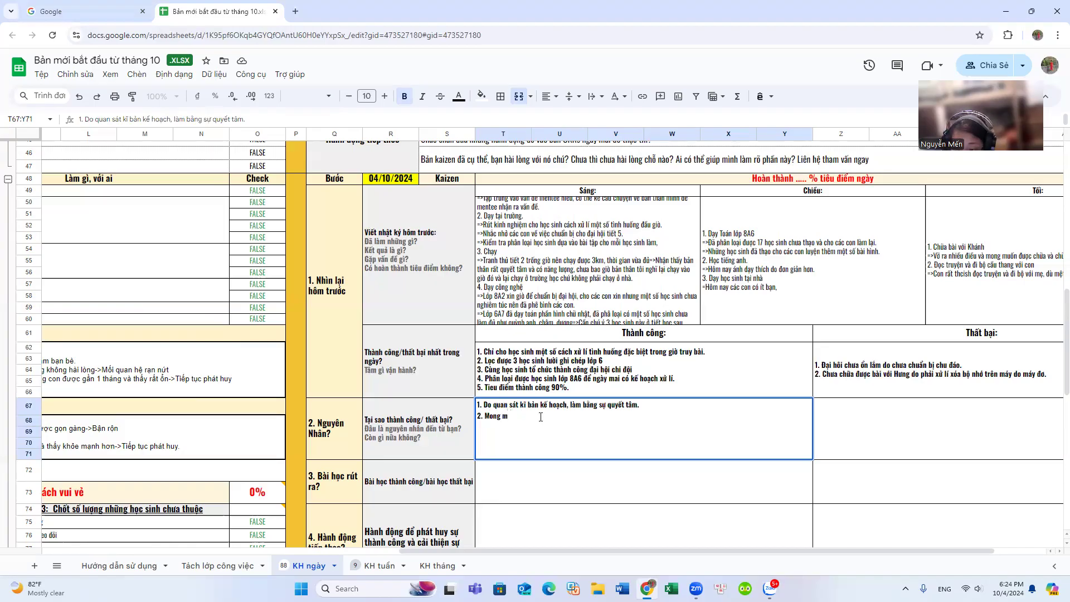
pyautogui.write('u')
pyautogui.write('ốn ứng d')
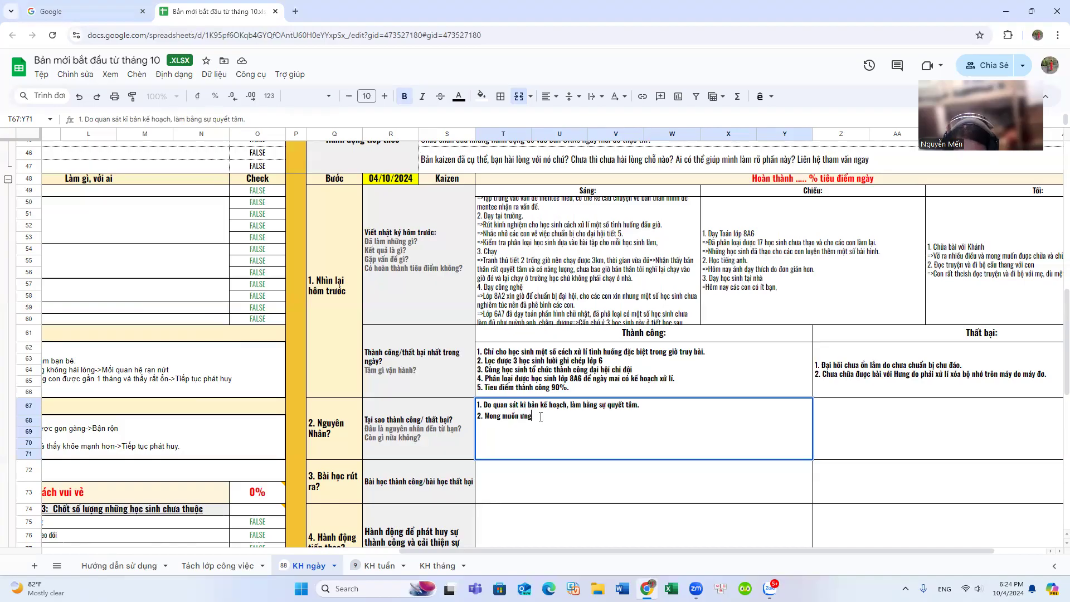
pyautogui.write('ụng thầ')
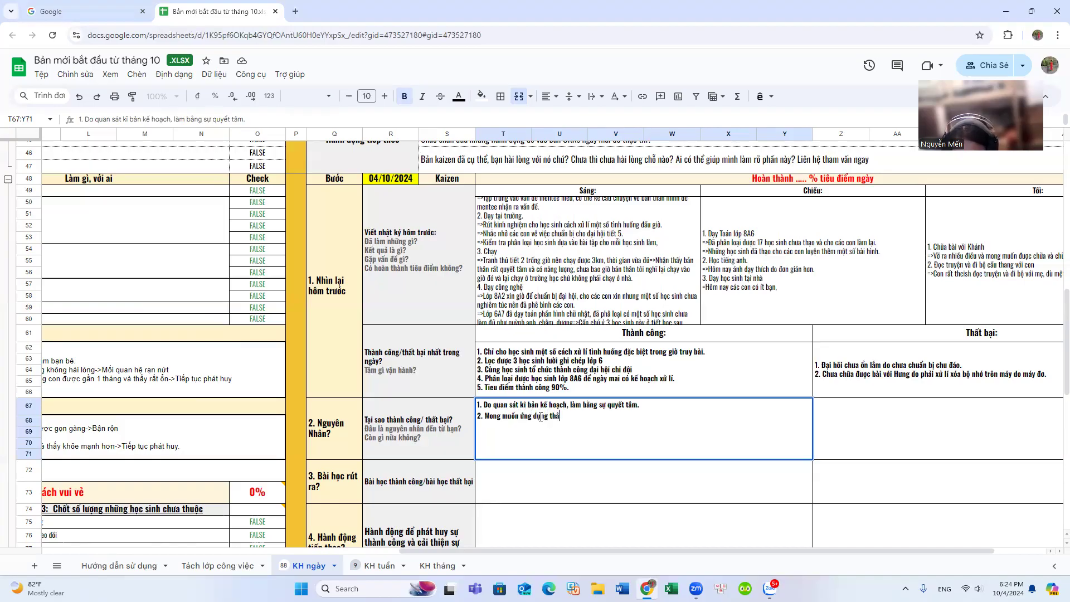
pyautogui.write(' tốt')
pyautogui.write(' cách lập ba')
pyautogui.write('n ')
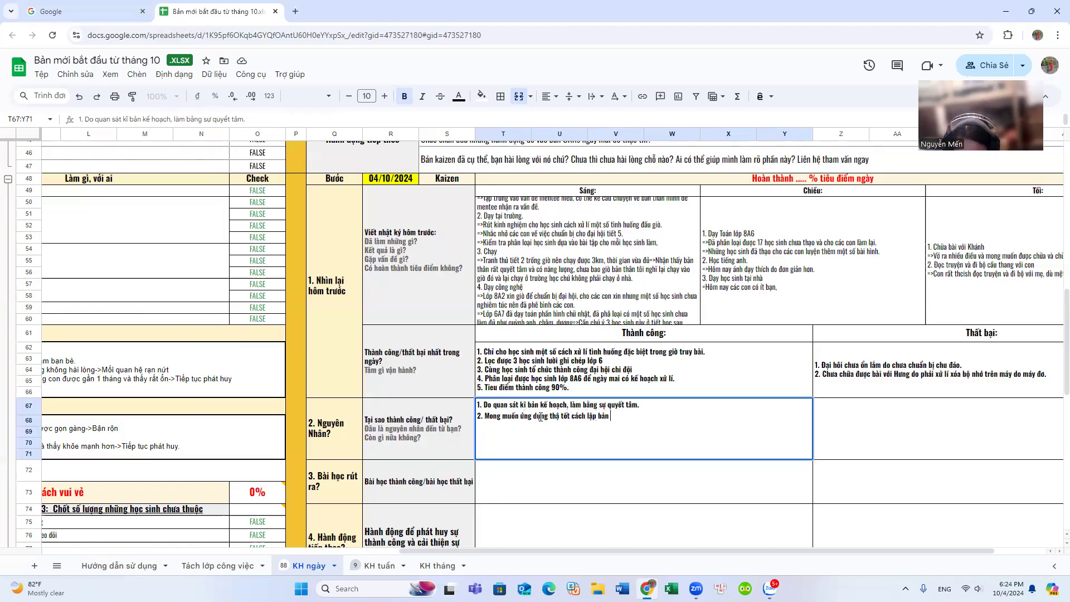
pyautogui.write('kế hoach vào cuộc')
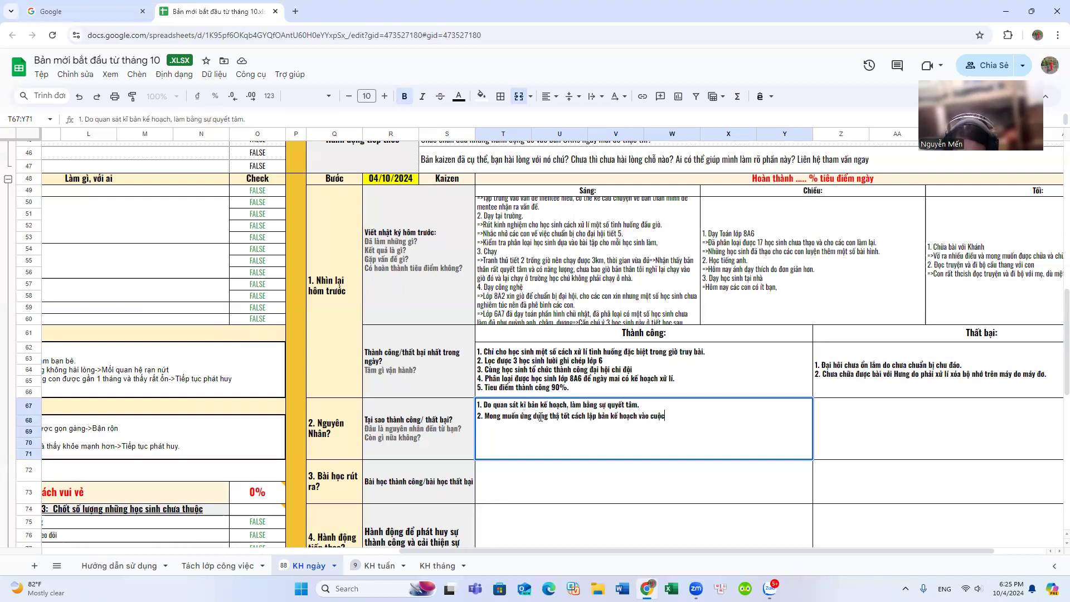
pyautogui.write(' sông')
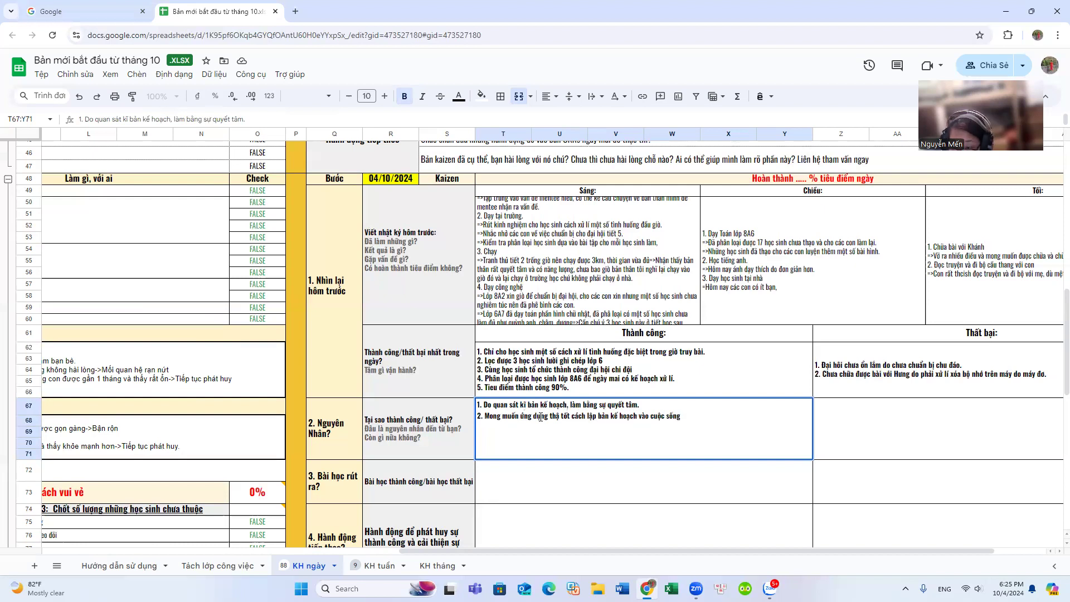
# - Continue item 2 of the Nguyên Nhân cell with "vì bản thân nhận ra rất nhiều điều bổ ích mỗi buổi học"
pyautogui.write(' v')
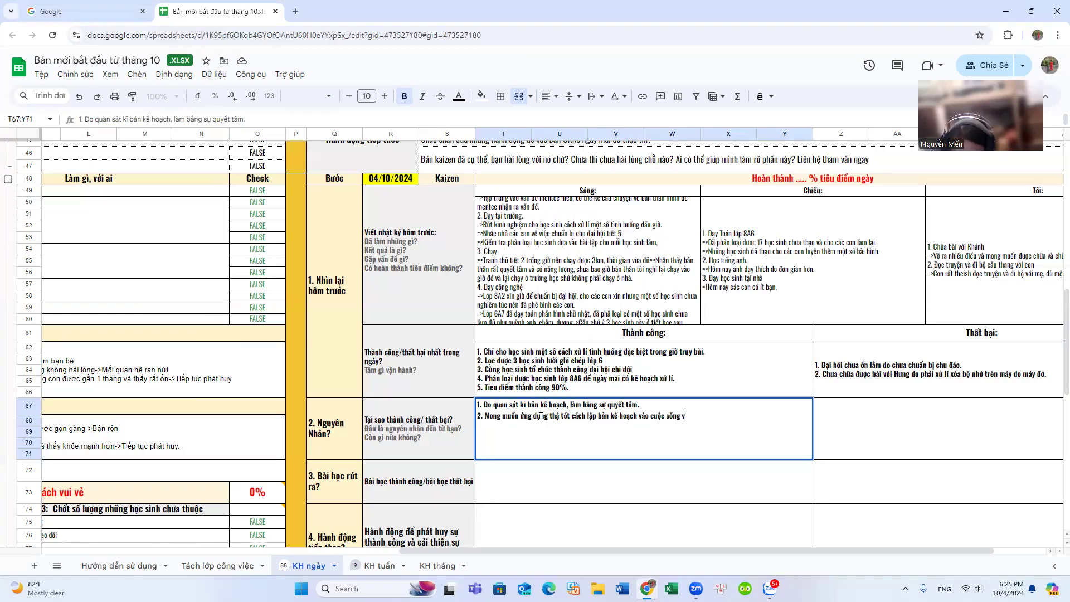
pyautogui.write('ì bản thân')
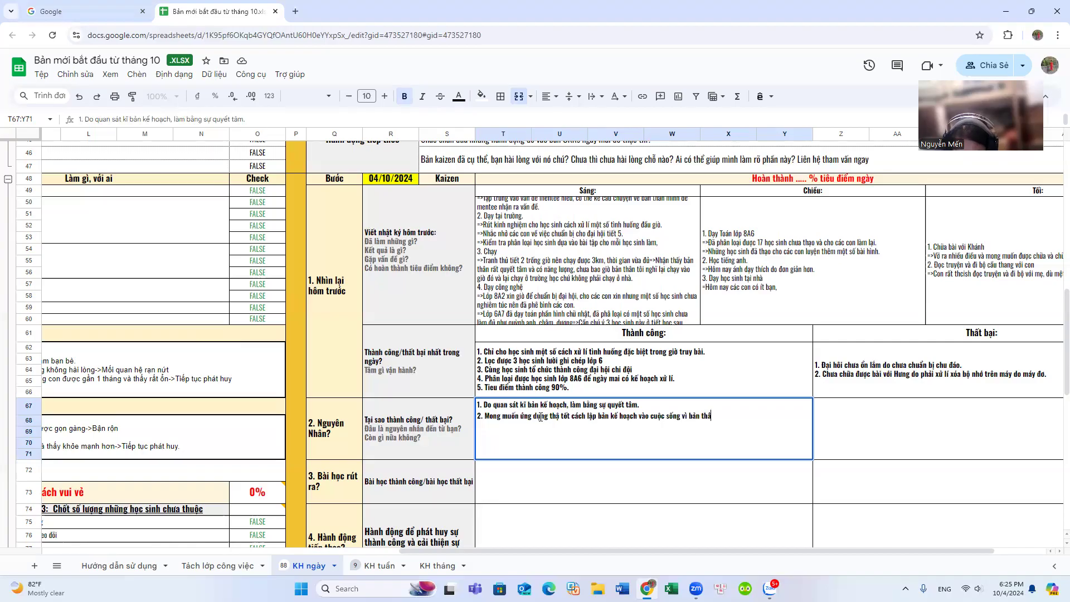
pyautogui.write(' nhận ra rất nhie')
pyautogui.write('u điều bo')
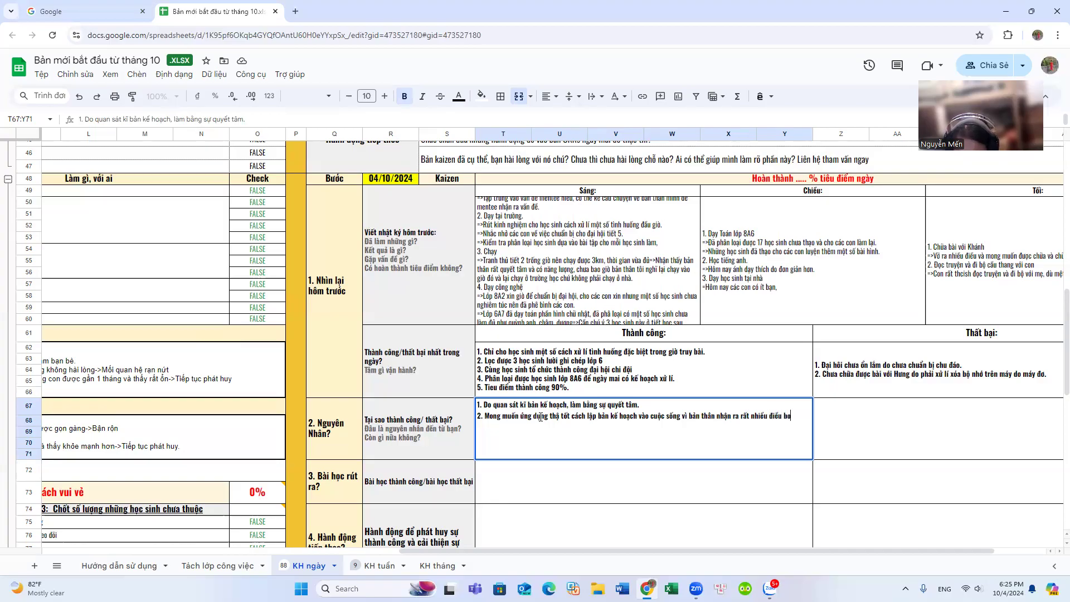
pyautogui.press('BackSpace')
pyautogui.write('ổ ích mỗ')
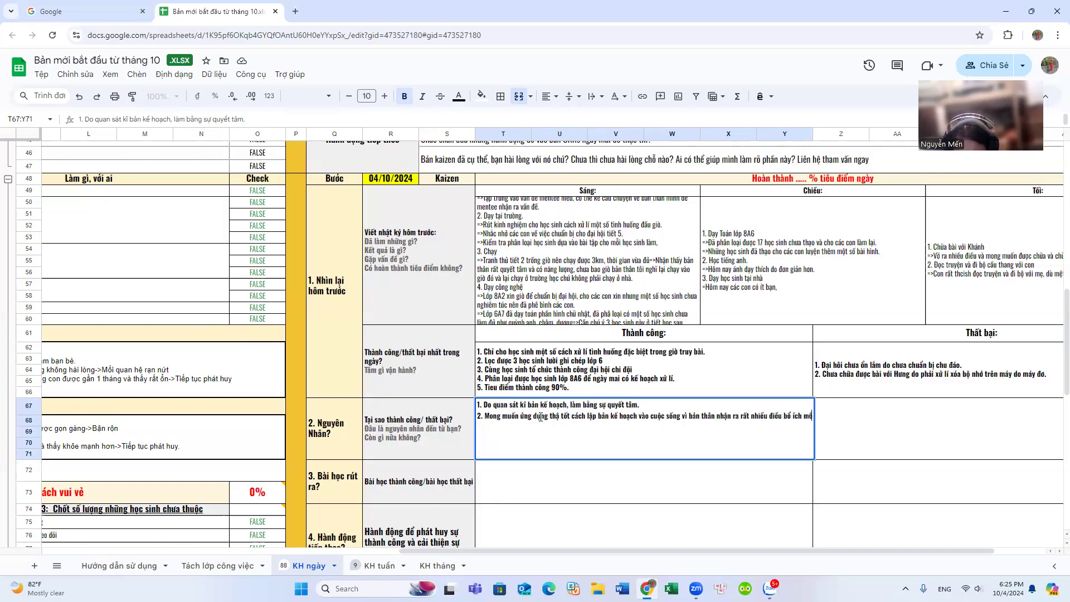
pyautogui.write('i khi h mỗi khi học')
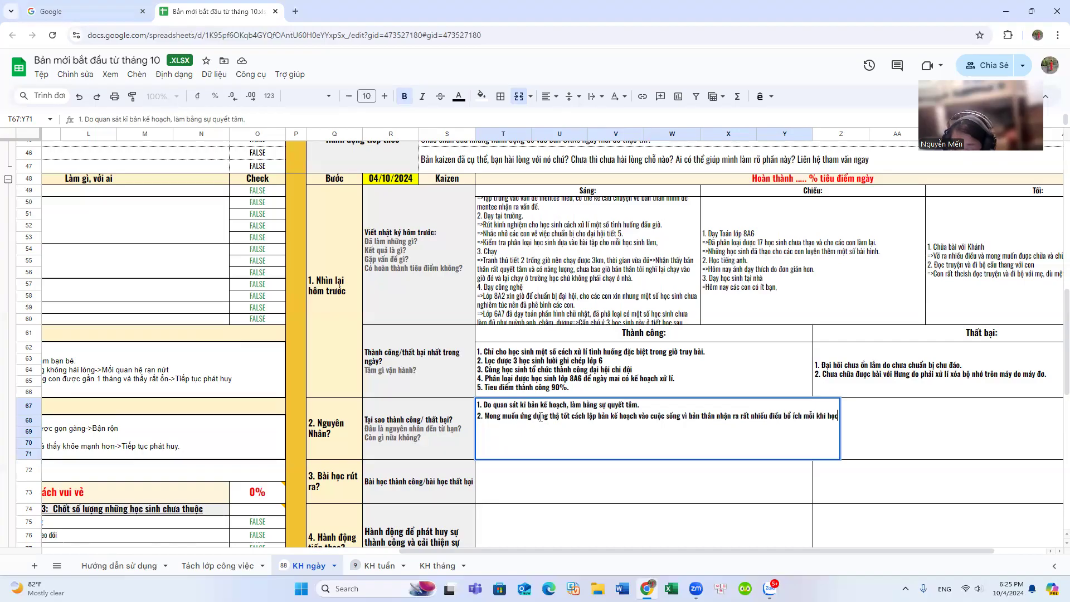
pyautogui.press('BackSpace')
pyautogui.press('BackSpace')
pyautogui.press('BackSpace')
pyautogui.press('BackSpace')
pyautogui.press('BackSpace')
pyautogui.press('BackSpace')
pyautogui.press('BackSpace')
pyautogui.press('BackSpace')
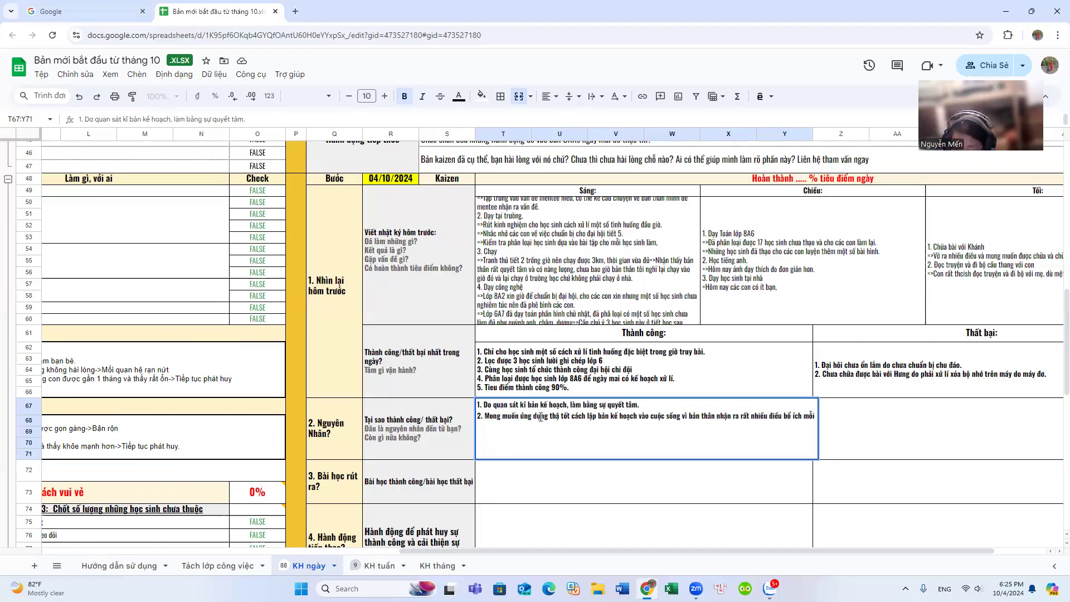
pyautogui.write('buổi học')
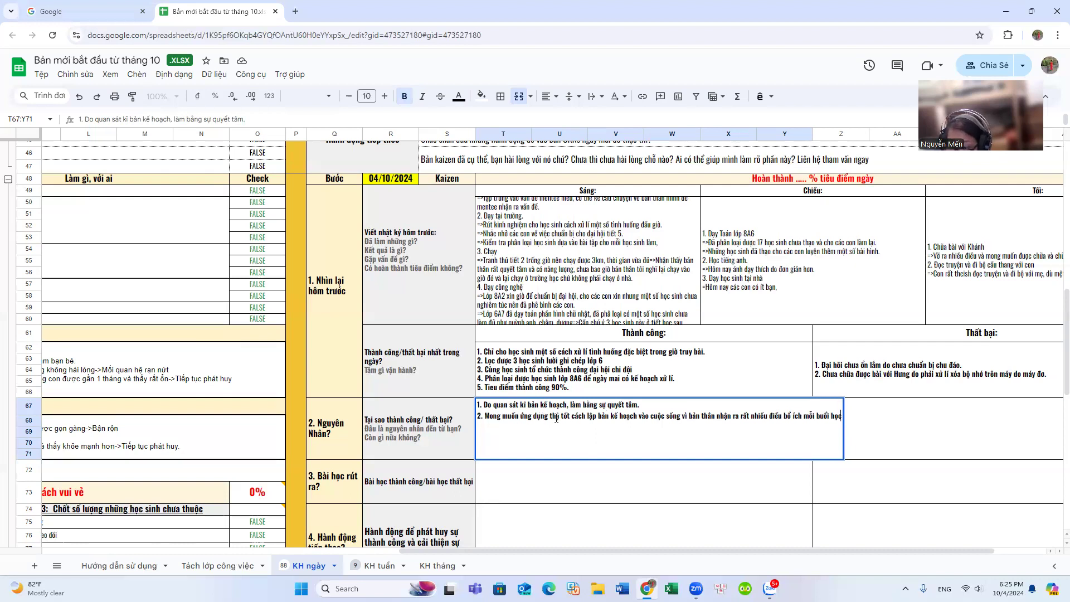
# - Correct the word "thậ" to "thật" in item 2 of the Nguyên Nhân cell and finish editing the cell
pyautogui.click(560, 415)
pyautogui.write('t')
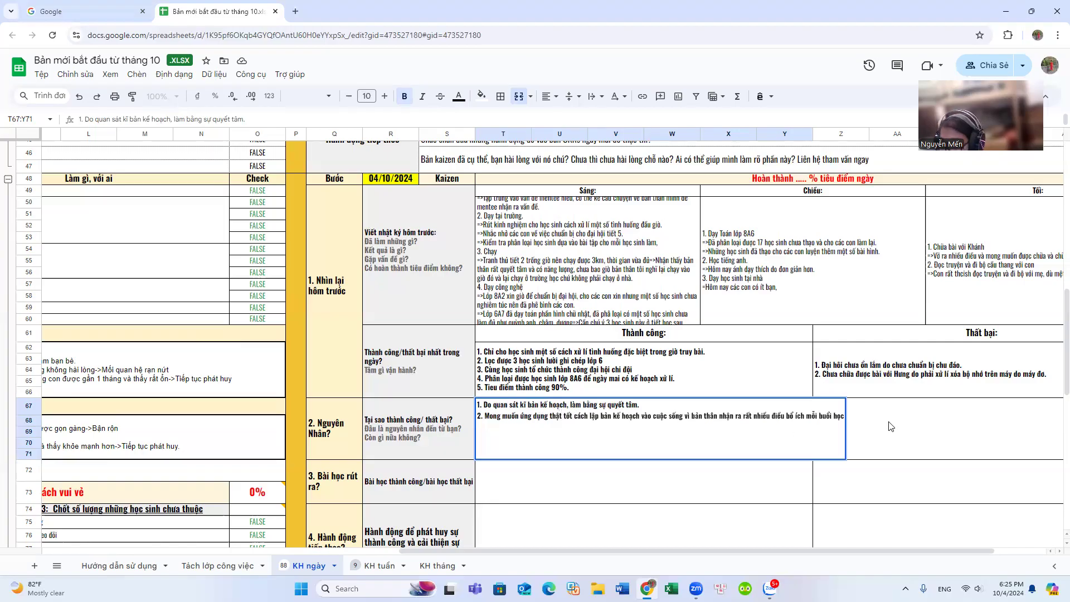
pyautogui.click(747, 441)
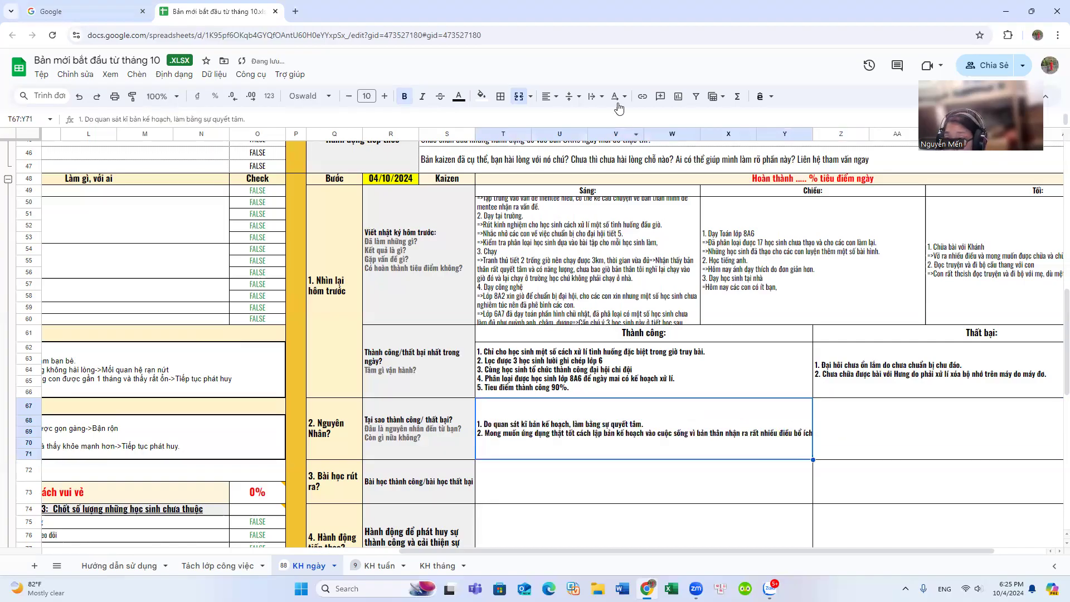
# - Wrap the text in the merged cell T67:Y71 listing the causes of success
pyautogui.click(596, 96)
pyautogui.click(616, 119)
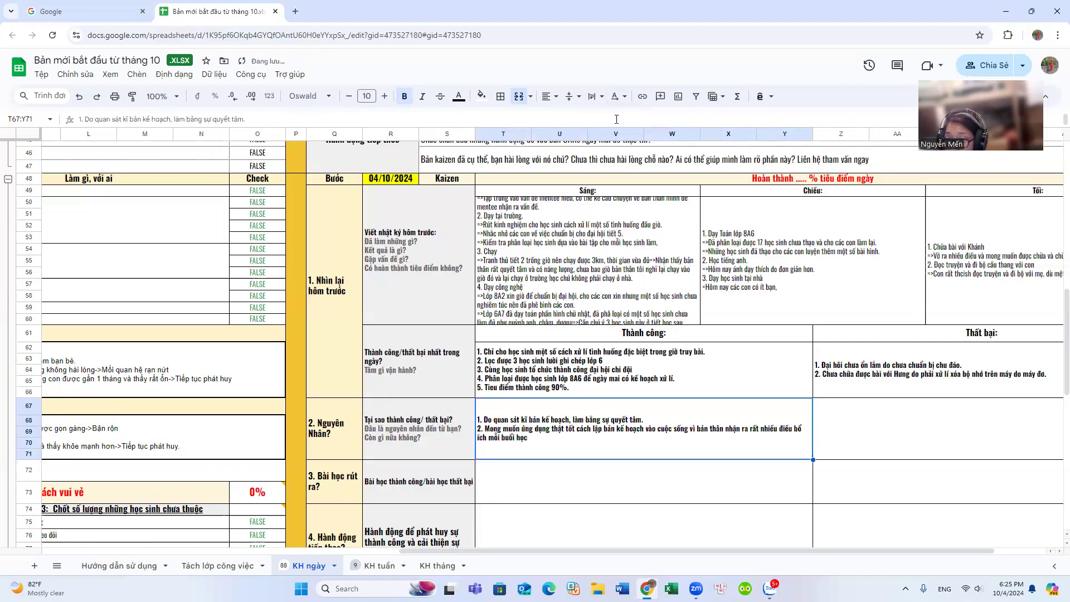
# - Enter the first cause of failure in merged cell Z67:AE71 as "1. Công việc quá dày đặc nên có việc làm chưa kĩ."
pyautogui.click(839, 414)
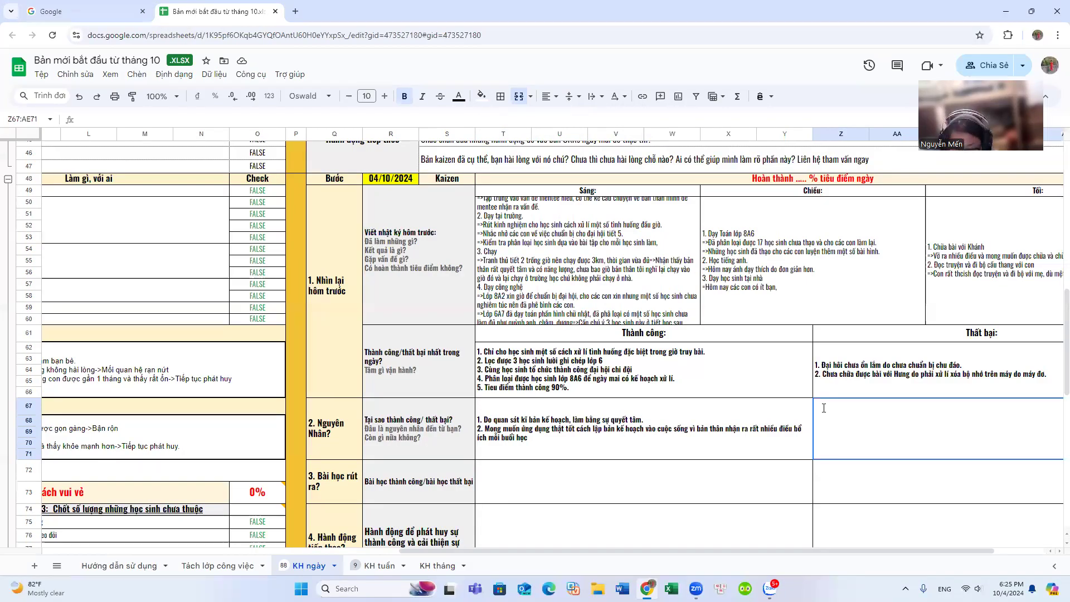
pyautogui.write('1.')
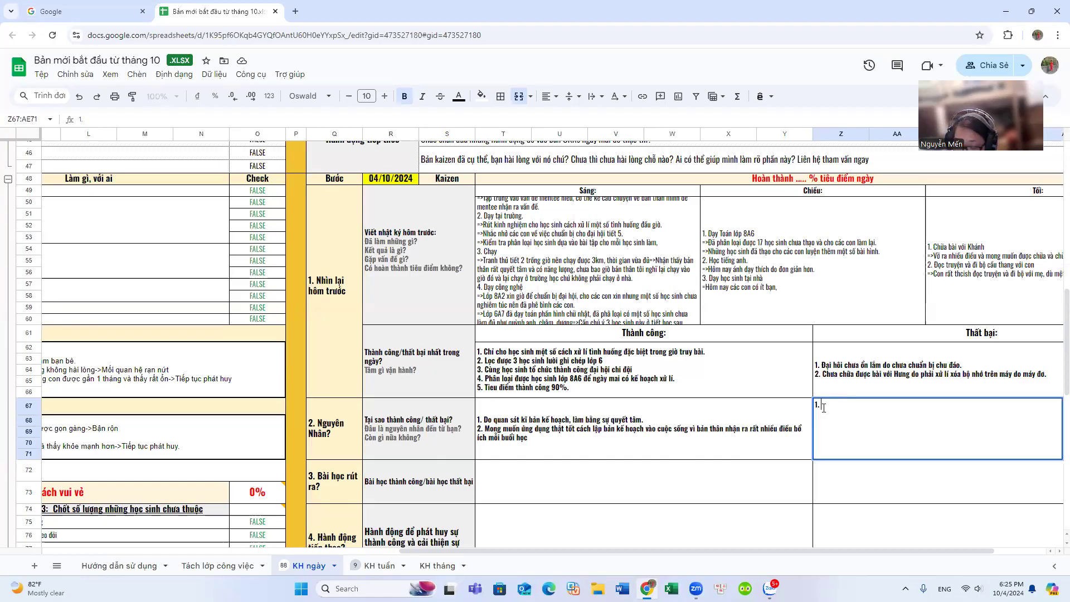
pyautogui.write(' Công v')
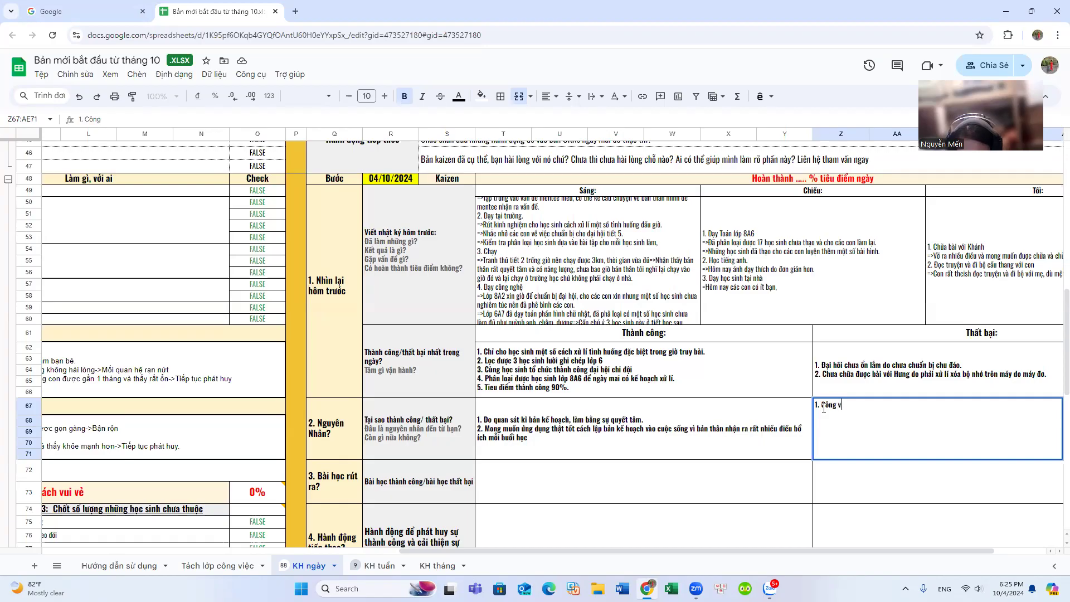
pyautogui.write('iêech quá ')
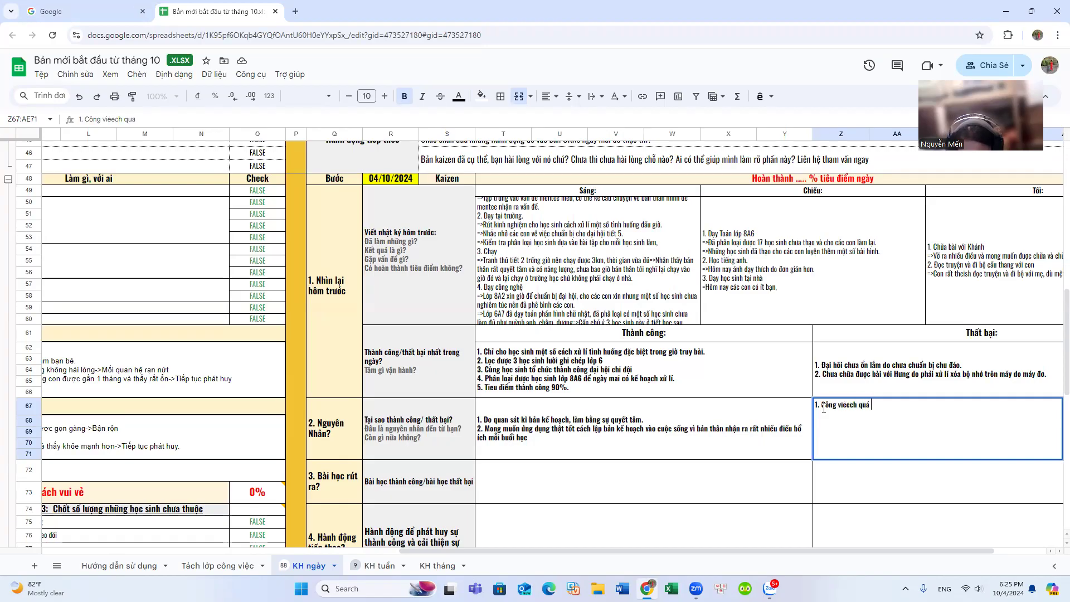
pyautogui.write('day đặc')
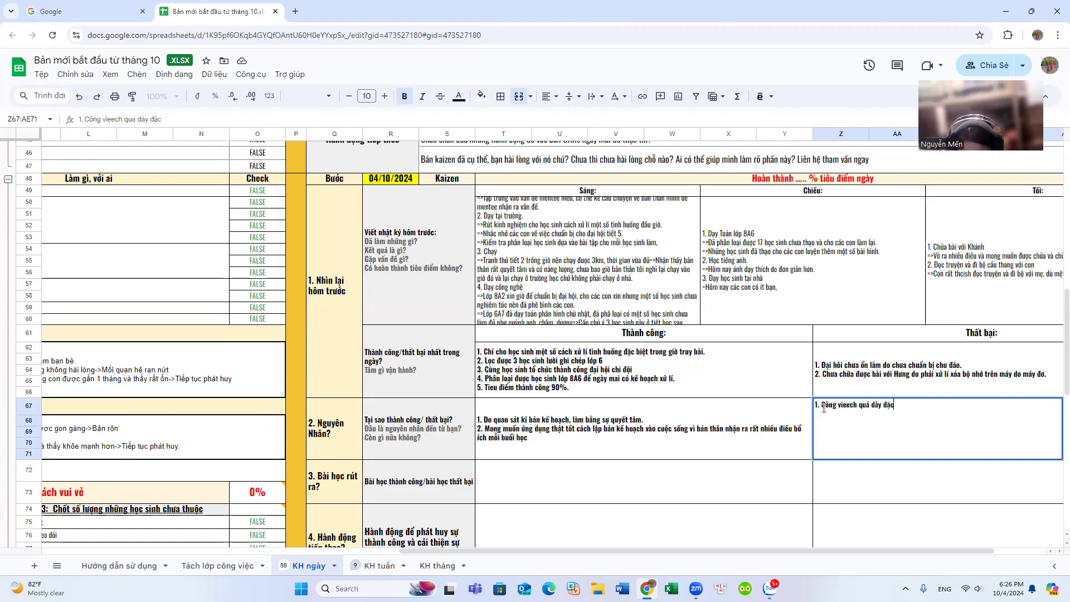
pyautogui.write(' neên chưa kie')
pyautogui.press('BackSpace')
pyautogui.press('BackSpace')
pyautogui.press('BackSpace')
pyautogui.press('BackSpace')
pyautogui.press('BackSpace')
pyautogui.press('BackSpace')
pyautogui.press('BackSpace')
pyautogui.press('BackSpace')
pyautogui.press('BackSpace')
pyautogui.write('có việc làm chưa k')
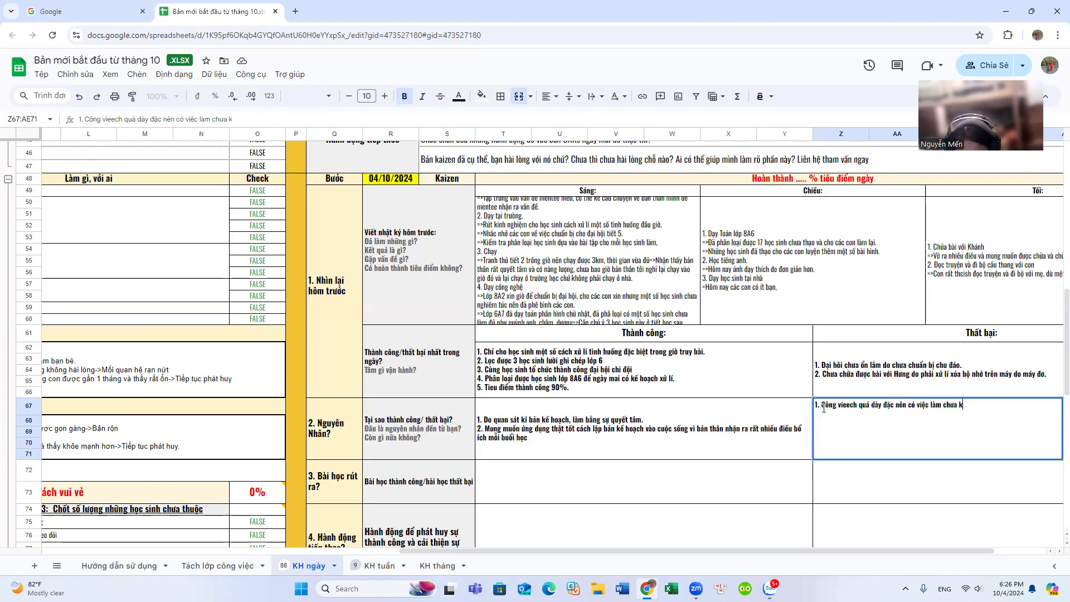
pyautogui.write('ĩ.')
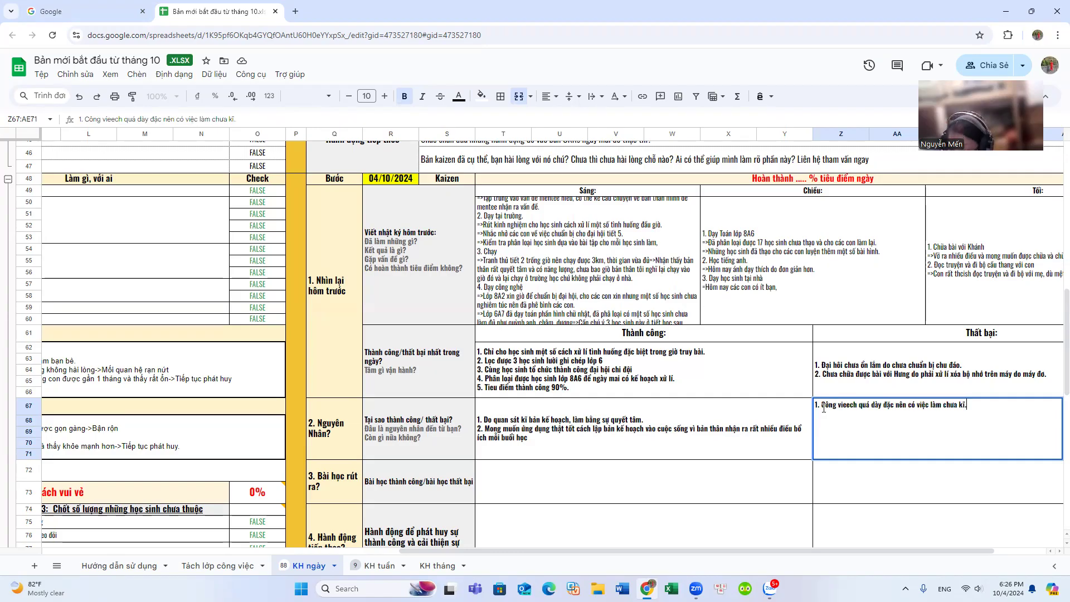
pyautogui.doubleClick(857, 405)
pyautogui.press('BackSpace')
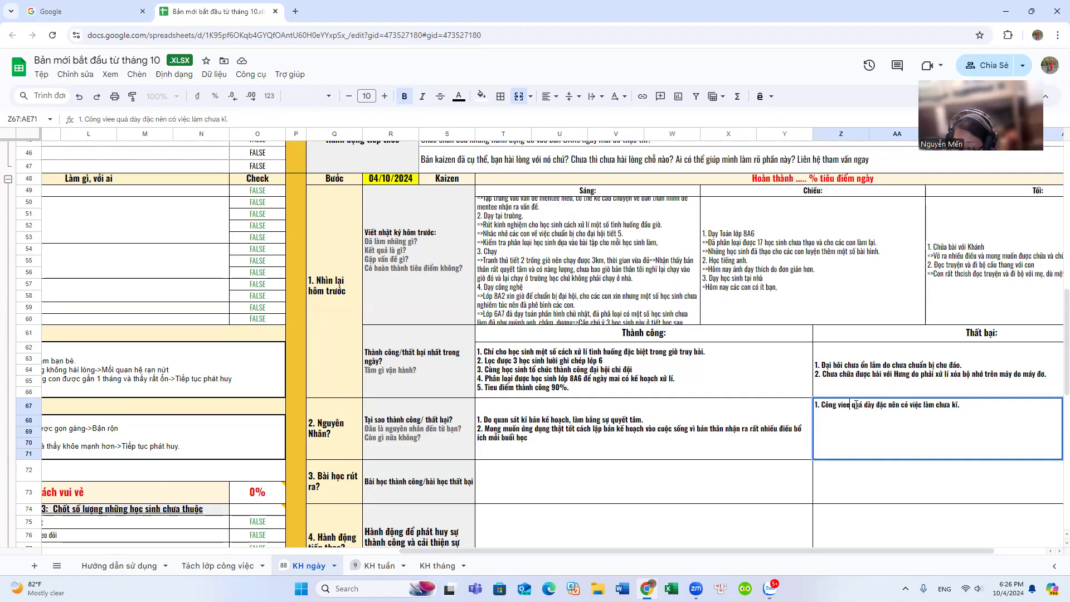
pyautogui.write('việc')
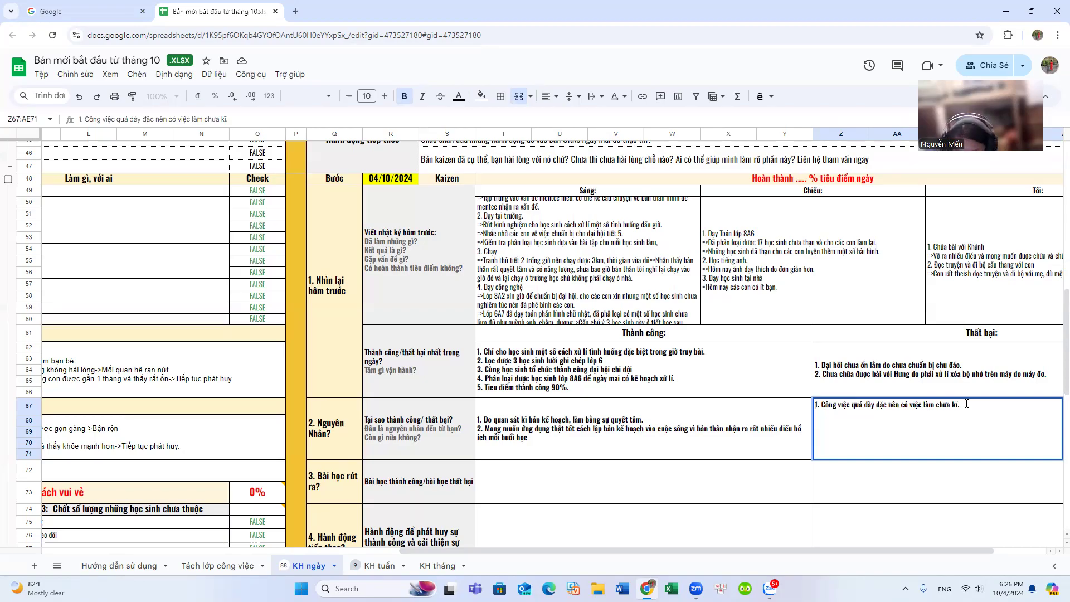
# - Add a second line to the failure-cause cell reading "2. Đôi lúc còn lề mề, xử lí chưa nhanh."
pyautogui.write('2. Đôi')
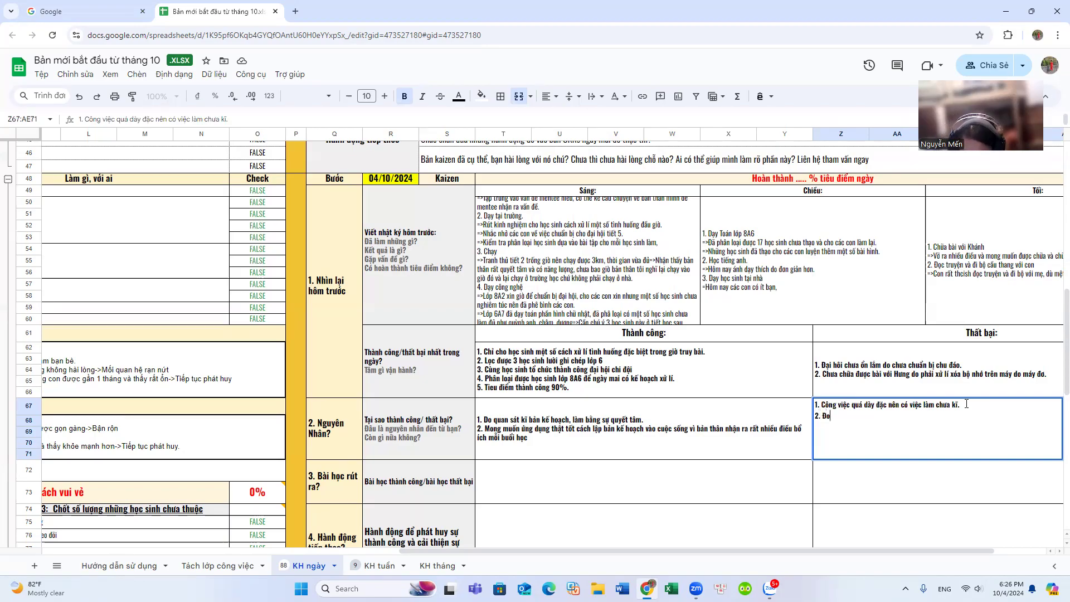
pyautogui.write(' luc sconf lề mề')
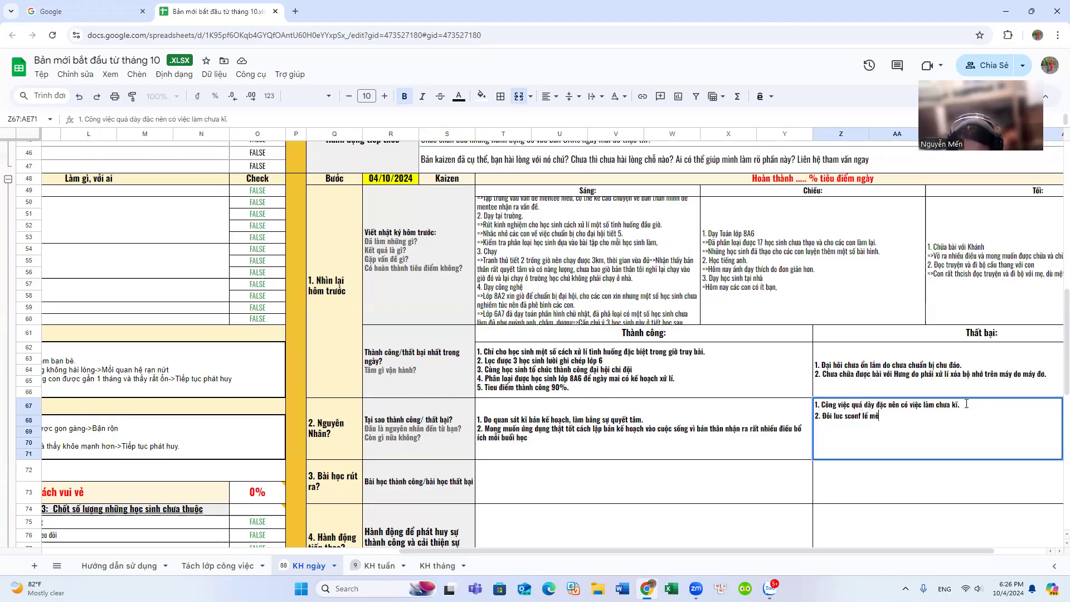
pyautogui.write(', xu')
pyautogui.write(' lí chưa nhan')
pyautogui.write('h.')
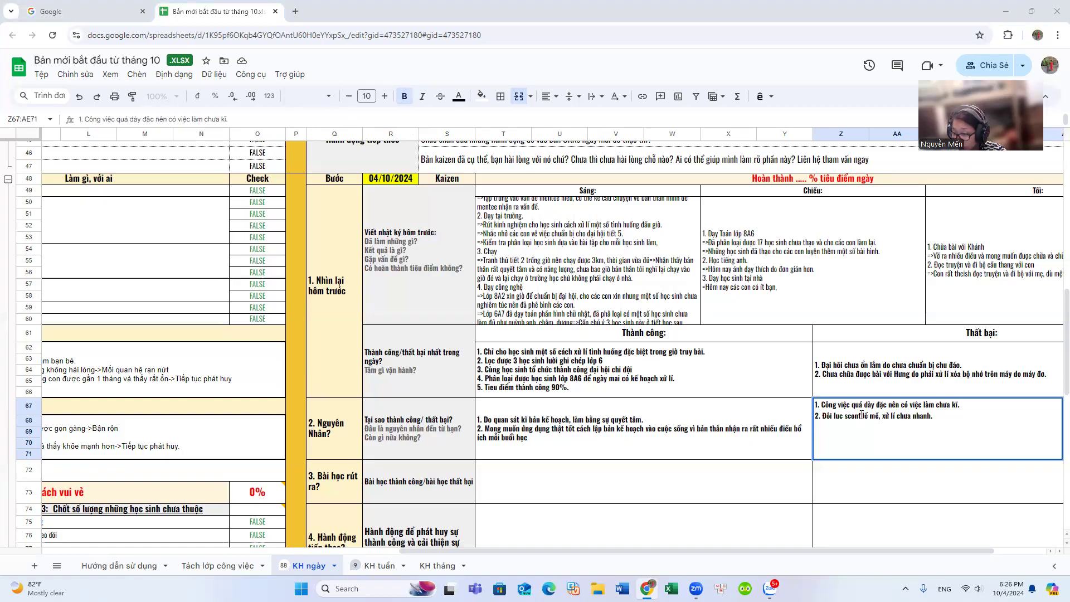
pyautogui.press('BackSpace')
pyautogui.press('BackSpace')
pyautogui.press('BackSpace')
pyautogui.press('BackSpace')
pyautogui.press('BackSpace')
pyautogui.press('BackSpace')
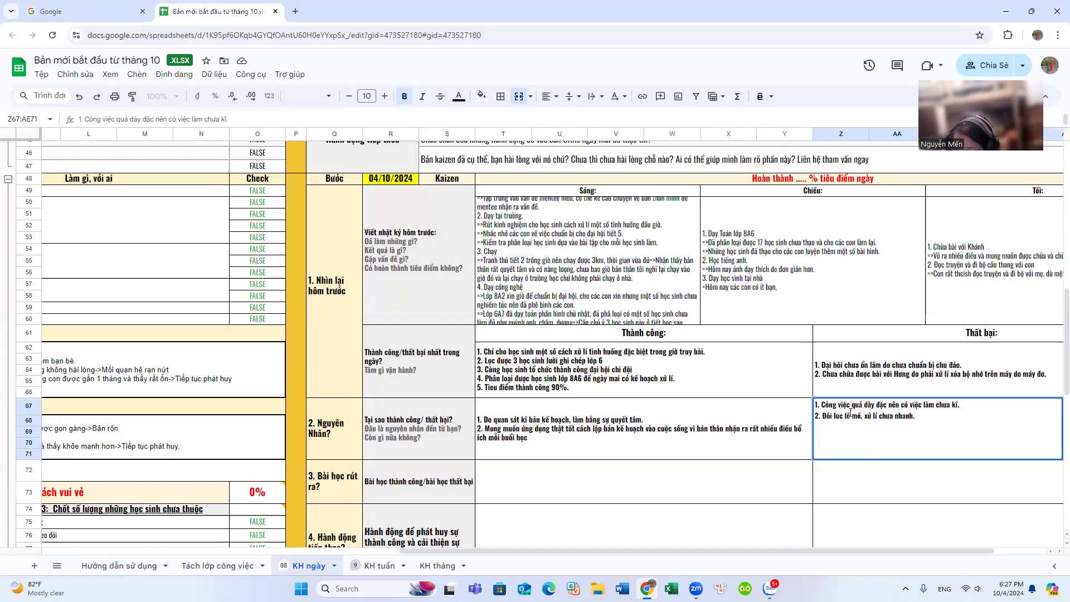
pyautogui.write('s')
pyautogui.press('BackSpace')
pyautogui.press('BackSpace')
pyautogui.press('BackSpace')
pyautogui.press('BackSpace')
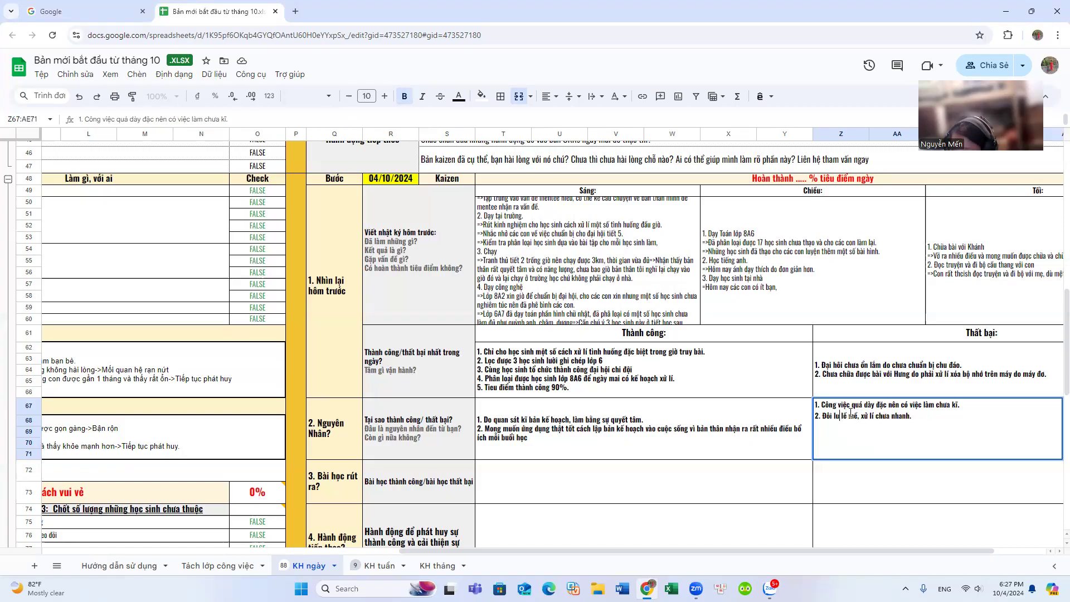
pyautogui.write('luc')
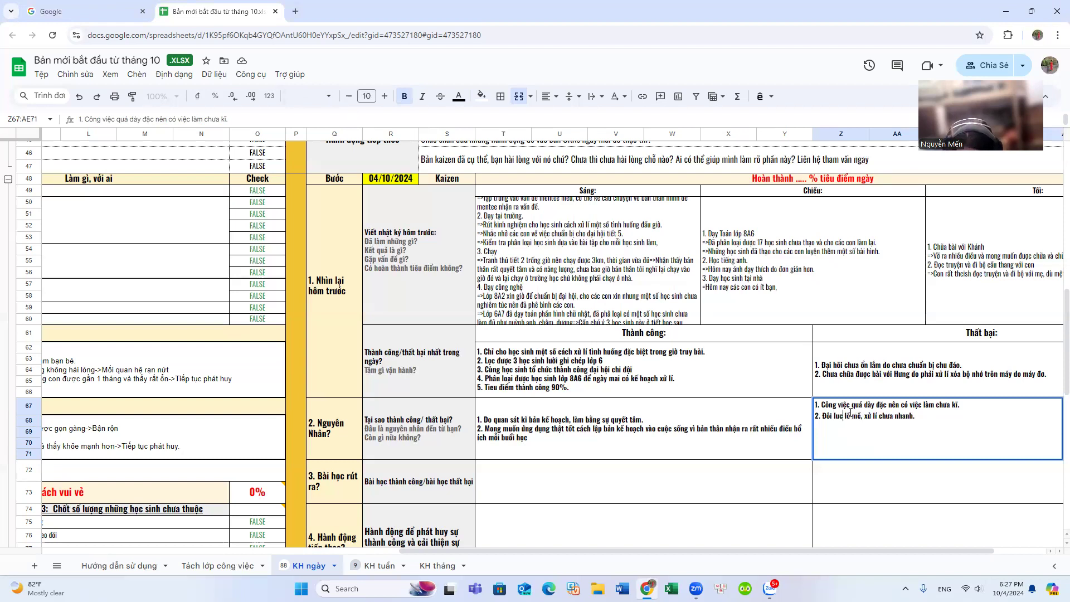
pyautogui.write(' còn')
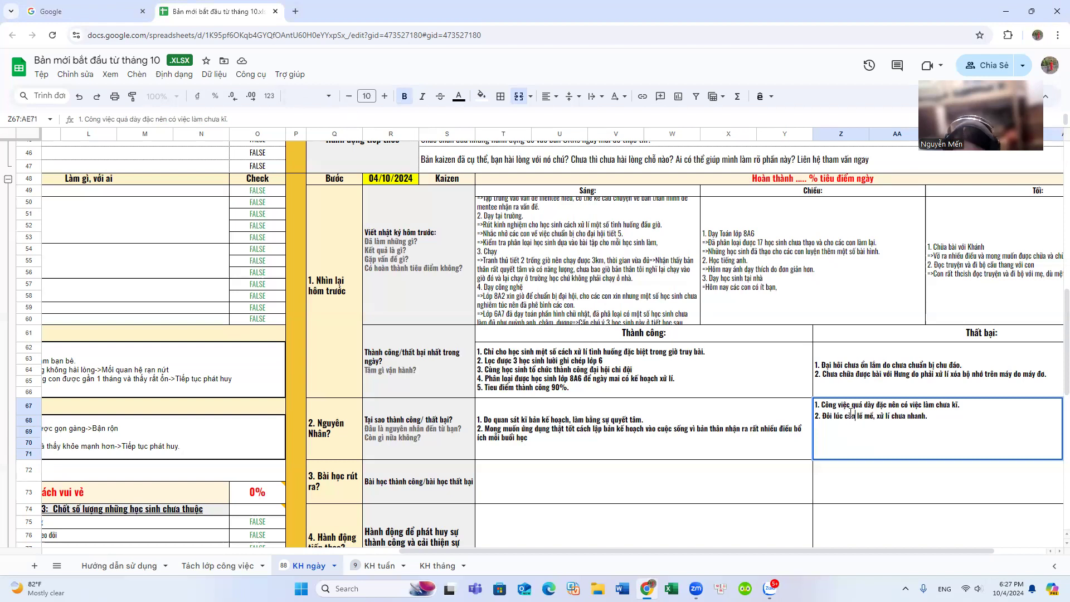
# - Begin the lesson learned from success in merged cell T72:Y73 with "1. Cần"
pyautogui.click(553, 479)
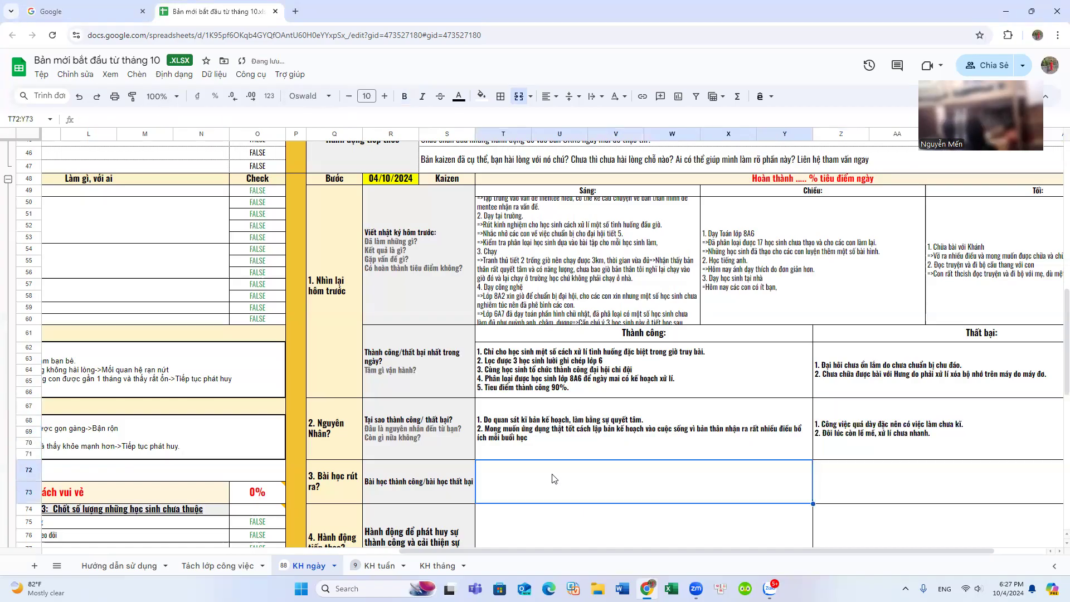
pyautogui.scroll(-1, 550, 478)
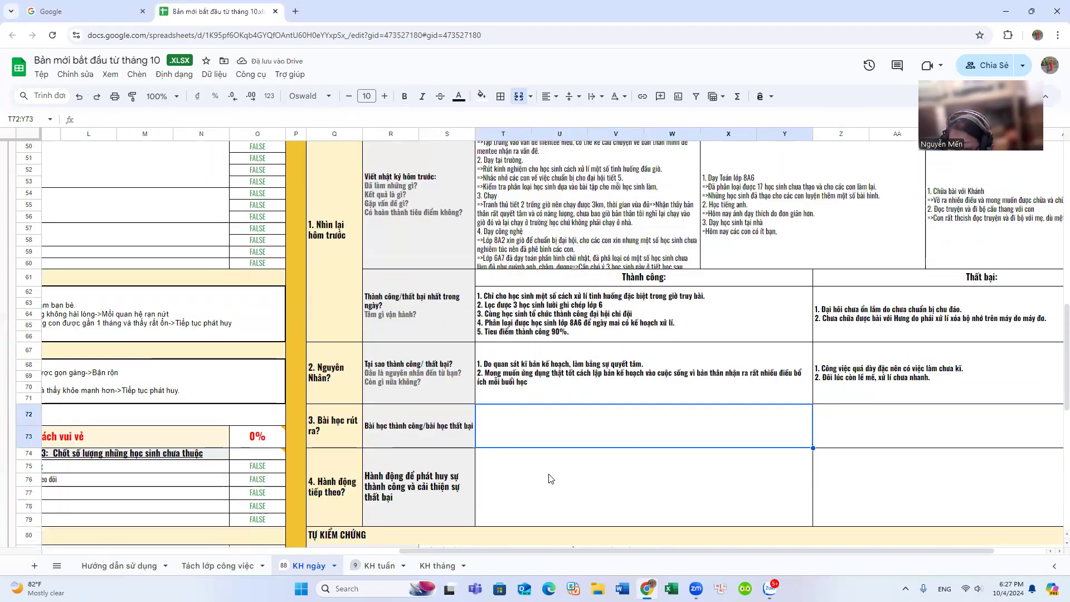
pyautogui.doubleClick(500, 414)
pyautogui.write('1.')
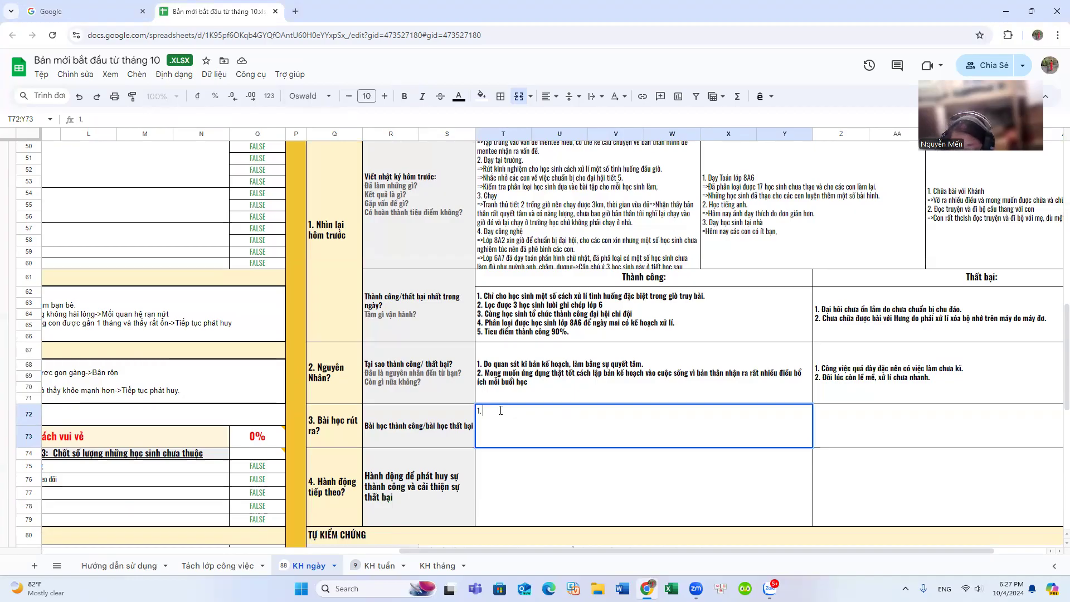
pyautogui.write('Cần')
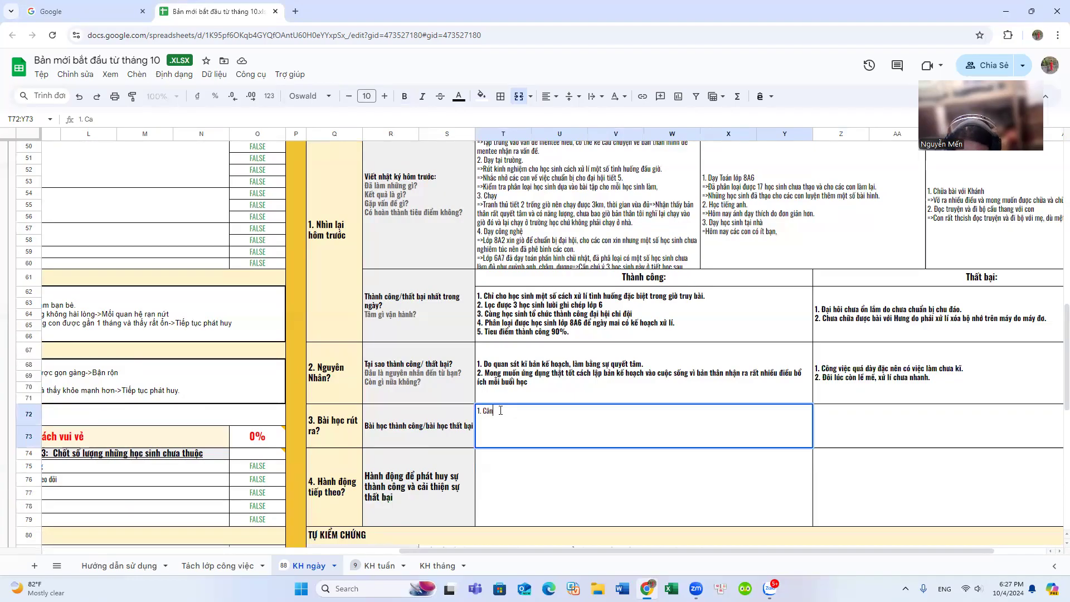
pyautogui.write(' qo dong đội ')
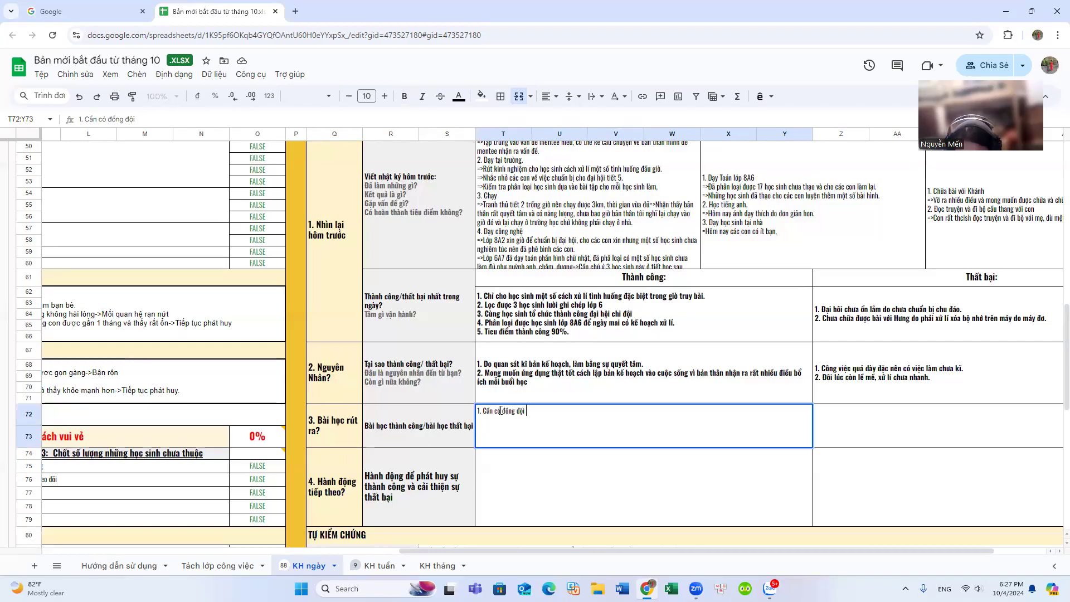
pyautogui.write('h')
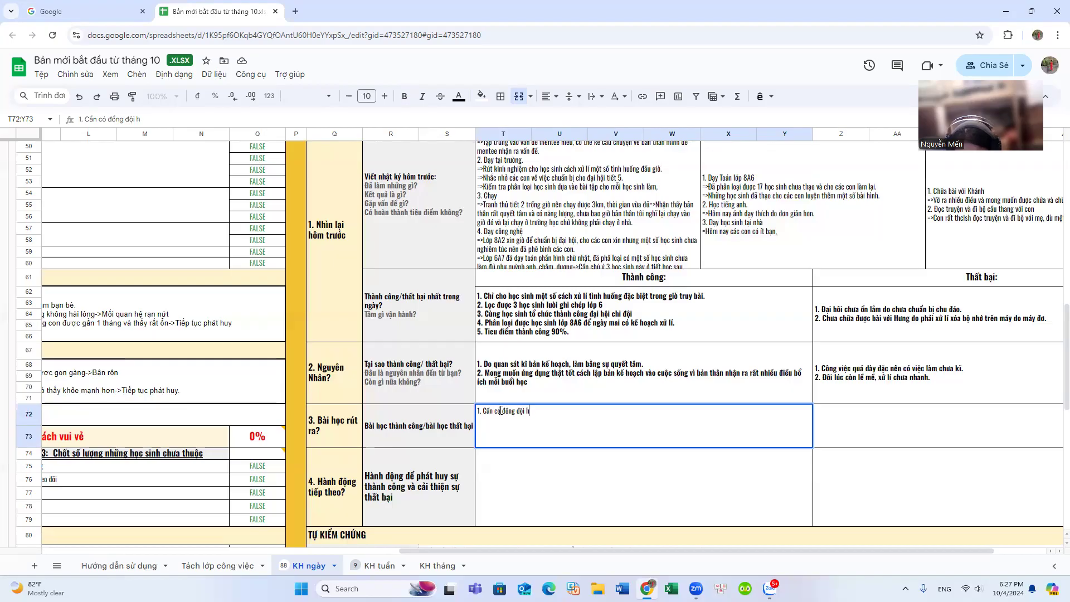
pyautogui.write('ọc tập vad')
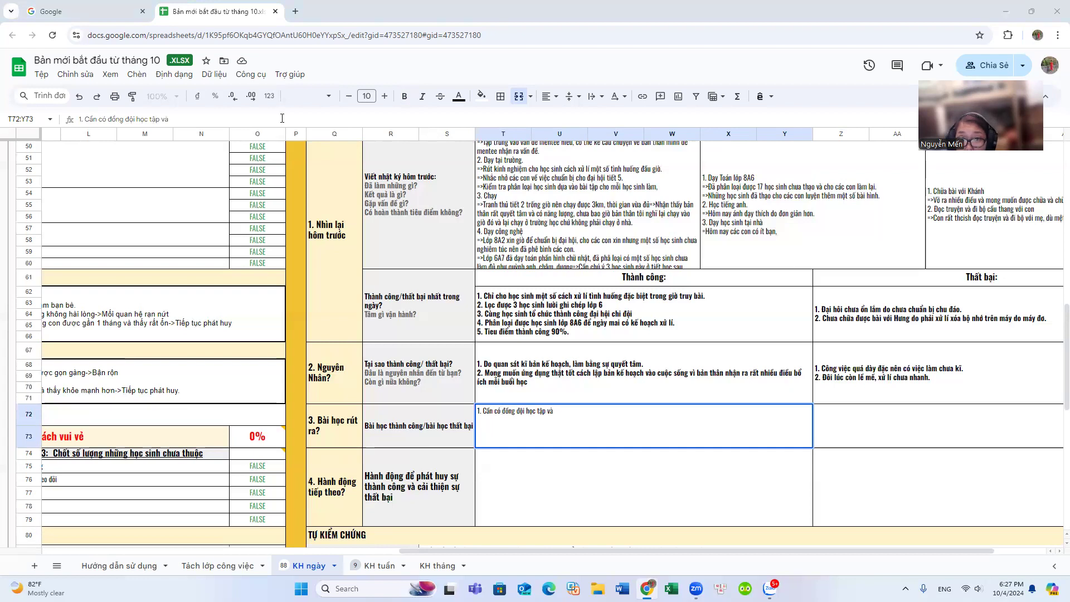
pyautogui.click(565, 410)
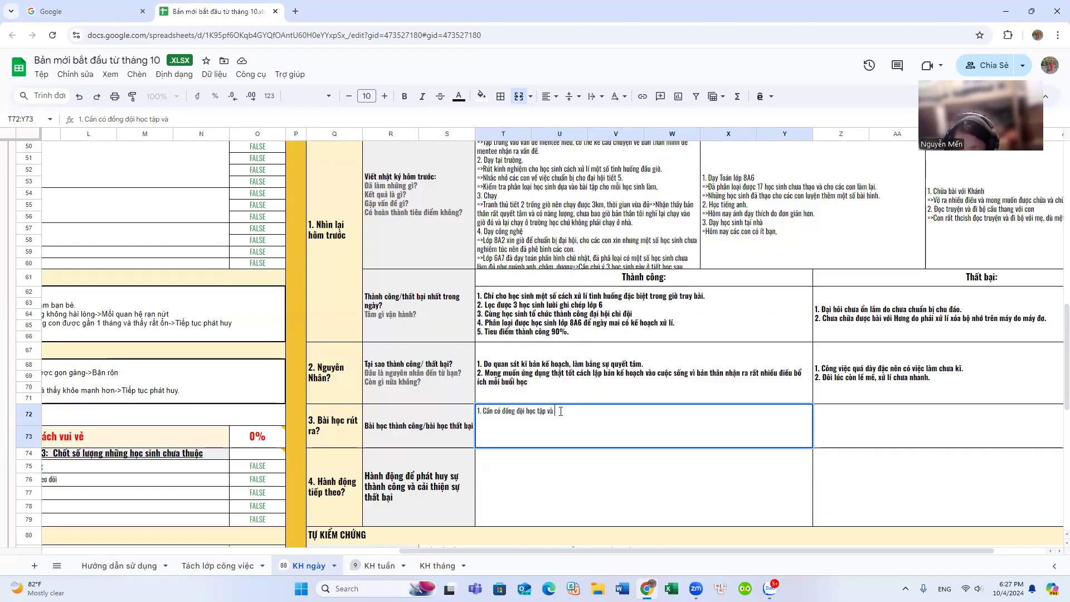
pyautogui.write('rèn luyện sẽ')
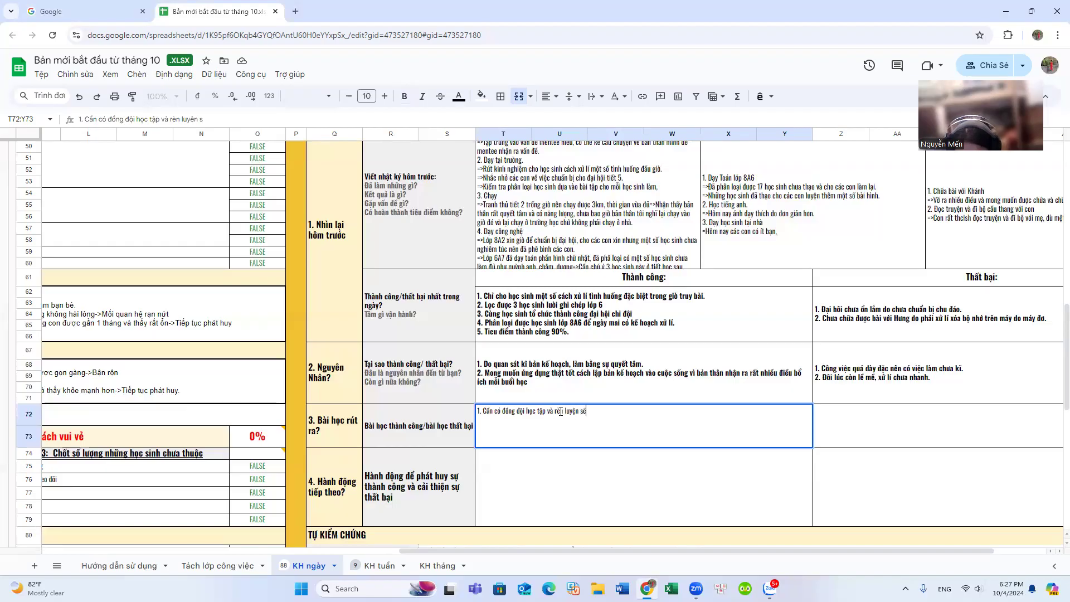
pyautogui.write(' lamgf chpo')
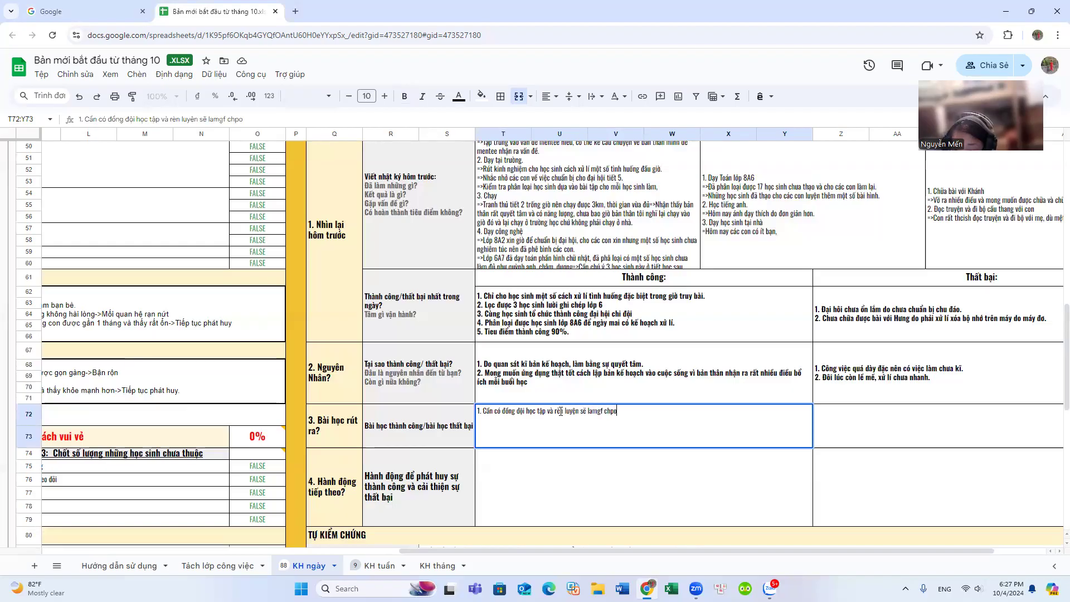
pyautogui.press('BackSpace')
pyautogui.press('BackSpace')
pyautogui.press('BackSpace')
pyautogui.press('BackSpace')
pyautogui.press('BackSpace')
pyautogui.press('BackSpace')
pyautogui.press('BackSpace')
pyautogui.press('BackSpace')
pyautogui.press('BackSpace')
pyautogui.press('BackSpace')
pyautogui.press('BackSpace')
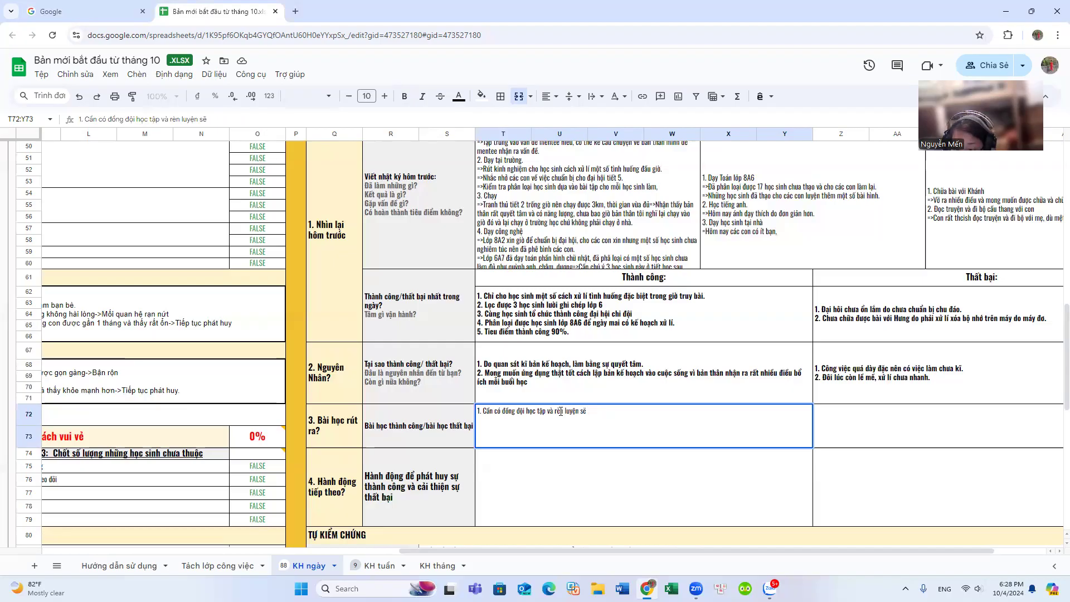
pyautogui.press('BackSpace')
pyautogui.press('BackSpace')
pyautogui.press('BackSpace')
pyautogui.press('BackSpace')
pyautogui.press('BackSpace')
pyautogui.press('BackSpace')
pyautogui.press('BackSpace')
pyautogui.press('BackSpace')
pyautogui.press('BackSpace')
pyautogui.press('BackSpace')
pyautogui.press('BackSpace')
pyautogui.press('BackSpace')
pyautogui.press('BackSpace')
pyautogui.press('BackSpace')
pyautogui.press('BackSpace')
pyautogui.press('BackSpace')
pyautogui.press('BackSpace')
pyautogui.press('BackSpace')
pyautogui.press('BackSpace')
pyautogui.press('BackSpace')
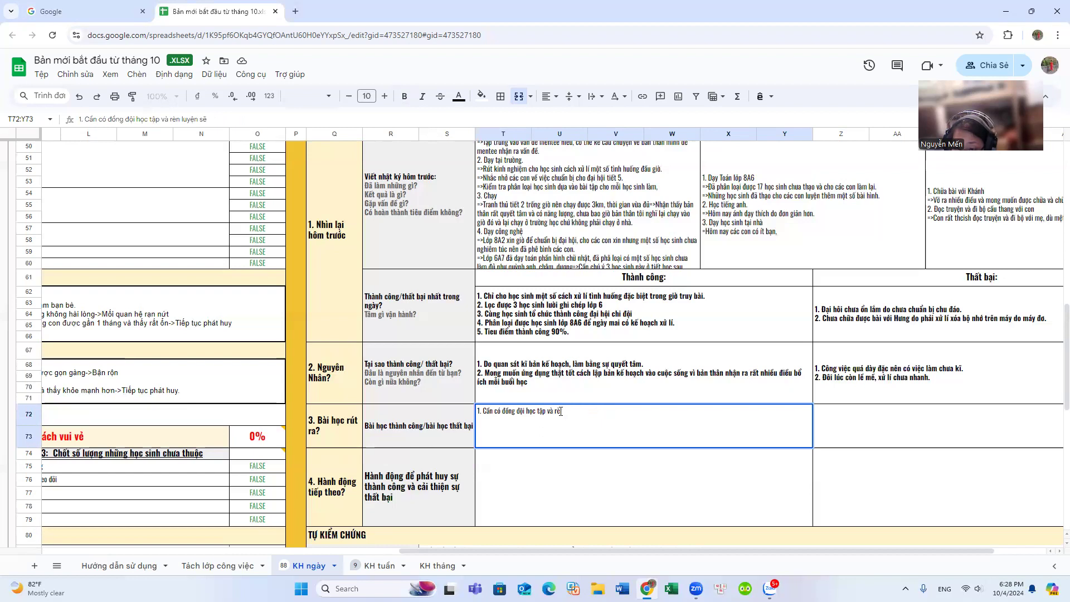
# - Complete the first success lesson as "1. Cần tạo môi trường học tập và rèn luyện cùng đồng đội sẽ có thêm nhiều năng lượng thực thi."
pyautogui.write('tạo môi trường học tập và rèn luyện')
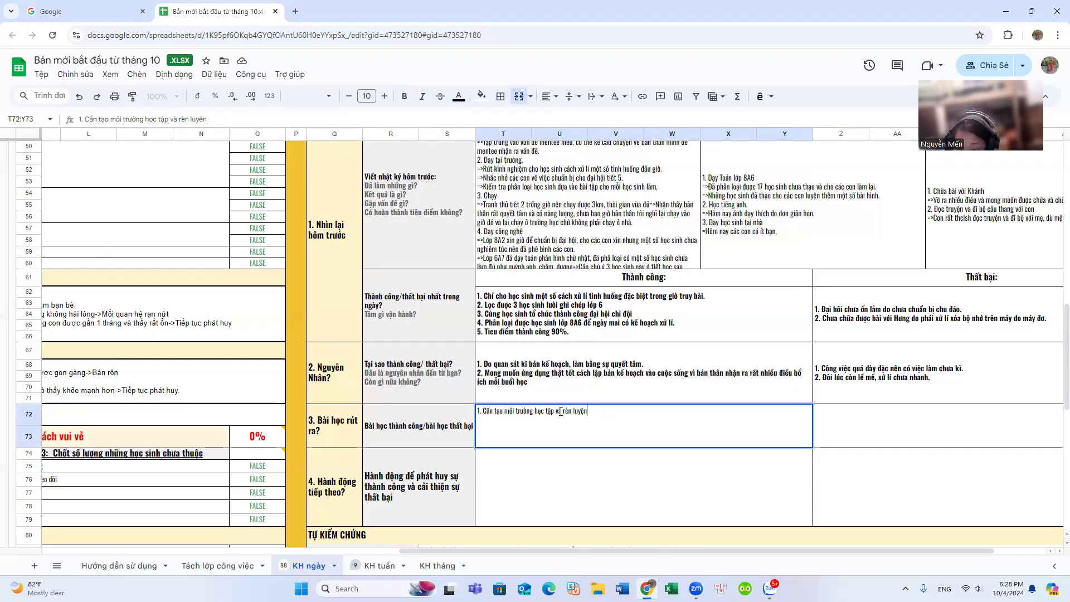
pyautogui.write(' cùng đo')
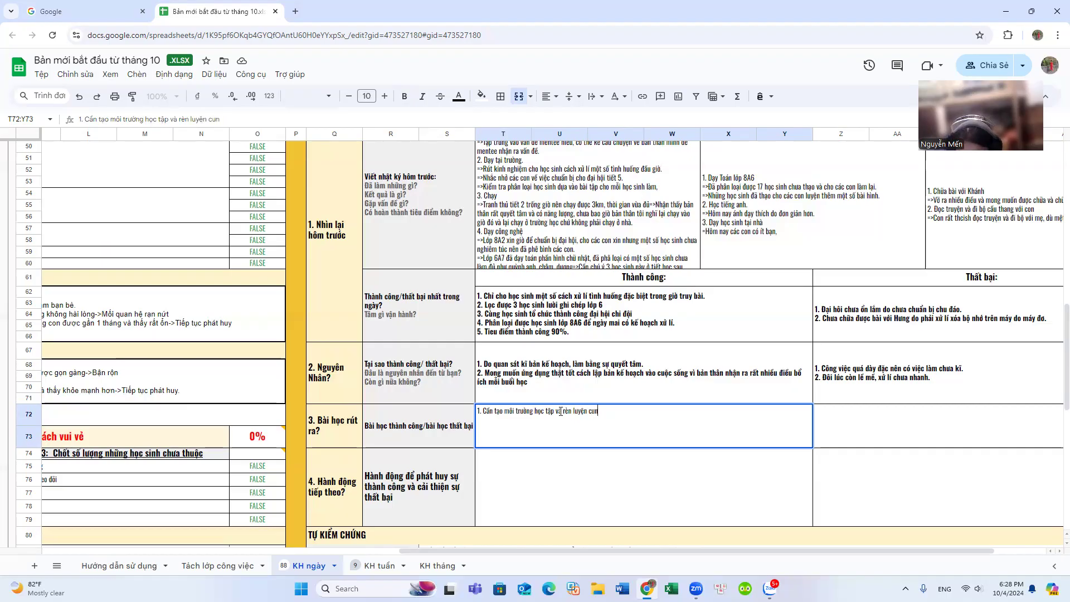
pyautogui.write('ồng đ')
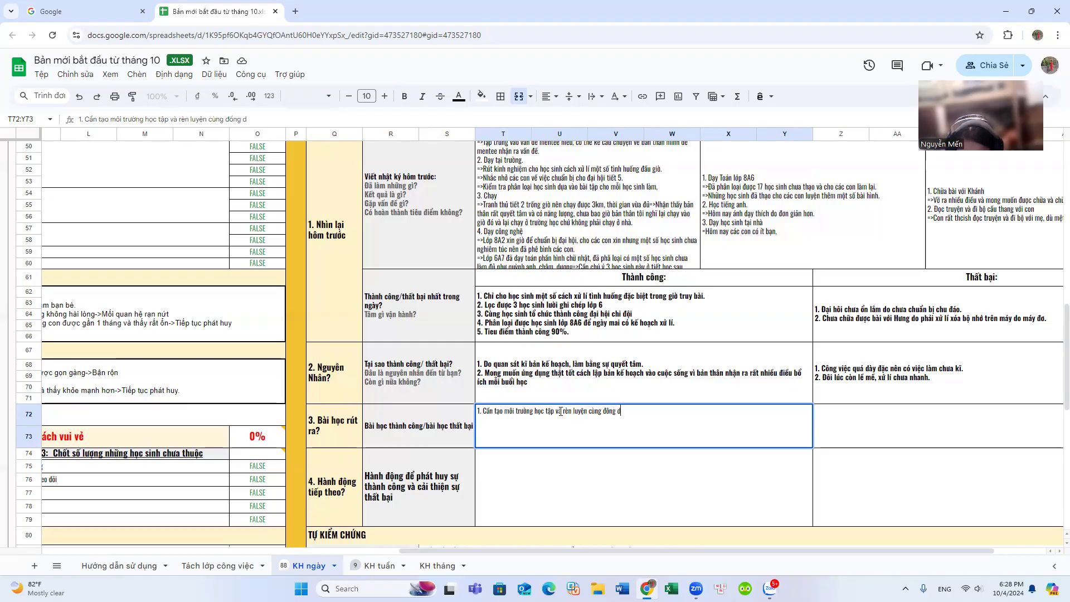
pyautogui.write('ôi sẽ có thăm')
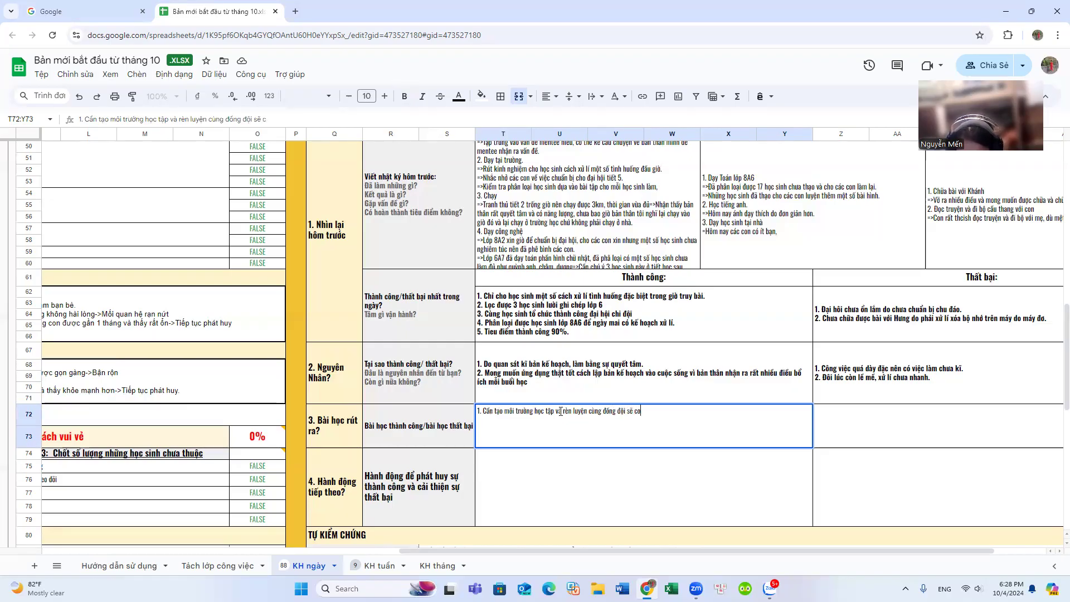
pyautogui.write(' nh')
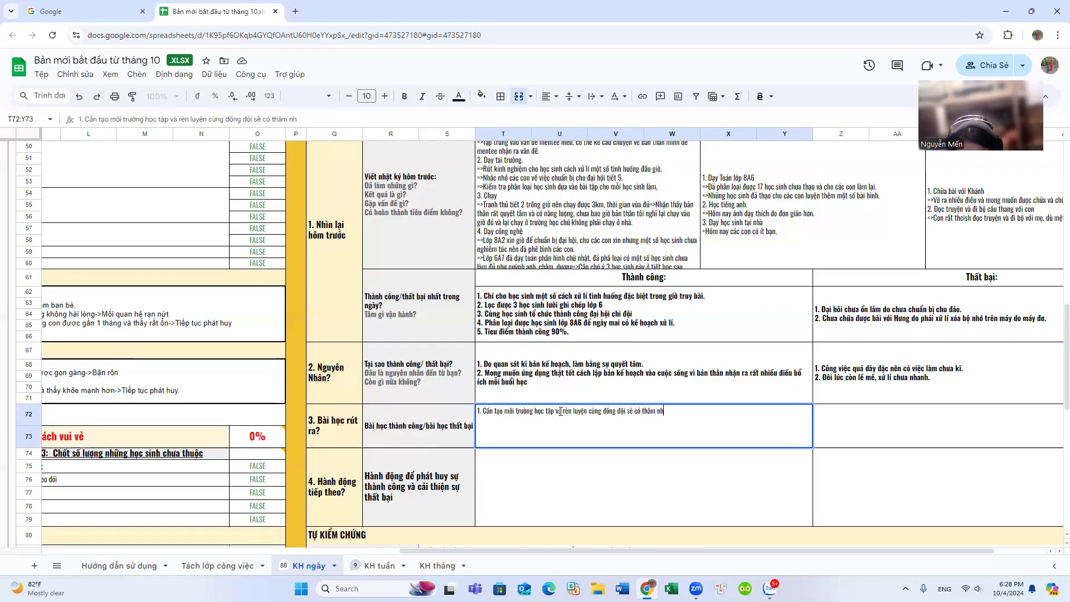
pyautogui.write('iều năng luweowngj th')
pyautogui.write('uc')
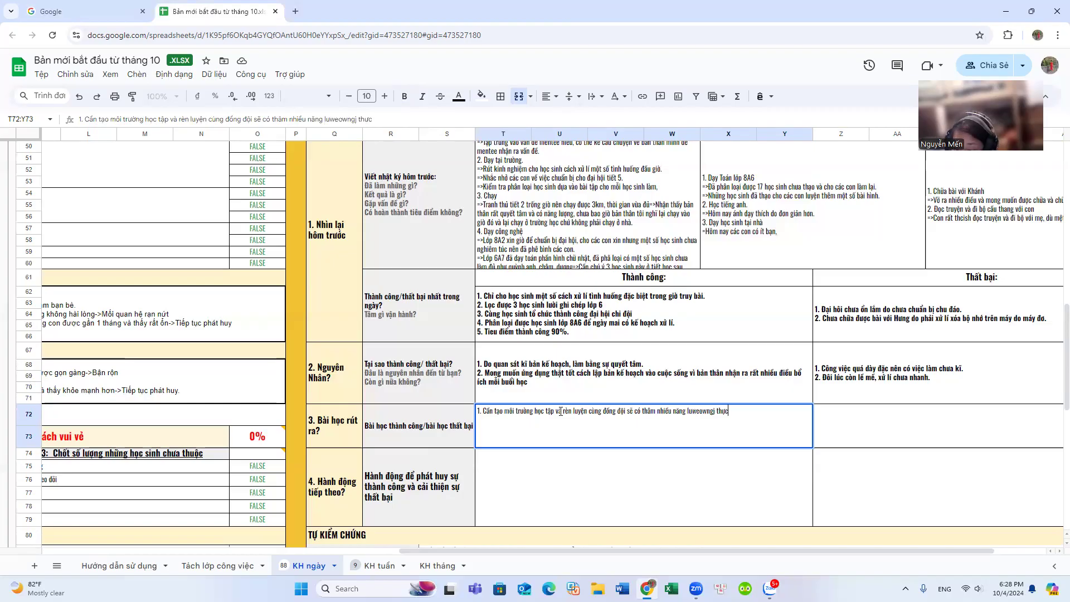
pyautogui.press('BackSpace')
pyautogui.press('BackSpace')
pyautogui.press('BackSpace')
pyautogui.press('BackSpace')
pyautogui.press('BackSpace')
pyautogui.press('BackSpace')
pyautogui.press('BackSpace')
pyautogui.press('BackSpace')
pyautogui.press('BackSpace')
pyautogui.press('BackSpace')
pyautogui.press('BackSpace')
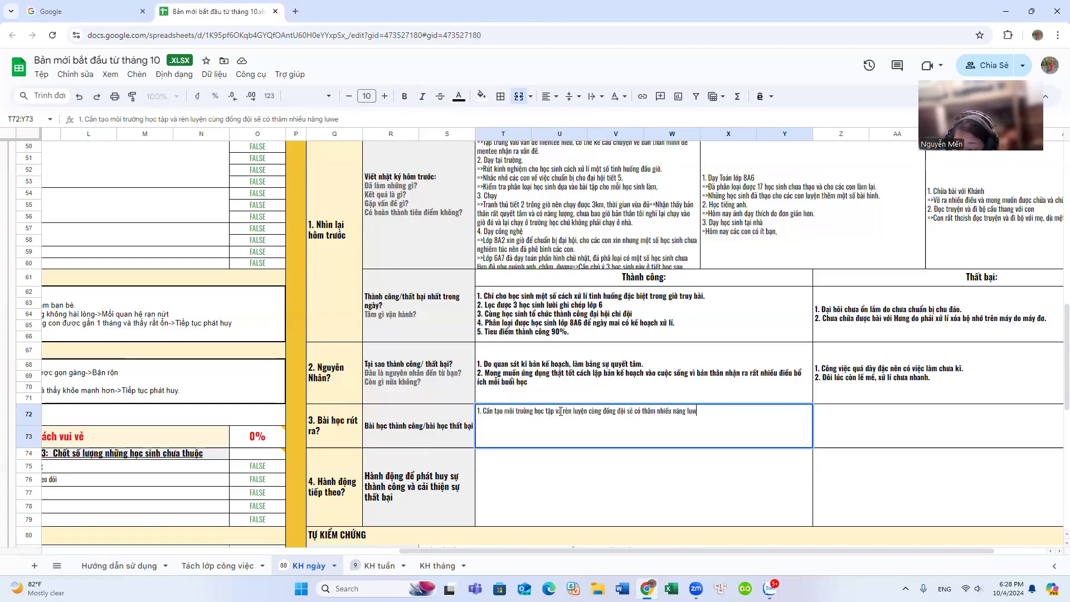
pyautogui.write('ượng th')
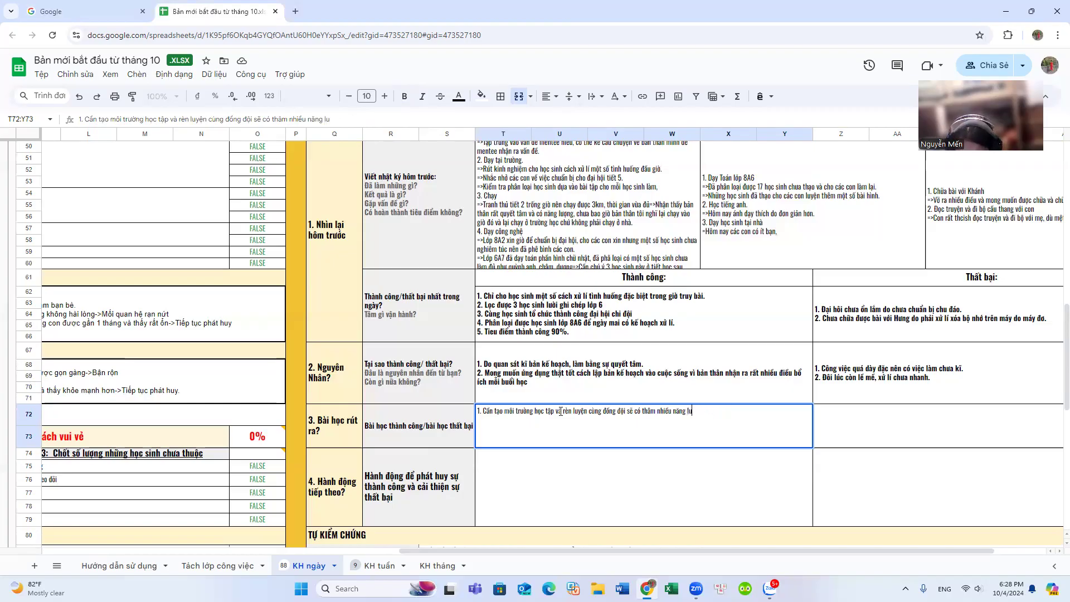
pyautogui.write('ực thi.')
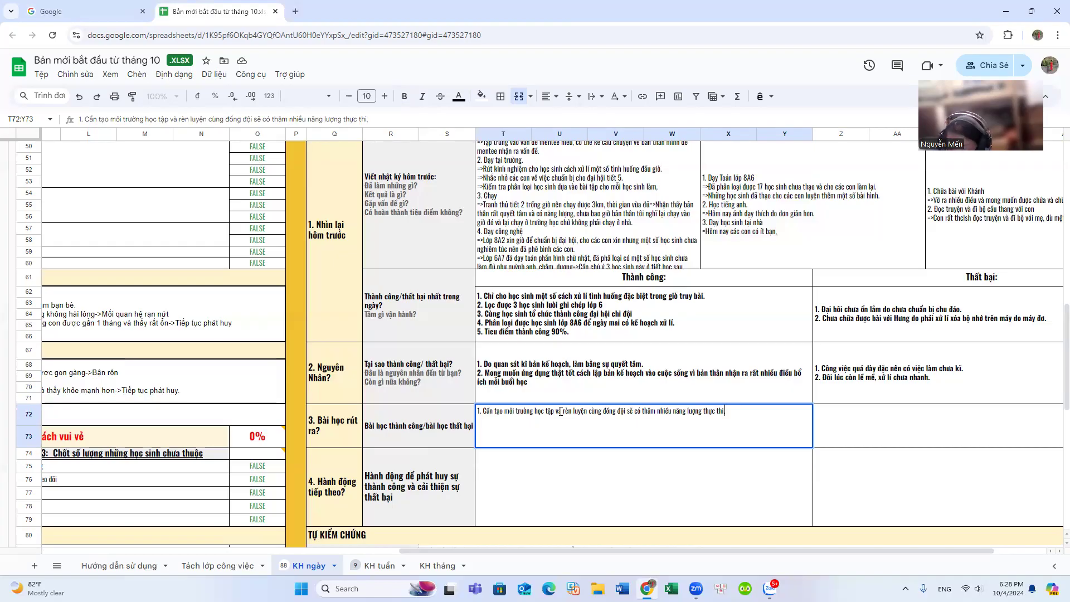
# - Add a second line to the success-lesson cell reading "2. Cần có thái độ học tập và làm việc nghiêm túc"
pyautogui.write('2. Cần co')
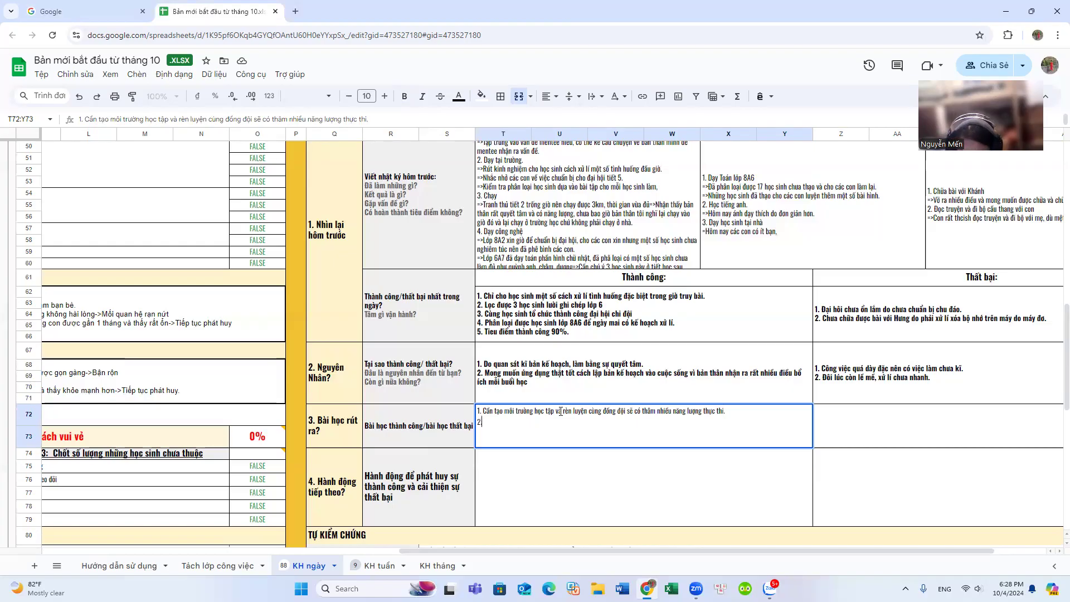
pyautogui.write('s thais ')
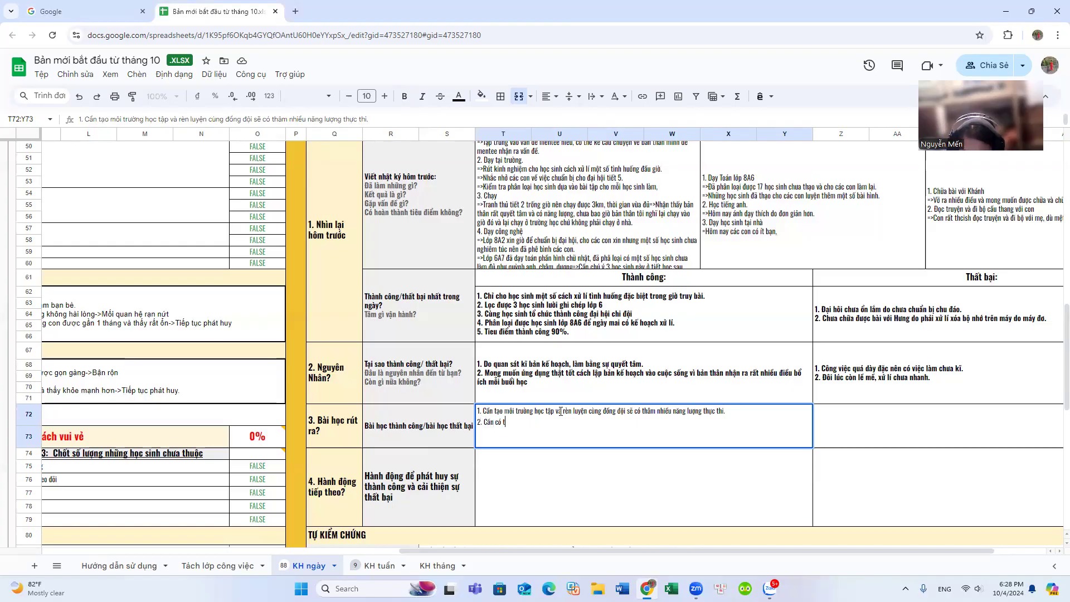
pyautogui.write('ddooj hocj t')
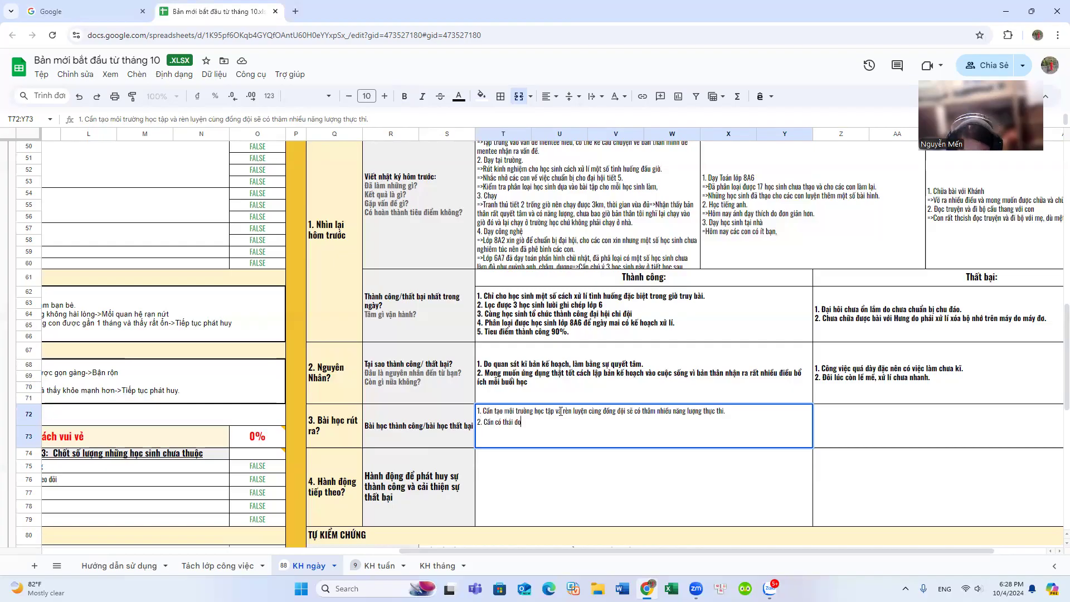
pyautogui.write('aapj vaf lamaapj vaf lamf vieecj nghie')
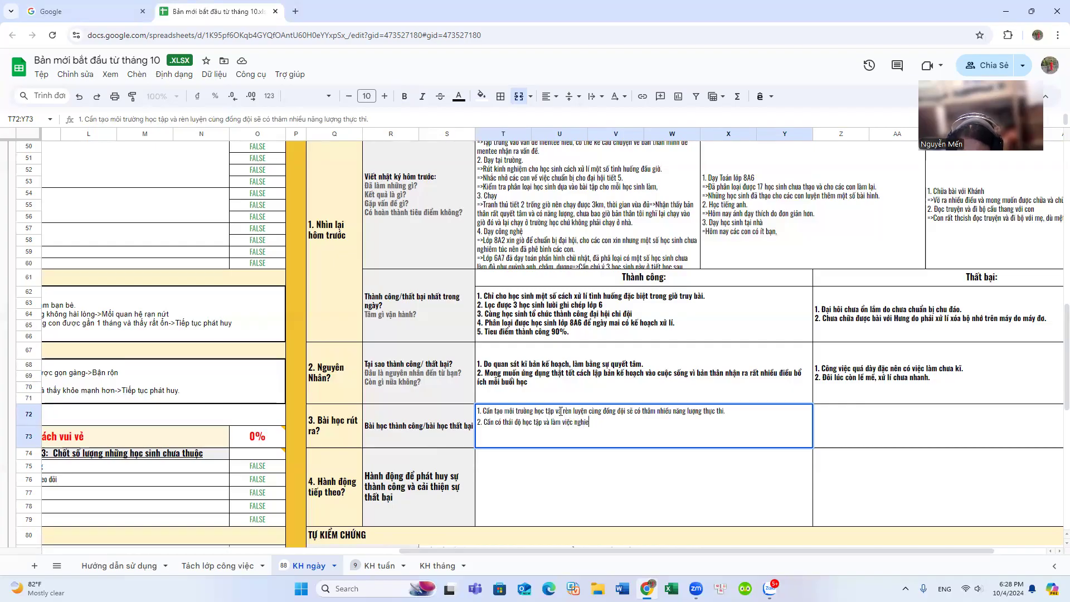
pyautogui.write('em tucs')
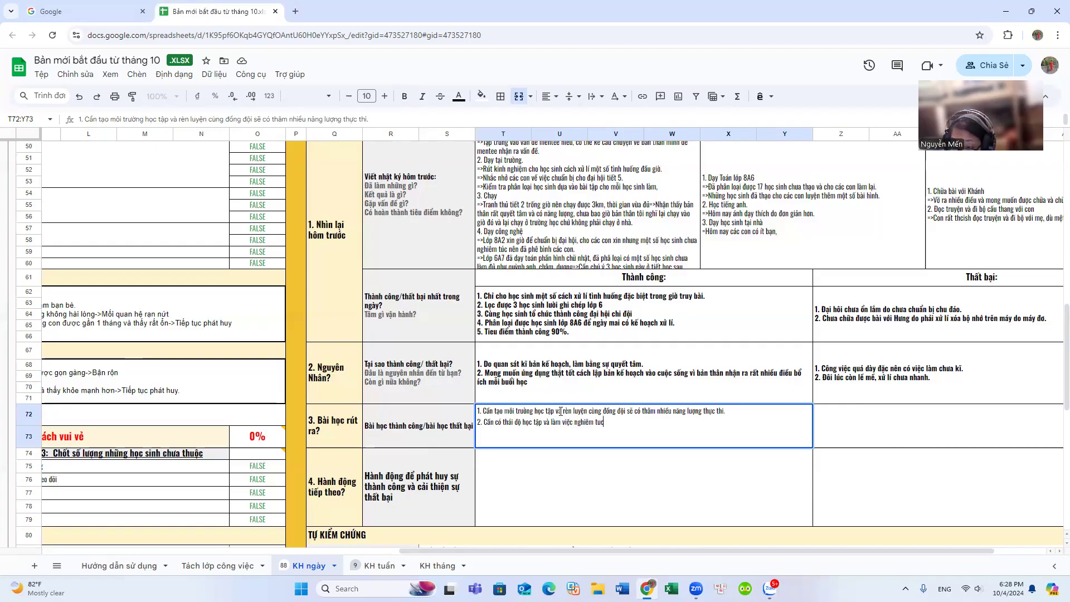
# - Enter the lesson learned from failure in merged cell Z72:AE73 as "1. Không nên quá tham"
pyautogui.click(834, 422)
pyautogui.doubleClick(834, 422)
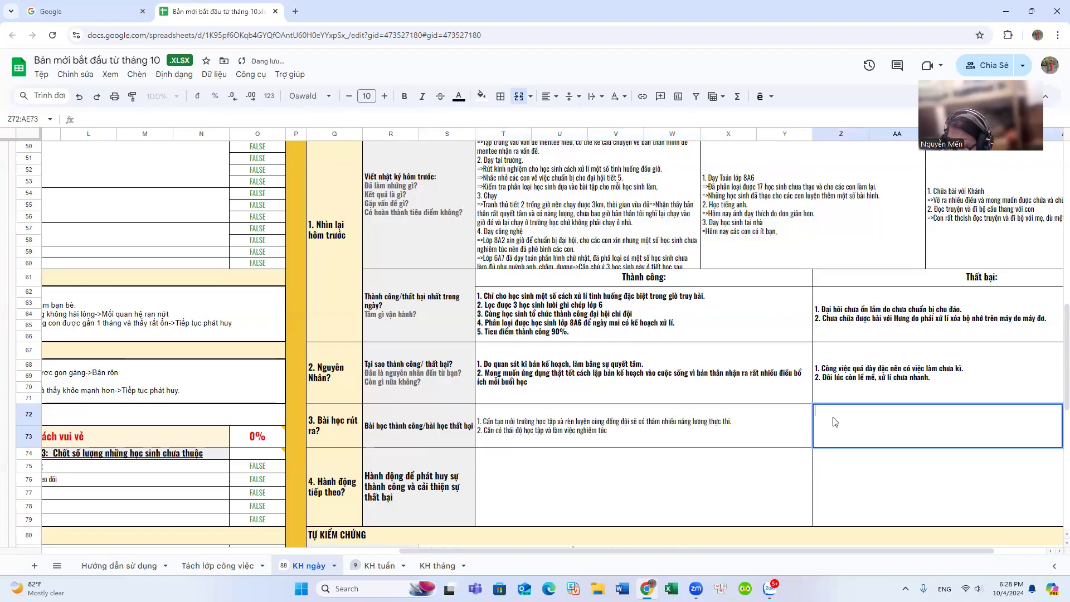
pyautogui.write('1. K')
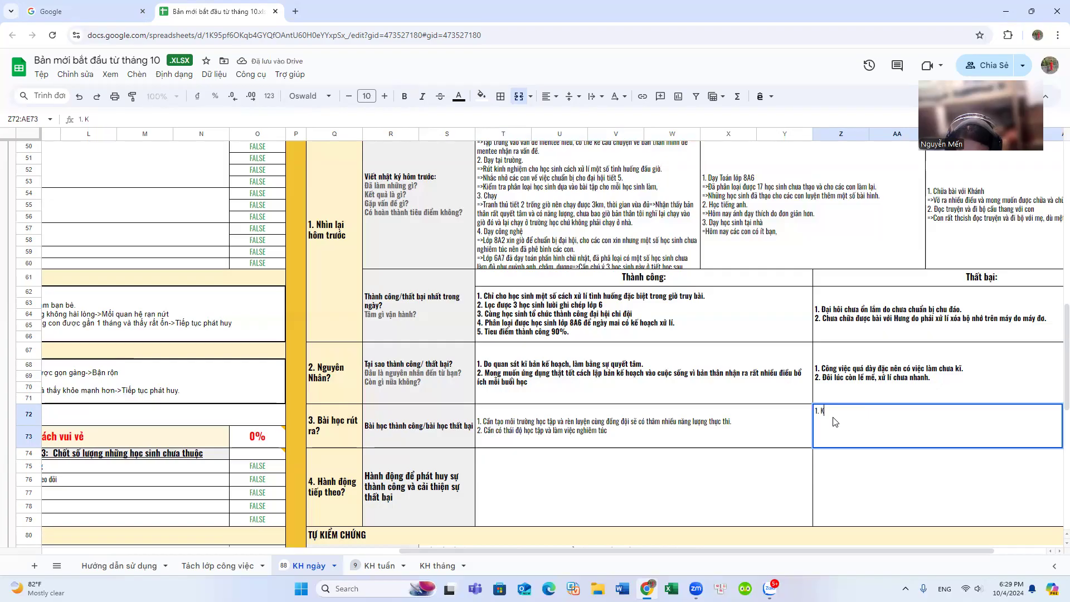
pyautogui.write('hông nên ')
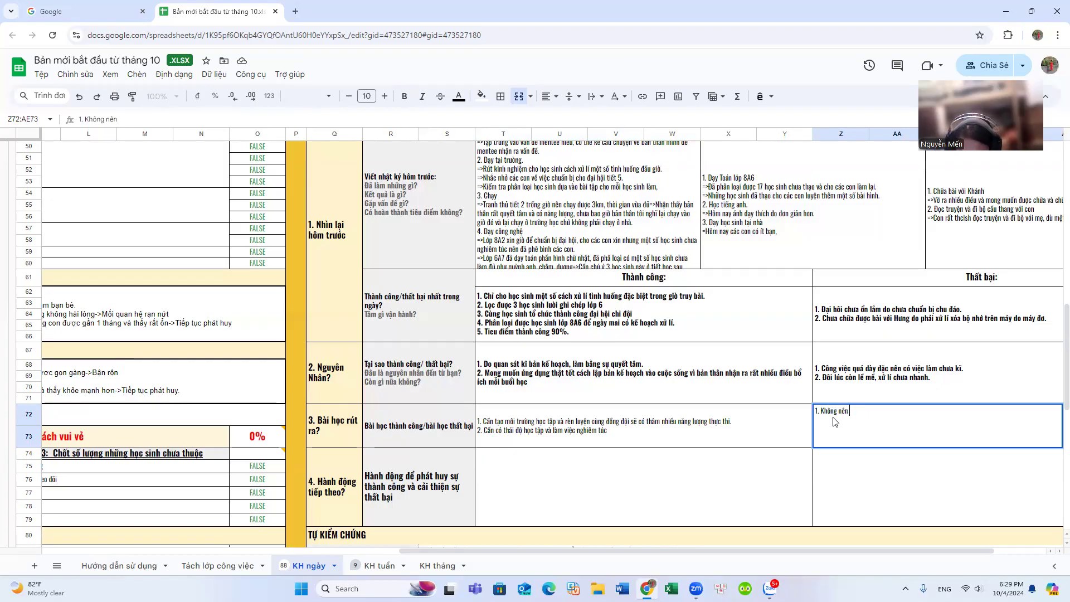
pyautogui.write('quá tham')
pyautogui.hotkey('alt', 'Return')
pyautogui.write('2. Cần')
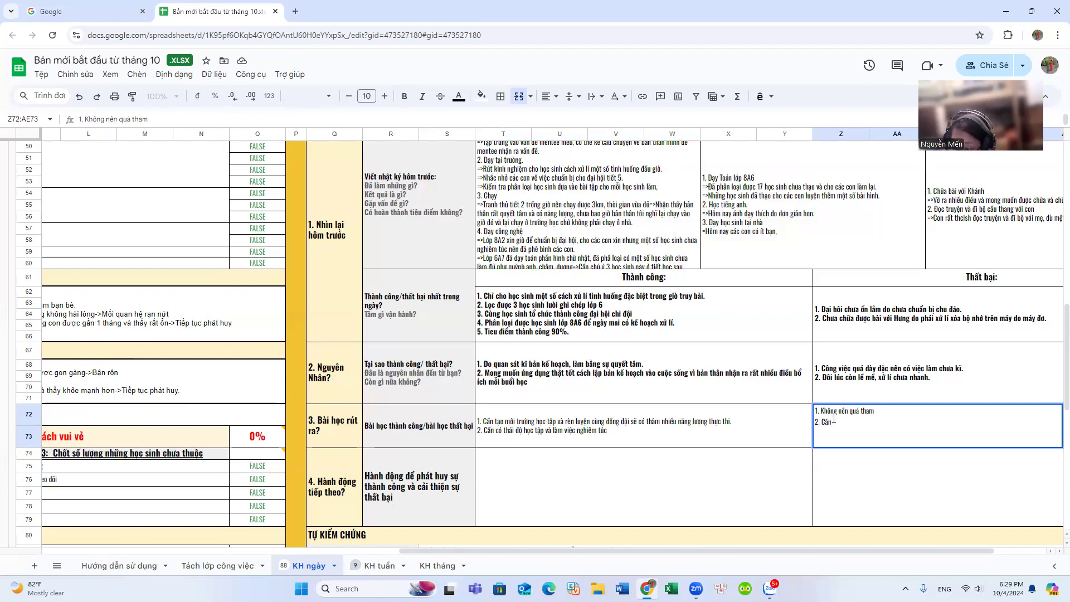
pyautogui.write(' cách lop')
pyautogui.press('BackSpace')
pyautogui.press('BackSpace')
pyautogui.press('BackSpace')
pyautogui.press('BackSpace')
pyautogui.press('BackSpace')
pyautogui.press('BackSpace')
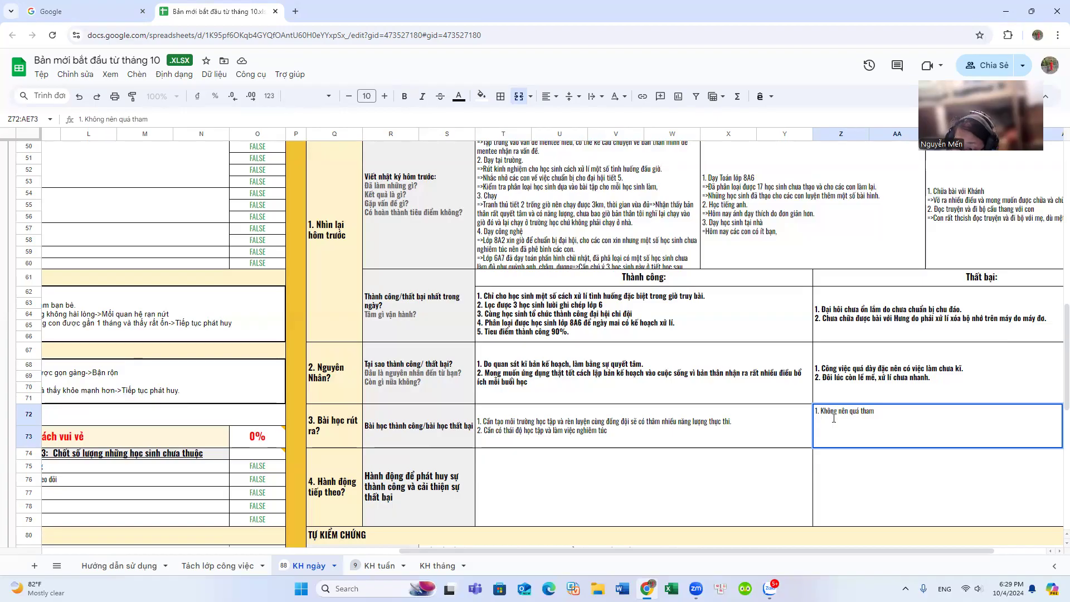
# - Enter "1. Tiếp tục rèn luyện cùng đồng đội trong X3." as the first next action in merged cell T74:Y79 and start line "2."
pyautogui.click(551, 487)
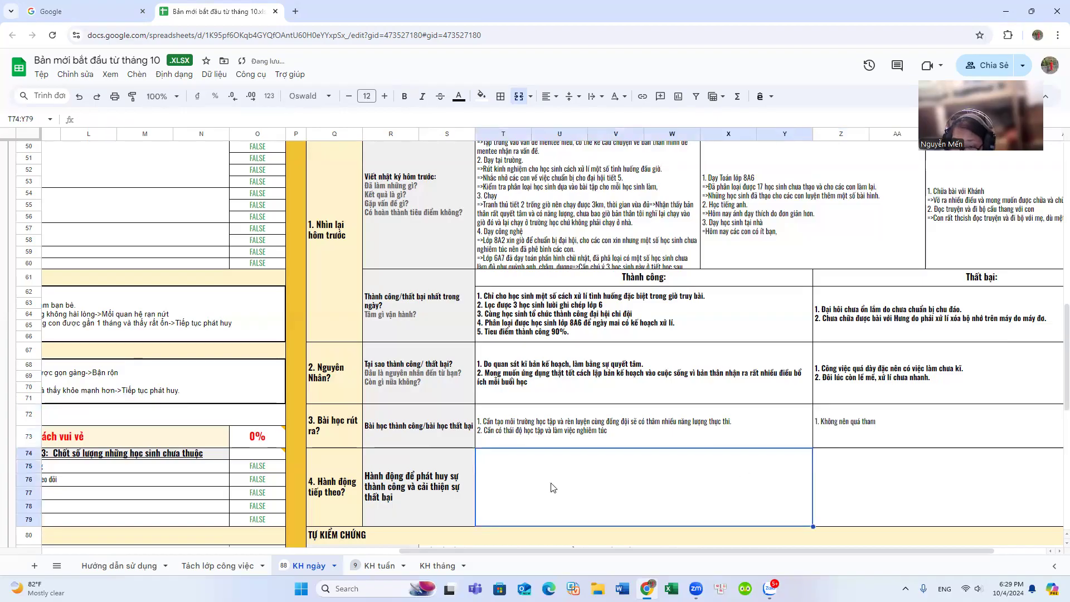
pyautogui.write('1.')
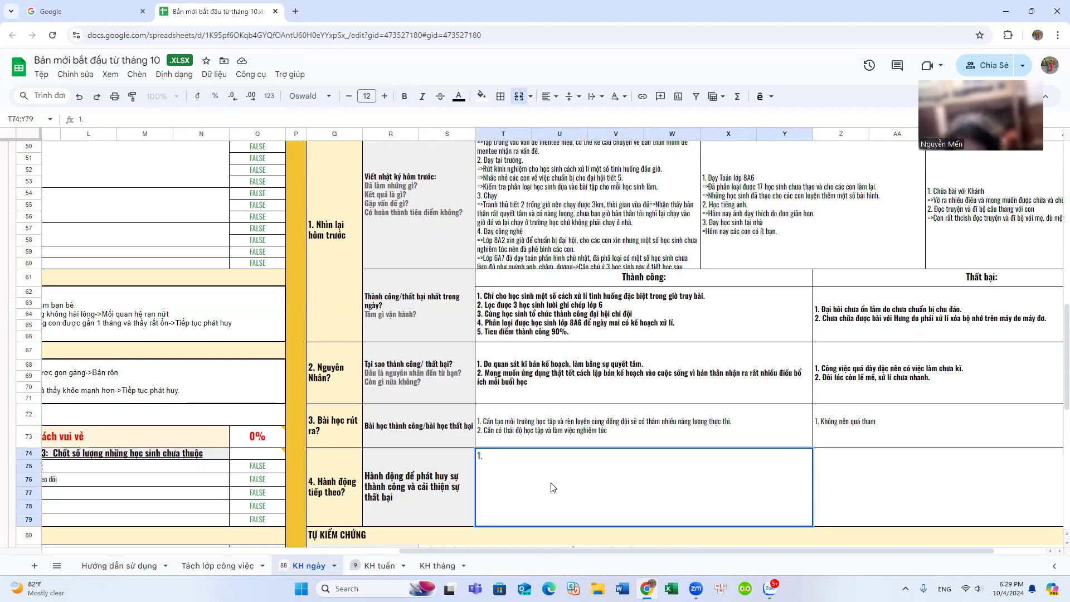
pyautogui.write('Tiếp tục')
pyautogui.write(' rèn')
pyautogui.write('uyện cùng ')
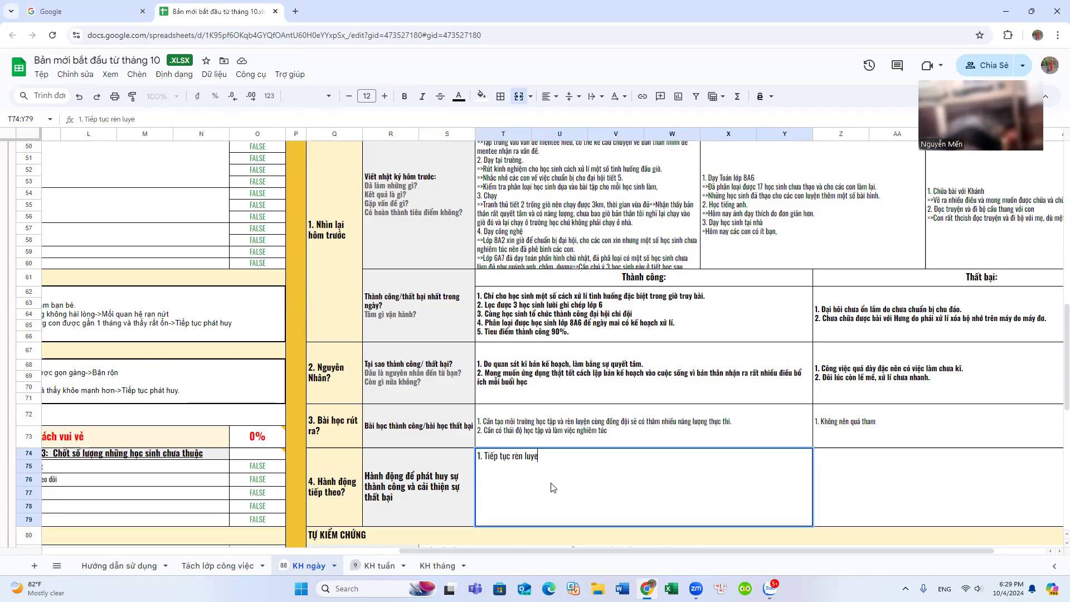
pyautogui.write('đồng đồ')
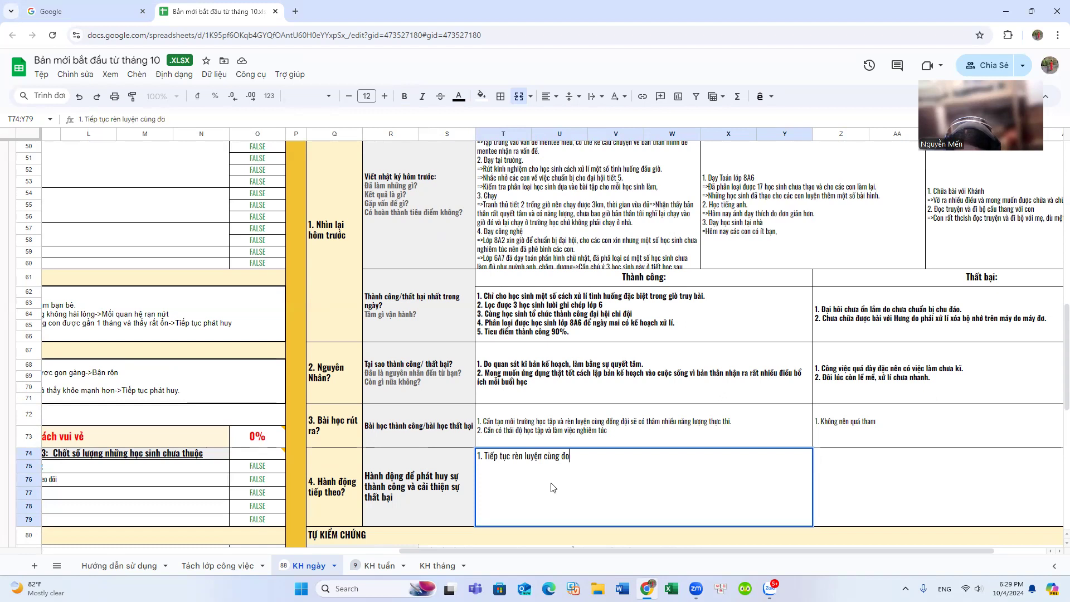
pyautogui.write('i')
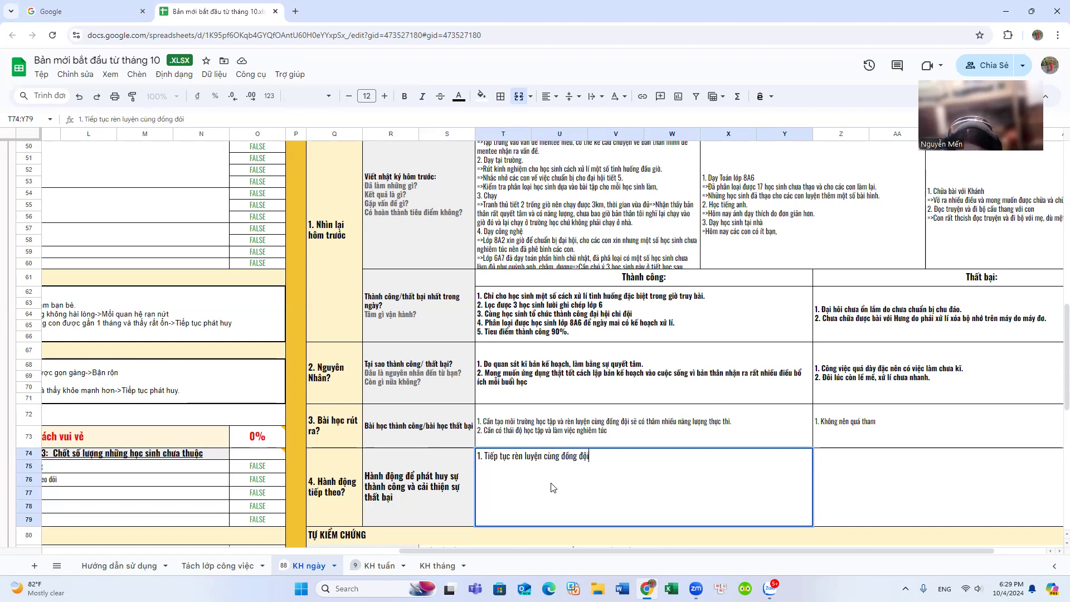
pyautogui.write(' trong X3')
pyautogui.write('2.')
pyautogui.write(' Tiếp tục')
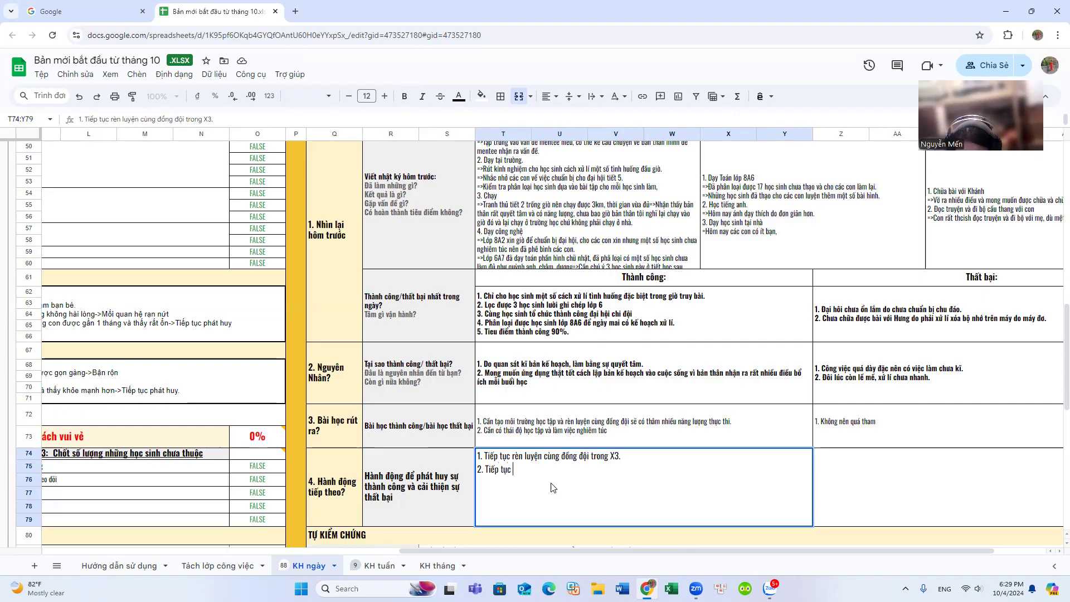
pyautogui.write(' phân loa')
pyautogui.write('i học sinh dưa vào kh')
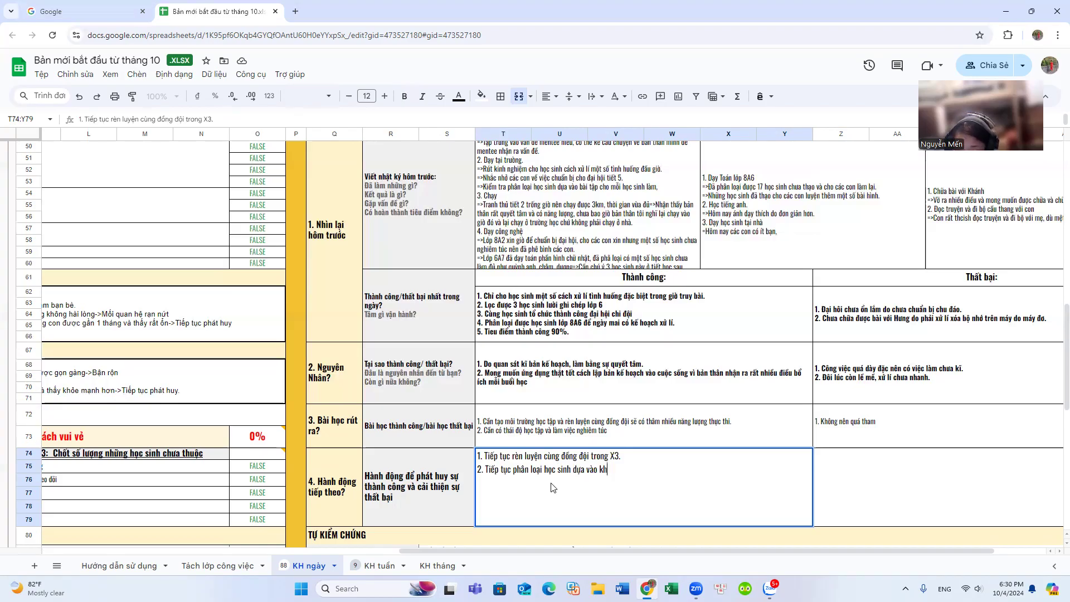
pyautogui.press('BackSpace')
pyautogui.press('BackSpace')
pyautogui.press('BackSpace')
pyautogui.press('BackSpace')
pyautogui.press('BackSpace')
pyautogui.press('BackSpace')
pyautogui.press('BackSpace')
pyautogui.press('BackSpace')
pyautogui.press('BackSpace')
pyautogui.press('BackSpace')
pyautogui.press('BackSpace')
pyautogui.press('BackSpace')
pyautogui.press('BackSpace')
pyautogui.press('BackSpace')
pyautogui.press('BackSpace')
pyautogui.press('BackSpace')
pyautogui.press('BackSpace')
pyautogui.press('BackSpace')
pyautogui.press('BackSpace')
pyautogui.press('BackSpace')
pyautogui.press('BackSpace')
pyautogui.press('BackSpace')
pyautogui.press('BackSpace')
pyautogui.press('BackSpace')
pyautogui.press('BackSpace')
pyautogui.press('BackSpace')
pyautogui.press('BackSpace')
# - Write the second next action after "2." as "Đưa ra tiêu chí mới cho lớp rèn luyện tuần sau"
pyautogui.write('Ddưa ra t')
pyautogui.write('iêu chí mới')
pyautogui.write(' cho nhóm')
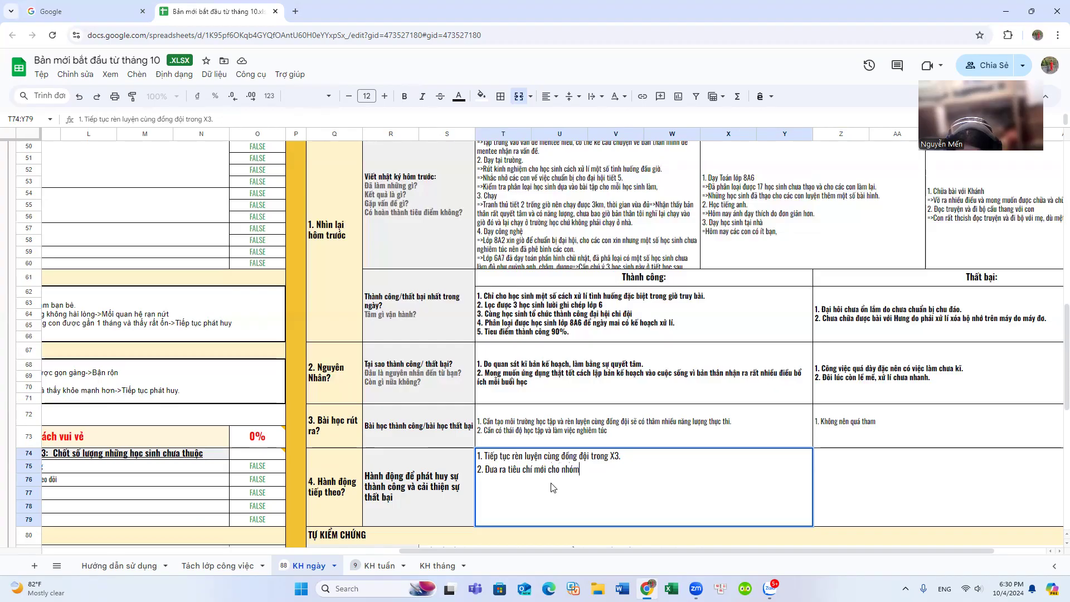
pyautogui.write(' 1 tuần sau')
pyautogui.press('BackSpace')
pyautogui.press('BackSpace')
pyautogui.press('BackSpace')
pyautogui.press('BackSpace')
pyautogui.press('BackSpace')
pyautogui.press('BackSpace')
pyautogui.press('BackSpace')
pyautogui.press('BackSpace')
pyautogui.press('BackSpace')
pyautogui.press('BackSpace')
pyautogui.press('BackSpace')
pyautogui.press('BackSpace')
pyautogui.press('BackSpace')
pyautogui.press('BackSpace')
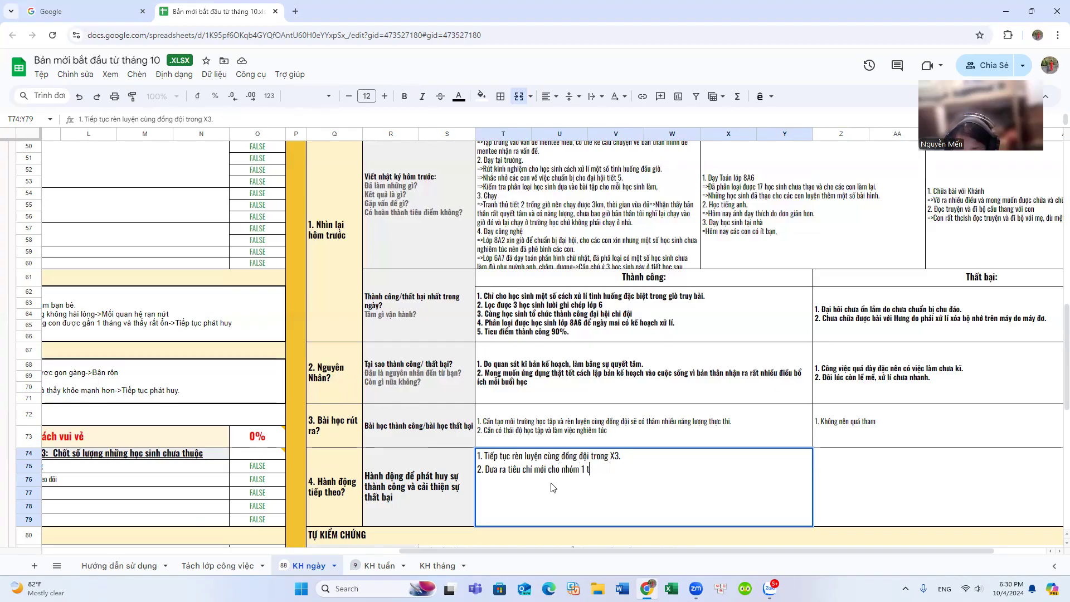
pyautogui.write('lớp rèn ')
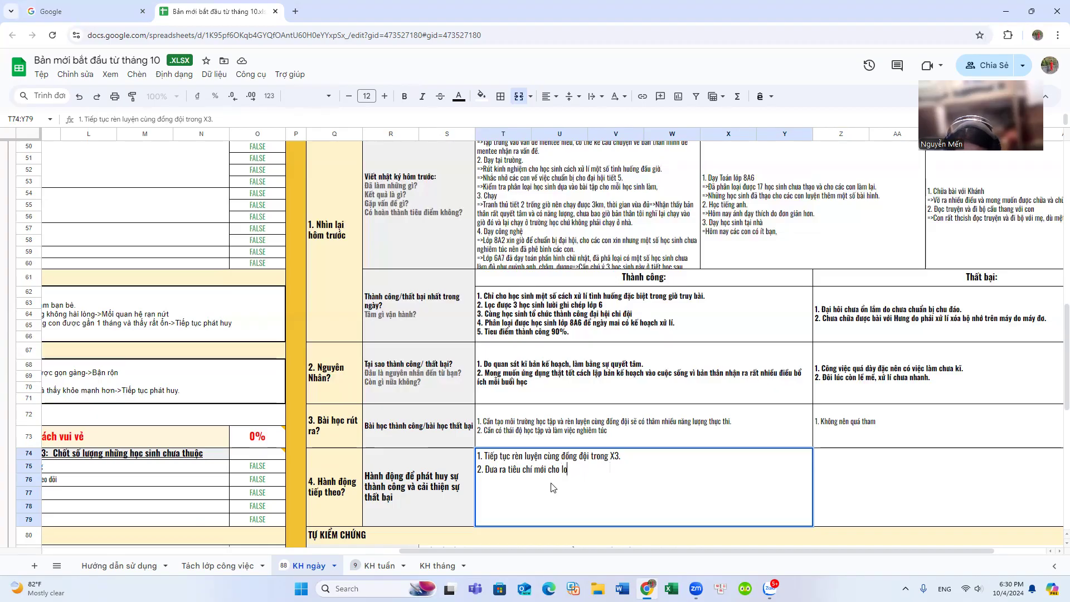
pyautogui.write('lu')
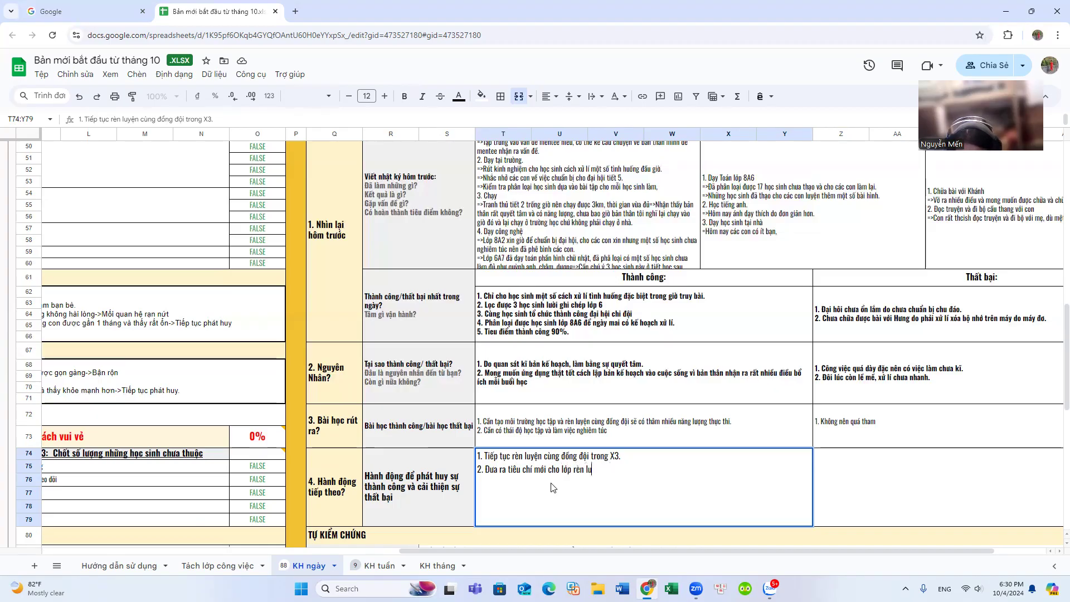
pyautogui.write('yện tuần sau để')
pyautogui.write(' phân loại')
pyautogui.write(' học sinh')
pyautogui.write(' đo')
pyautogui.write('w')
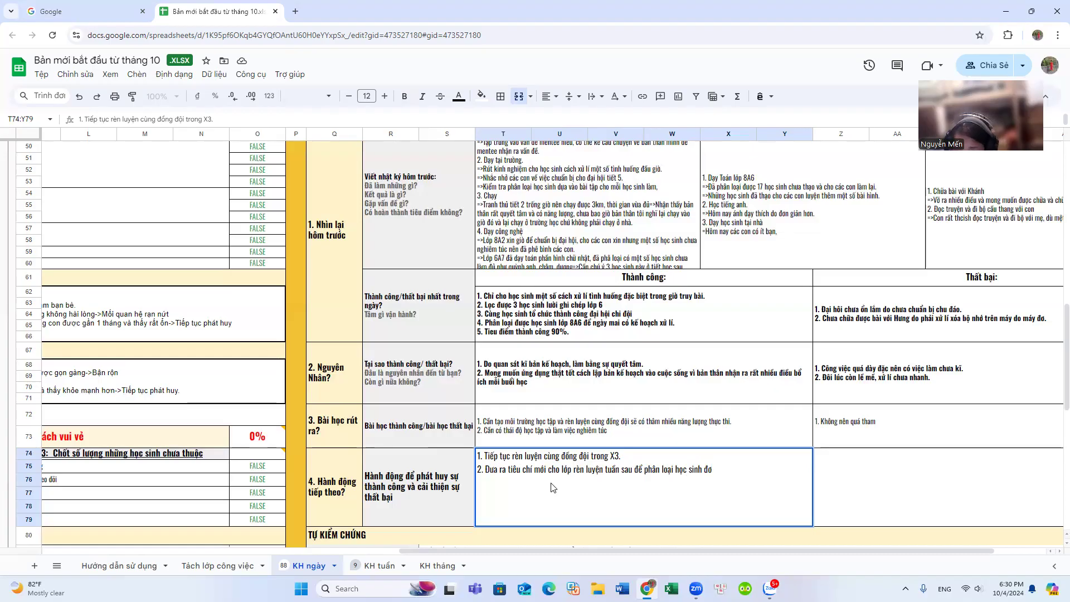
pyautogui.press('BackSpace')
pyautogui.press('BackSpace')
pyautogui.press('BackSpace')
pyautogui.press('BackSpace')
pyautogui.press('BackSpace')
pyautogui.press('BackSpace')
pyautogui.press('BackSpace')
pyautogui.press('BackSpace')
pyautogui.press('BackSpace')
pyautogui.press('BackSpace')
pyautogui.press('BackSpace')
pyautogui.press('BackSpace')
pyautogui.press('BackSpace')
pyautogui.press('BackSpace')
pyautogui.press('BackSpace')
pyautogui.press('BackSpace')
pyautogui.press('BackSpace')
pyautogui.press('BackSpace')
pyautogui.press('BackSpace')
pyautogui.press('BackSpace')
pyautogui.press('BackSpace')
pyautogui.press('BackSpace')
pyautogui.write('dde')
pyautogui.write('ren')
pyautogui.write(' học sinh')
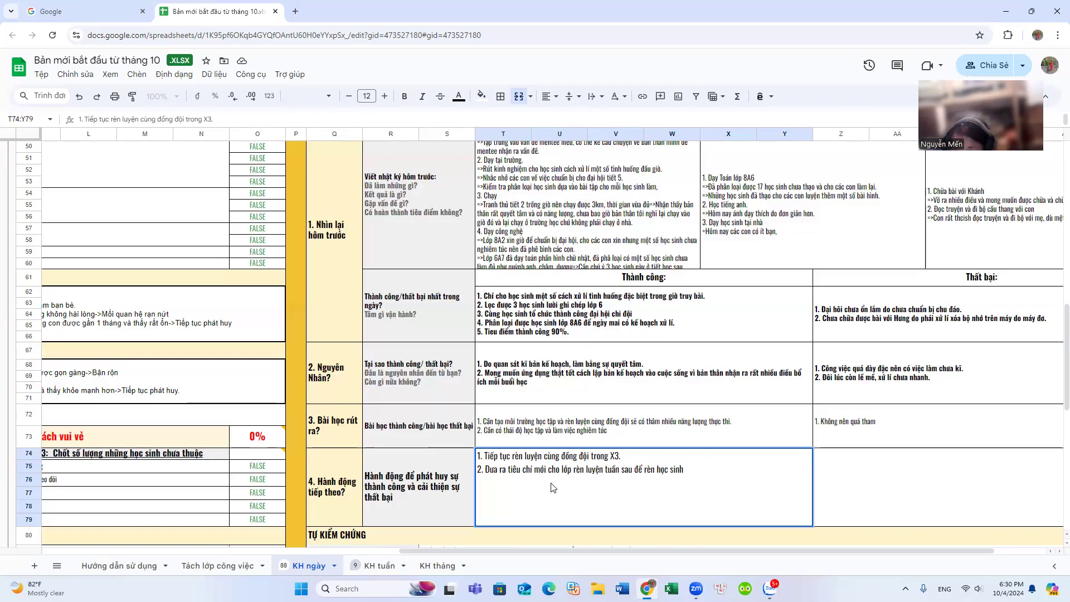
pyautogui.press('BackSpace')
pyautogui.press('BackSpace')
pyautogui.press('BackSpace')
pyautogui.press('BackSpace')
pyautogui.press('BackSpace')
pyautogui.press('BackSpace')
pyautogui.press('BackSpace')
pyautogui.press('BackSpace')
pyautogui.press('BackSpace')
pyautogui.press('BackSpace')
pyautogui.press('BackSpace')
pyautogui.press('BackSpace')
pyautogui.press('BackSpace')
pyautogui.press('BackSpace')
# - Finish the second next action in T74:Y79 with "cho học sinh lớp 6 và lớp 8"
pyautogui.write('cho học ')
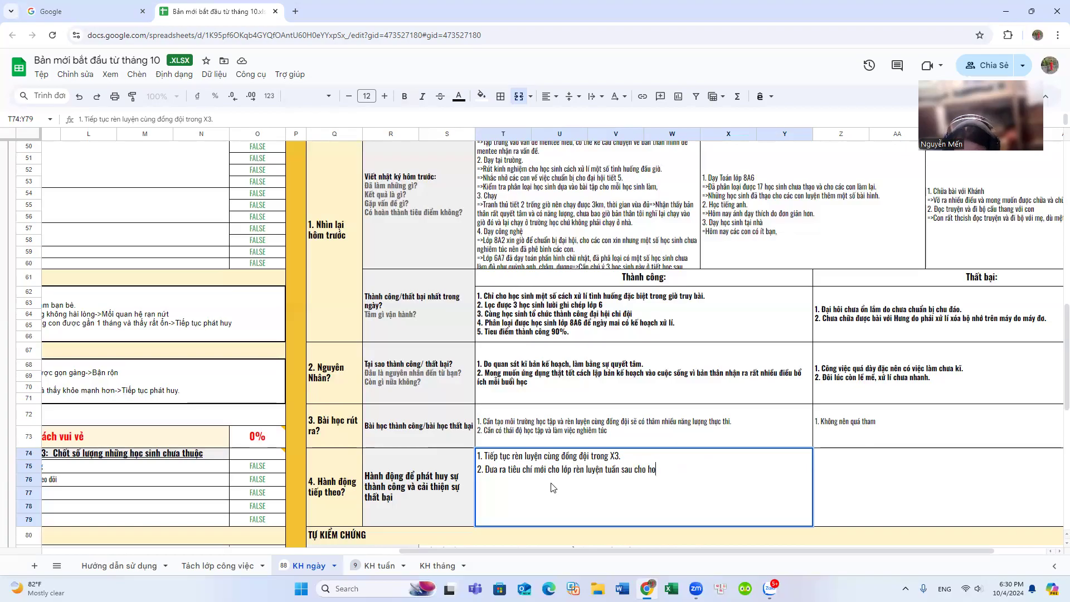
pyautogui.write('sinh lớp')
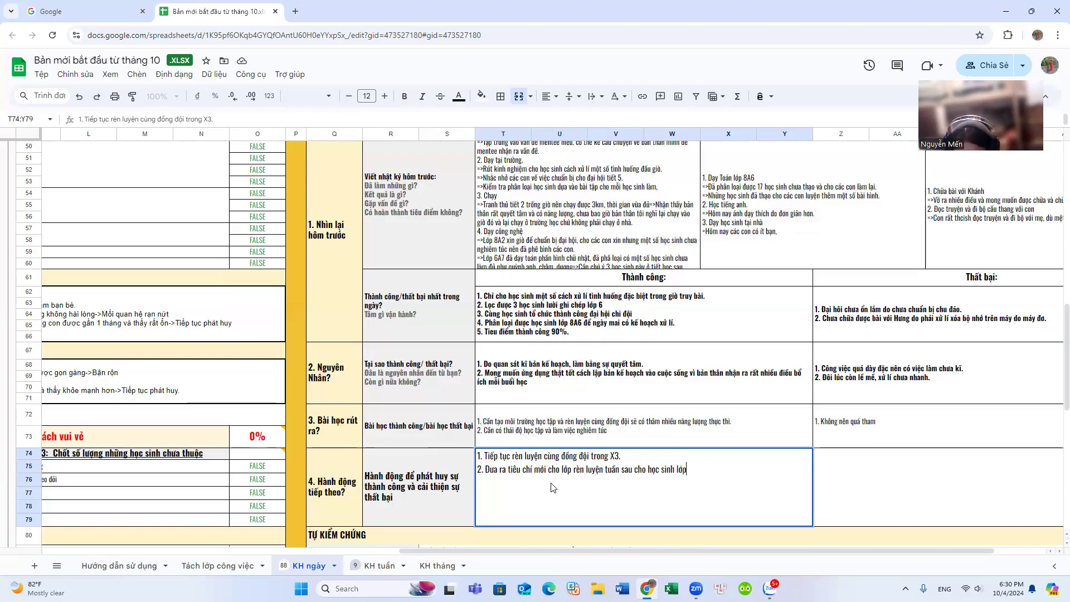
pyautogui.write(' 6 va lớp 8')
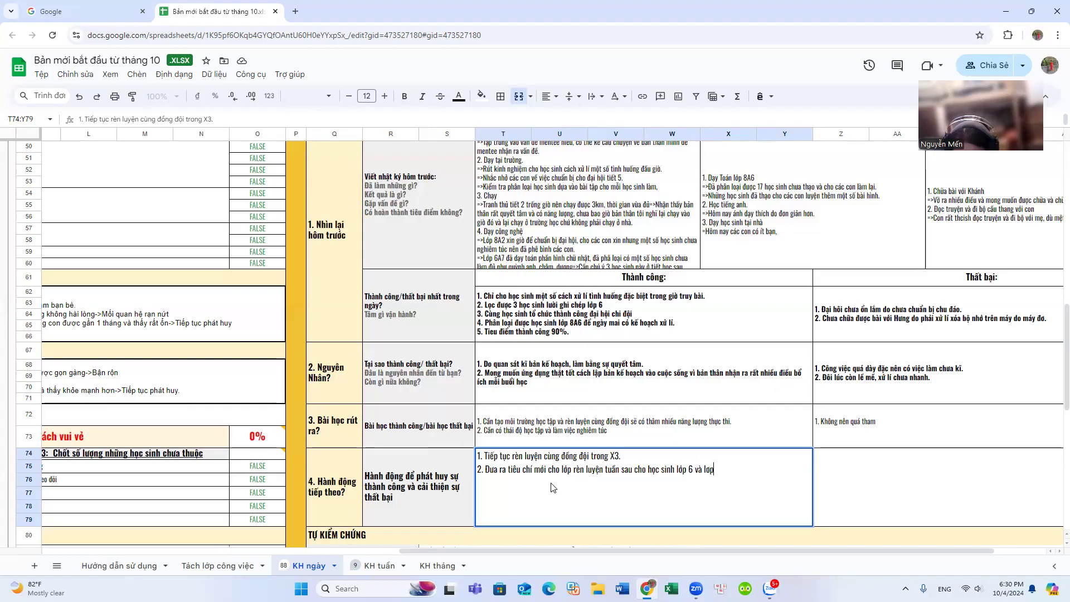
# - Enter "1. Dành thời gian nghỉ ngơi." as the next action for failure in merged cell Z74:AE79
pyautogui.click(830, 466)
pyautogui.doubleClick(830, 465)
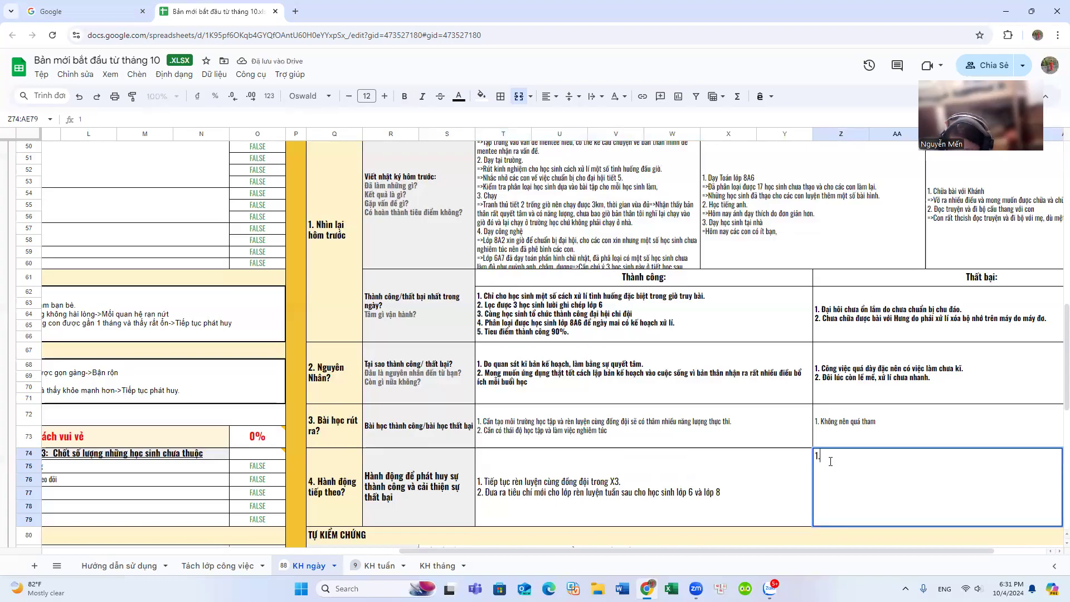
pyautogui.write('1. Chon vừa')
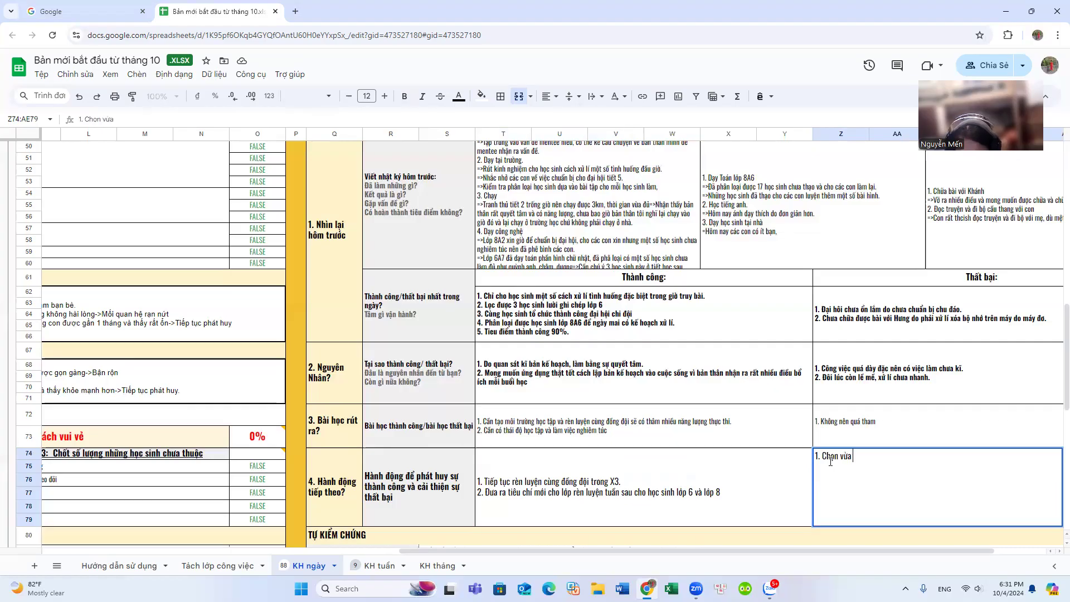
pyautogui.write(' v')
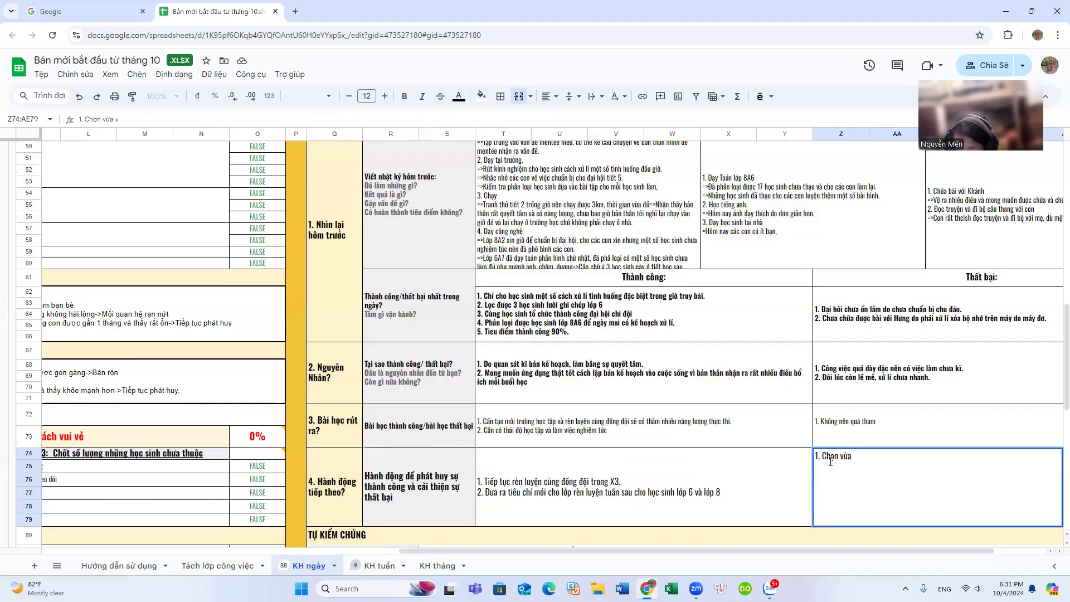
pyautogui.press('BackSpace')
pyautogui.press('BackSpace')
pyautogui.press('BackSpace')
pyautogui.press('BackSpace')
pyautogui.press('BackSpace')
pyautogui.press('BackSpace')
pyautogui.press('BackSpace')
pyautogui.press('BackSpace')
pyautogui.write('Dành thơ')
pyautogui.write('i gian nghi')
pyautogui.write(' ngơi.')
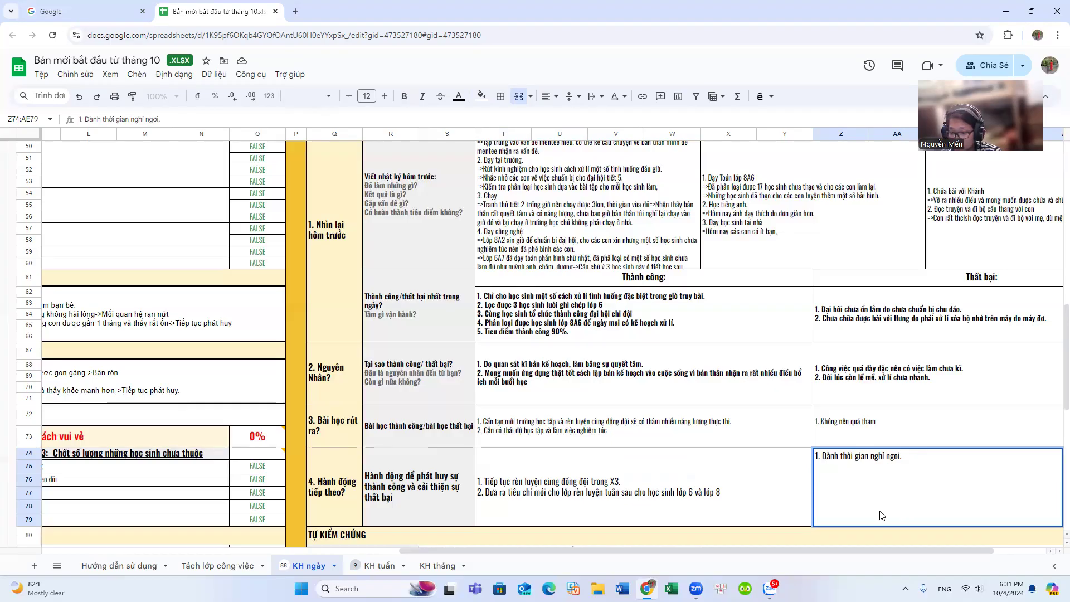
pyautogui.scroll(-2, 493, 521)
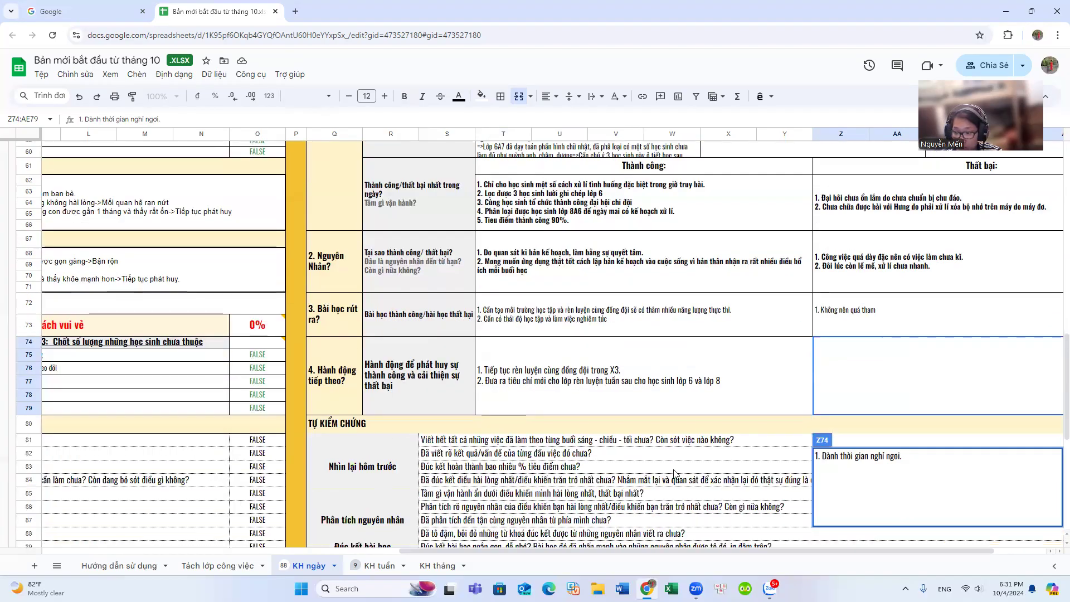
pyautogui.click(713, 430)
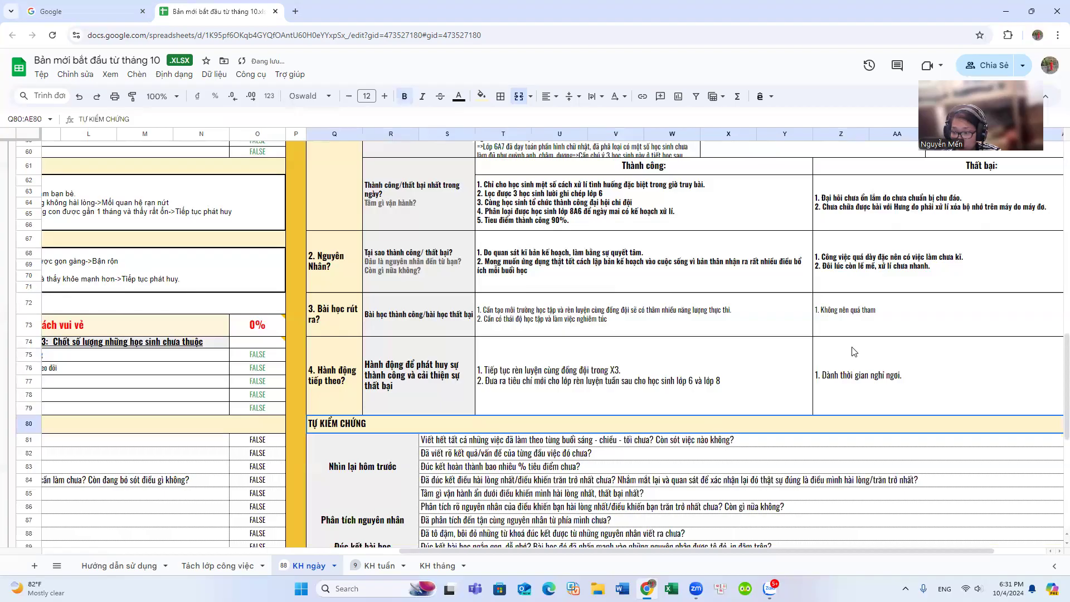
# - Expand the collapsed row group for 5/10/2024 to show its daily planning table
pyautogui.scroll(4, 854, 350)
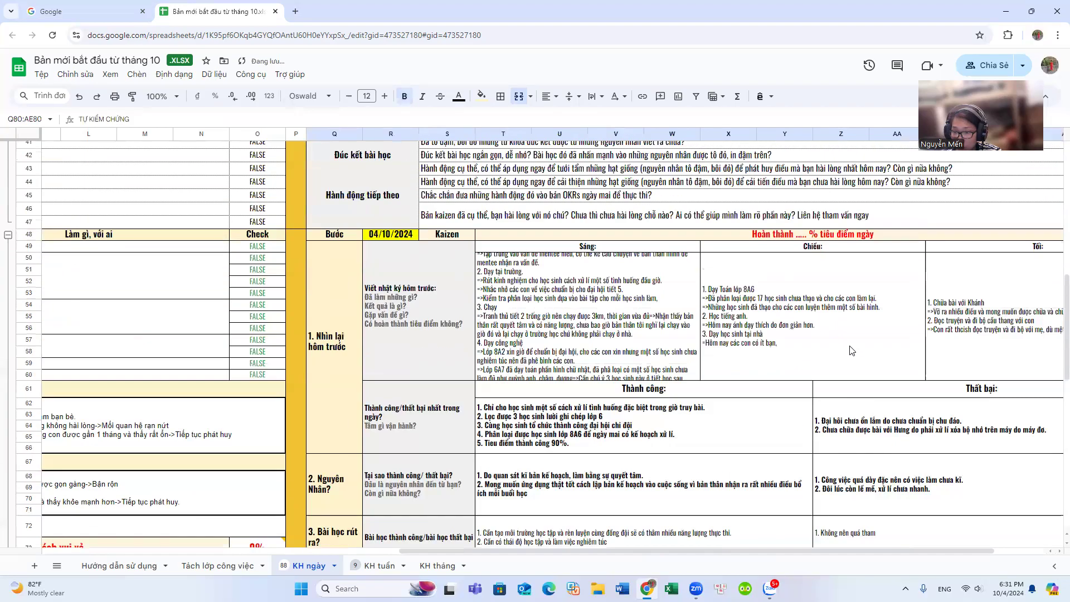
pyautogui.scroll(-5, 797, 355)
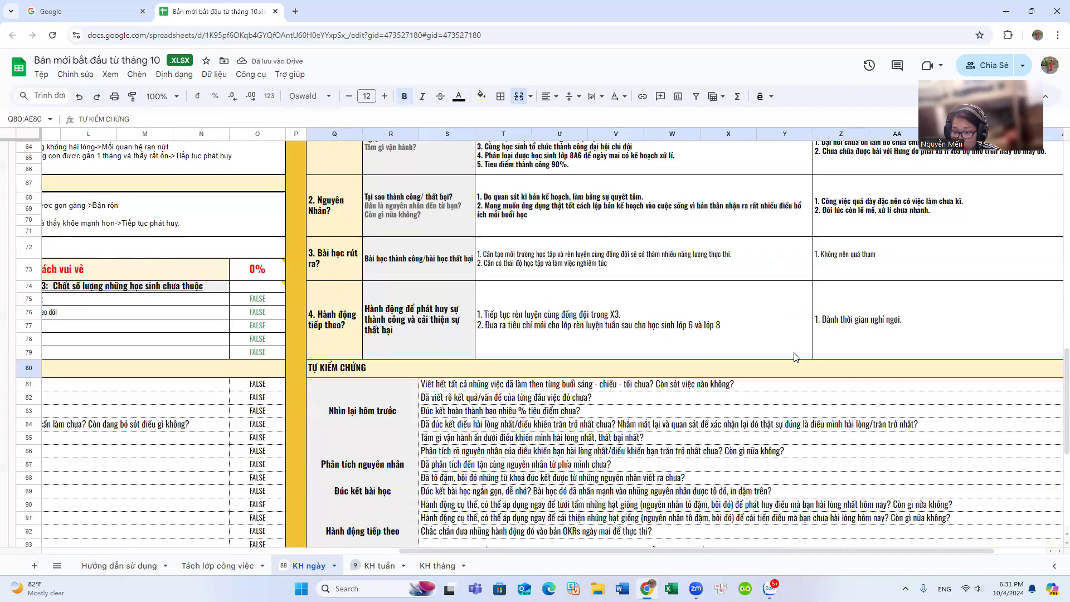
pyautogui.scroll(-3, 794, 357)
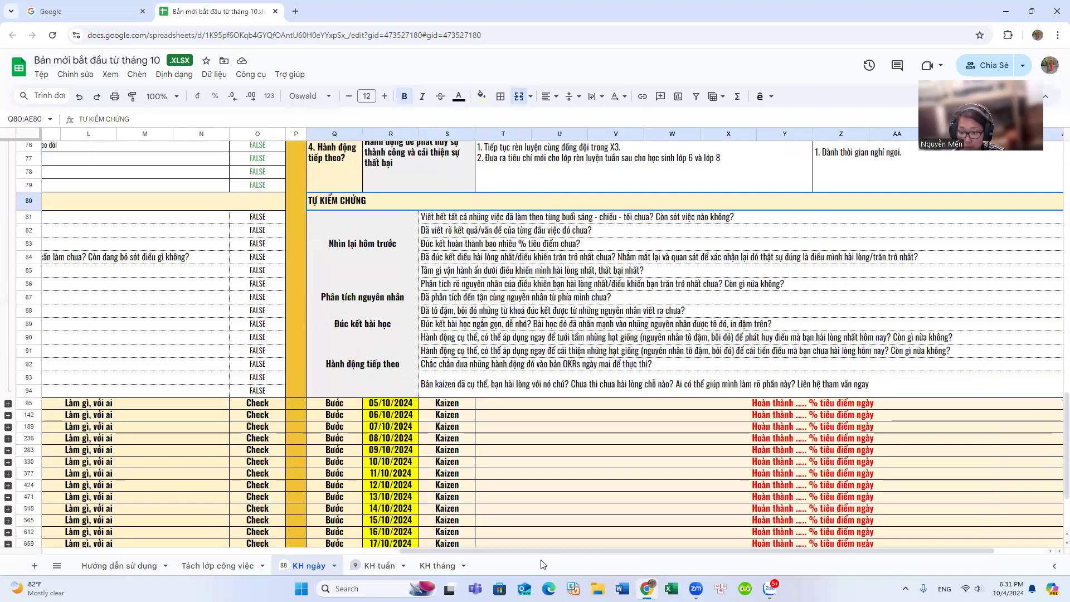
pyautogui.moveTo(542, 551); pyautogui.dragTo(8, 407)
pyautogui.click(8, 407)
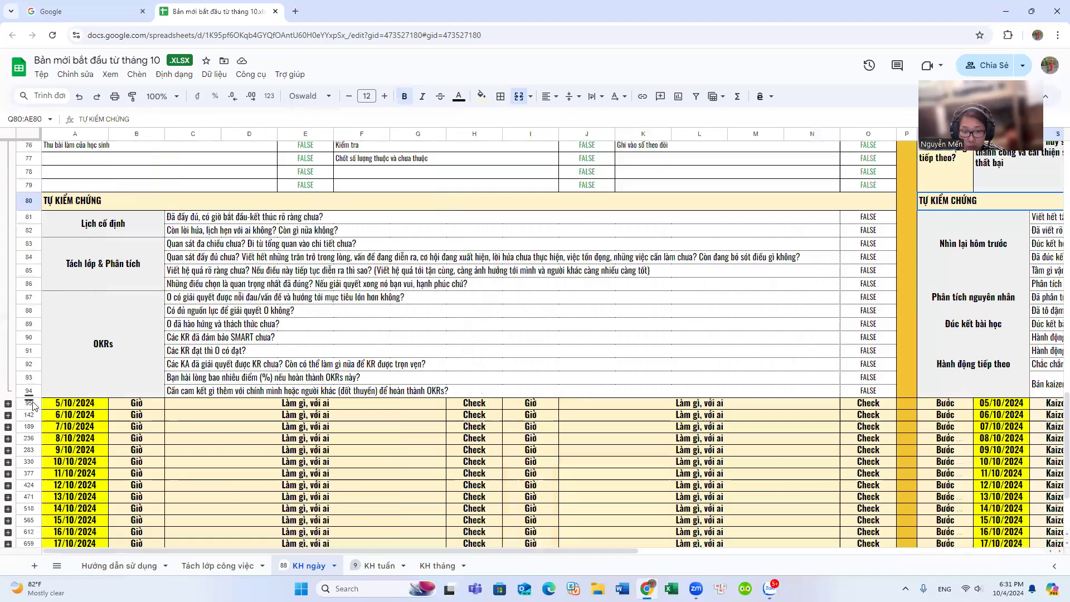
pyautogui.scroll(-3, 167, 309)
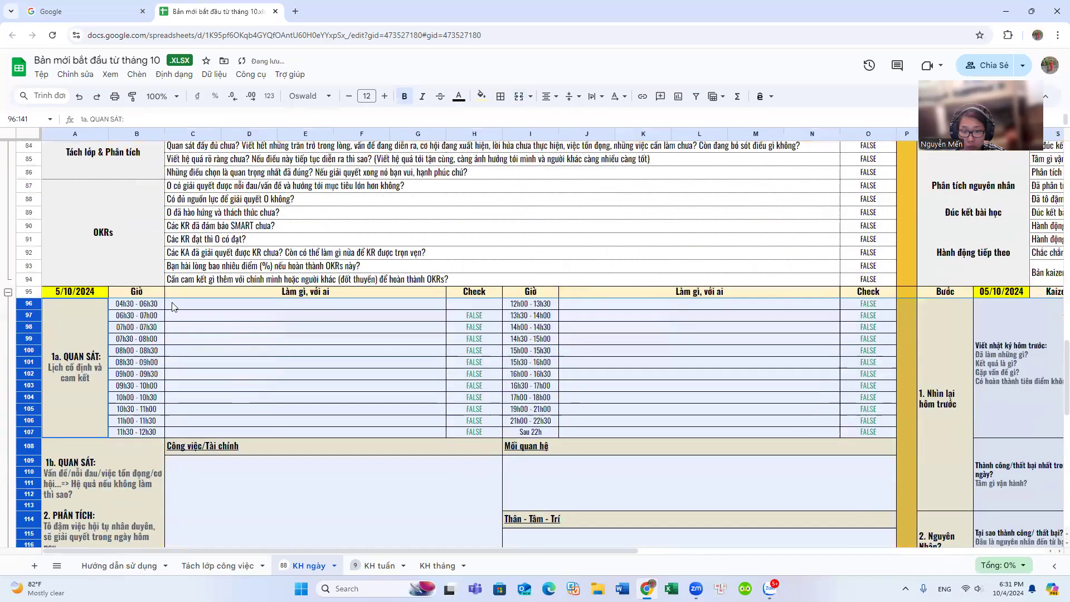
# - Enter "Học X3" in the 04h30 - 06h30 slot of the 5/10/2024 schedule, using the 4/10/2024 plan as reference
pyautogui.click(221, 194)
pyautogui.scroll(6, 222, 327)
pyautogui.scroll(5, 221, 327)
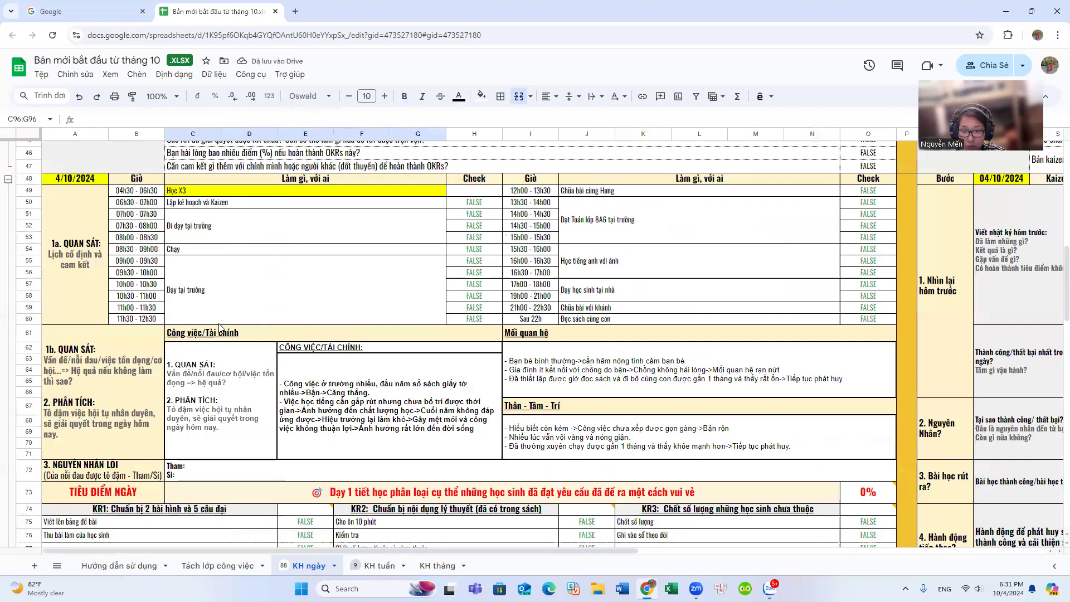
pyautogui.scroll(4, 219, 327)
pyautogui.scroll(-5, 219, 329)
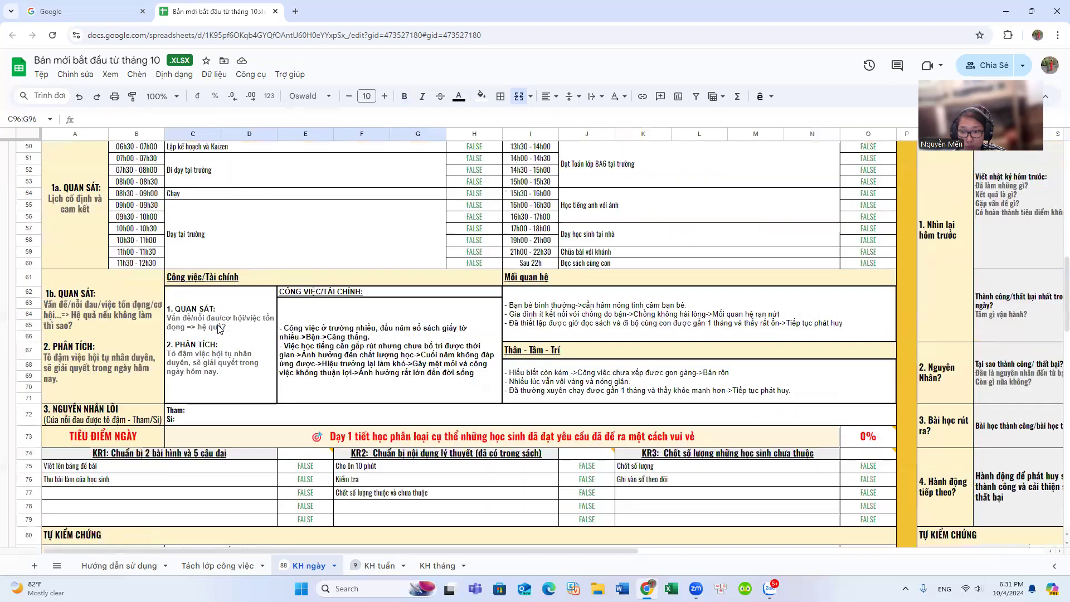
pyautogui.write('Hoc')
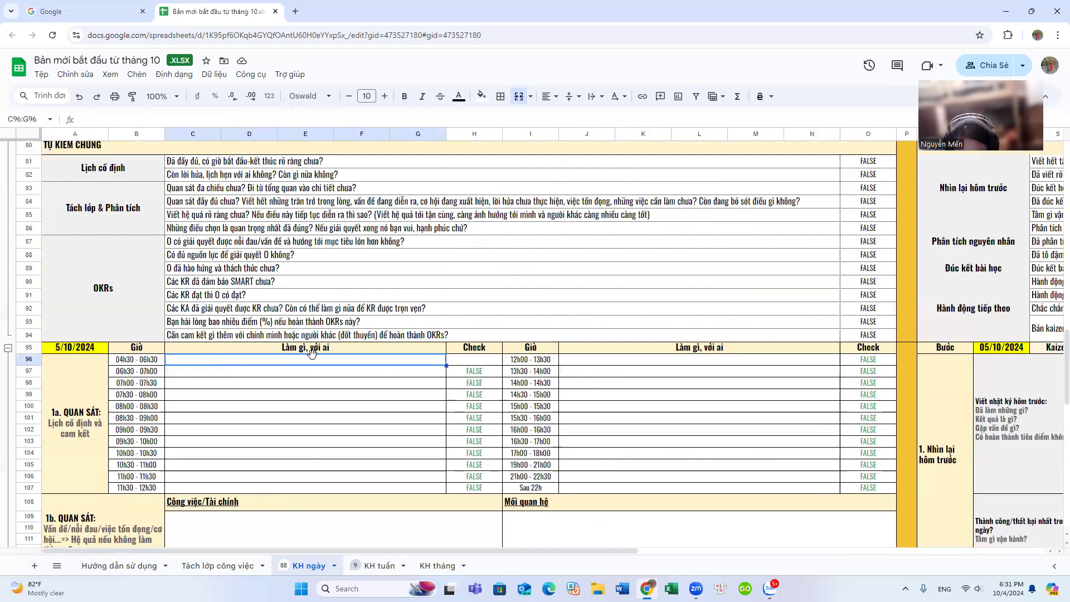
pyautogui.write(' X3')
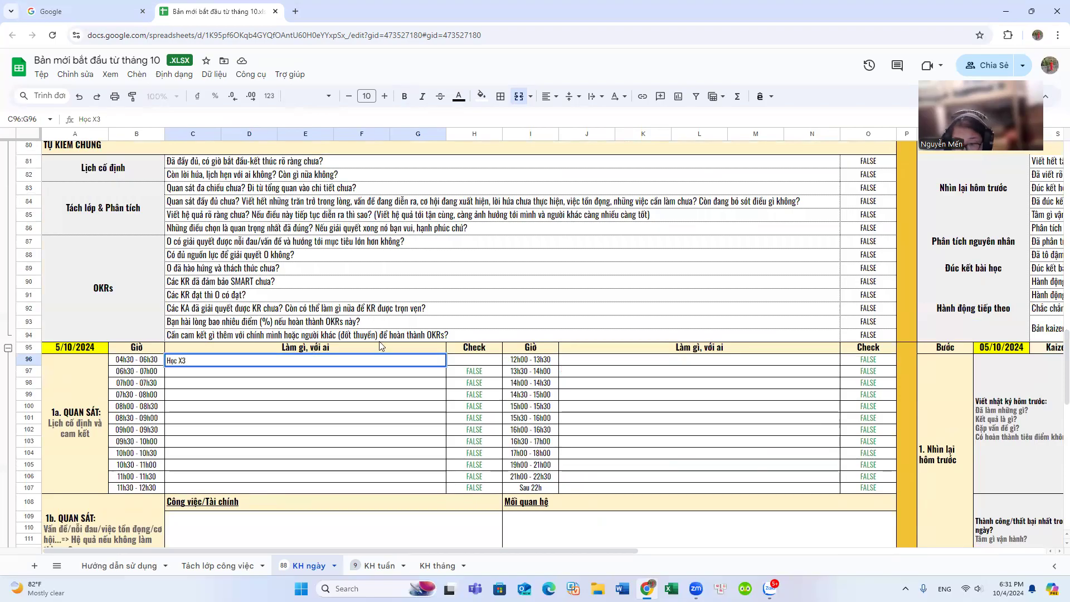
# - Enter "Đọc sách và chạy bộ cùng con" in the 21h00 - 22h30 slot of the 5/10/2024 schedule
pyautogui.click(576, 478)
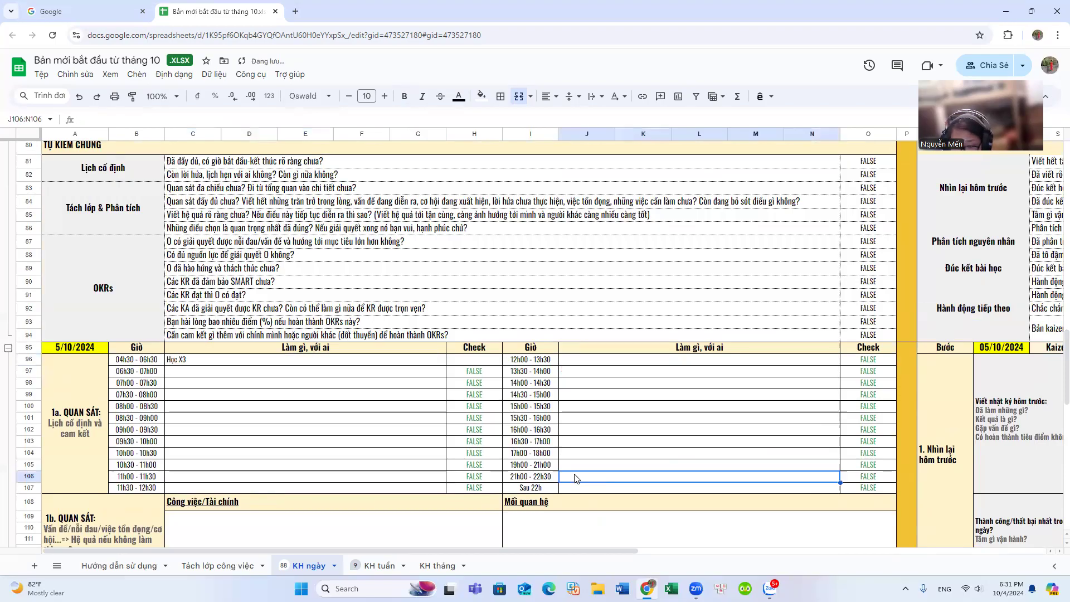
pyautogui.write('Đọc s')
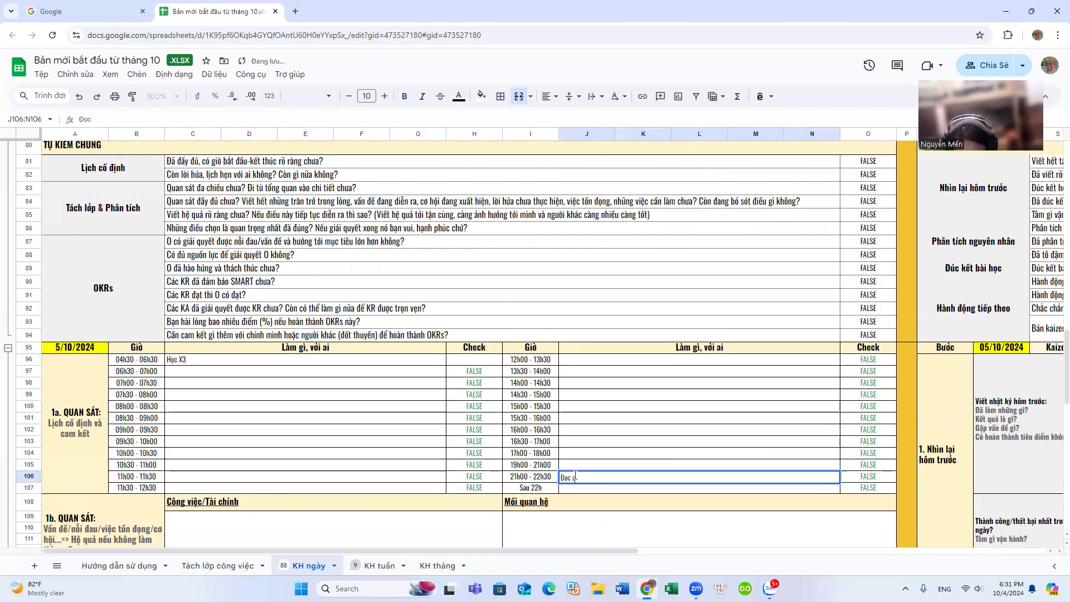
pyautogui.write('ách cùng')
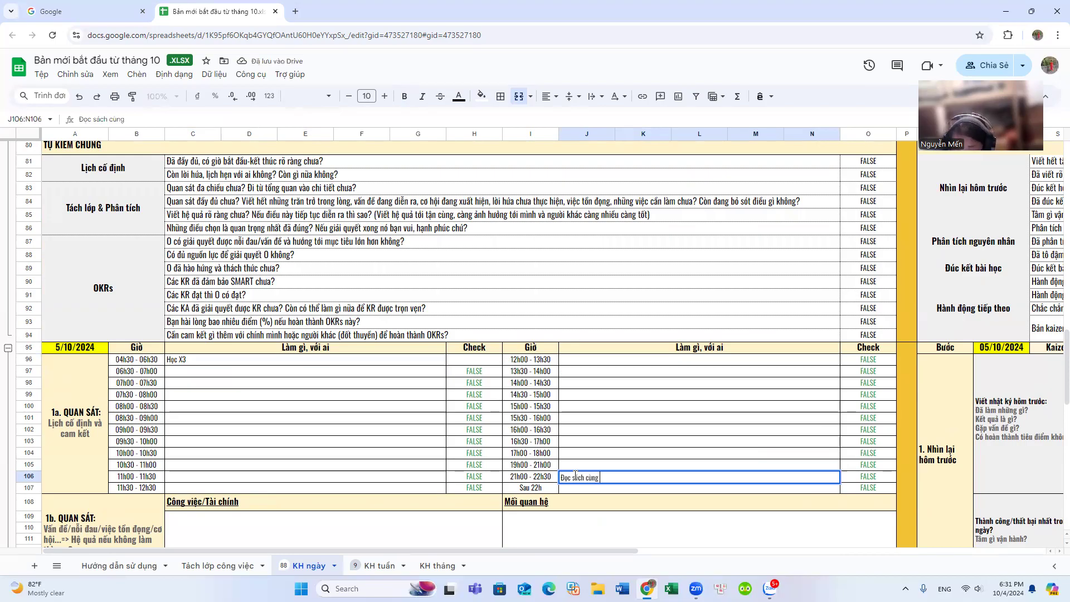
pyautogui.press('BackSpace')
pyautogui.press('BackSpace')
pyautogui.press('BackSpace')
pyautogui.press('BackSpace')
pyautogui.write('và chạy bộ cung con')
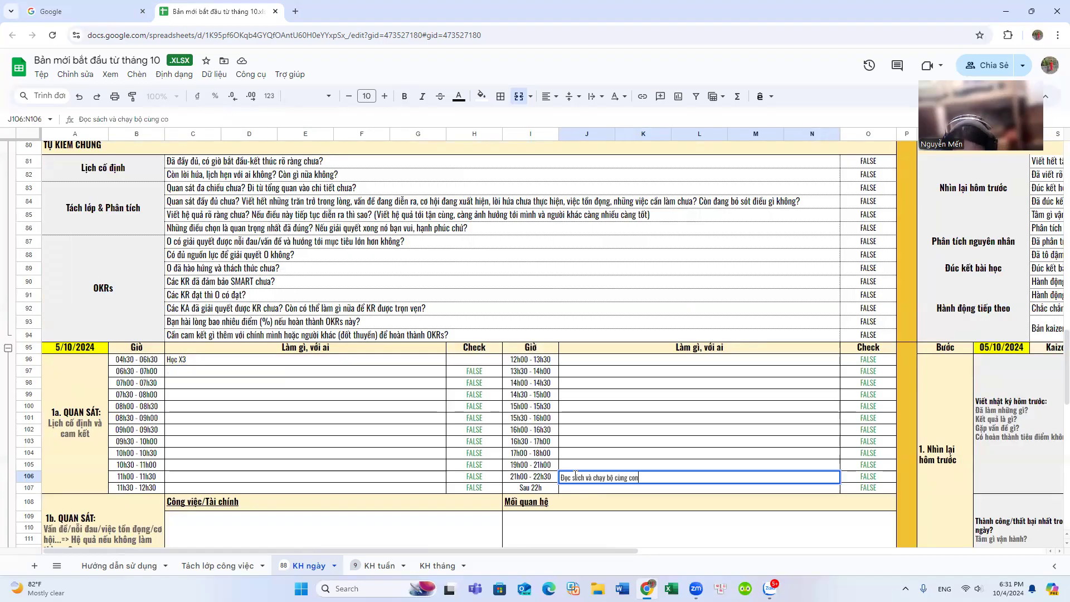
# - Enter "Chạy" in the 06h30 - 07h00 slot of the 5/10/2024 schedule
pyautogui.click(179, 373)
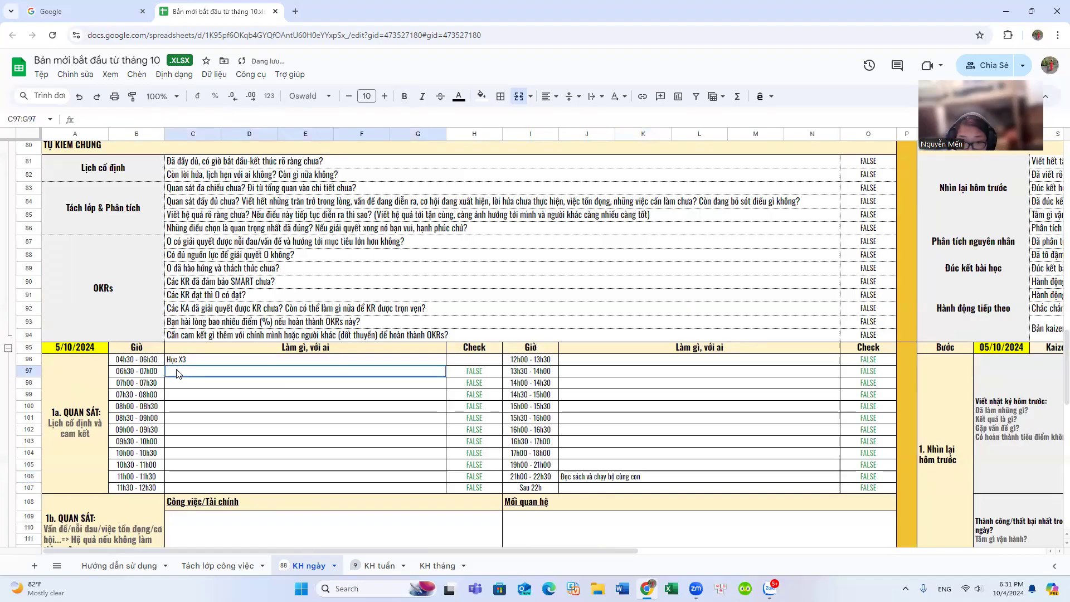
pyautogui.write('Chay')
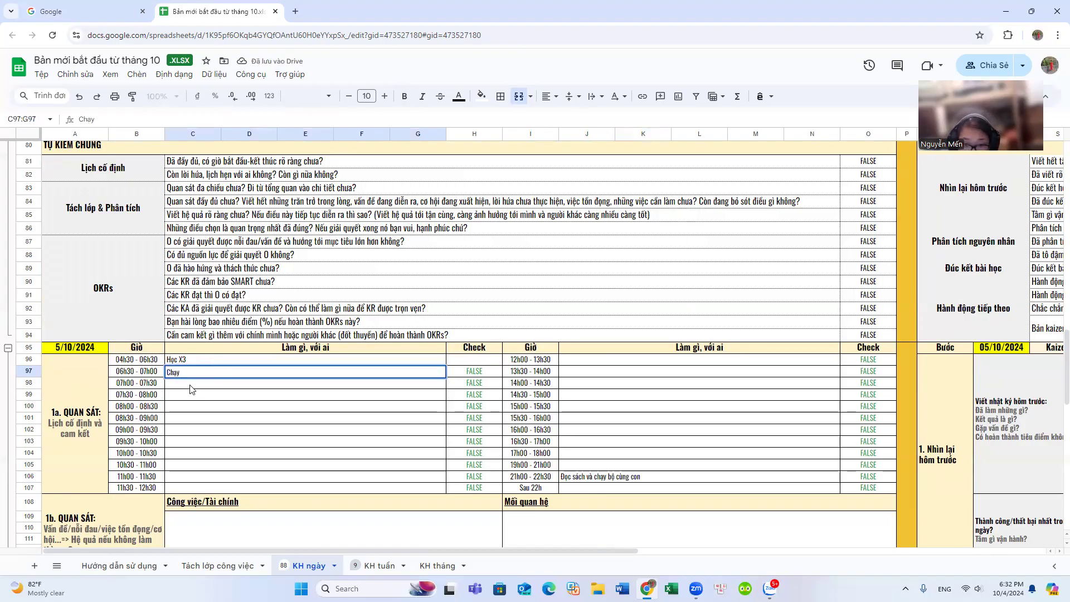
pyautogui.write('j')
pyautogui.click(202, 386)
pyautogui.write('Di')
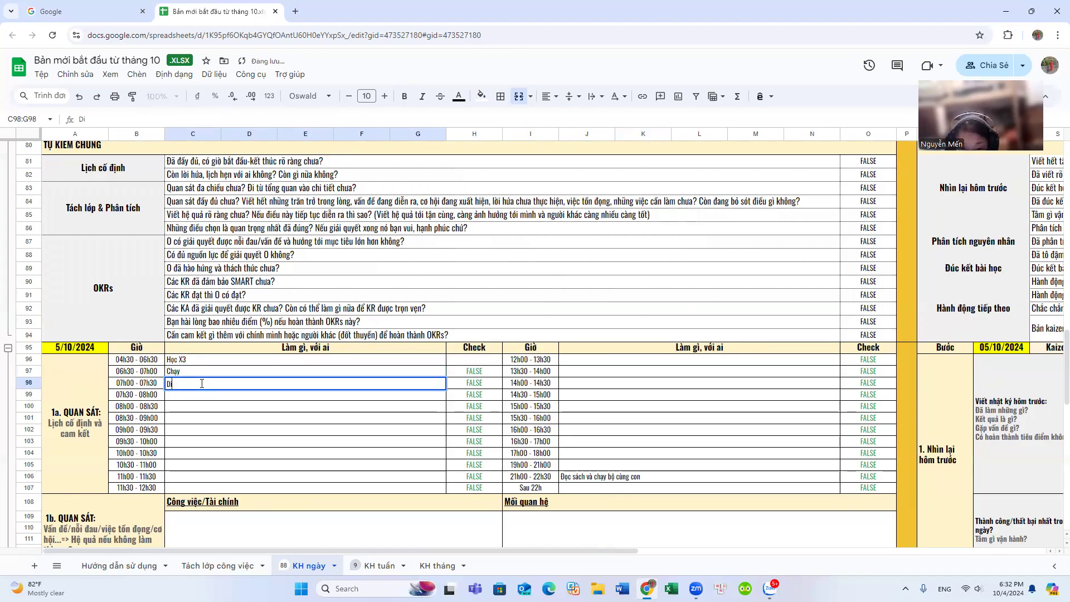
pyautogui.press('BackSpace')
pyautogui.press('BackSpace')
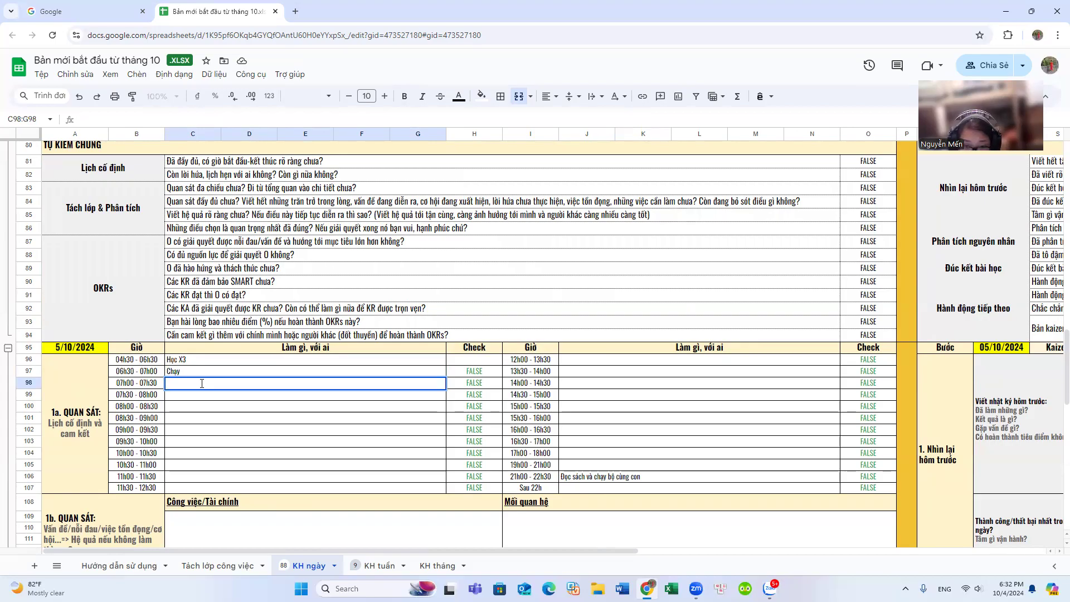
pyautogui.write('Học')
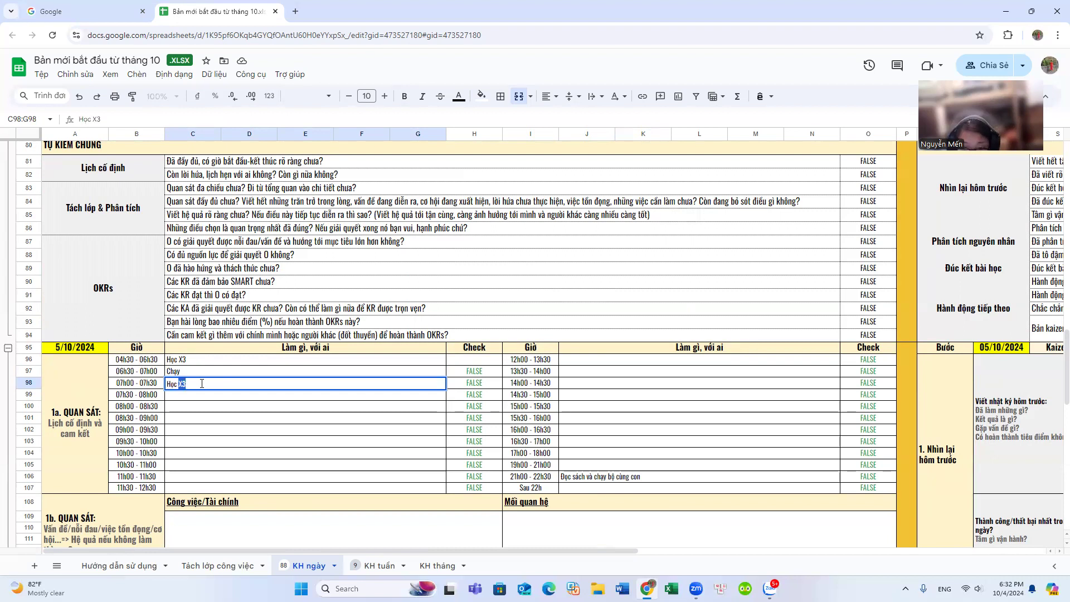
pyautogui.press('BackSpace')
pyautogui.press('BackSpace')
pyautogui.press('BackSpace')
pyautogui.press('BackSpace')
pyautogui.press('BackSpace')
# - Enter "Nghe video X3" in the 07h00 - 07h30 slot of the 5/10/2024 schedule
pyautogui.write('Những điều chọn là quan trọng nhất đã đúng? Nếu giải quyết xong nó bạn vui, hạnh phúc chứ?')
pyautogui.write('ghe vide')
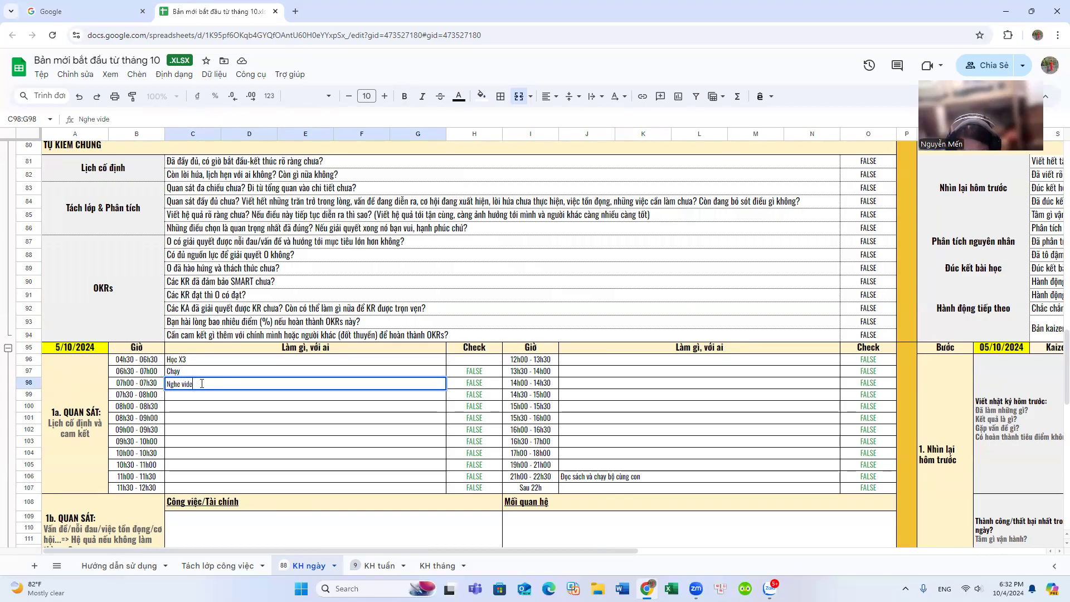
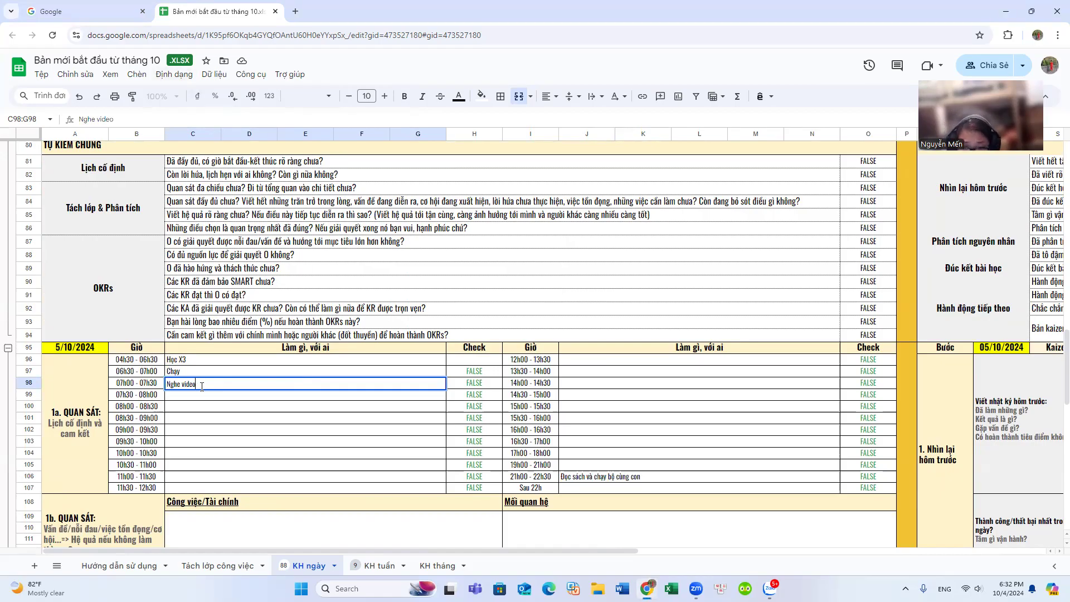
pyautogui.write('X3')
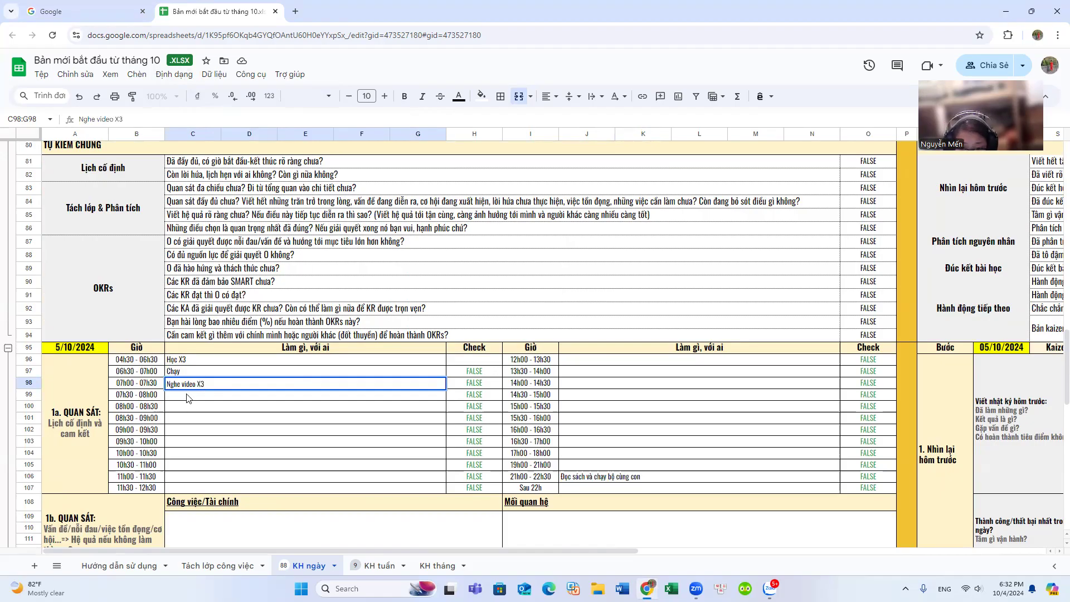
pyautogui.press('Return')
# - Enter "Dạy học tại trường môn công nghệ" in the 07h30 - 08h00 slot of the 5/10/2024 schedule
pyautogui.write('Day hcoj')
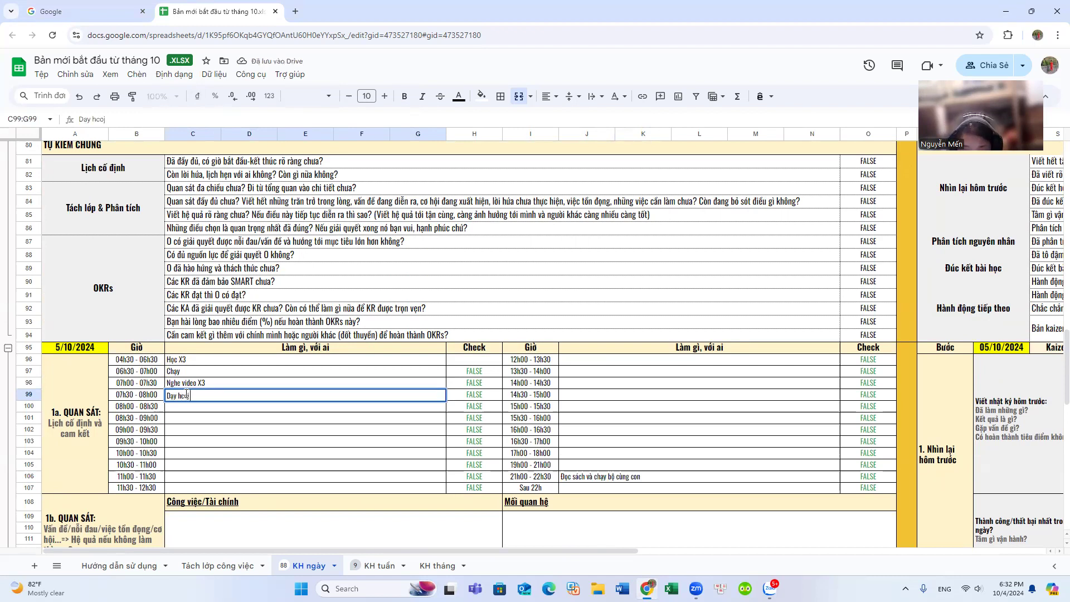
pyautogui.press('BackSpace')
pyautogui.press('BackSpace')
pyautogui.press('BackSpace')
pyautogui.write('och')
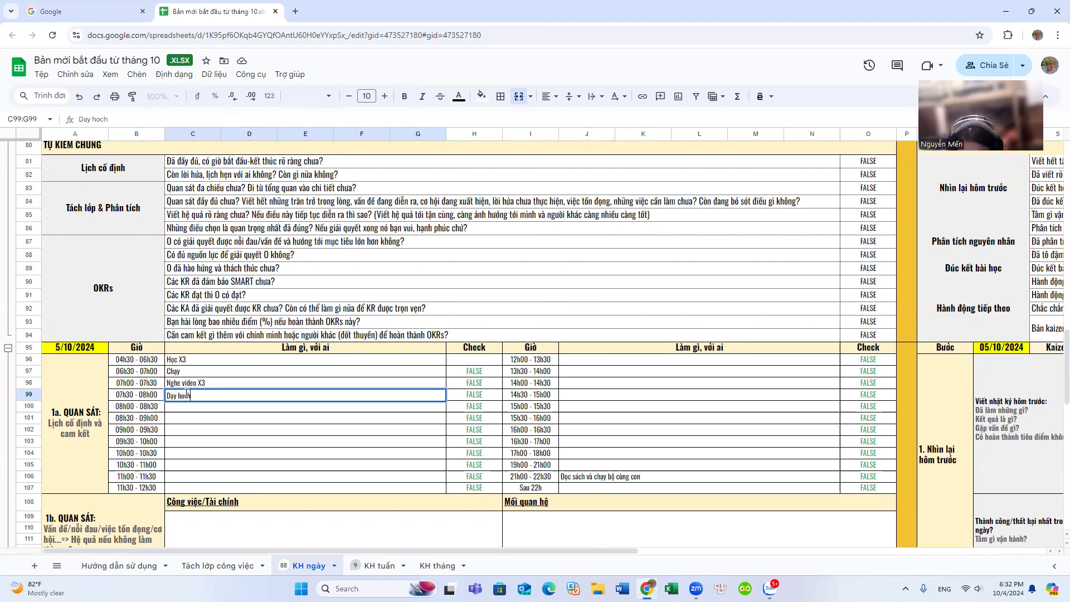
pyautogui.write(' tai truong')
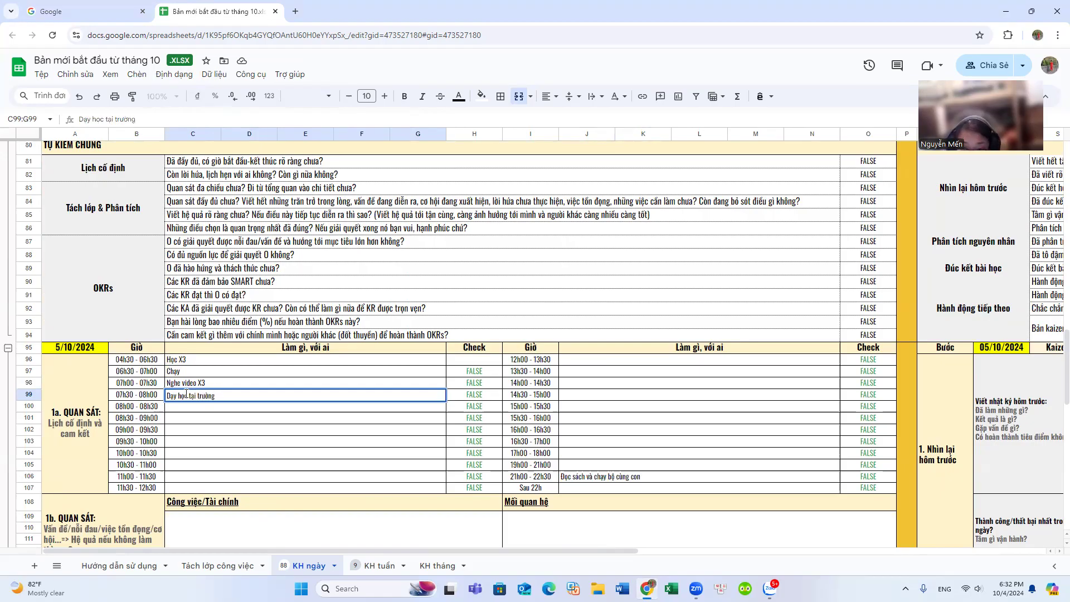
pyautogui.write(' môn công nghệ')
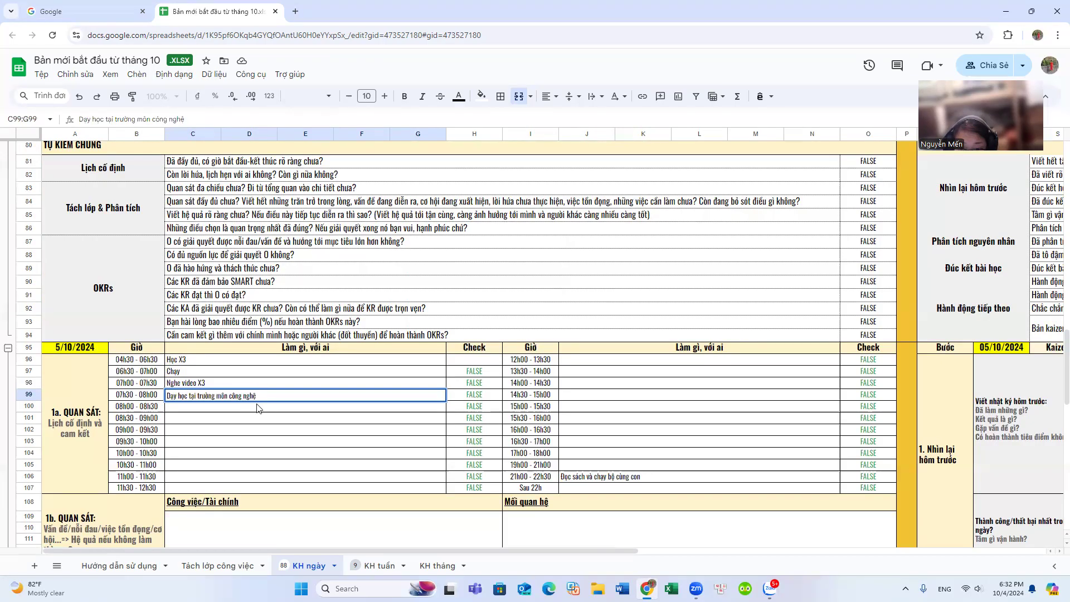
# - Merge the "Dạy học tại trường môn công nghệ" entry across the 07h30 to 11h30 slots of the 5/10/2024 schedule
pyautogui.moveTo(229, 394); pyautogui.dragTo(244, 477)
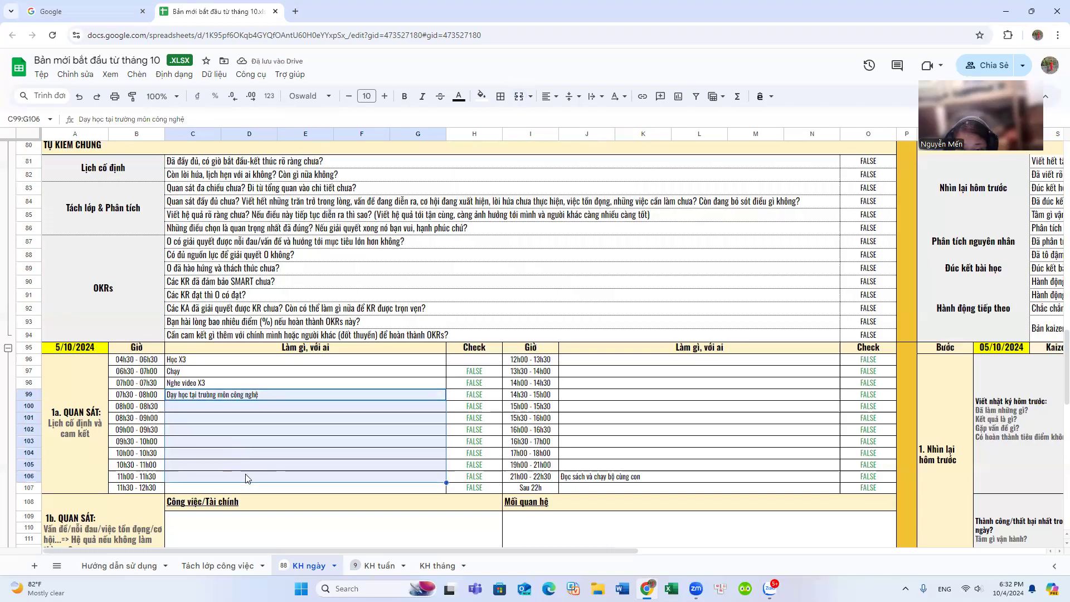
pyautogui.click(519, 96)
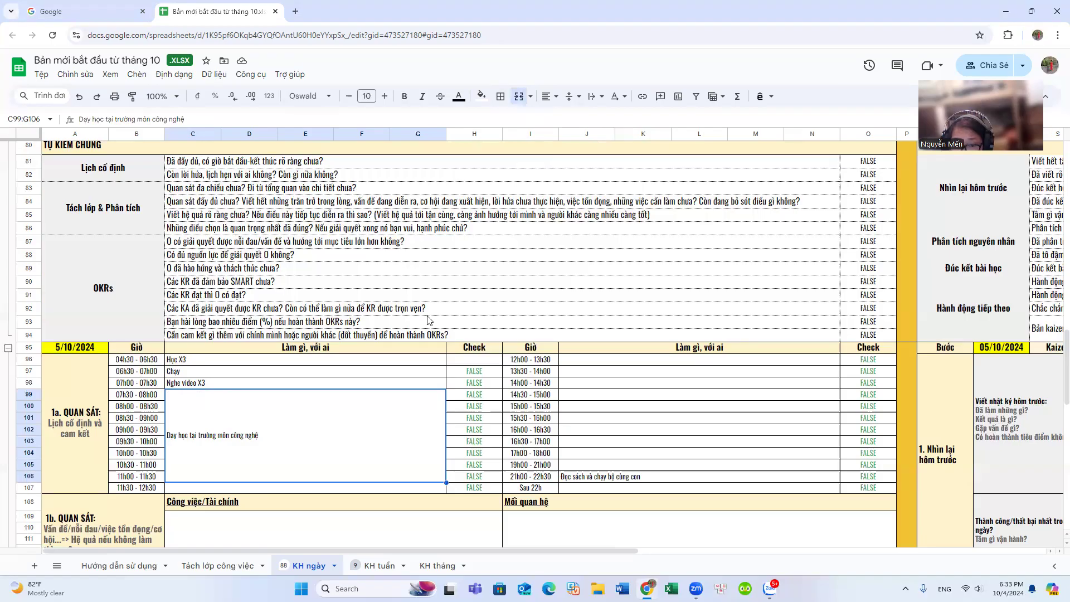
# - Enter "Nghỉ ngơi" in the 13h30 - 14h00 slot of the 5/10/2024 schedule
pyautogui.click(588, 372)
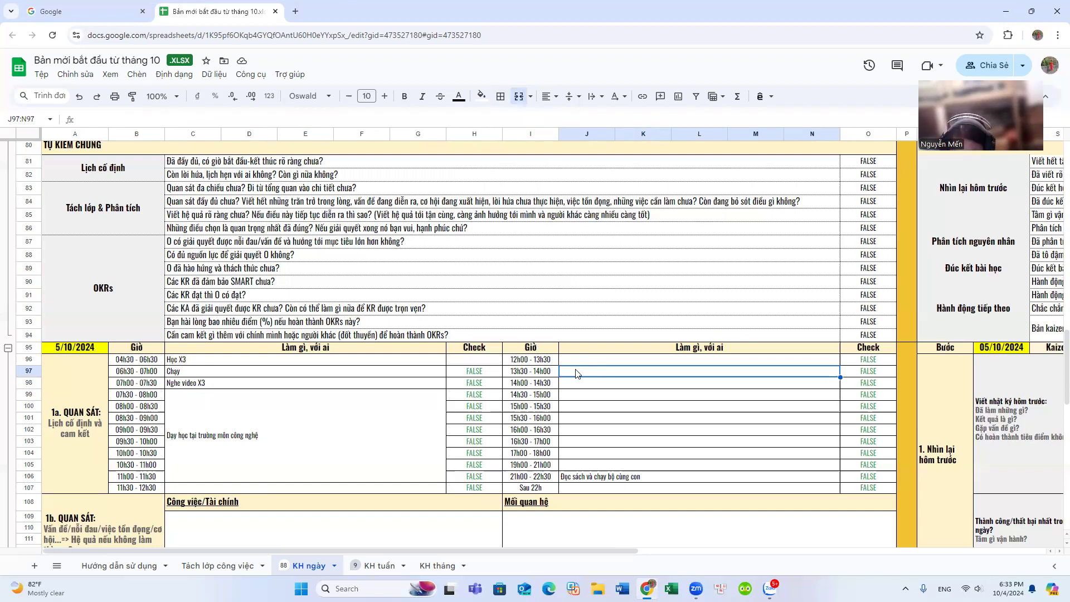
pyautogui.write('Ngih')
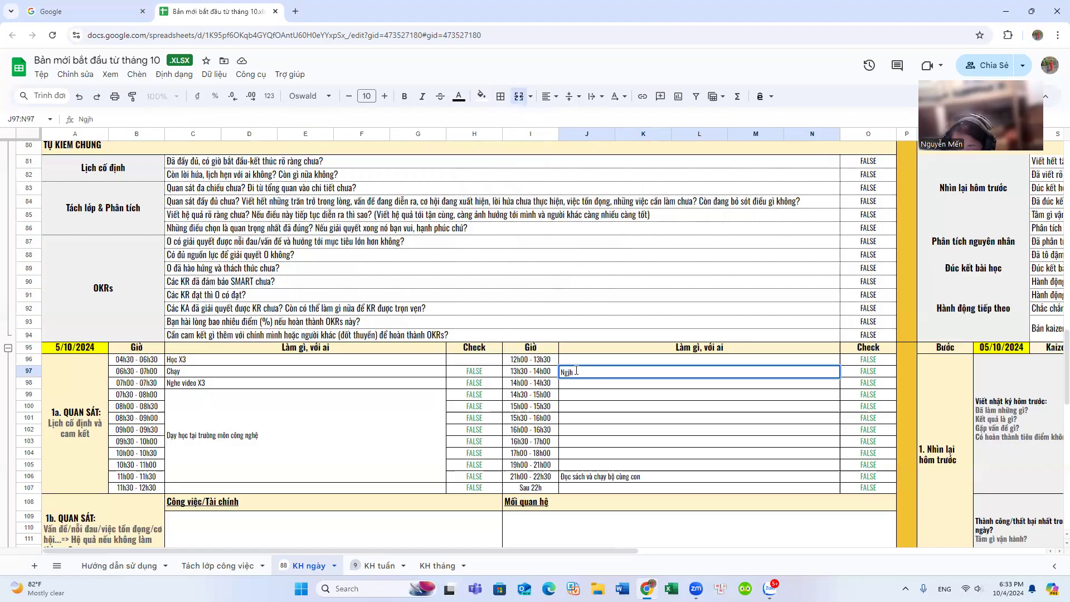
pyautogui.write('h')
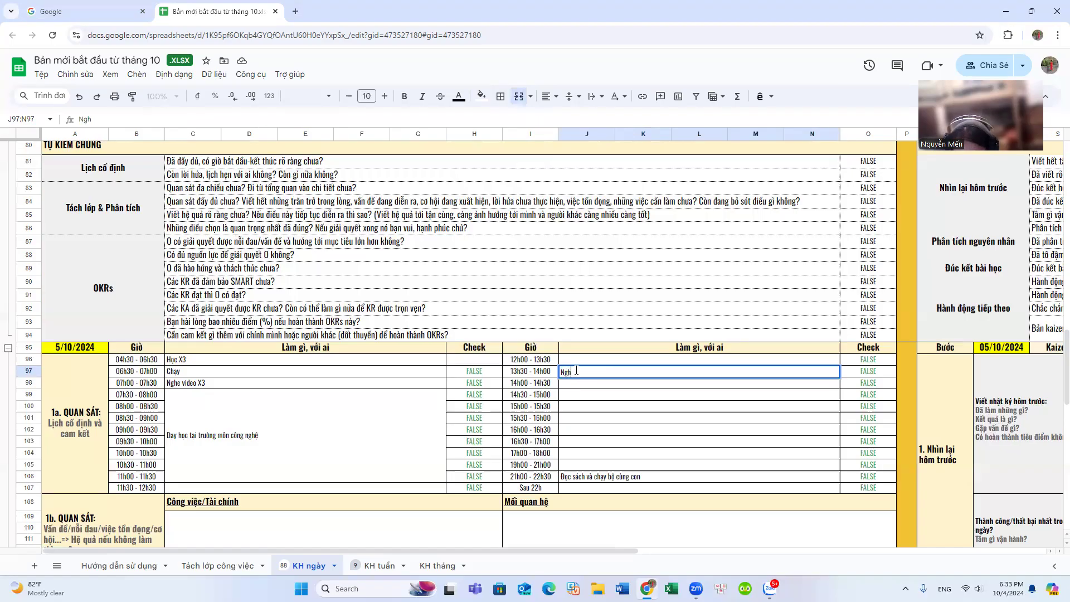
pyautogui.write(' ngơi')
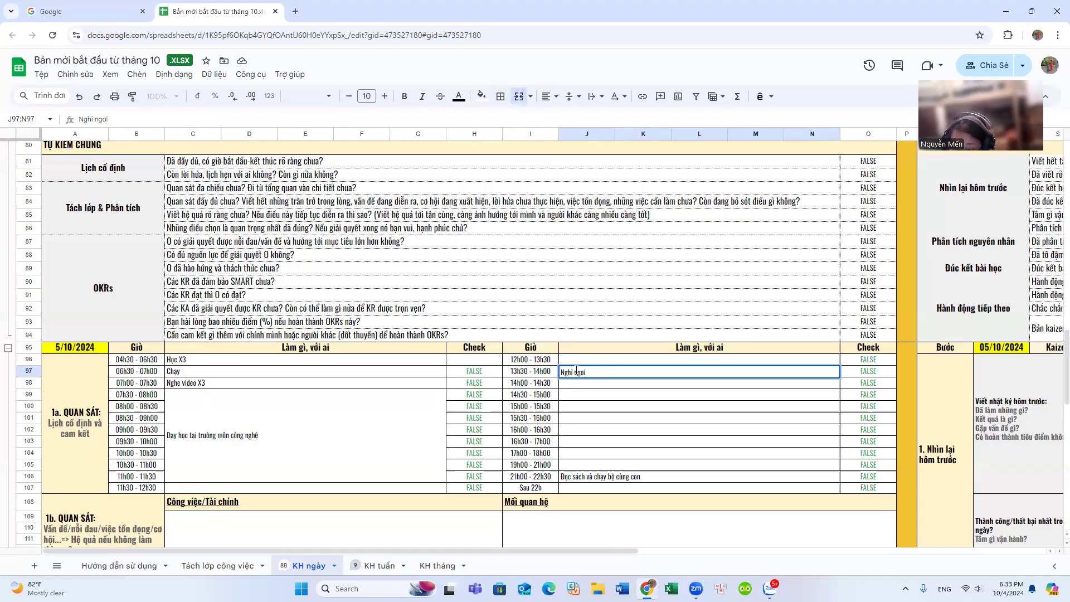
# - Enter "Chữa bài X3 cùng em" followed by the student's name in the 14h00 - 14h30 slot of the 5/10/2024 schedule
pyautogui.click(569, 385)
pyautogui.write('Chữa bài')
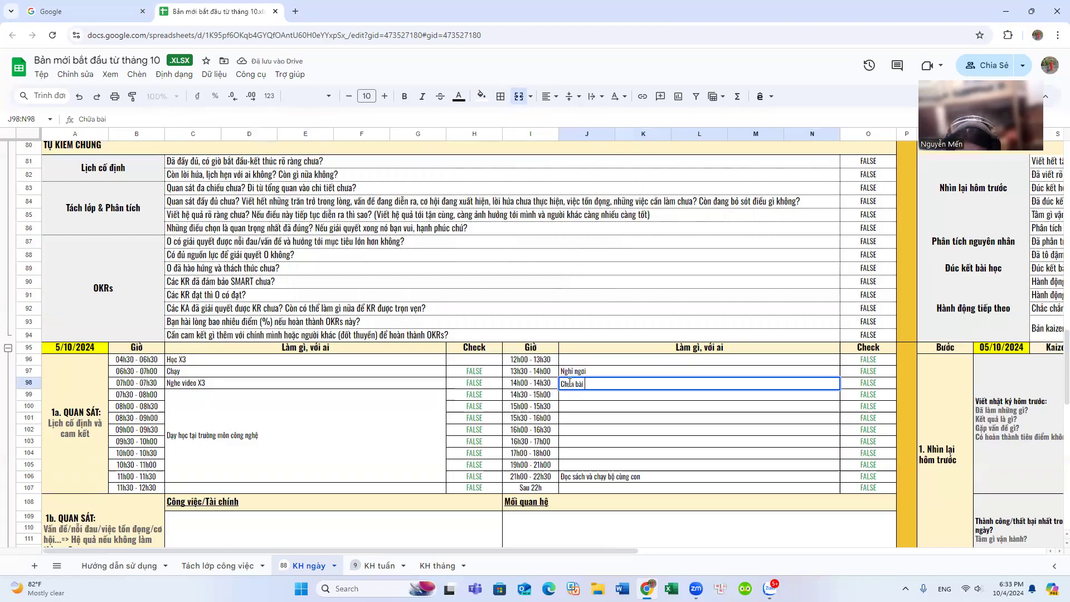
pyautogui.write(' cunge')
pyautogui.press('BackSpace')
pyautogui.press('BackSpace')
pyautogui.press('BackSpace')
pyautogui.press('BackSpace')
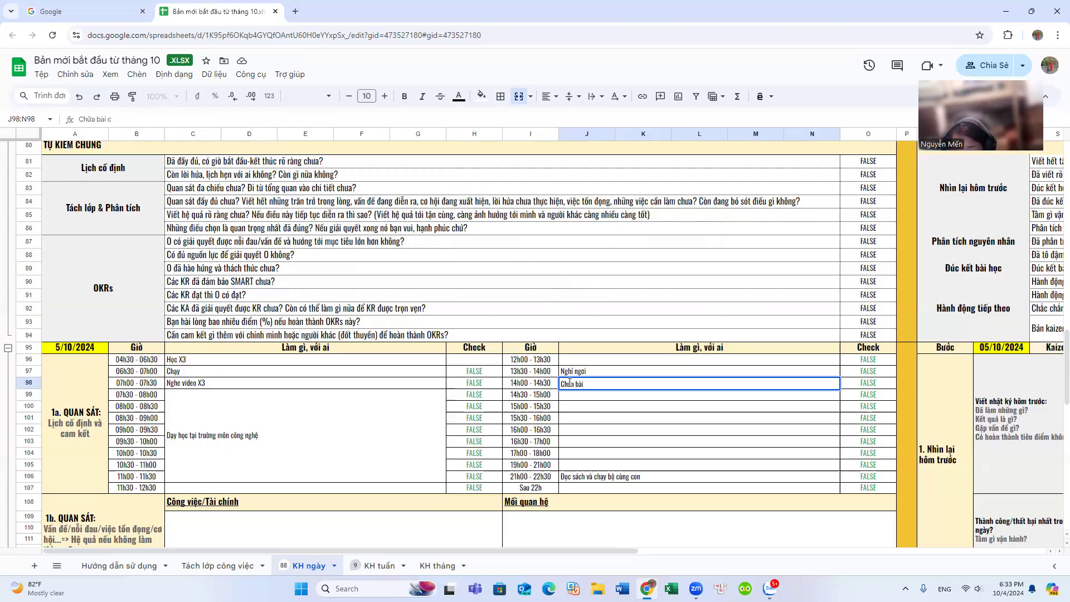
pyautogui.write('lập')
pyautogui.press('BackSpace')
pyautogui.press('BackSpace')
pyautogui.press('BackSpace')
pyautogui.press('BackSpace')
pyautogui.write('X3 cùng')
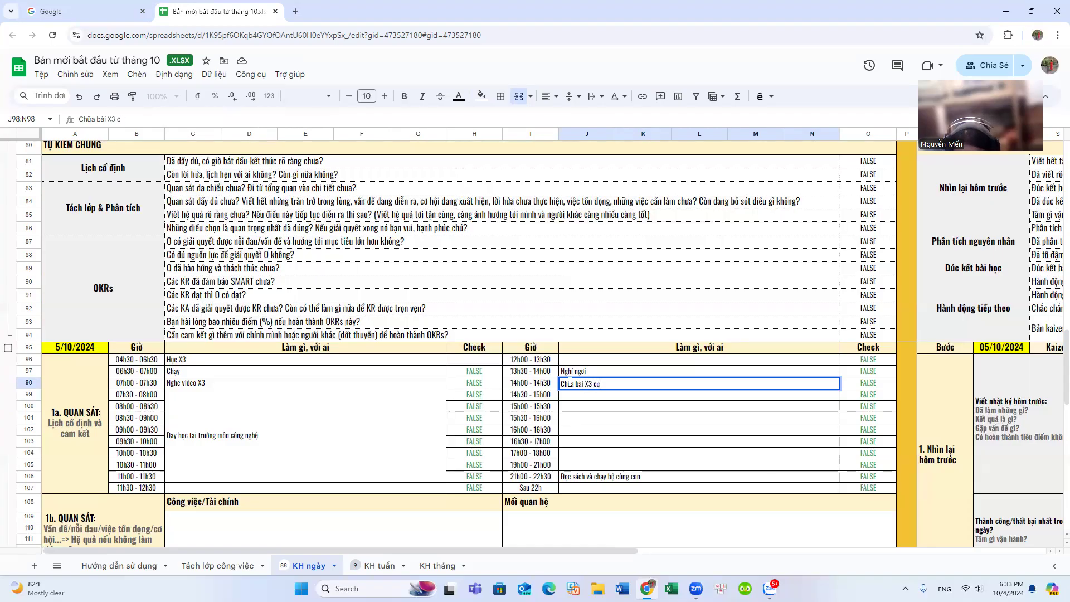
pyautogui.write(' em Hung')
pyautogui.press('Return')
# - Merge the "Chữa bài X3" entry across the 14h00 - 14h30 and 14h30 - 15h00 slots
pyautogui.click(598, 384)
pyautogui.moveTo(598, 385); pyautogui.dragTo(602, 393)
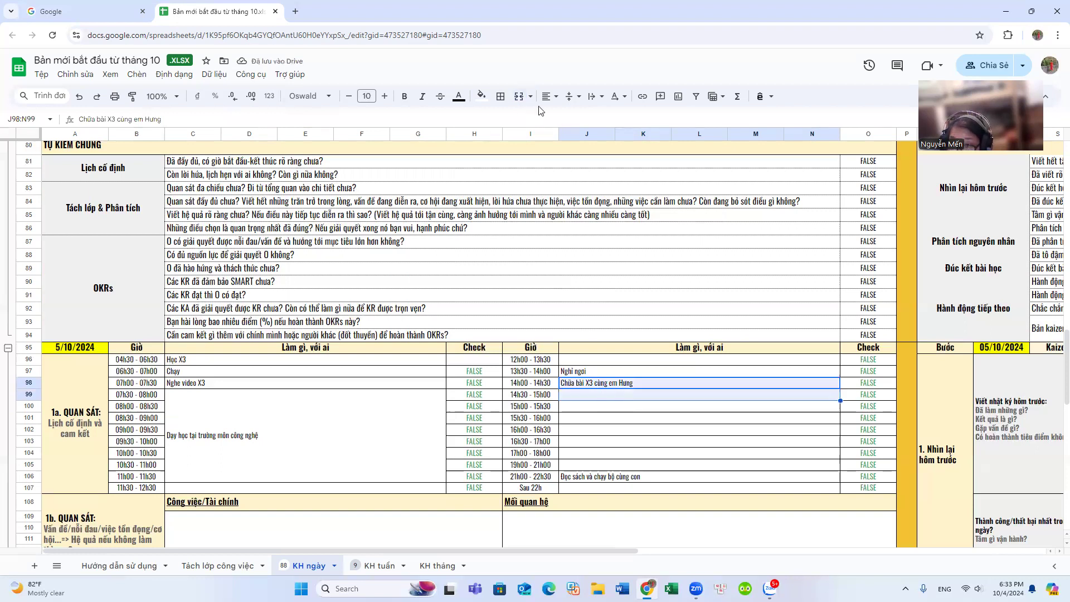
pyautogui.click(519, 96)
# - Enter "Soạn bài dạy thêm" in the 15h00 - 15h30 slot of the 5/10/2024 schedule
pyautogui.click(581, 410)
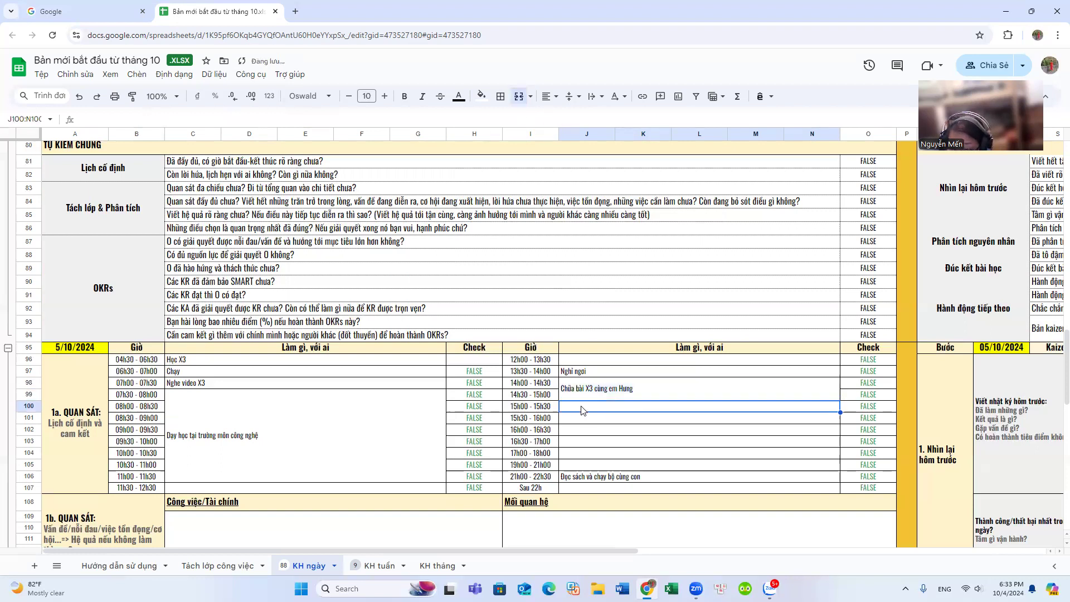
pyautogui.write('Soạn b')
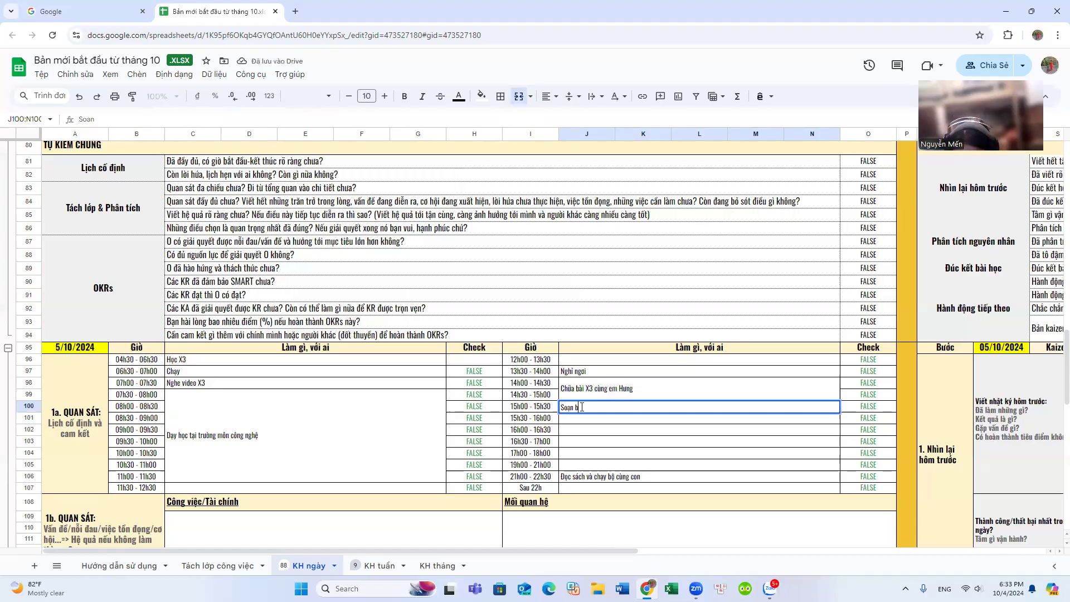
pyautogui.write('ài dạy thêm')
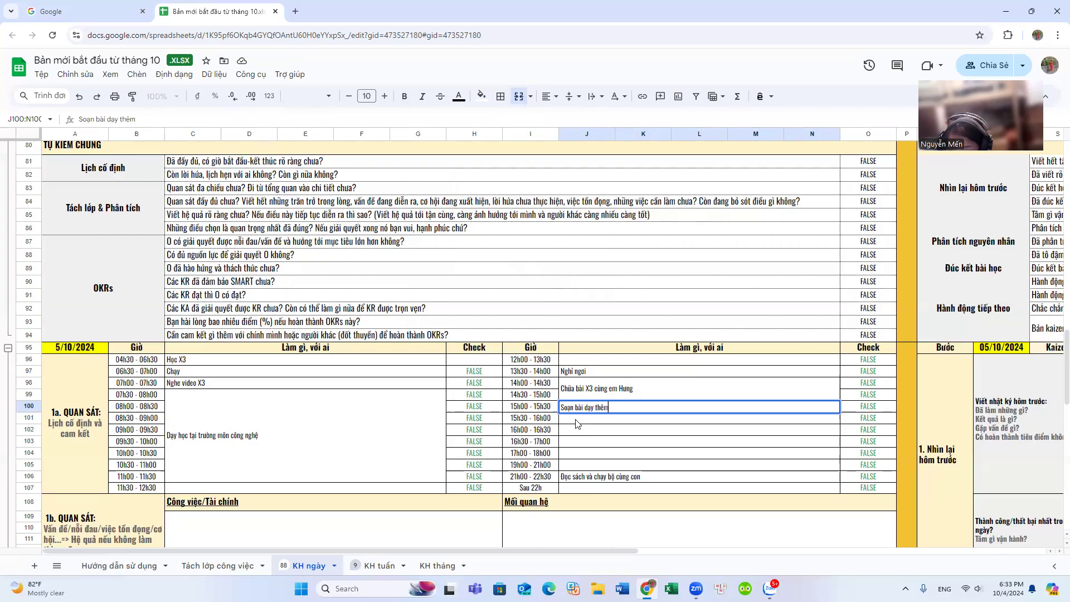
# - Enter "Dạy thêm tại trung tâm lớp 6" in the 15h30 - 16h00 slot and merge it with the 16h00 - 16h30 slot
pyautogui.click(577, 422)
pyautogui.write('D')
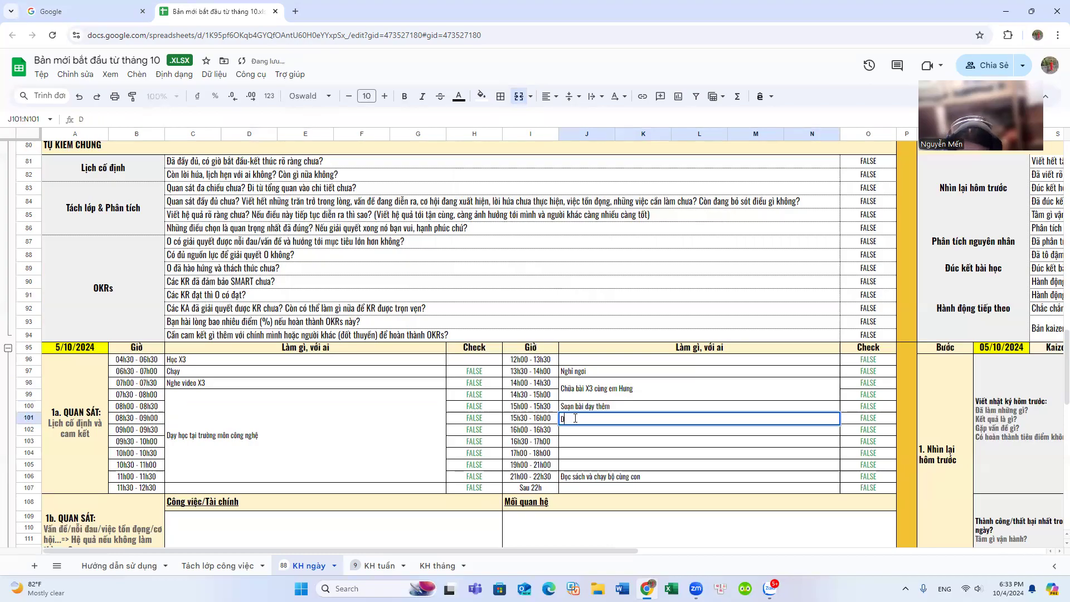
pyautogui.write('ay')
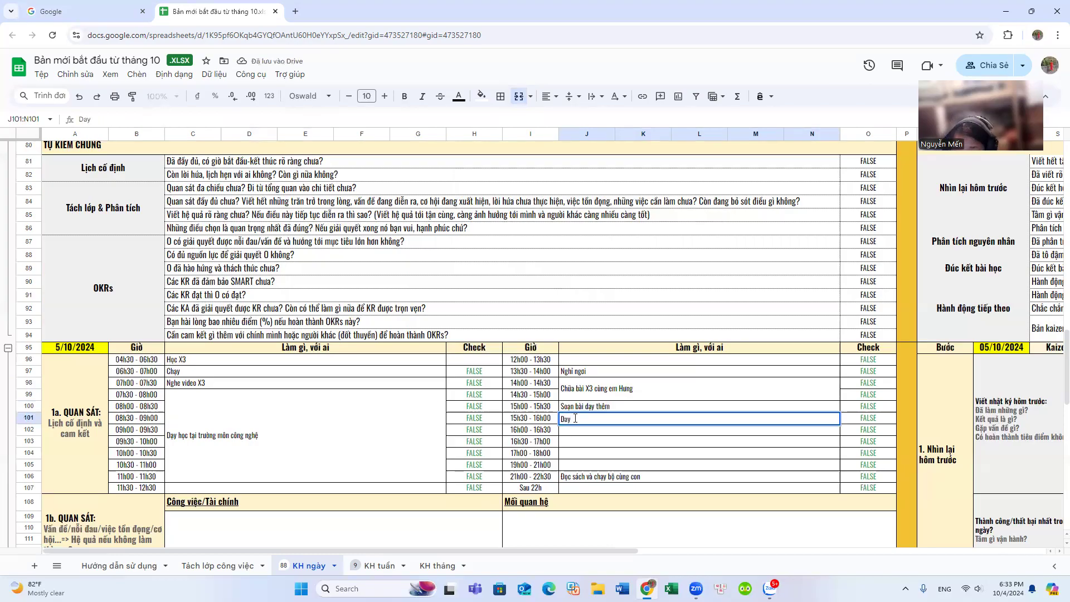
pyautogui.write(' thêm')
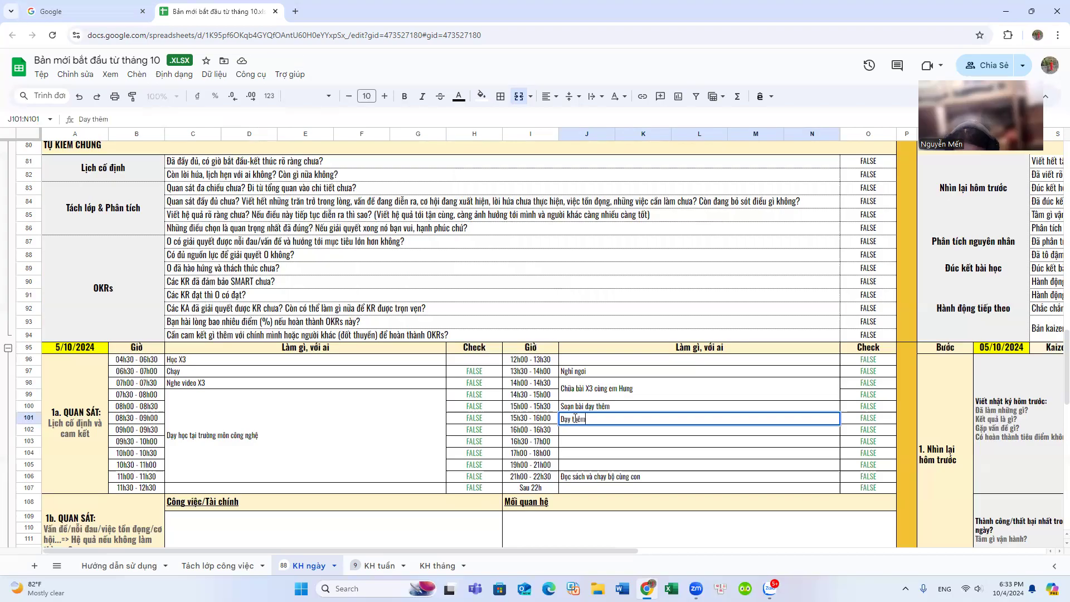
pyautogui.write(' tai trung tâm lớp 7')
pyautogui.press('BackSpace')
pyautogui.write('6')
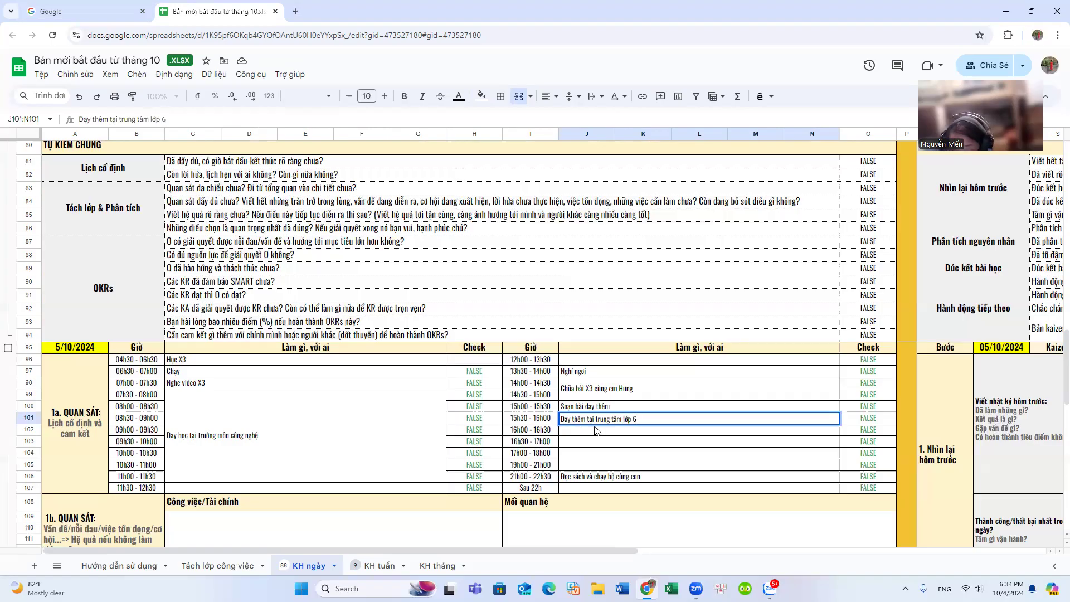
pyautogui.moveTo(641, 419); pyautogui.dragTo(643, 432)
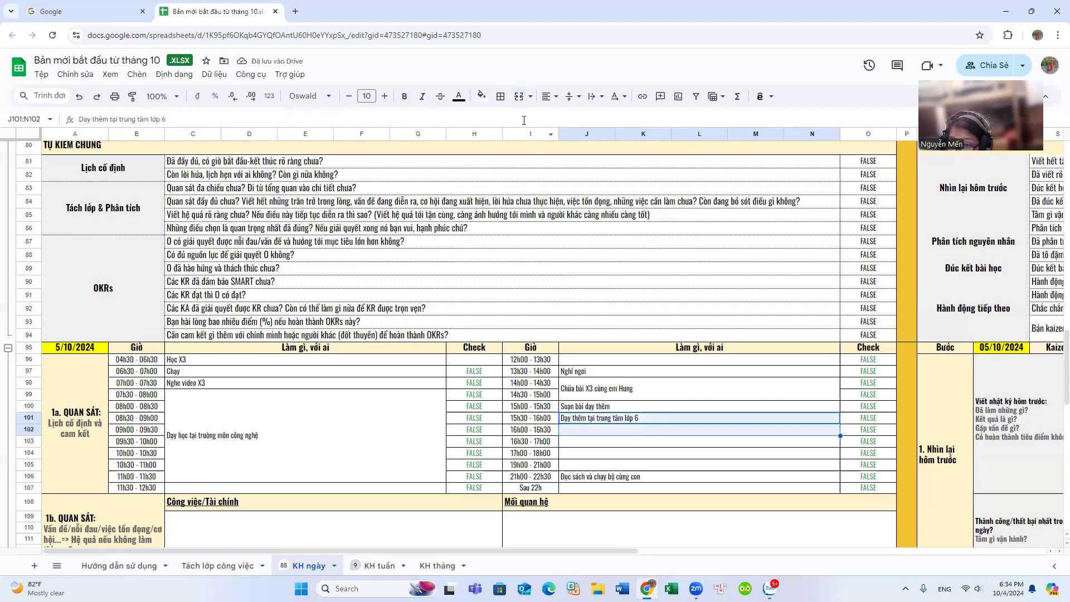
pyautogui.click(519, 95)
# - Enter "Dạy thêm tại trung tâm lớp 8" in the 16h30 - 17h00 slot and merge it with the 17h00 - 18h00 slot
pyautogui.click(586, 444)
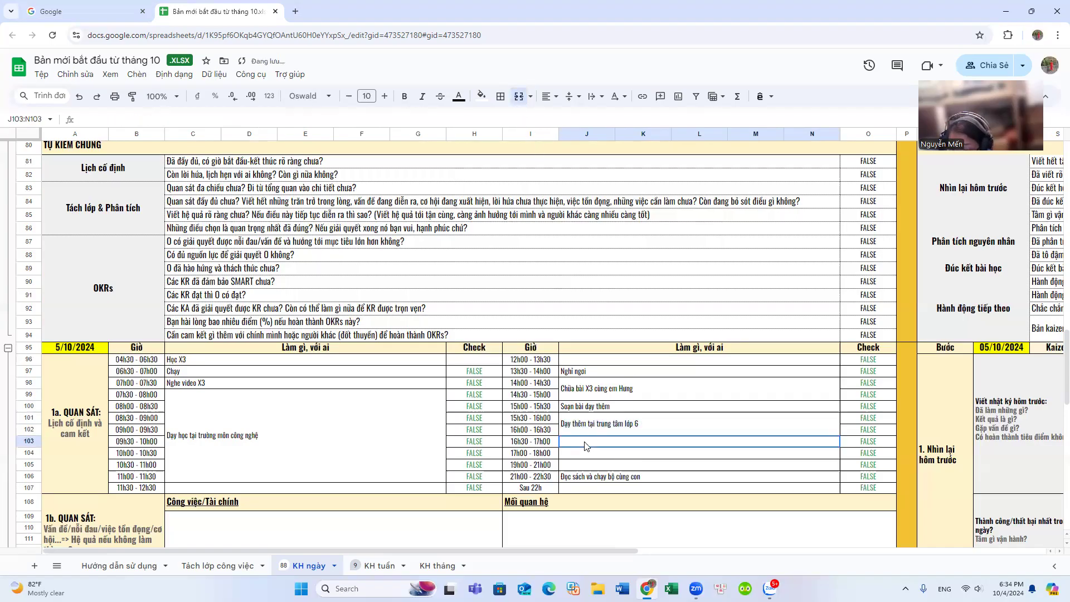
pyautogui.write('Dạy th')
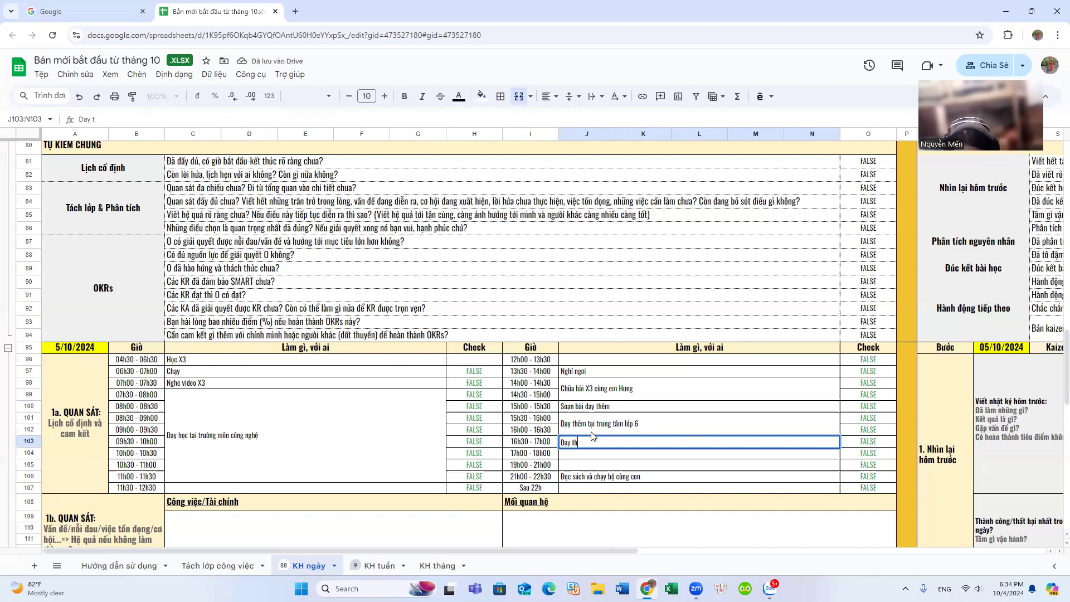
pyautogui.write('êm tại trung tâm lớp')
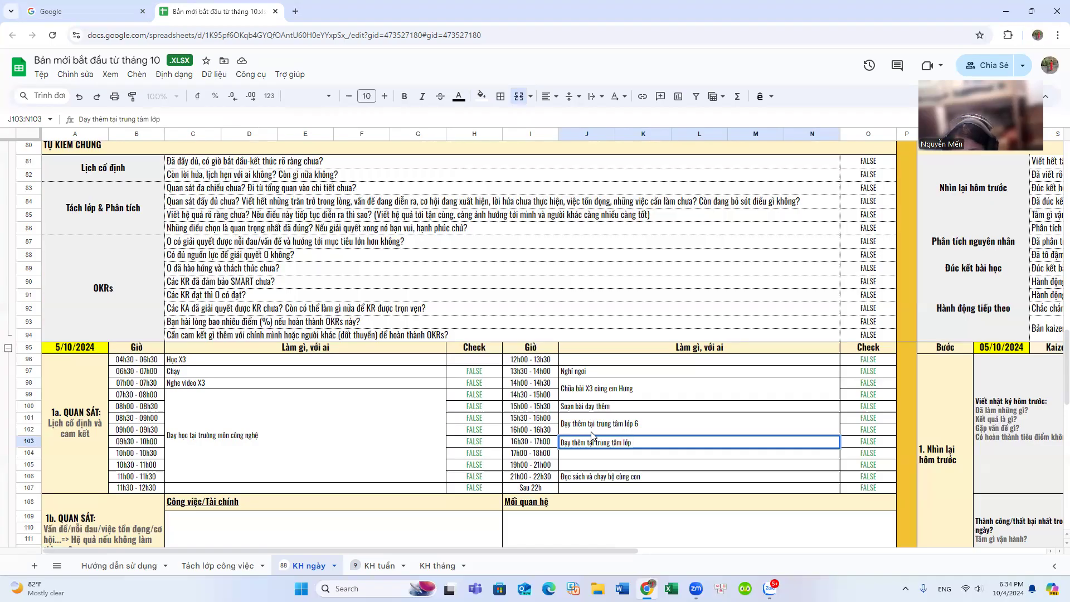
pyautogui.write(' 8')
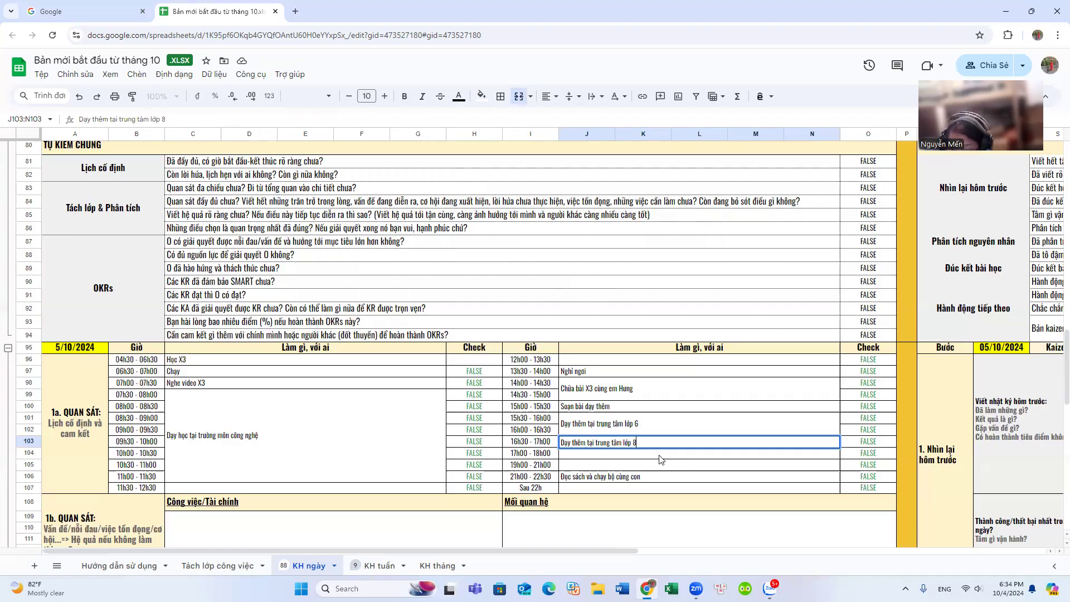
pyautogui.press('Return')
pyautogui.click(637, 443)
pyautogui.moveTo(637, 443); pyautogui.dragTo(638, 453)
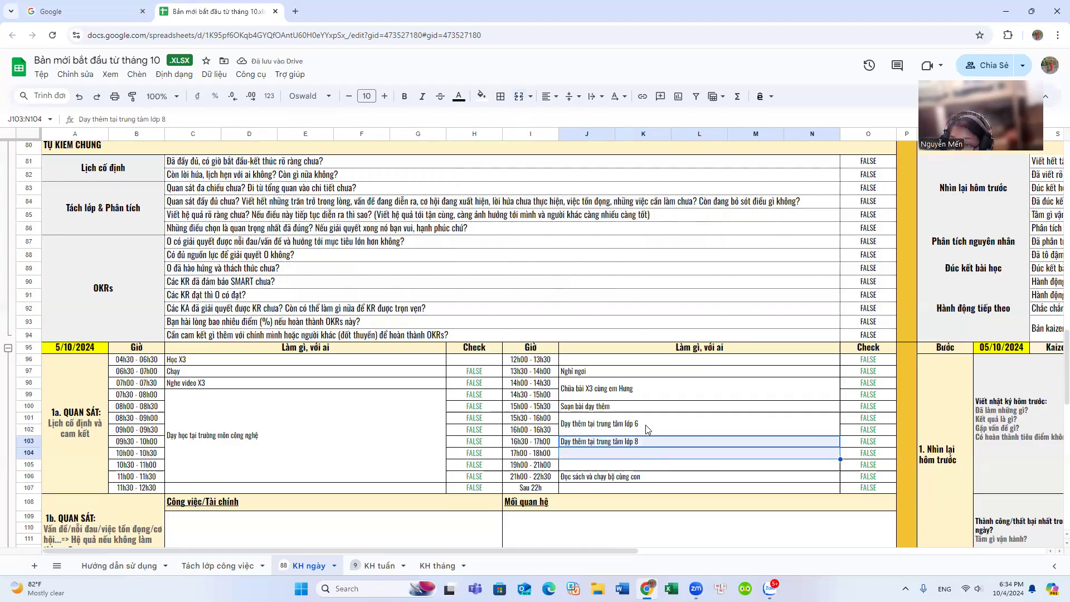
pyautogui.click(519, 96)
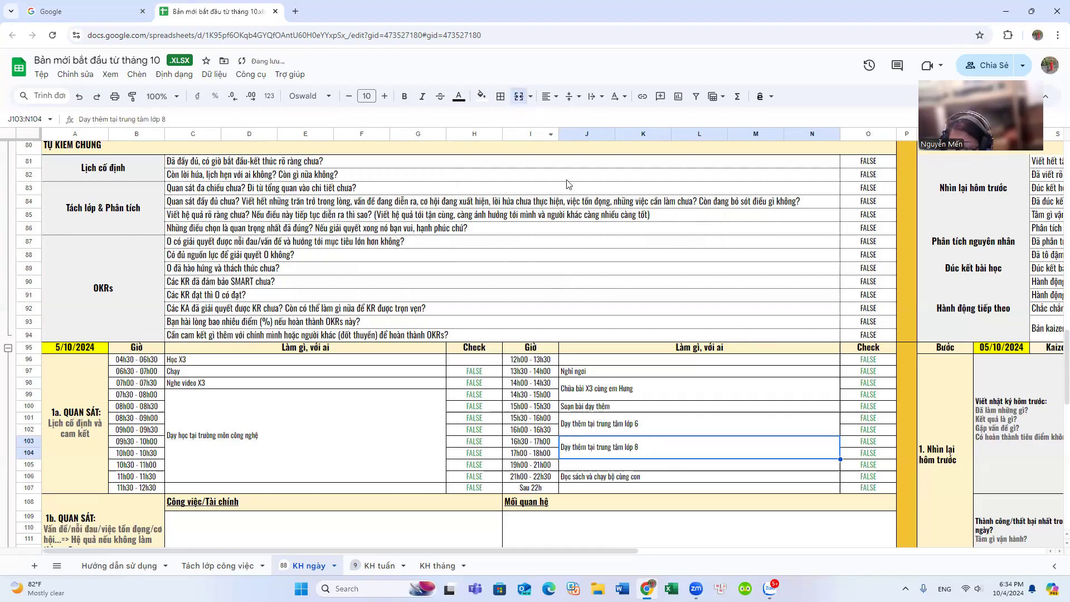
# - Enter "Làm bài tập X3" in the 19h00 - 21h00 slot of the 5/10/2024 schedule
pyautogui.click(602, 467)
pyautogui.write('Làm bài')
pyautogui.write(' taập')
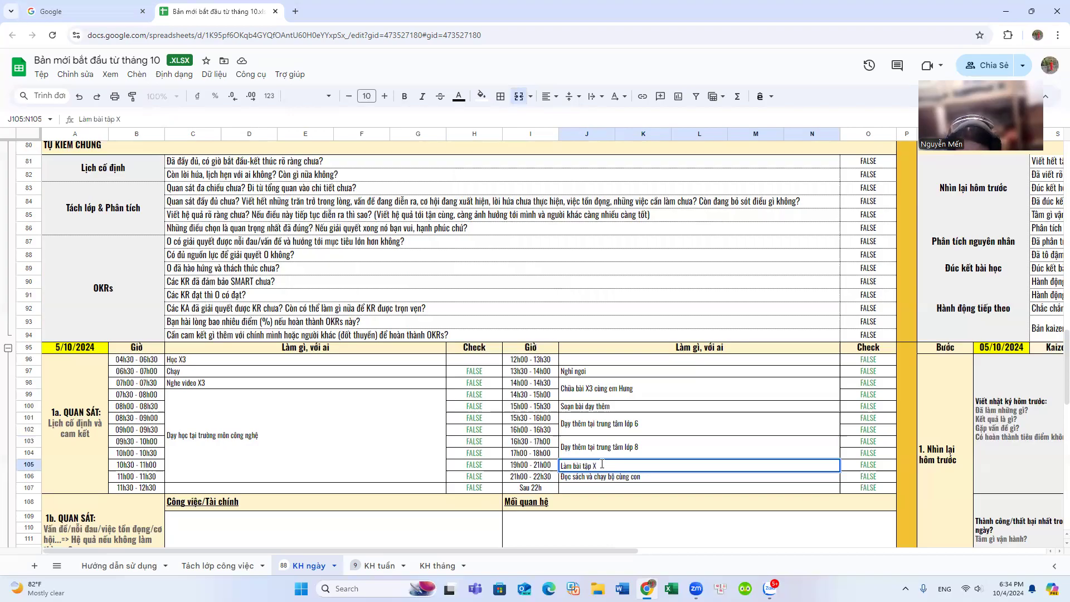
# - Enter "Lập kế hoạch và Kaizen" in the "Sau 22h" slot of the 5/10/2024 schedule
pyautogui.click(627, 490)
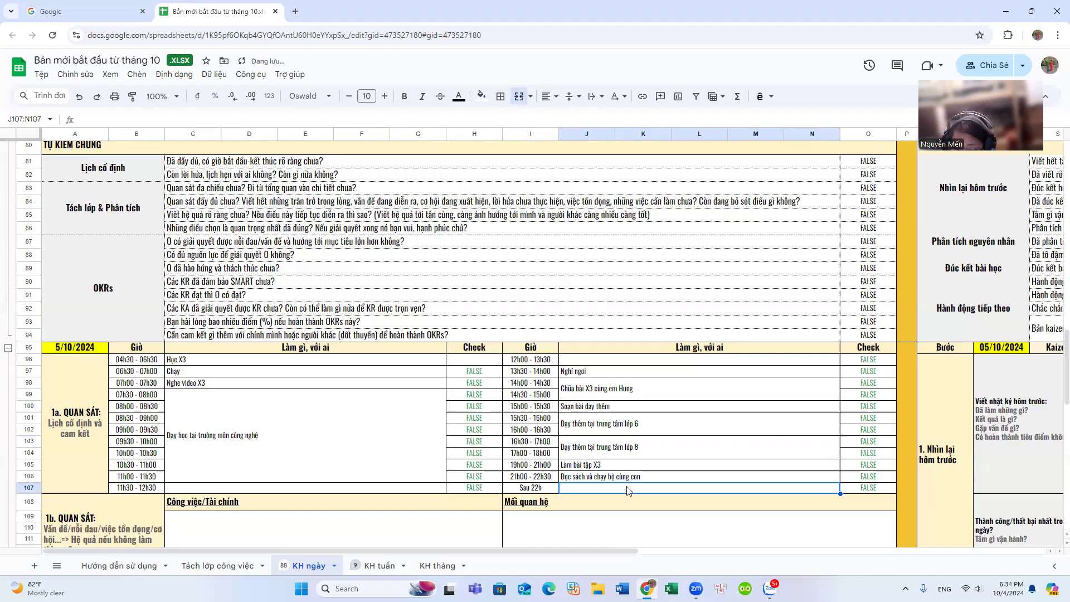
pyautogui.write('Lập')
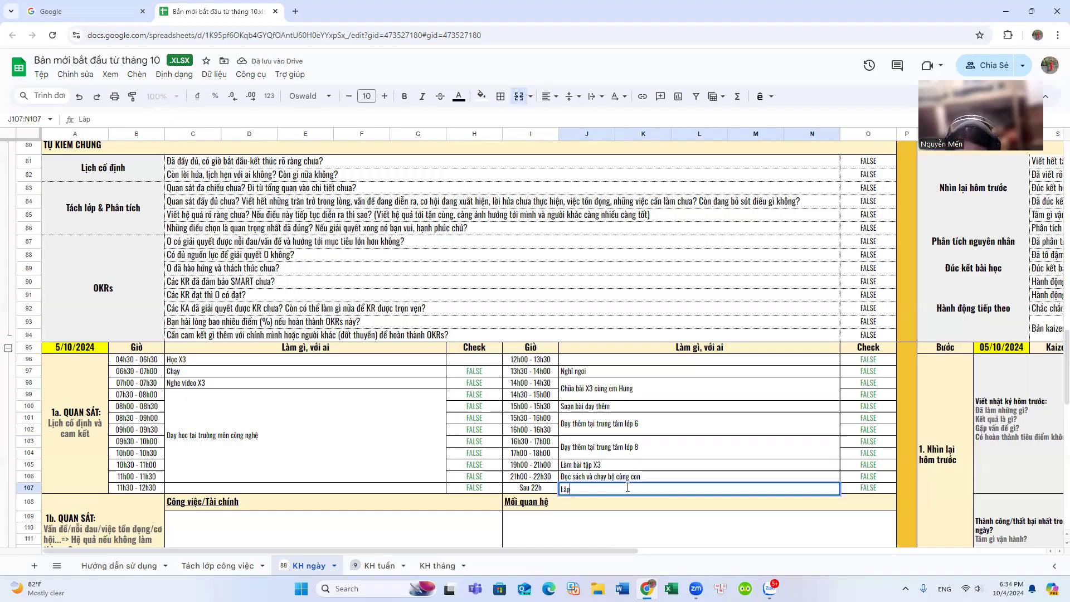
pyautogui.write(' kế h')
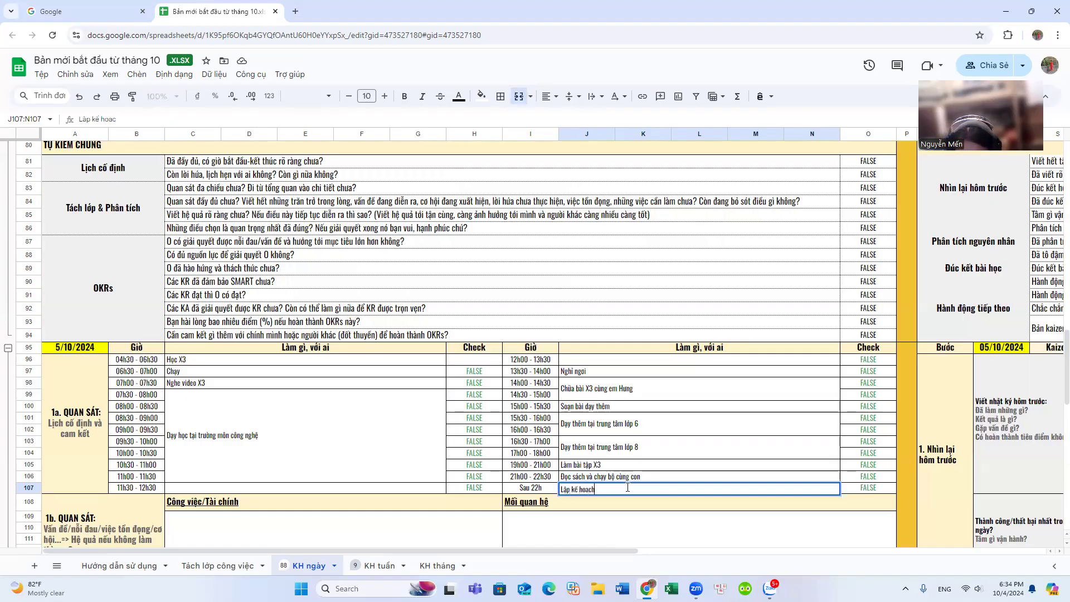
pyautogui.write('oạch và Kaizen')
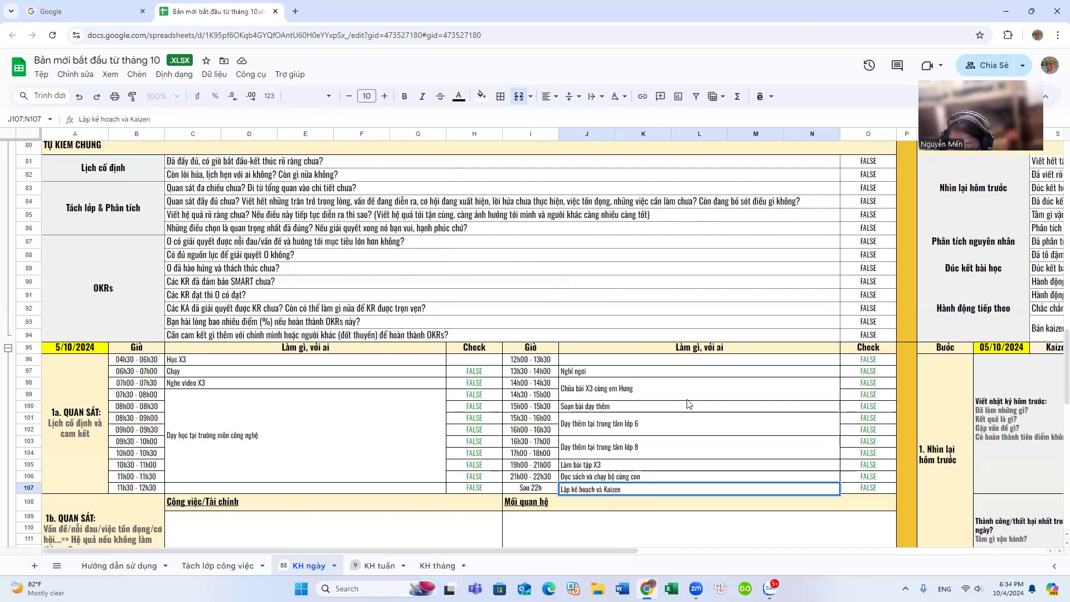
pyautogui.click(671, 409)
# - Clear the existing lớp 8 teaching text from the merged 16h30 - 18h00 slot of the 5/10/2024 schedule
pyautogui.scroll(-2, 671, 450)
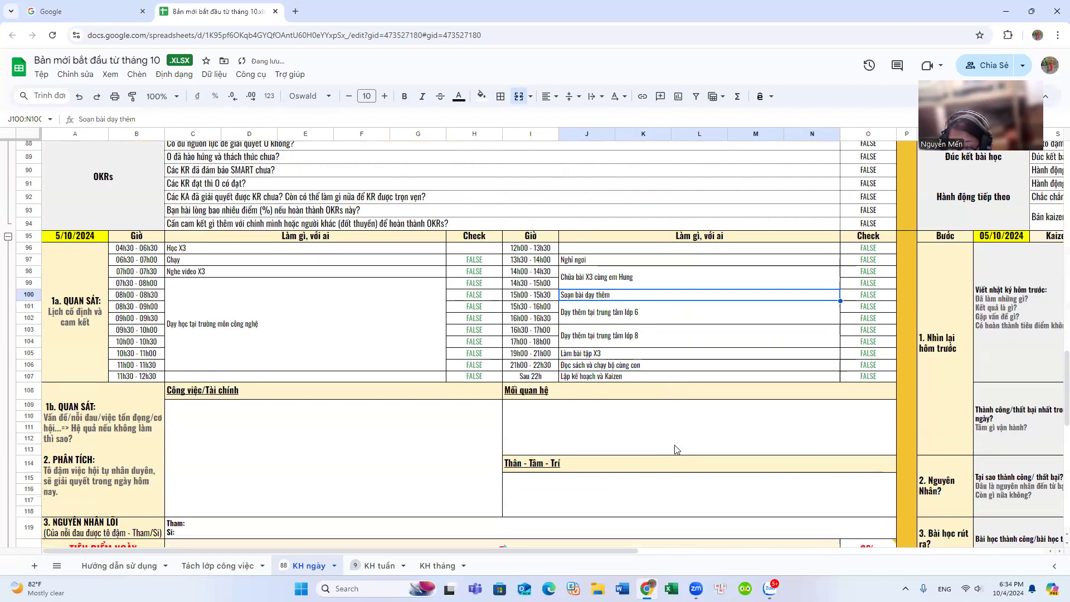
pyautogui.doubleClick(651, 335)
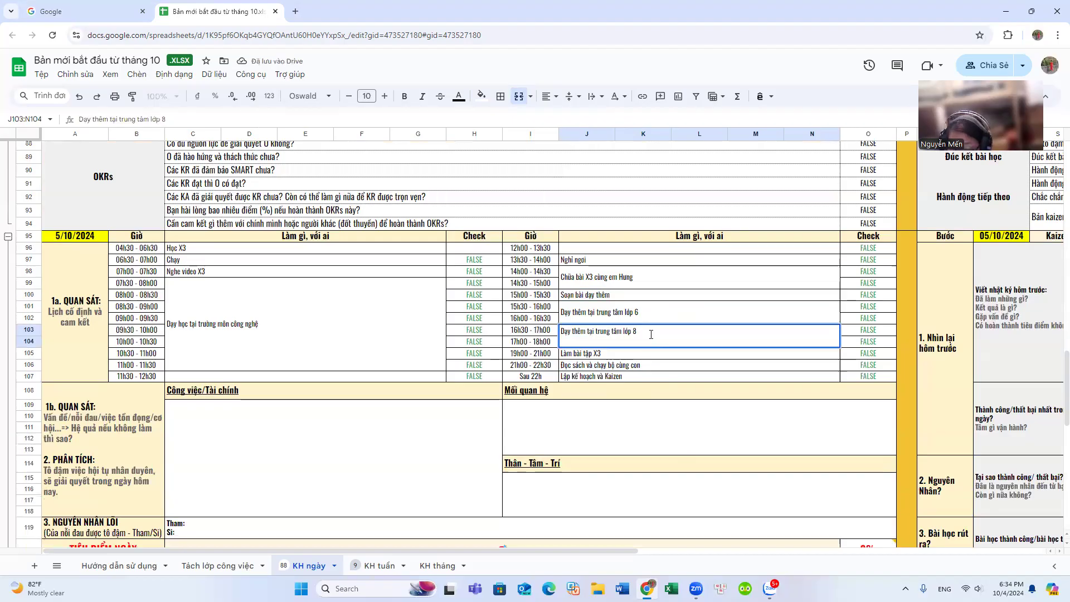
pyautogui.write('môn')
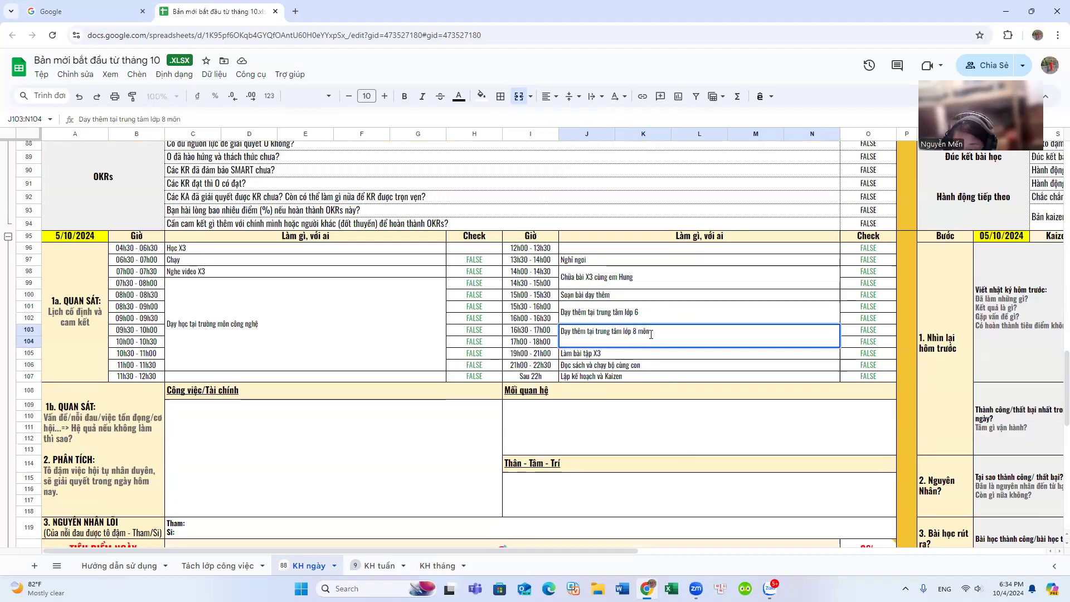
pyautogui.press('BackSpace')
pyautogui.press('BackSpace')
pyautogui.press('BackSpace')
pyautogui.press('BackSpace')
pyautogui.press('BackSpace')
pyautogui.press('BackSpace')
pyautogui.press('BackSpace')
pyautogui.press('BackSpace')
pyautogui.press('BackSpace')
pyautogui.press('BackSpace')
pyautogui.press('BackSpace')
pyautogui.press('BackSpace')
pyautogui.press('BackSpace')
pyautogui.press('BackSpace')
pyautogui.press('BackSpace')
pyautogui.press('BackSpace')
pyautogui.press('BackSpace')
pyautogui.press('BackSpace')
pyautogui.press('BackSpace')
pyautogui.press('BackSpace')
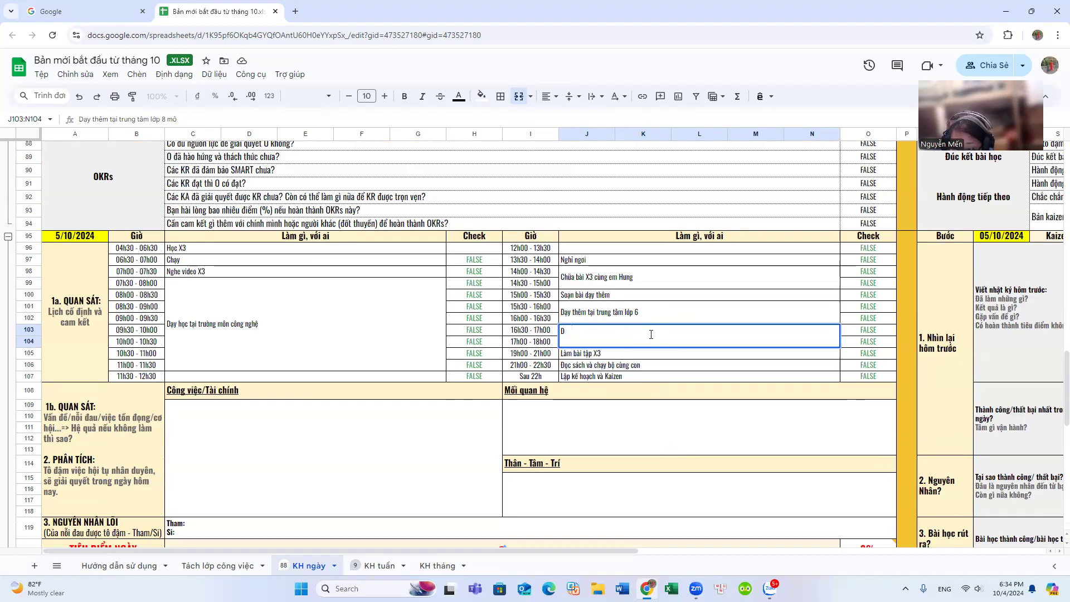
# - Begin the new 16h30 - 18h00 entry with "Dạy tại trung tâm môn toán"
pyautogui.write('Dạy')
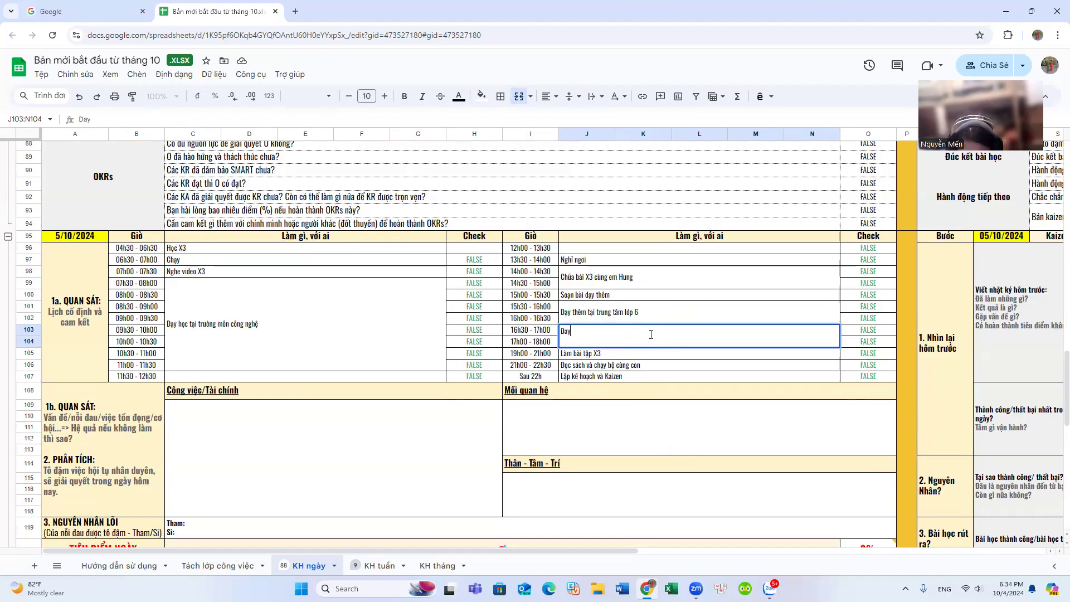
pyautogui.write(' tại trun')
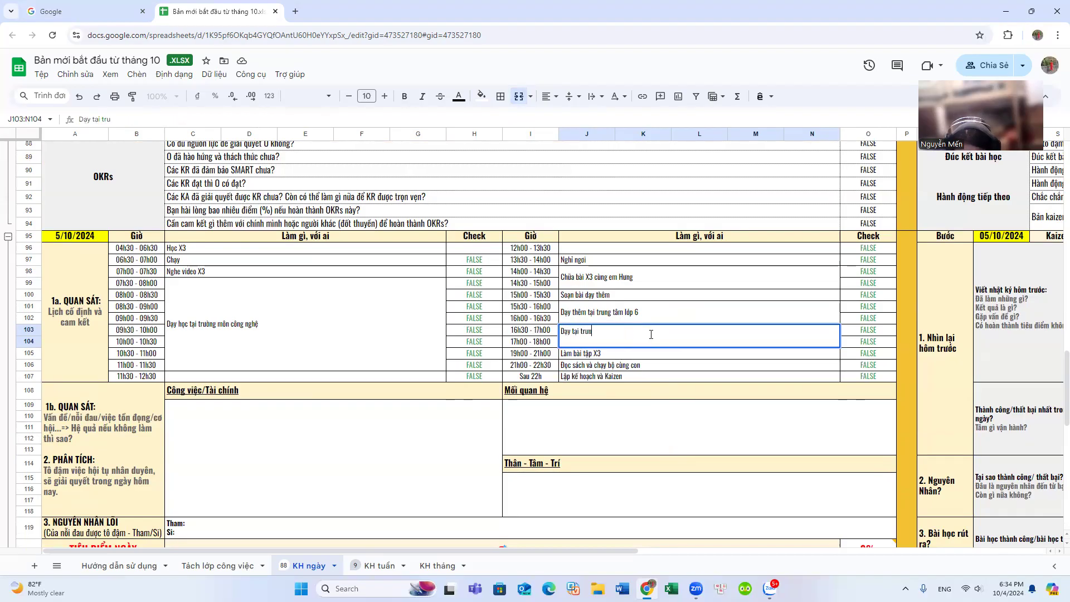
pyautogui.write('g tâm mon toán phân')
pyautogui.write(' loai')
pyautogui.write(' học sinh')
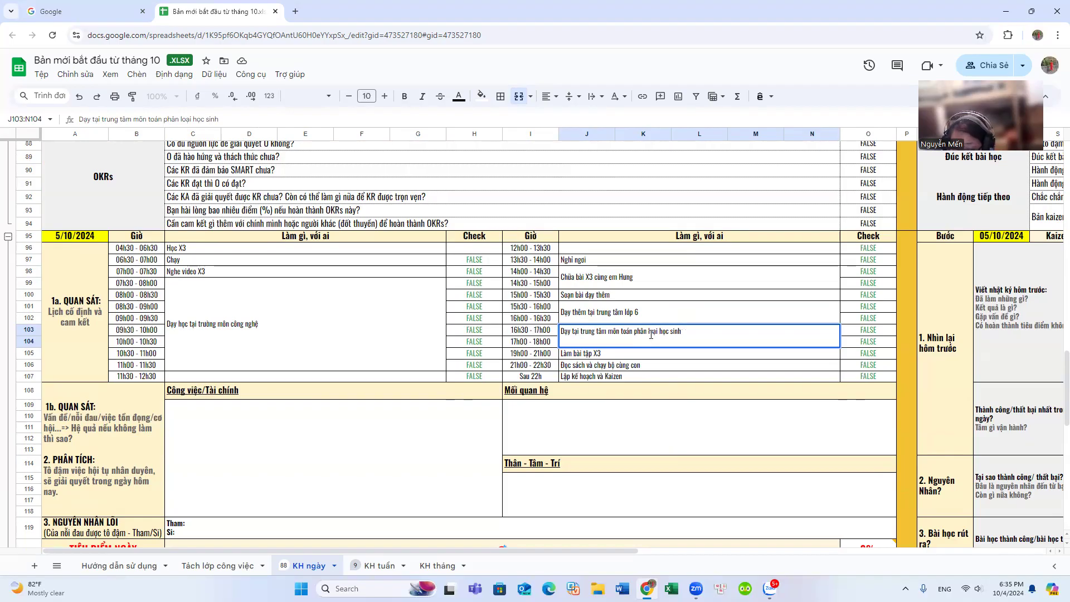
pyautogui.press('BackSpace')
pyautogui.press('BackSpace')
pyautogui.press('BackSpace')
pyautogui.press('BackSpace')
pyautogui.press('BackSpace')
pyautogui.press('BackSpace')
pyautogui.press('BackSpace')
pyautogui.press('BackSpace')
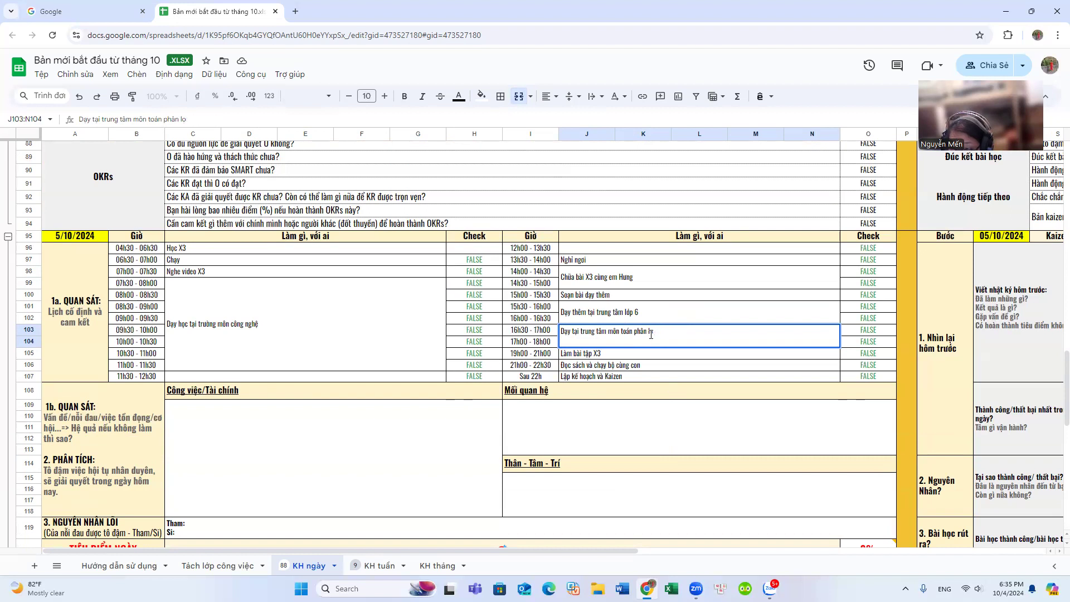
pyautogui.press('BackSpace')
pyautogui.press('BackSpace')
pyautogui.press('BackSpace')
pyautogui.press('BackSpace')
# - Append "rèn cho học sinh thật thành thạo các dạng bài tìm x và tính hợp lí một cách hoàn hảo" to the 16h30 - 18h00 entry
pyautogui.write('renf ch')
pyautogui.write('o hocj sinh')
pyautogui.write(' t')
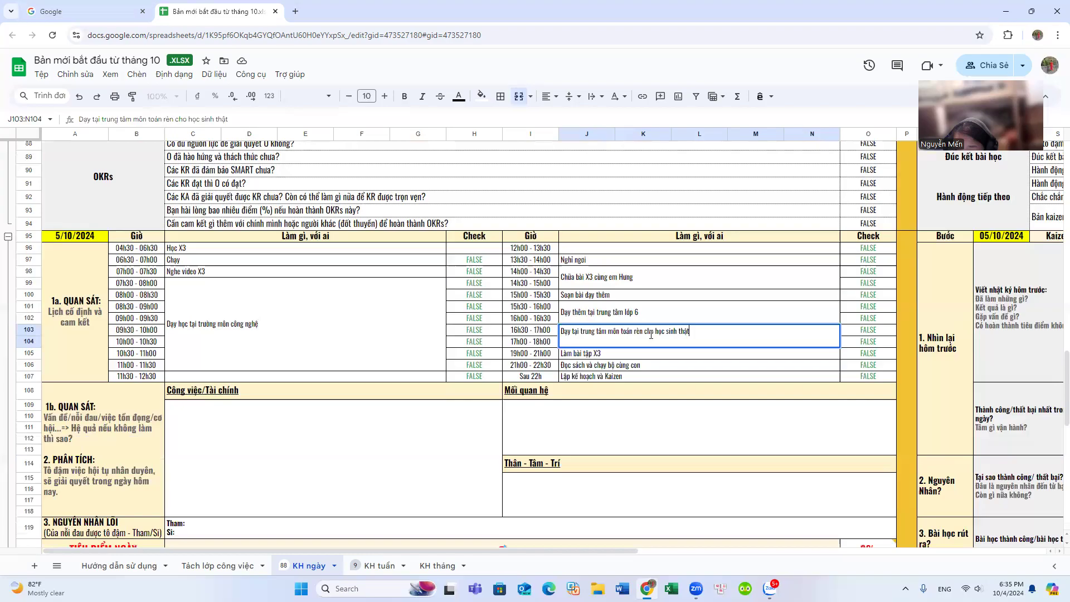
pyautogui.write('haatj thanhf th')
pyautogui.write('aoj cacs da')
pyautogui.write('ng')
pyautogui.write(' baif tim')
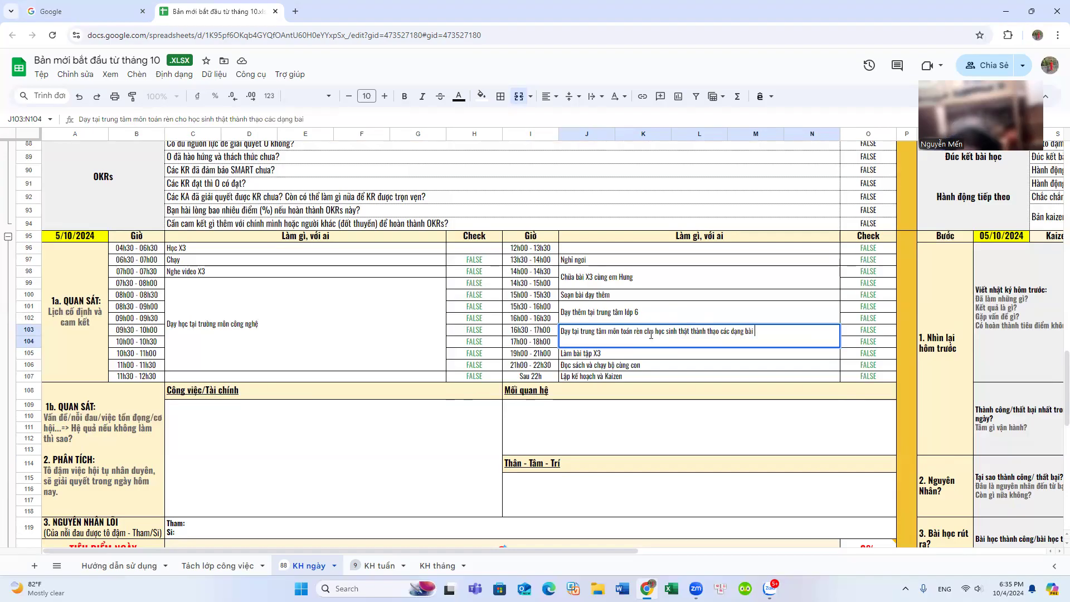
pyautogui.write(' x vaf tinh')
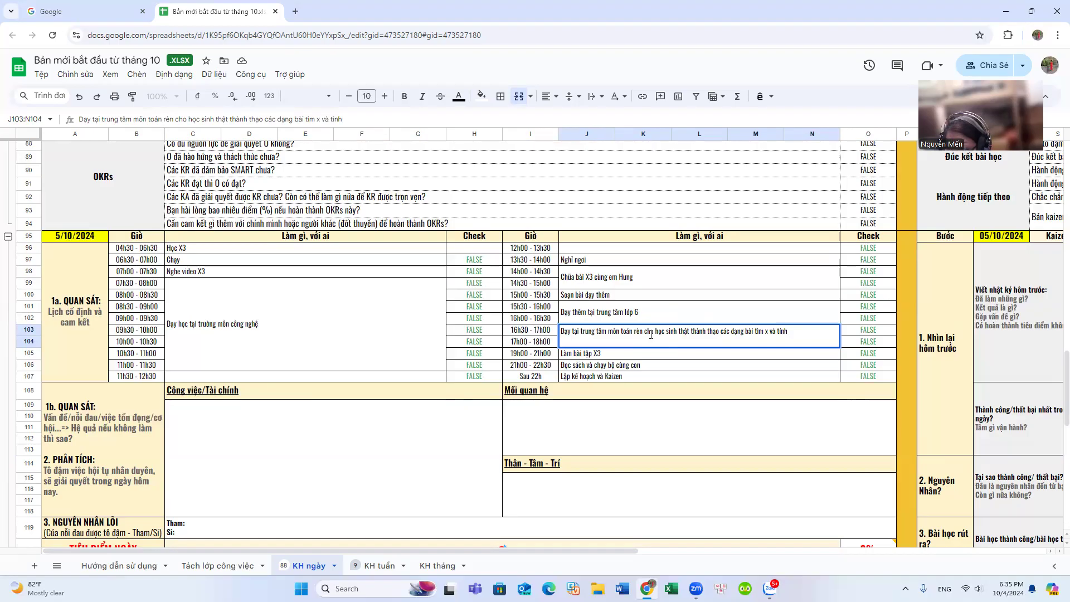
pyautogui.write('hop')
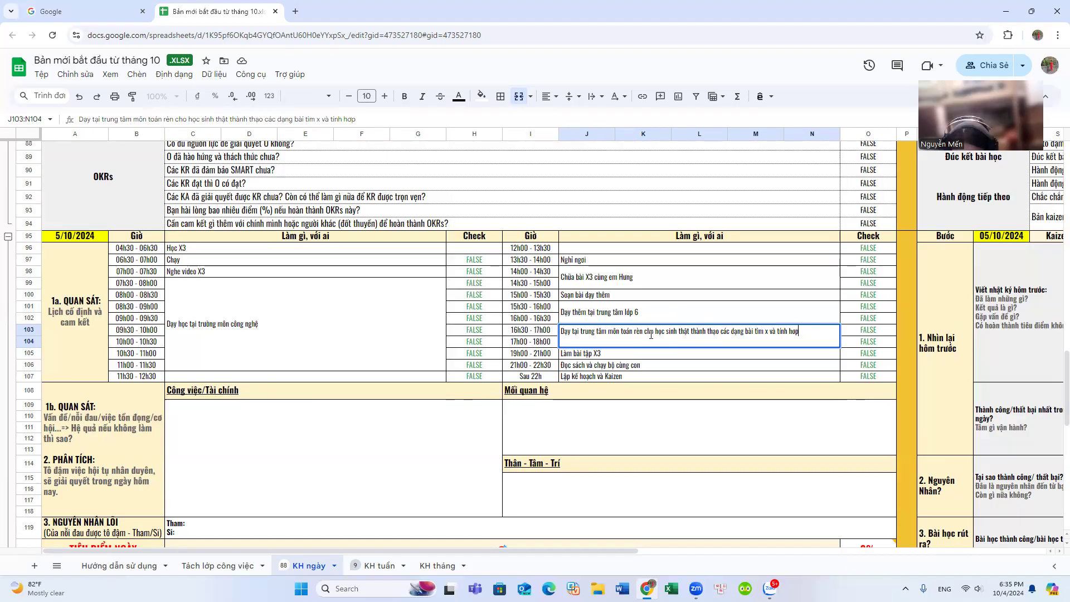
pyautogui.write(' lí một')
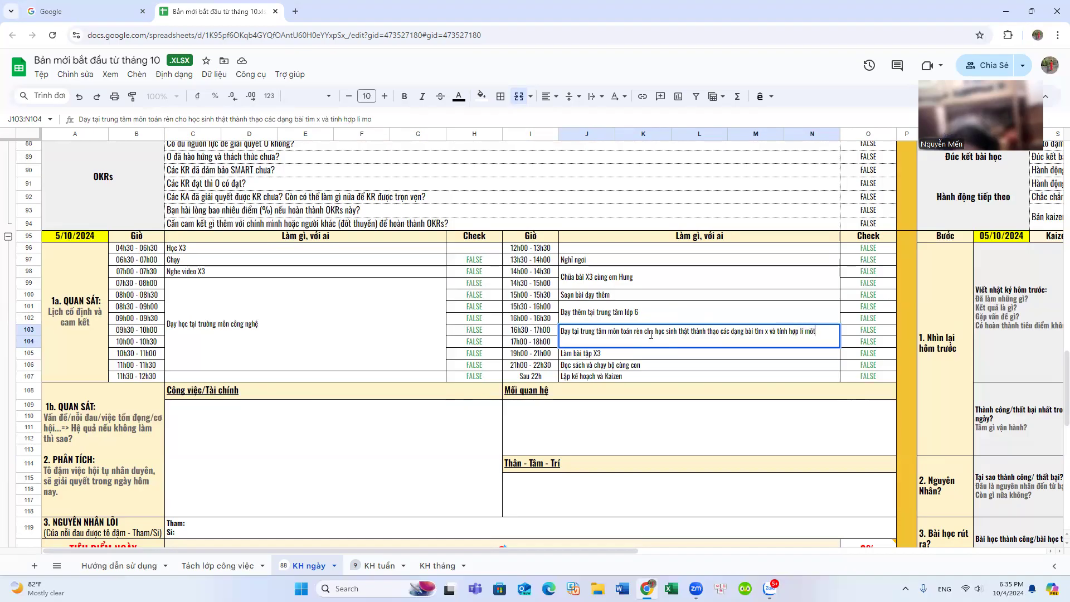
pyautogui.write(' cách hoàn hảo')
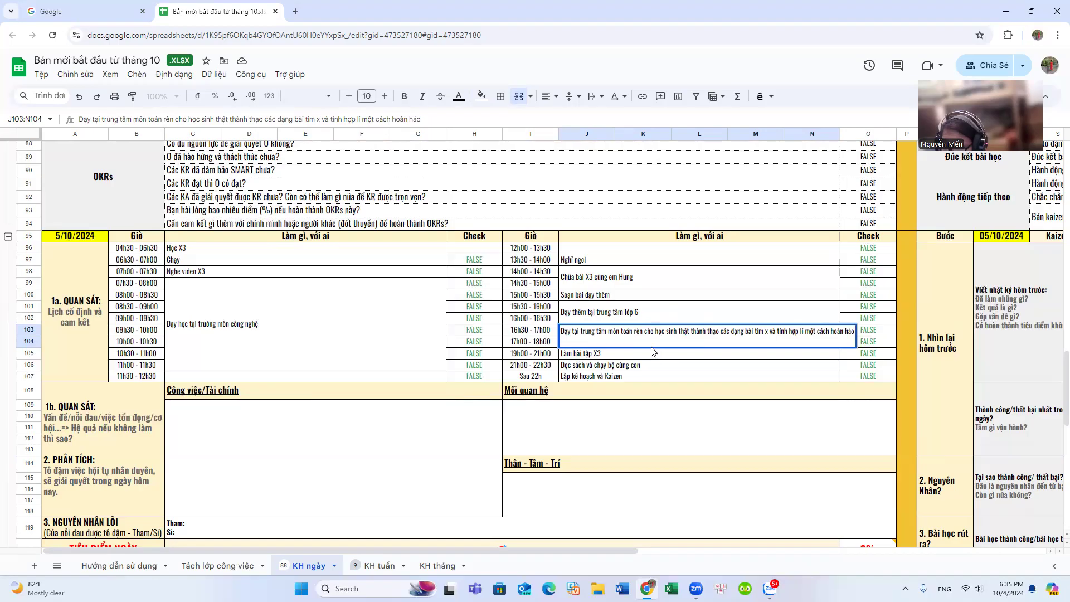
pyautogui.click(701, 352)
# - Copy the full 16h30 - 18h00 entry and paste it after the target emoji in the TIÊU ĐIỂM NGÀY row
pyautogui.scroll(-1, 594, 335)
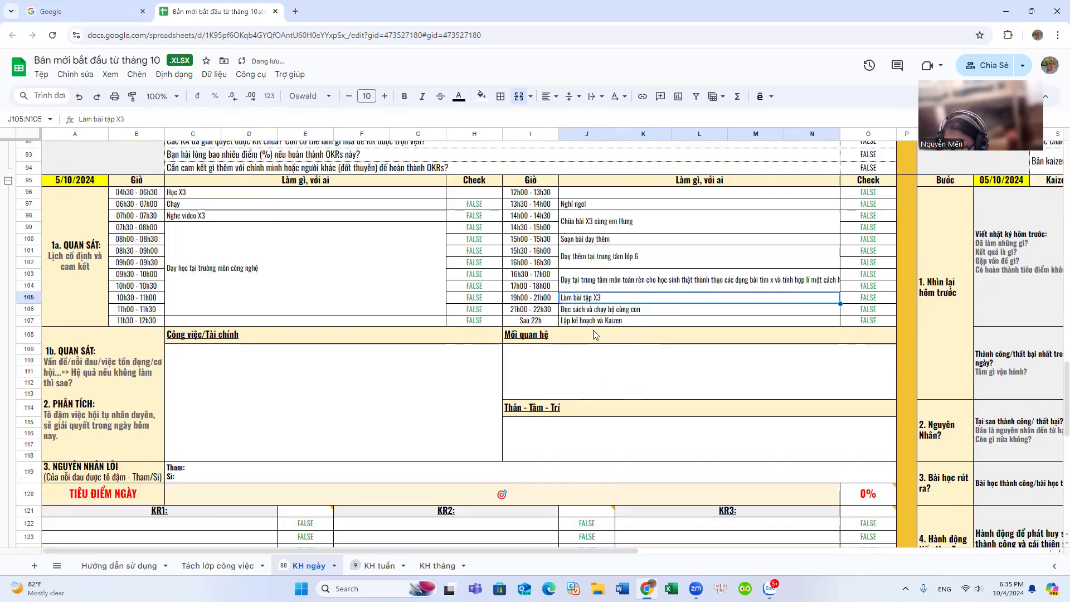
pyautogui.click(571, 285)
pyautogui.doubleClick(563, 276)
pyautogui.moveTo(563, 275); pyautogui.dragTo(848, 275)
pyautogui.hotkey('ctrl', 'c')
pyautogui.rightClick(806, 279)
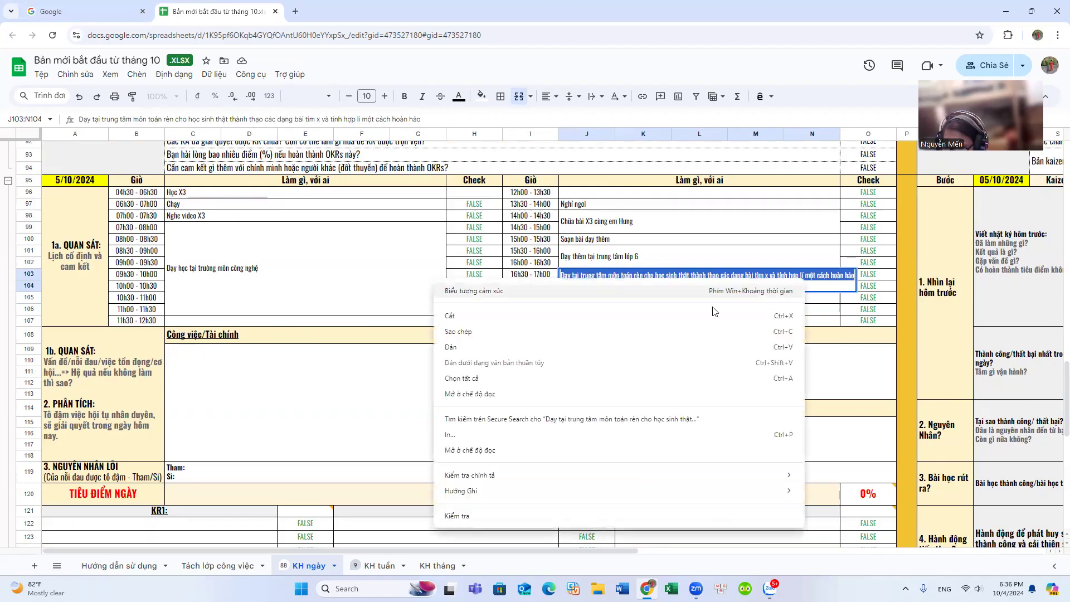
pyautogui.click(454, 334)
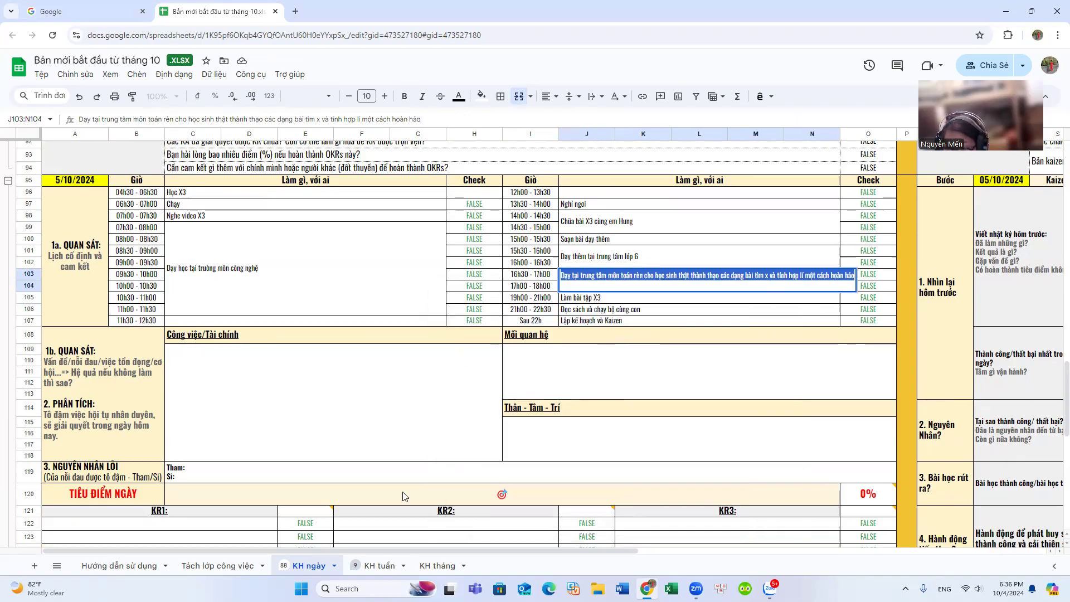
pyautogui.click(516, 498)
pyautogui.rightClick(514, 492)
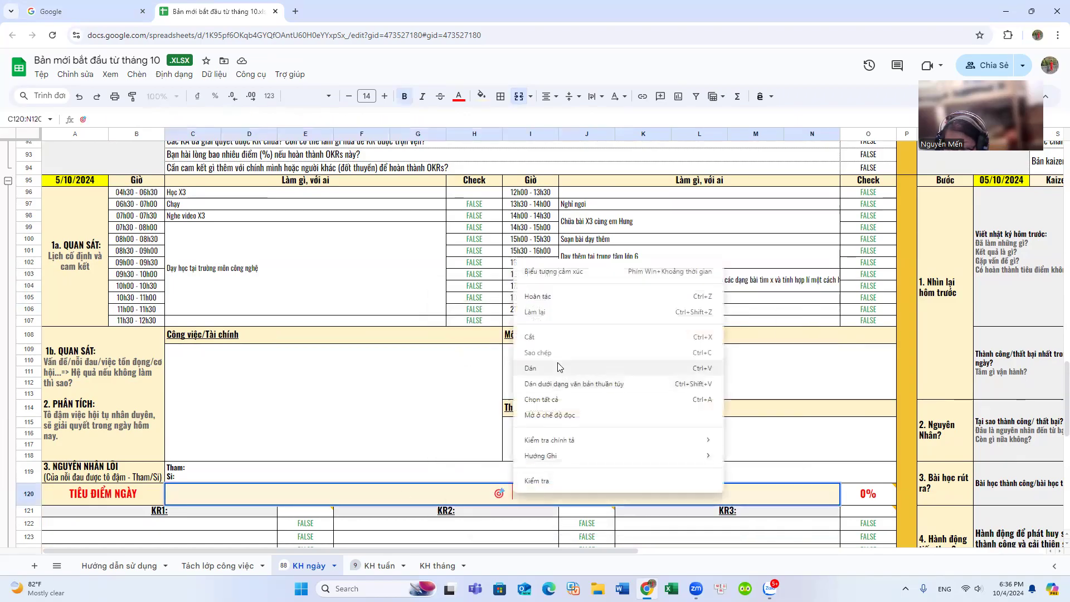
pyautogui.click(530, 369)
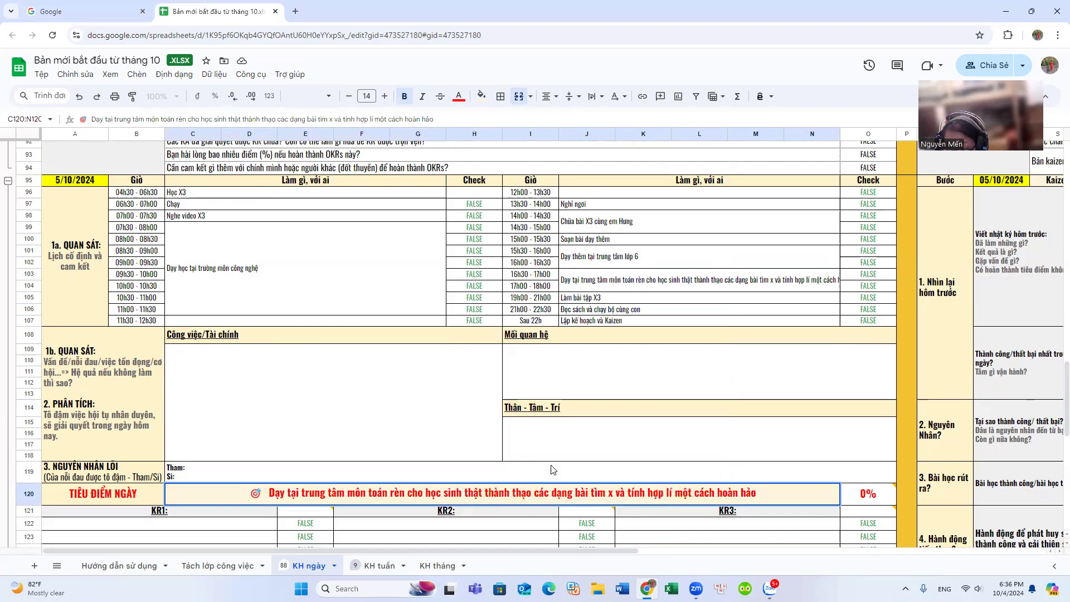
# - Append "lớp 8 (KR1+KR2)" to the "Soạn bài dạy thêm" entry in the 15h00 - 15h30 slot
pyautogui.scroll(-2, 529, 407)
pyautogui.click(522, 413)
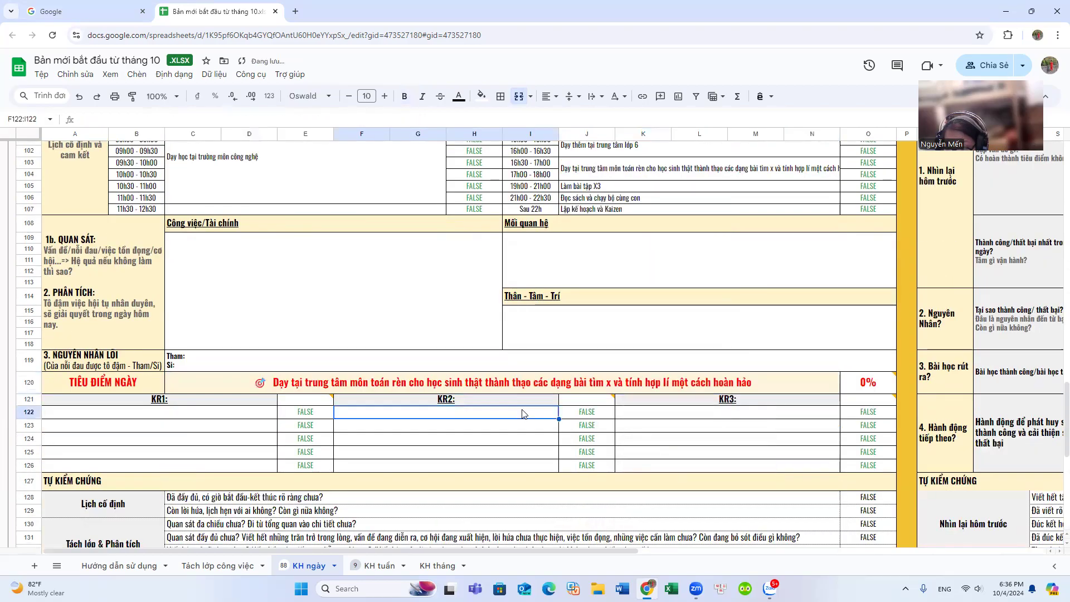
pyautogui.scroll(3, 558, 401)
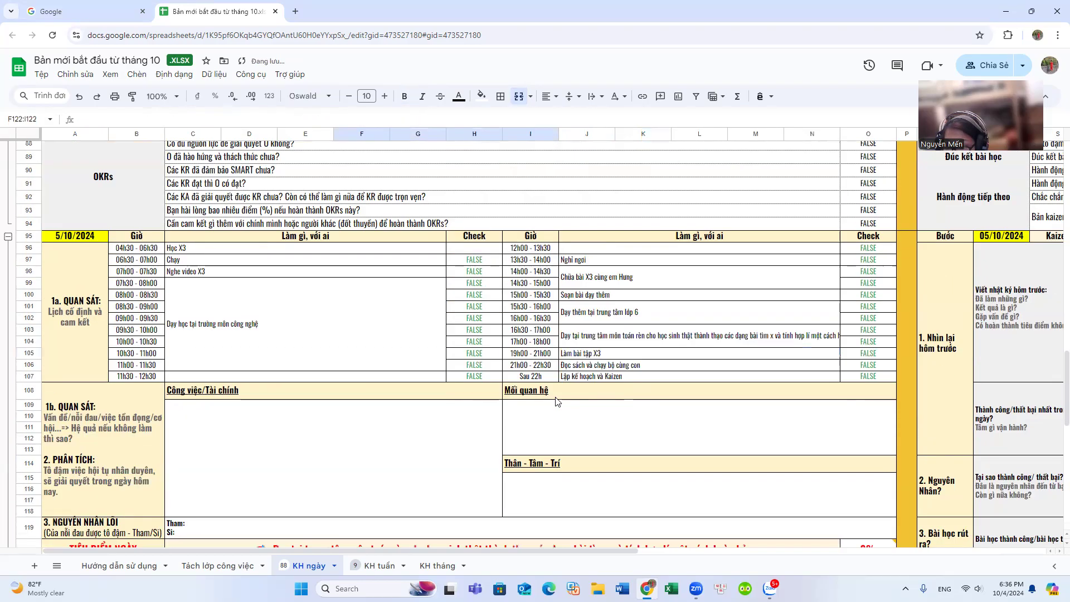
pyautogui.doubleClick(614, 295)
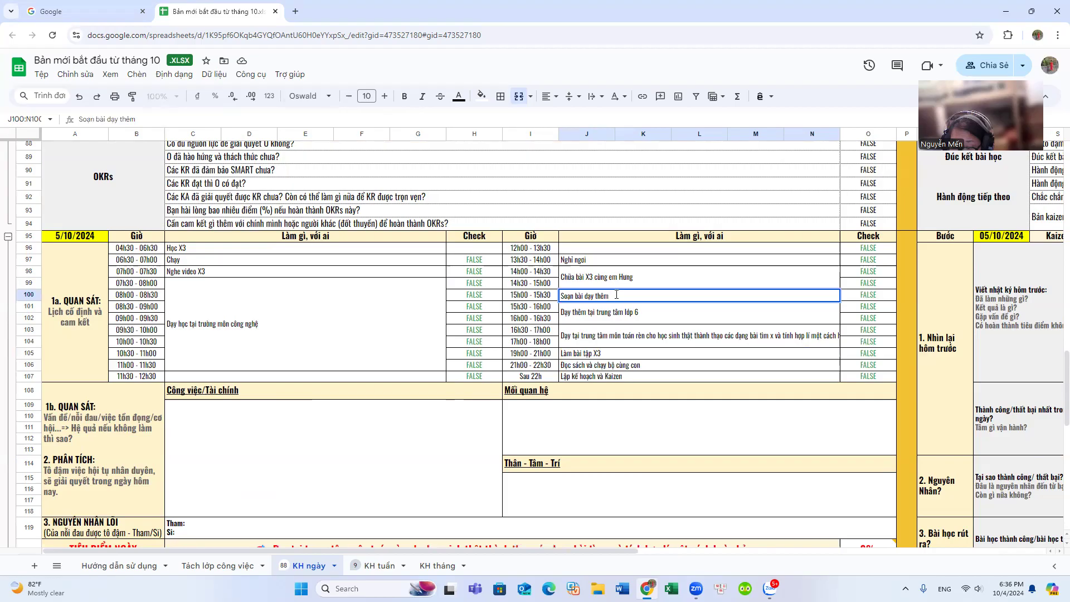
pyautogui.write('ớp 8')
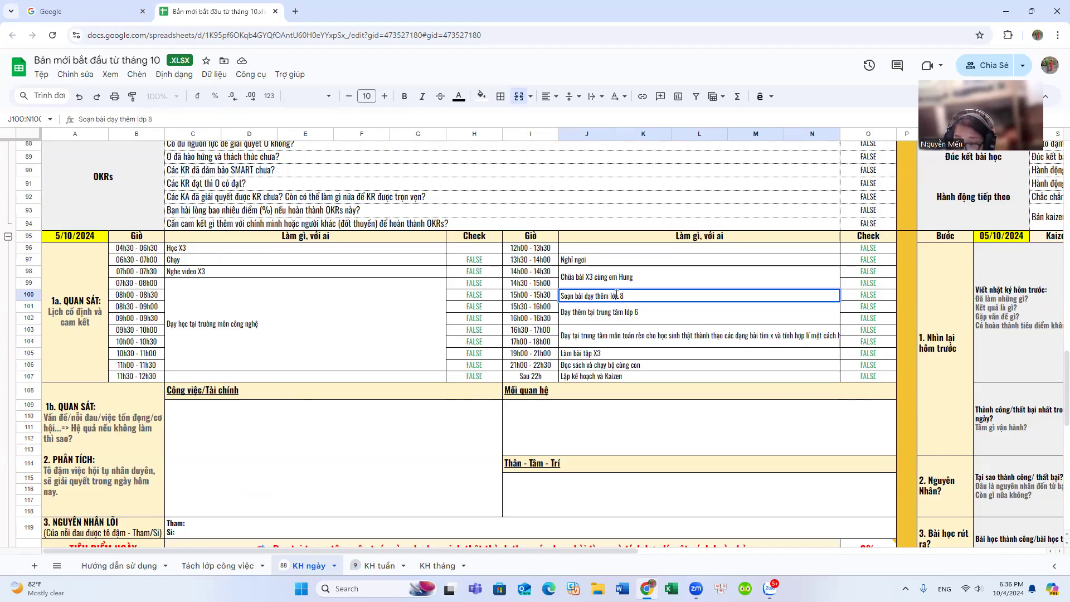
pyautogui.click(580, 411)
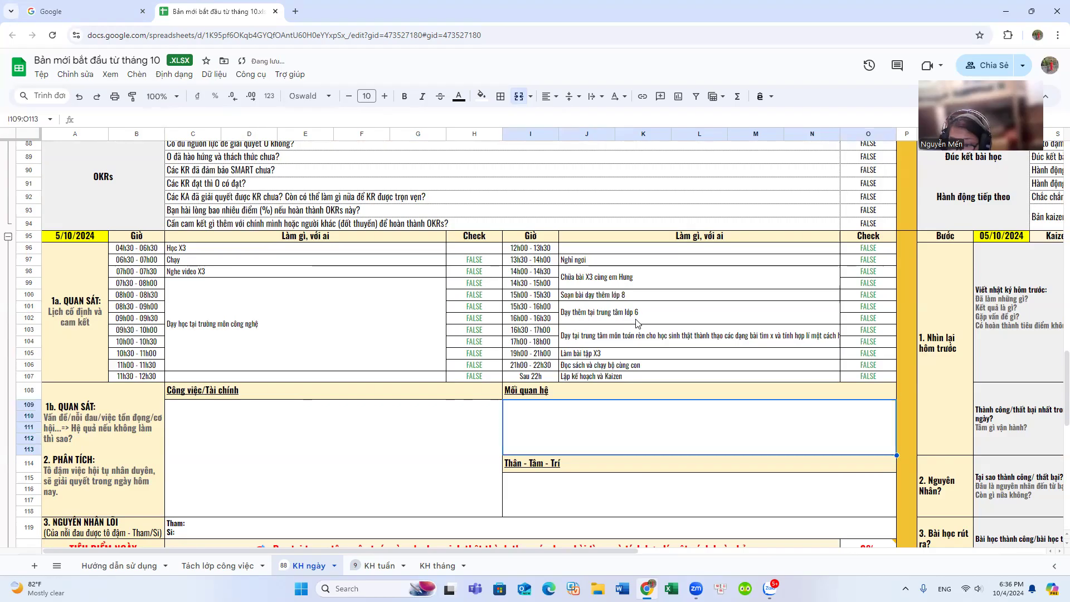
pyautogui.doubleClick(635, 298)
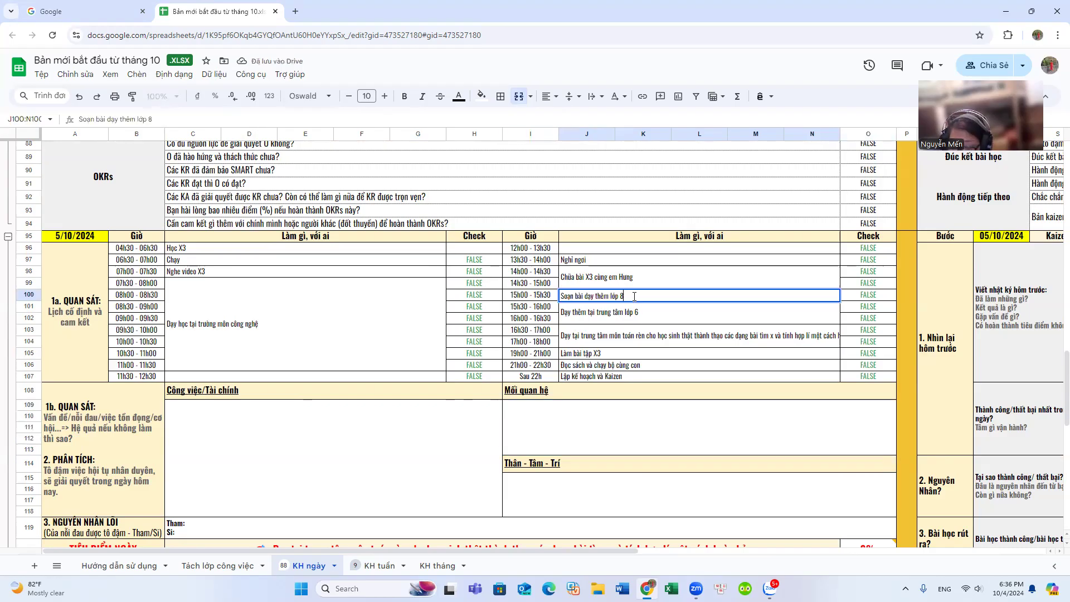
pyautogui.write('(K')
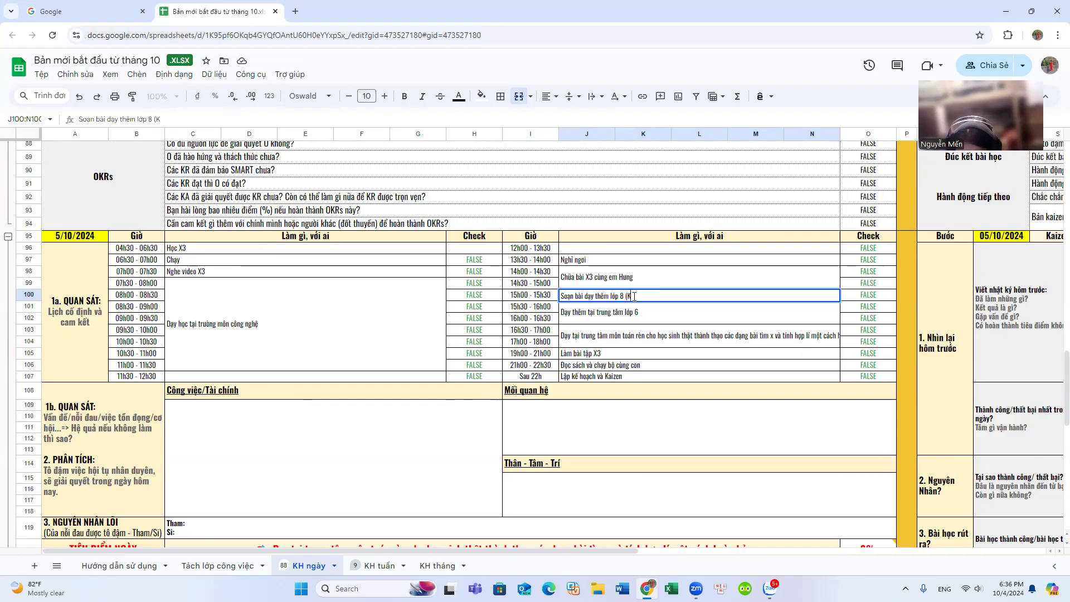
pyautogui.write('R1')
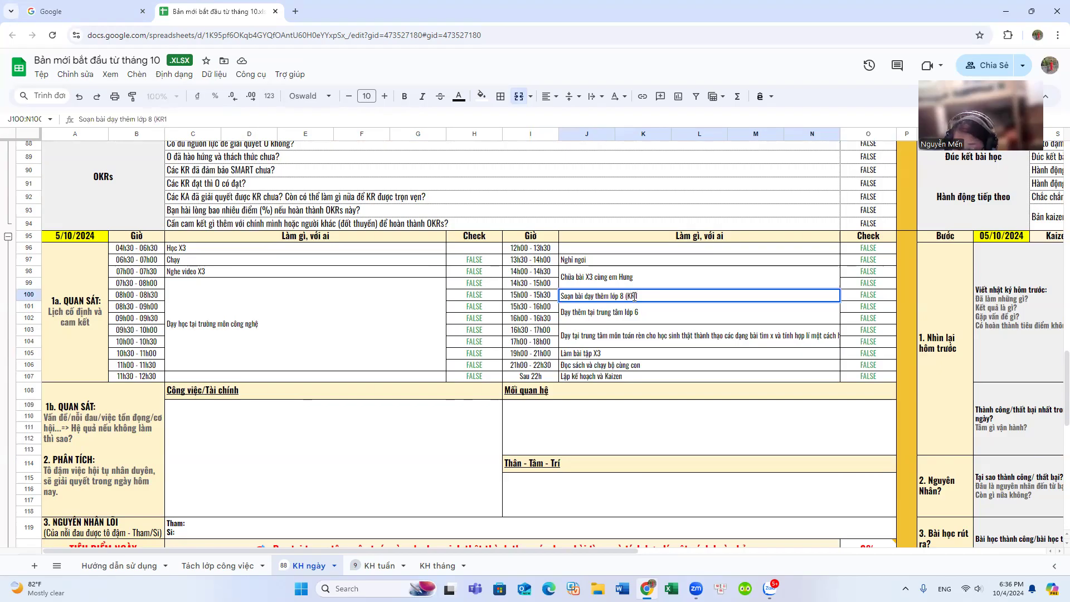
pyautogui.write('+KR2')
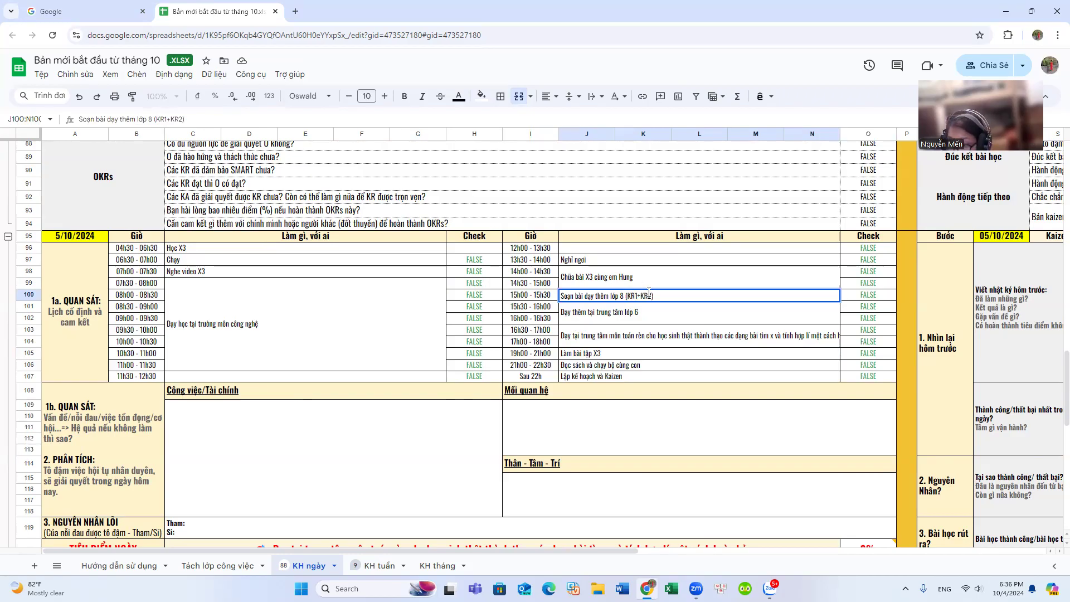
# - Replace the whole text of the merged 16h30 - 18h00 slot with "KR3:"
pyautogui.doubleClick(659, 341)
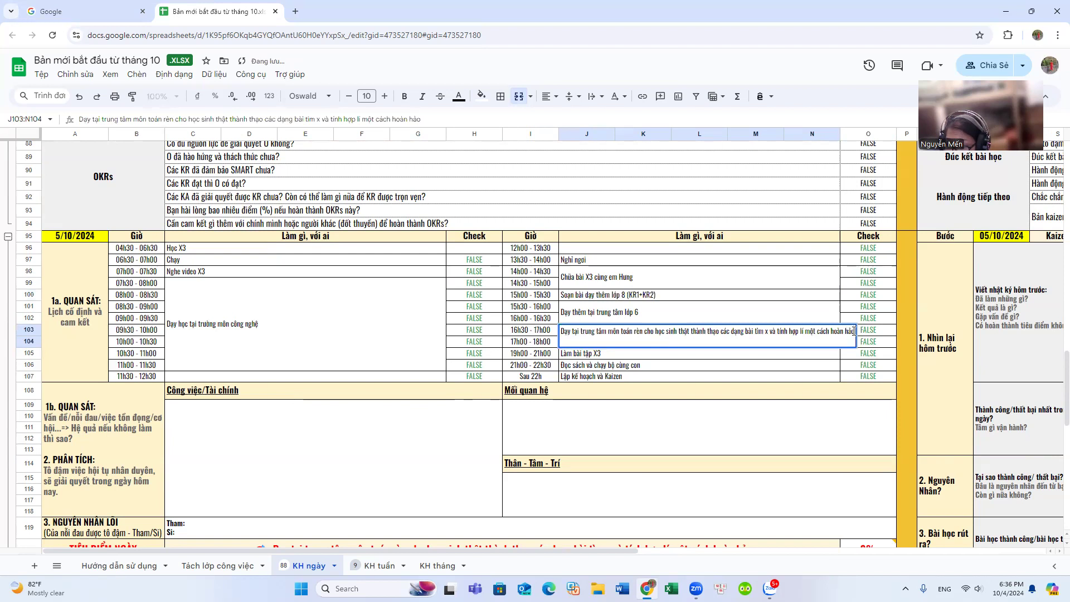
pyautogui.moveTo(855, 330); pyautogui.dragTo(560, 331)
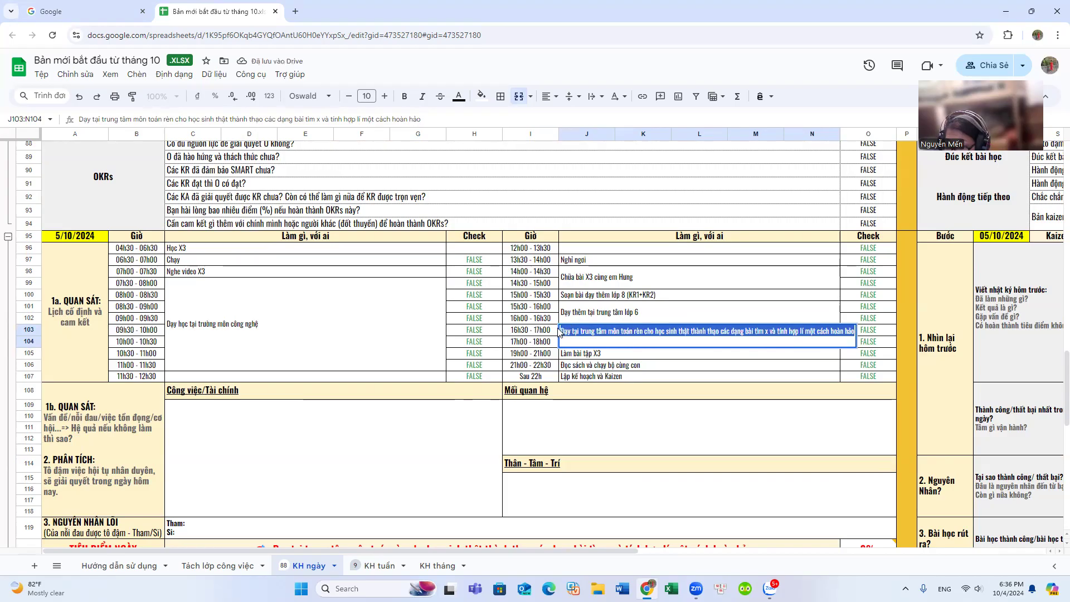
pyautogui.write('K')
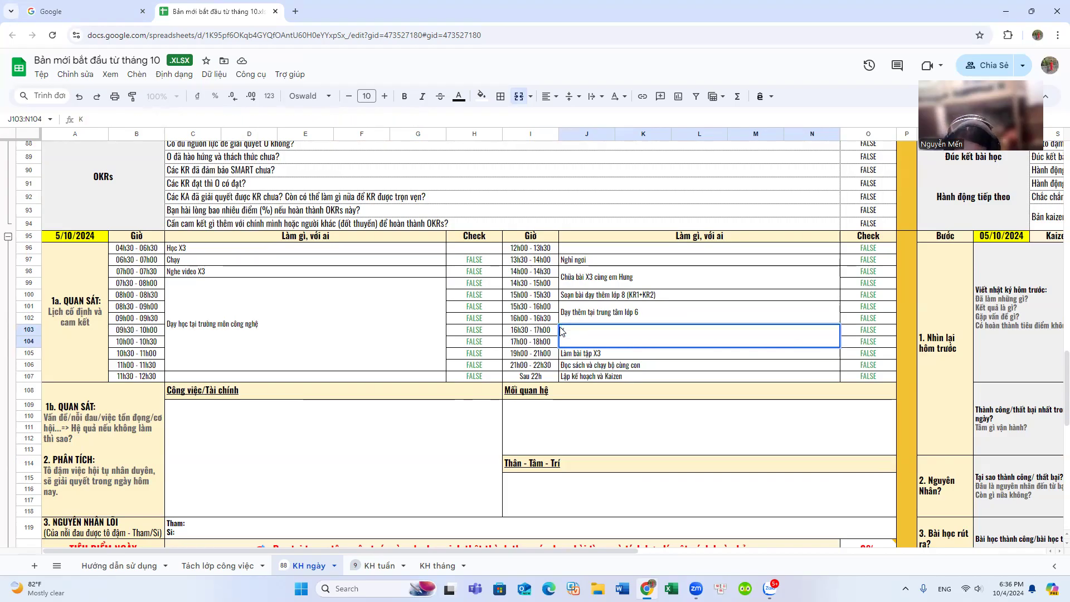
pyautogui.write('R3:')
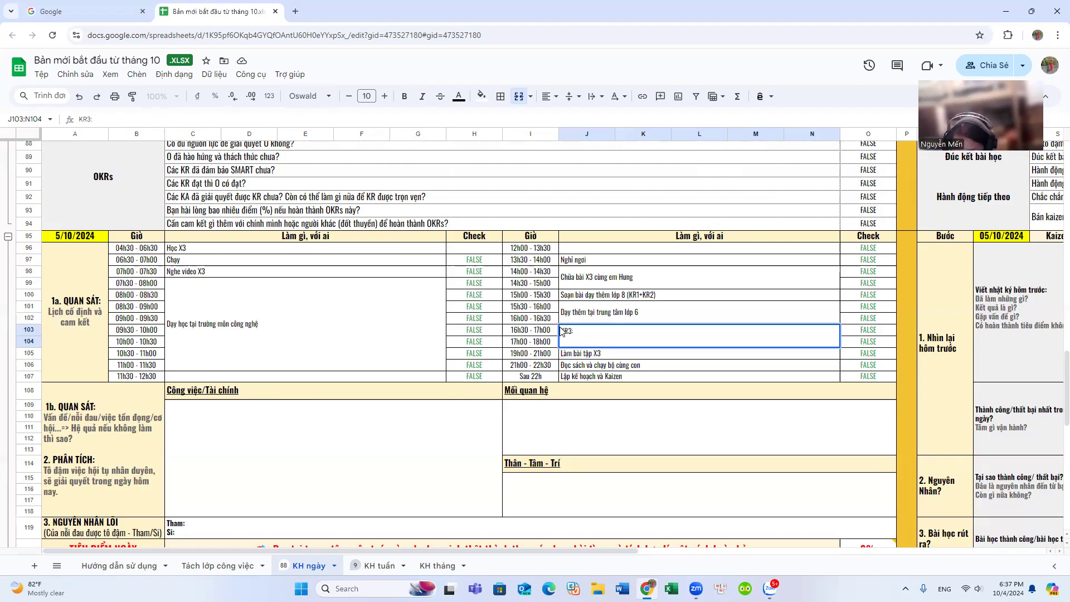
pyautogui.click(664, 297)
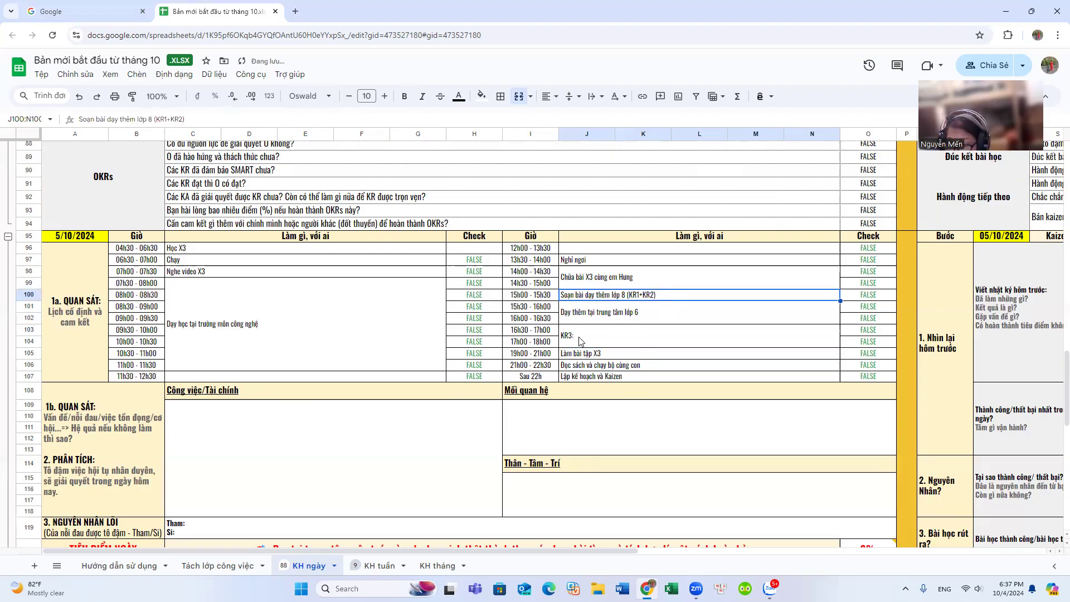
# - Enter "Nghiên cứu dạng ài tìm, tính hợp lí lớp 6" after "KR1:" under the 5/10/2024 daily focus
pyautogui.scroll(-3, 579, 357)
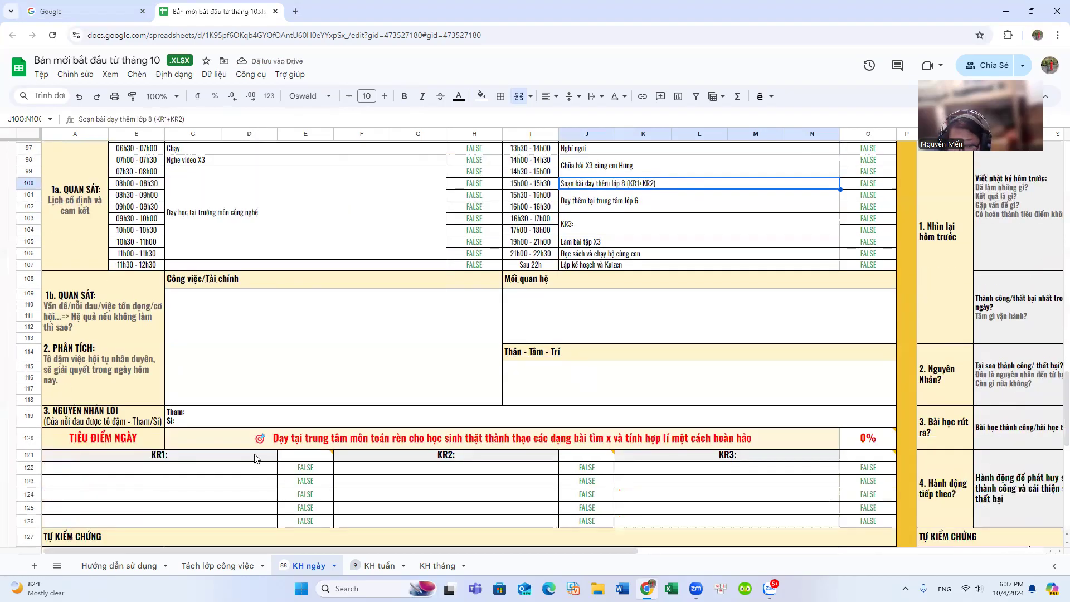
pyautogui.click(179, 458)
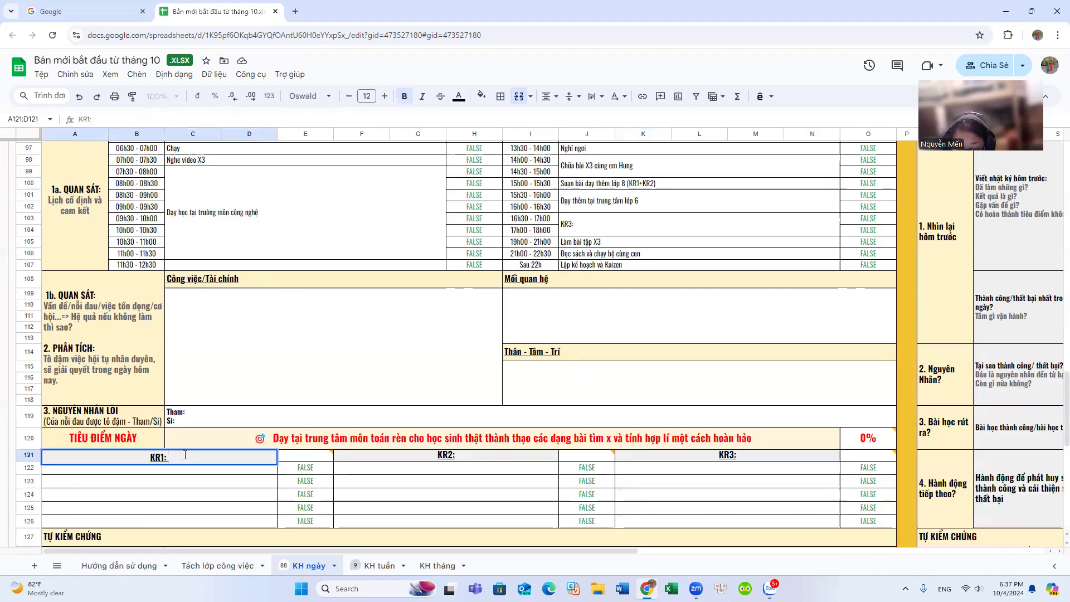
pyautogui.doubleClick(185, 455)
pyautogui.write('Soạn')
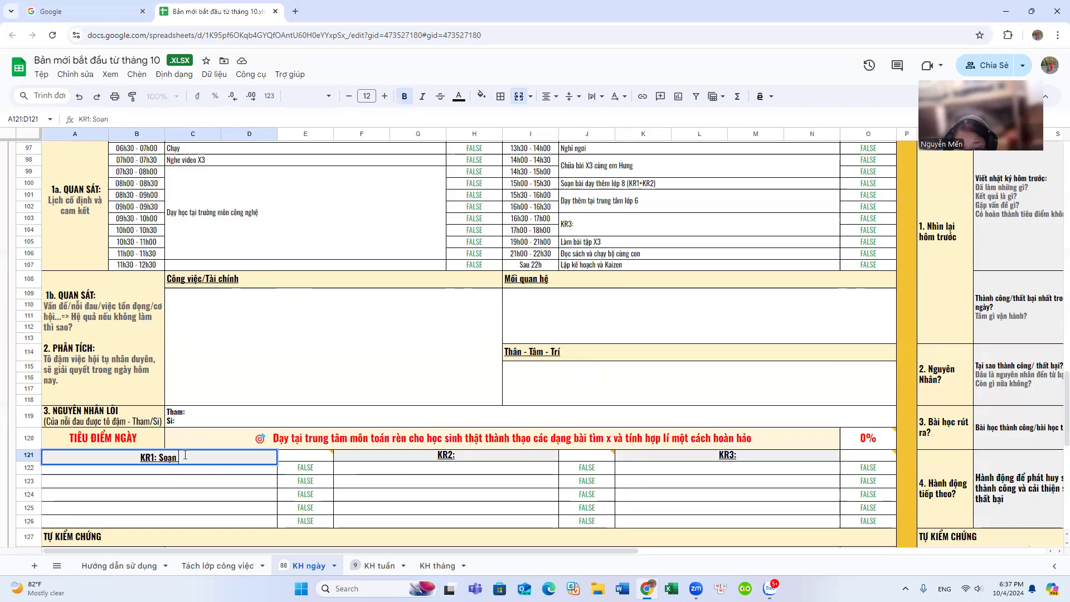
pyautogui.press('BackSpace')
pyautogui.press('BackSpace')
pyautogui.press('BackSpace')
pyautogui.press('BackSpace')
pyautogui.press('BackSpace')
pyautogui.write('Nghiên cu')
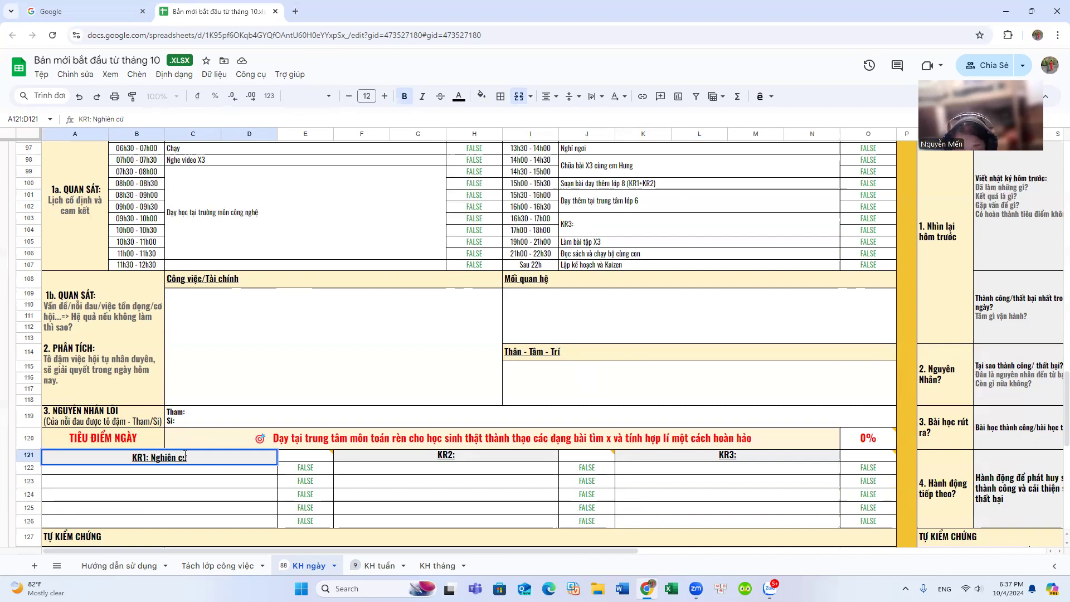
pyautogui.write('u')
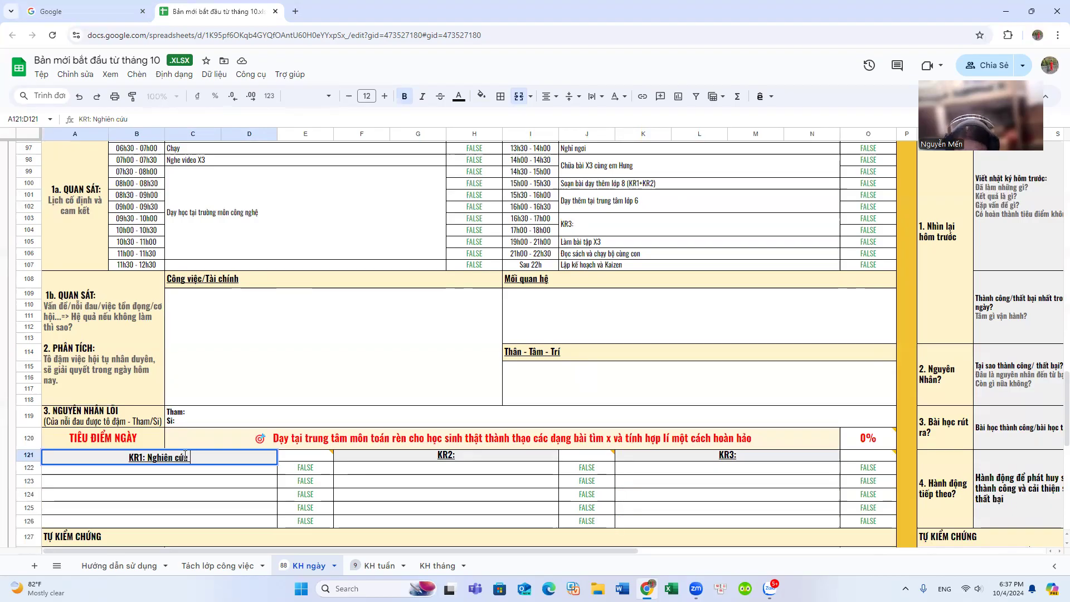
pyautogui.write('dang')
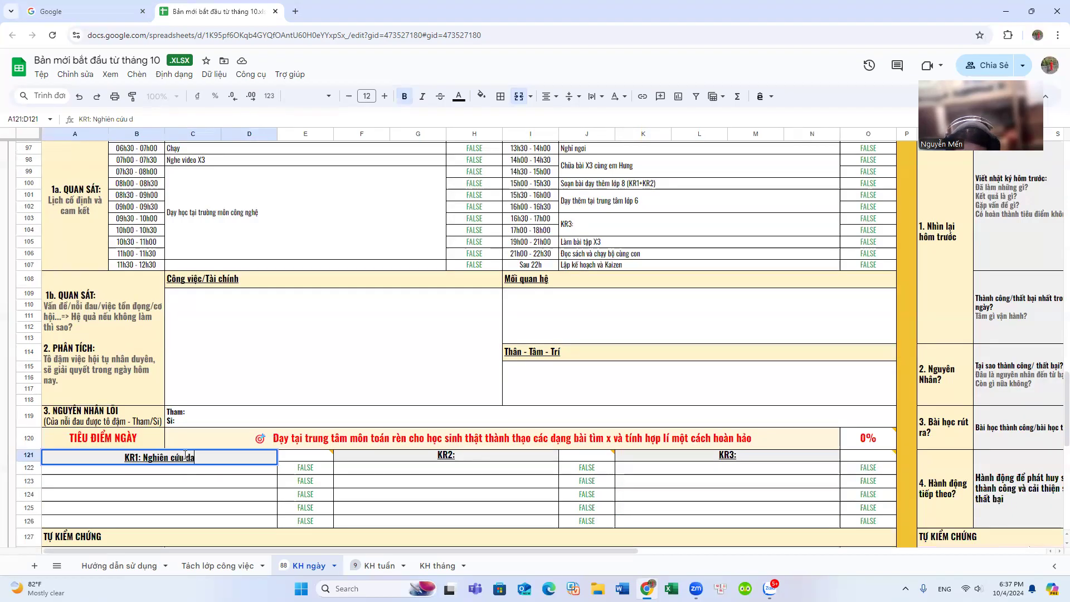
pyautogui.write('j ài tìm.')
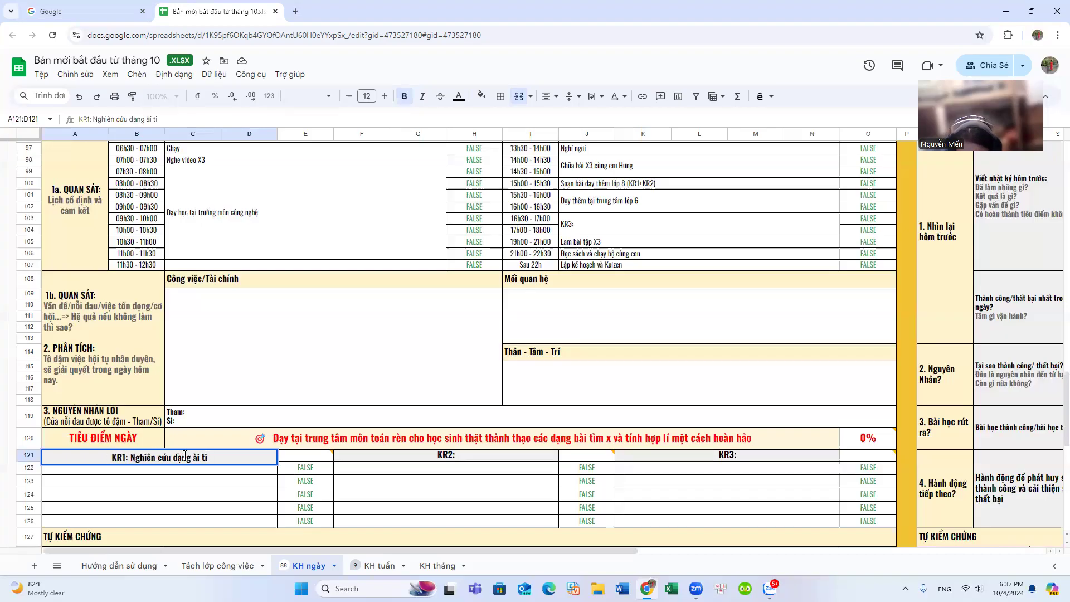
pyautogui.write(' tin')
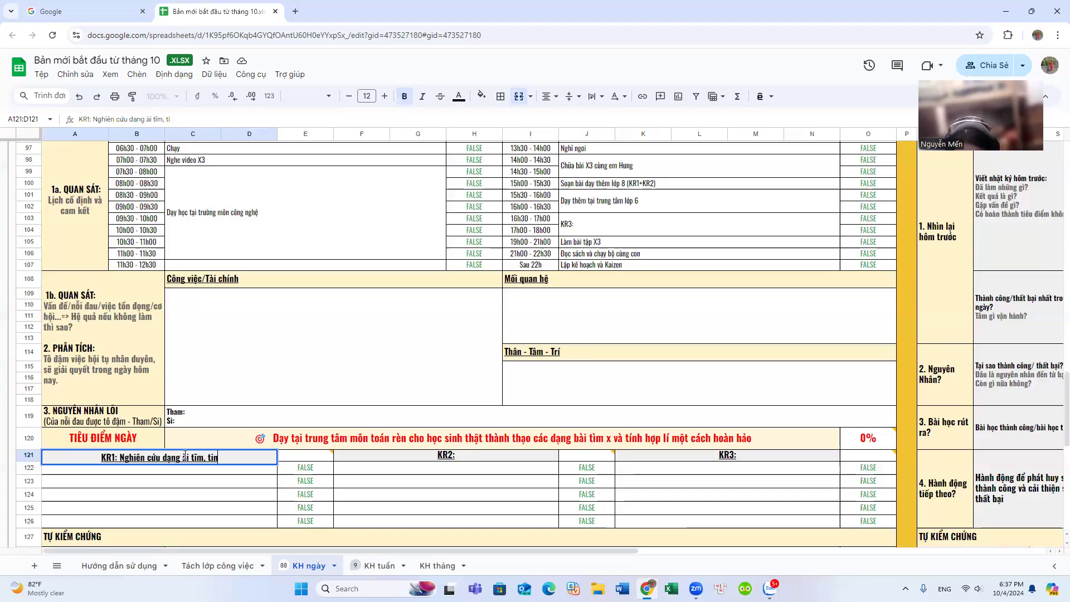
pyautogui.write('hs howpj lis')
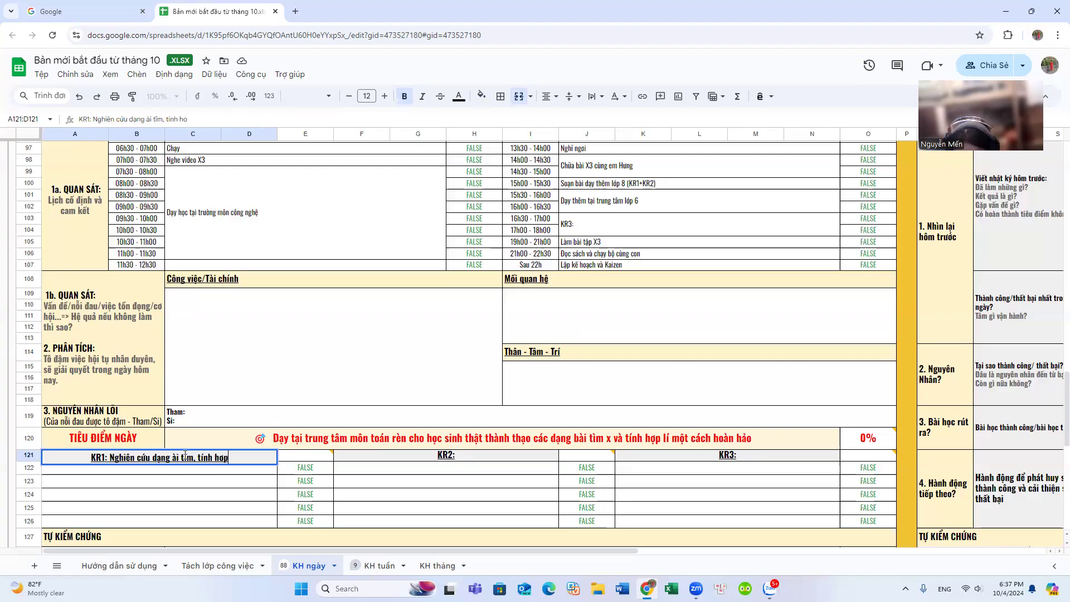
pyautogui.write(' lowps')
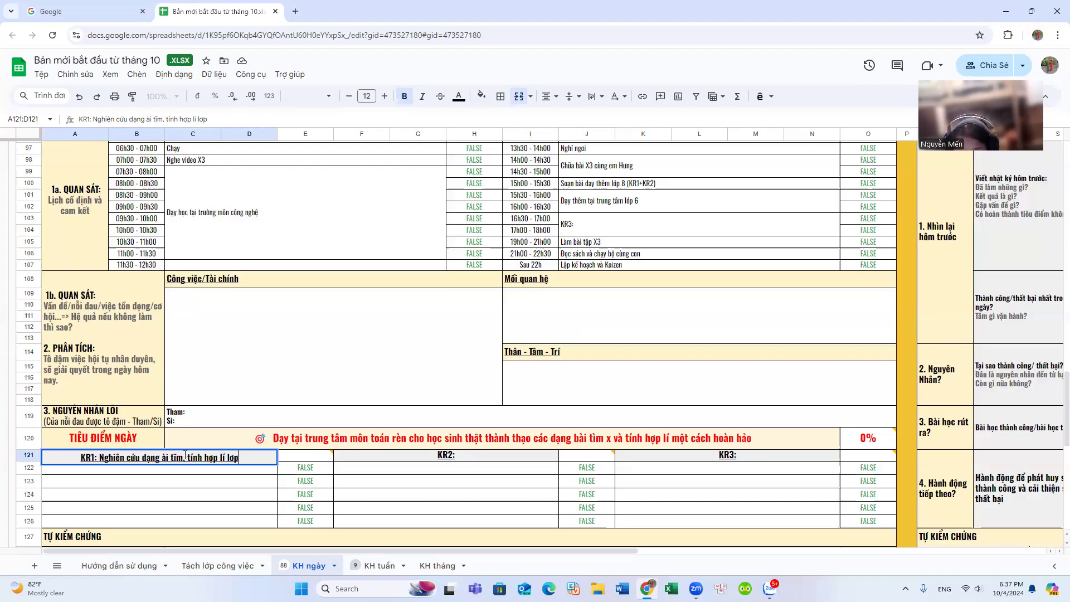
pyautogui.write(' 6')
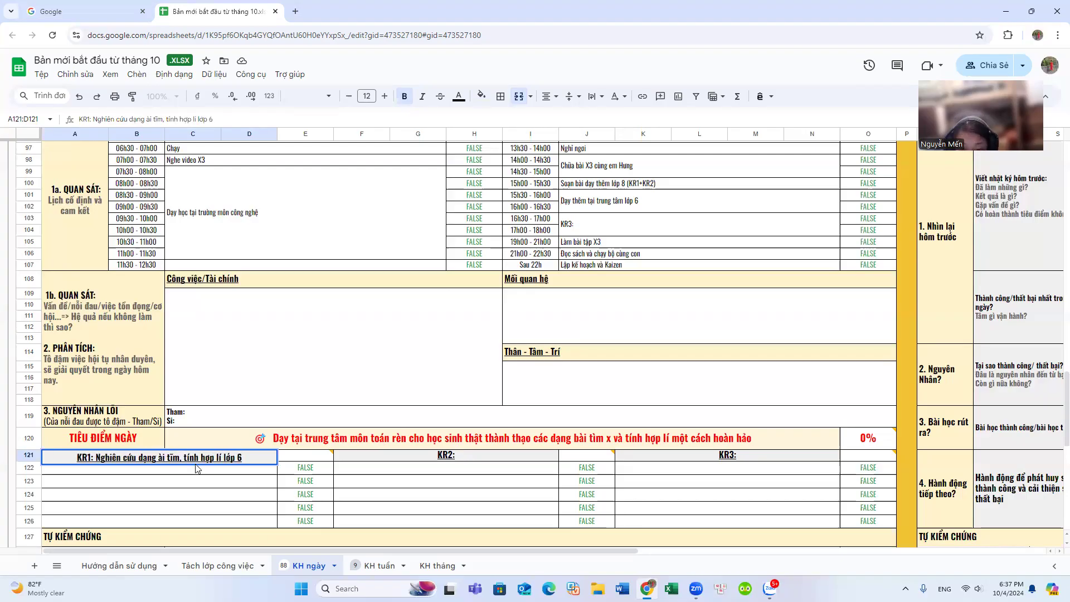
# - Correct "ài tìm" to "bài tìm" in the KR1 heading and append "và soạn phiếu" at its end
pyautogui.press('BackSpace')
pyautogui.press('BackSpace')
pyautogui.press('BackSpace')
pyautogui.press('BackSpace')
pyautogui.press('BackSpace')
pyautogui.press('BackSpace')
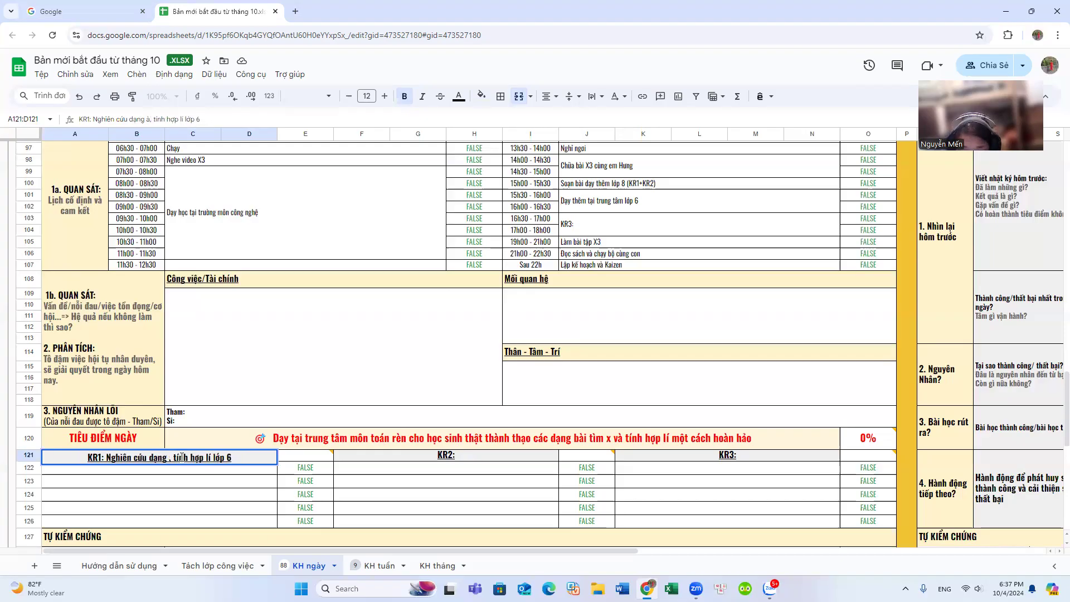
pyautogui.write('bài tìm')
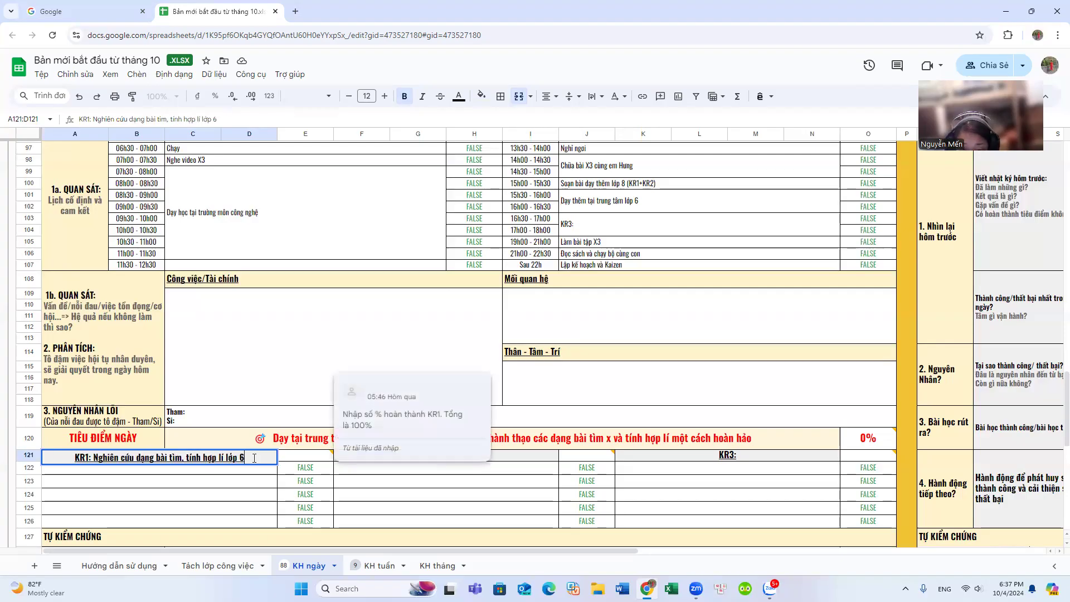
pyautogui.write('và soạn')
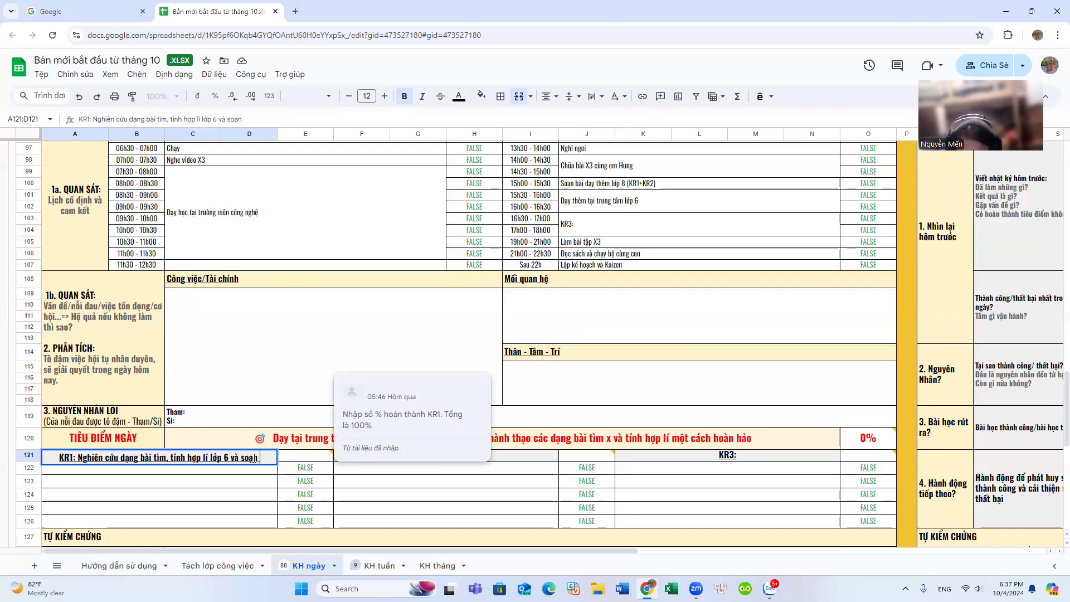
pyautogui.write(' phiếu')
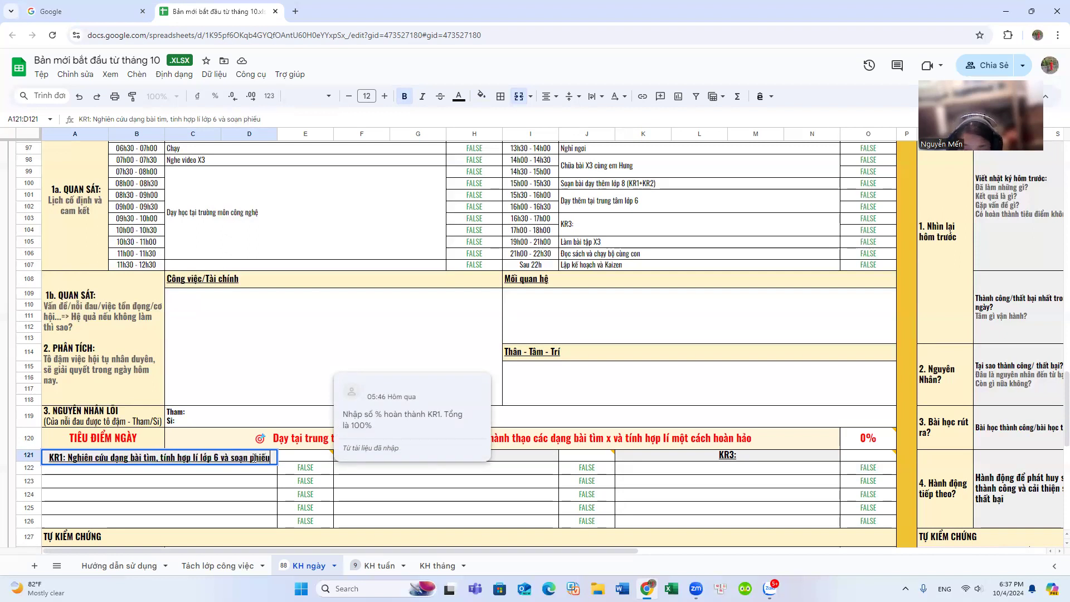
# - Enter "Nghiên cứu dạng bài nâng cao lớp 6 và soạn phiếu" after "KR2:" in its heading
pyautogui.doubleClick(463, 456)
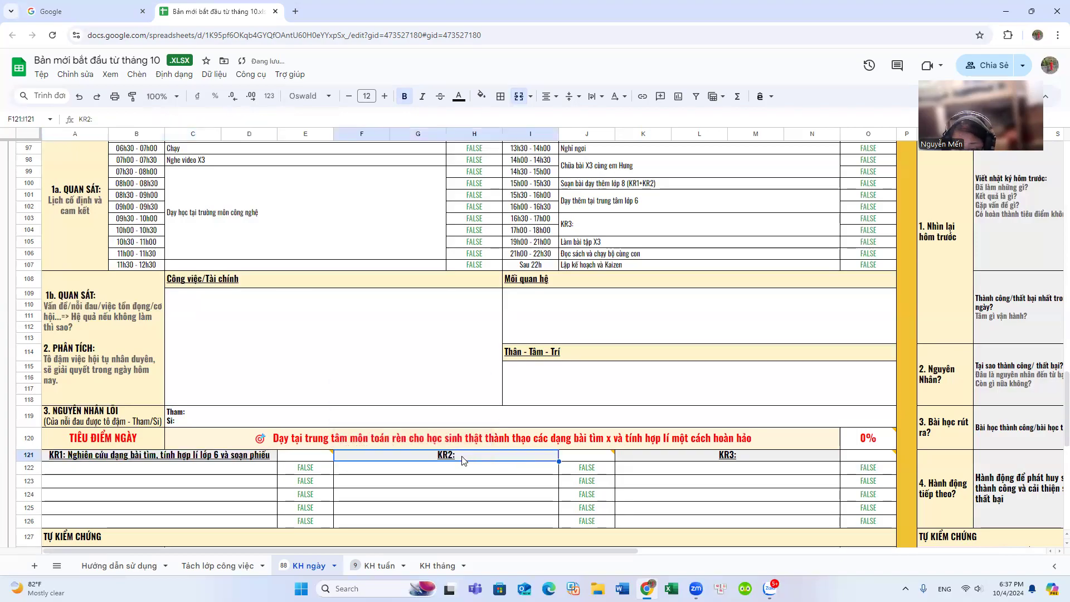
pyautogui.write('Nghiên cứu')
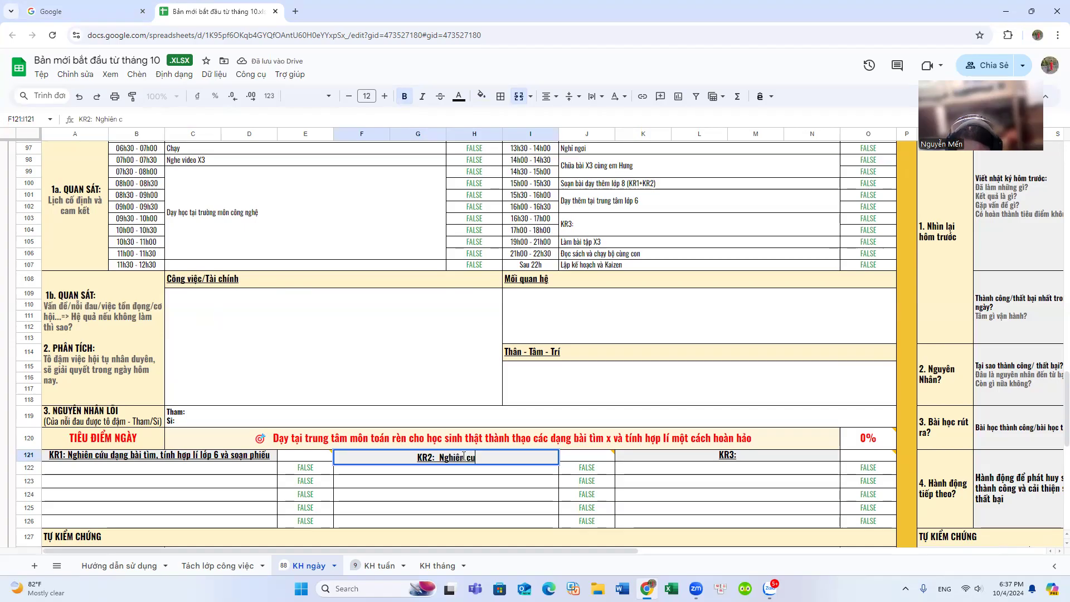
pyautogui.write(' dạng bai')
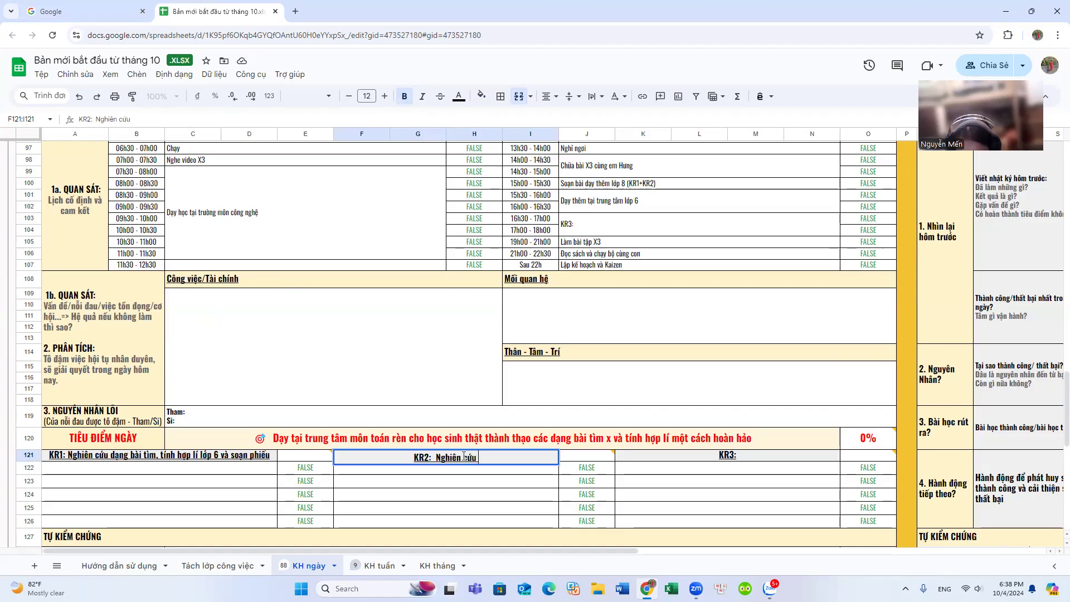
pyautogui.write('f nâng cao')
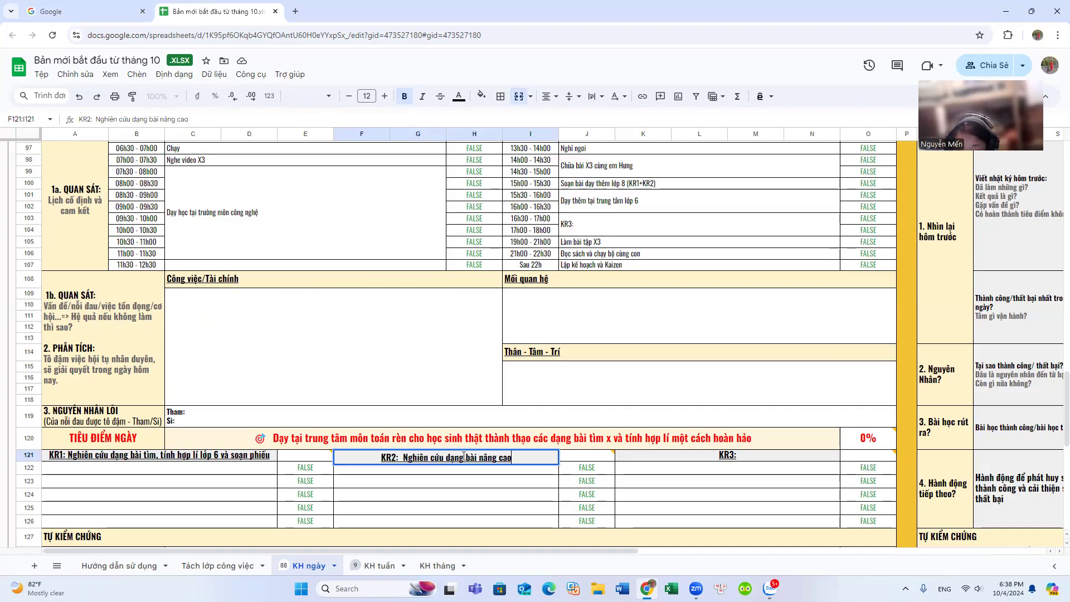
pyautogui.write(' lớp 6')
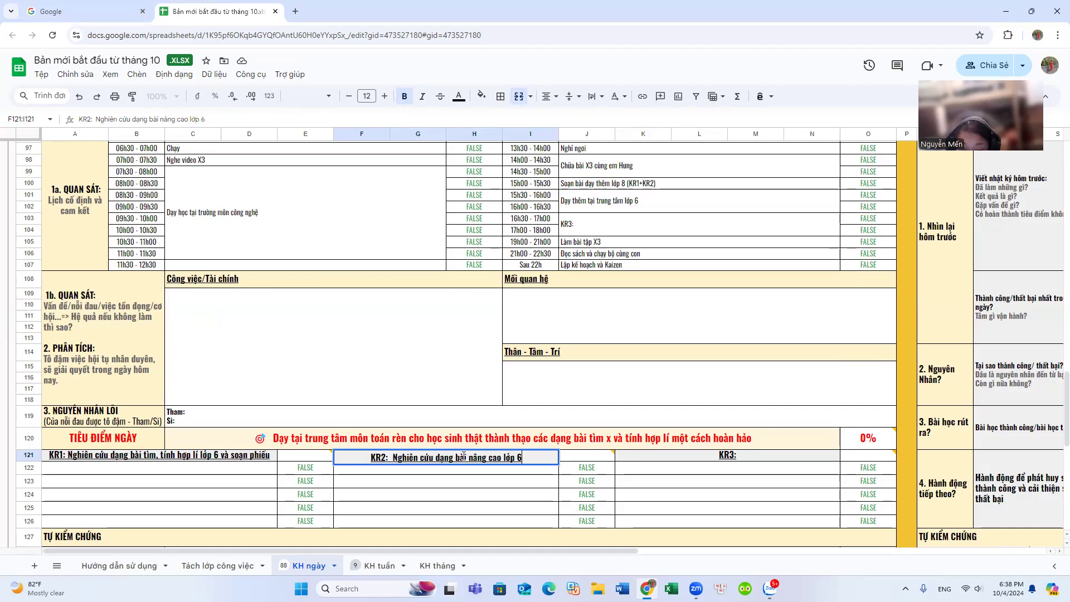
pyautogui.write(' và soạn p')
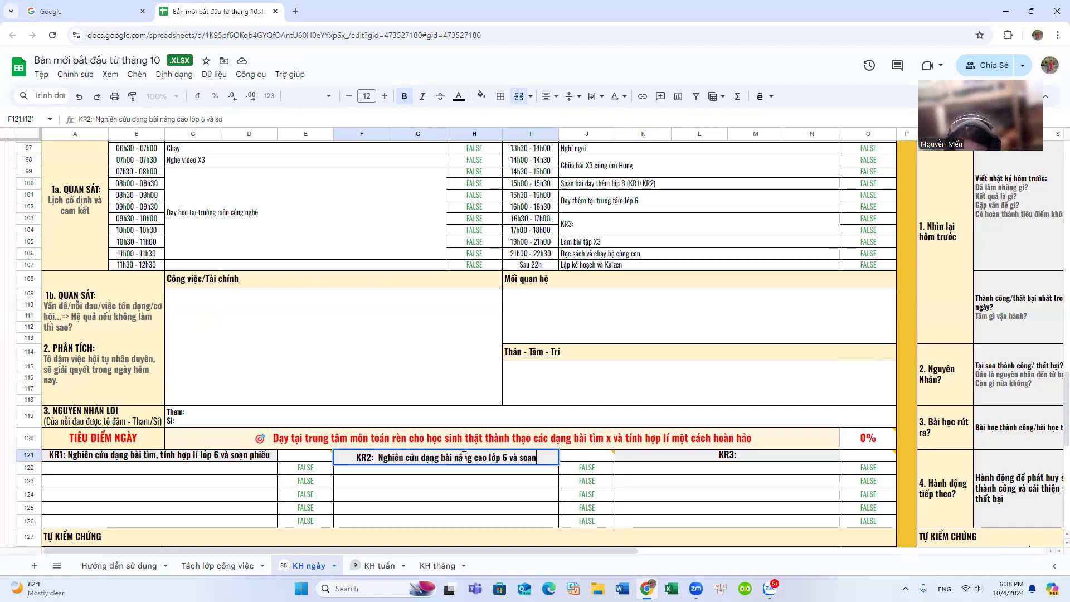
pyautogui.write('hiếu')
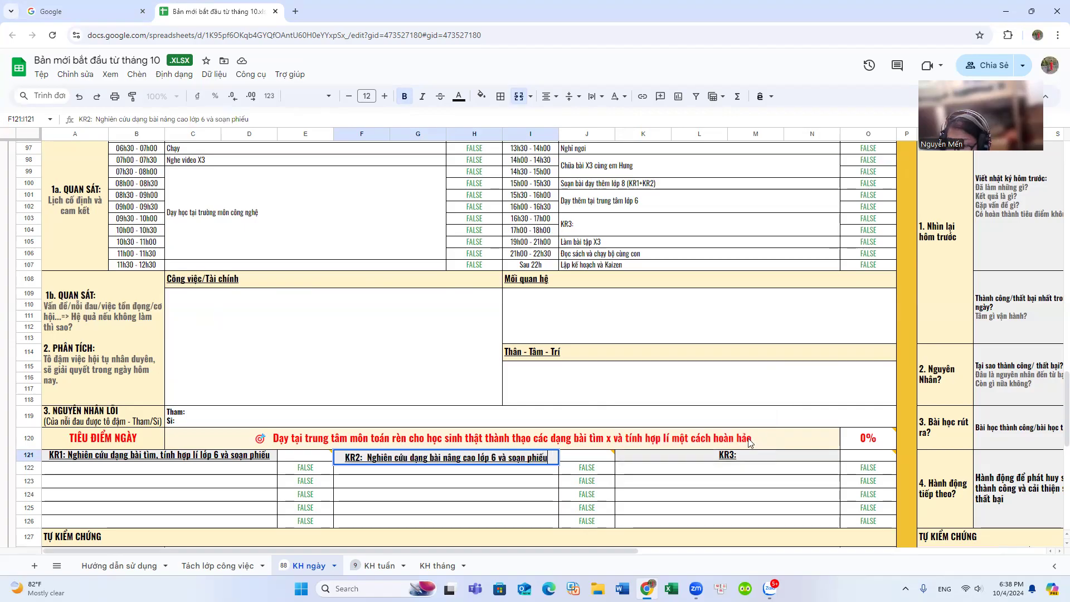
# - Insert "phù hợp với từng đối tượng học sinh" before "một cách hoàn hảo" in the TIÊU ĐIỂM NGÀY text
pyautogui.click(766, 440)
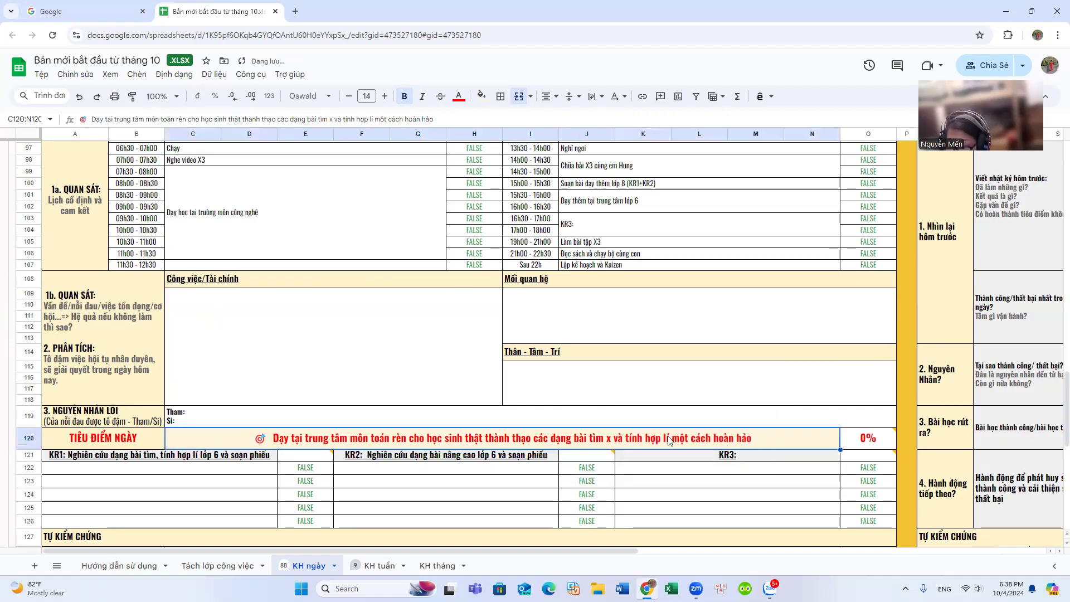
pyautogui.doubleClick(671, 438)
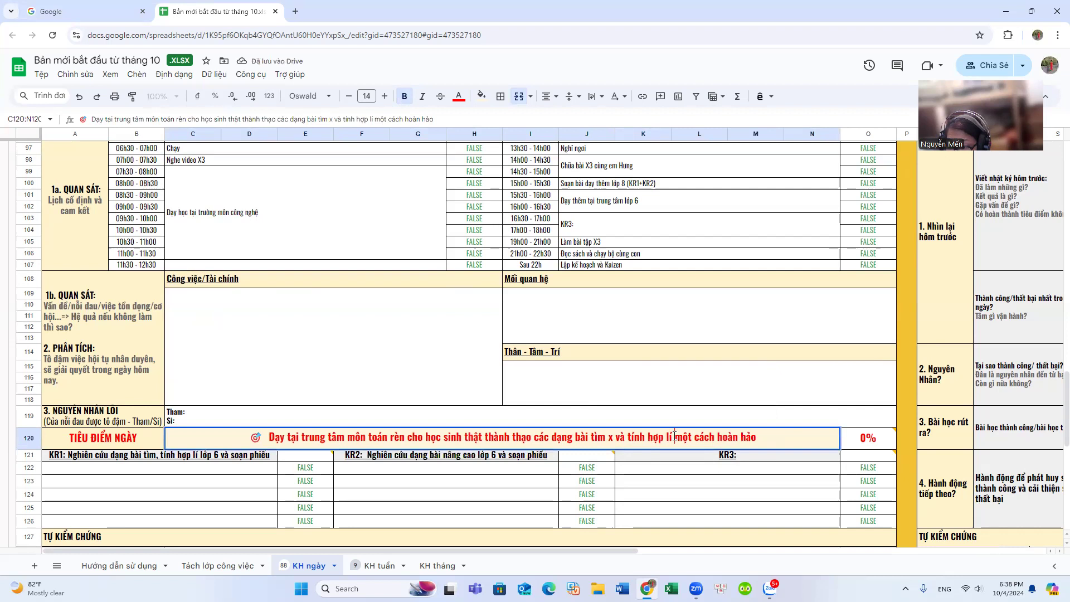
pyautogui.write('phù')
pyautogui.write(' hợp với')
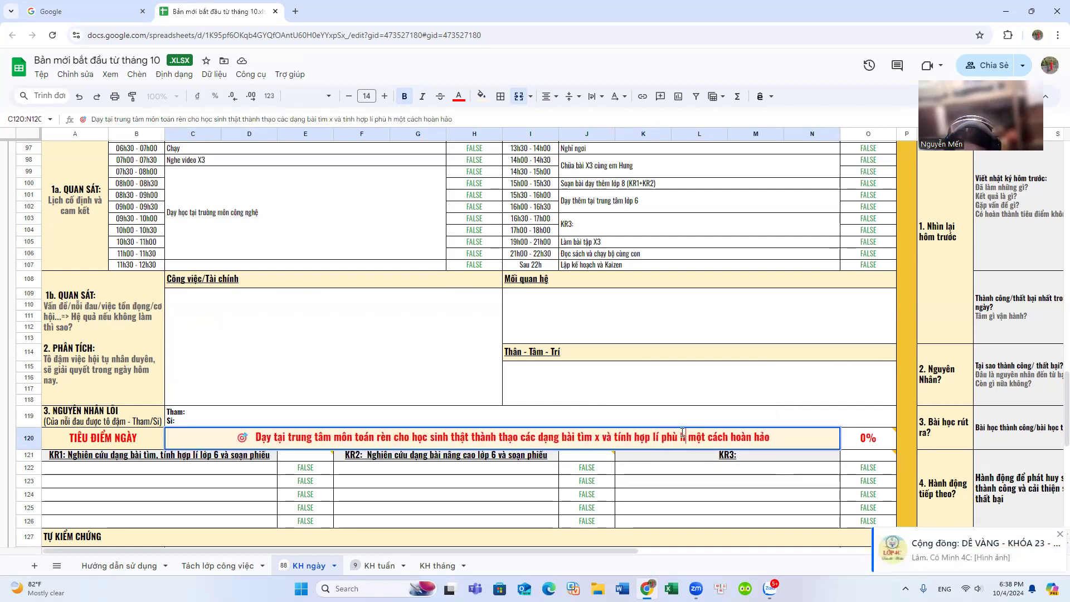
pyautogui.write(' từng đồ')
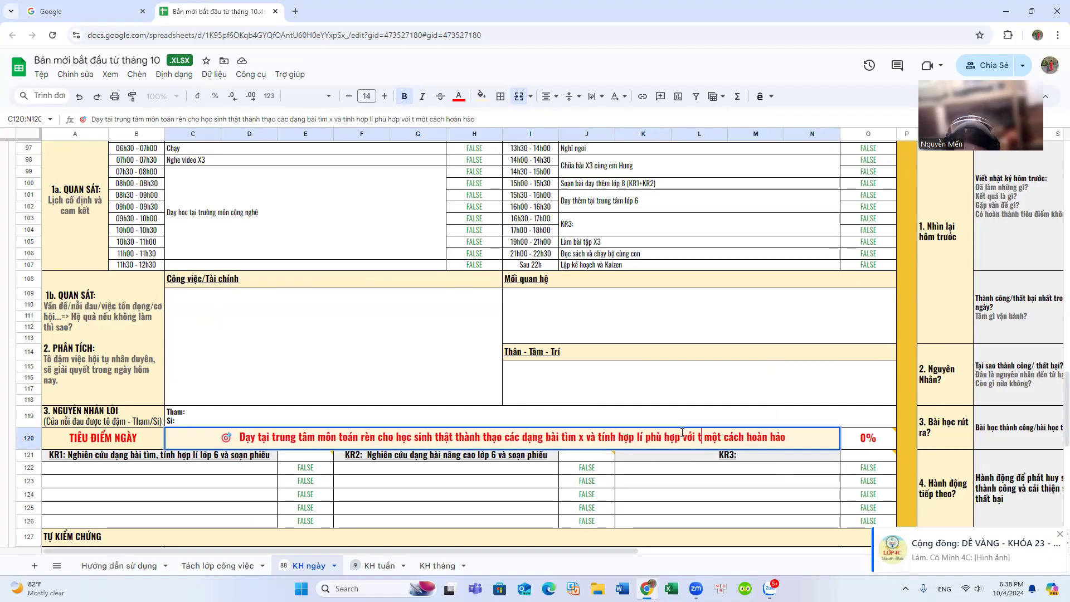
pyautogui.write('i tượng h')
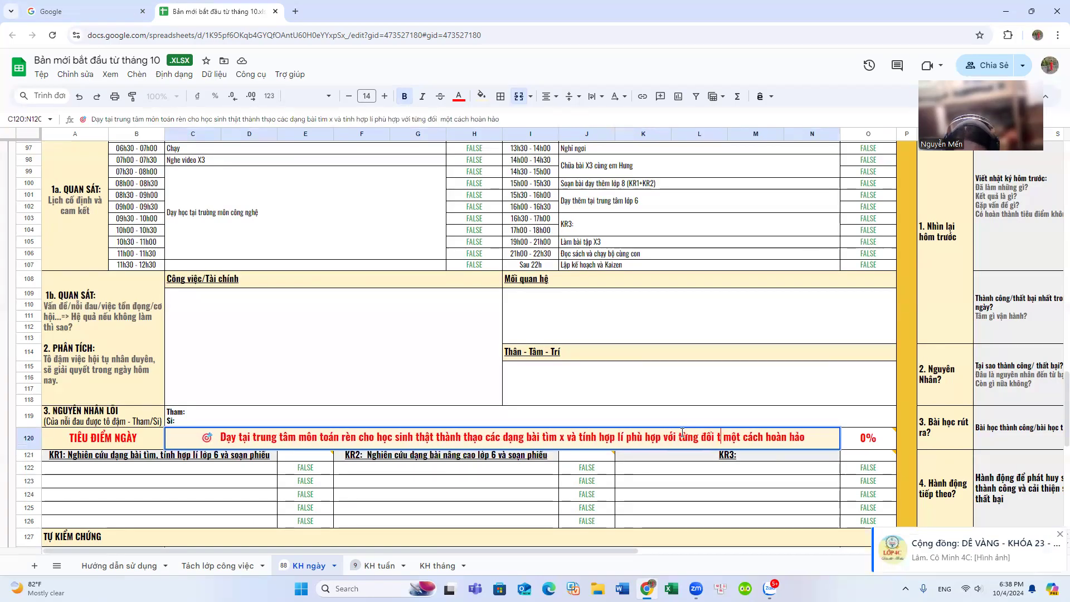
pyautogui.write('ọc sinh')
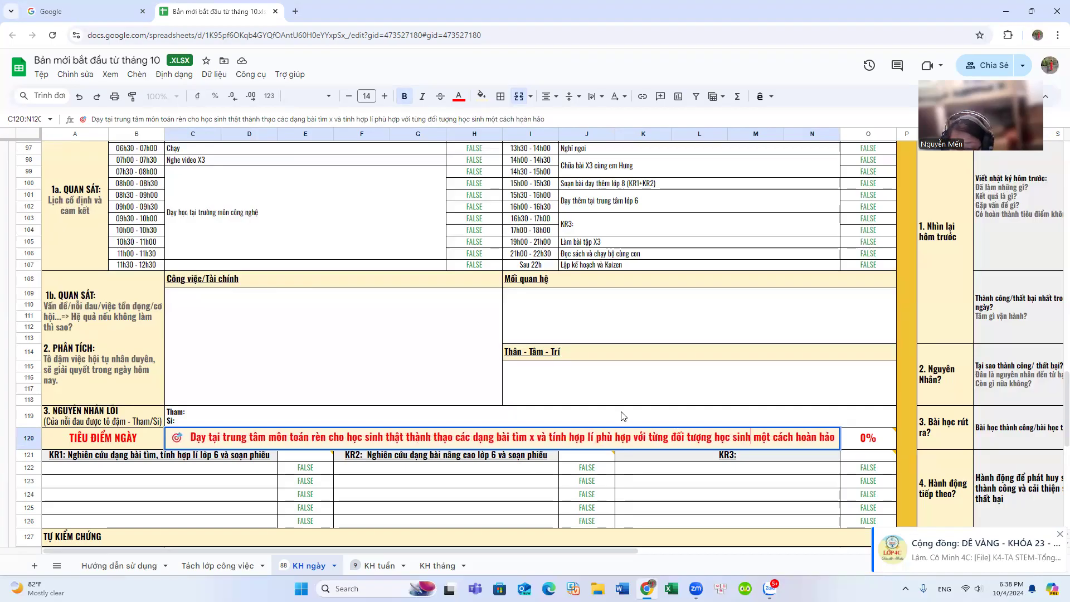
pyautogui.press('Return')
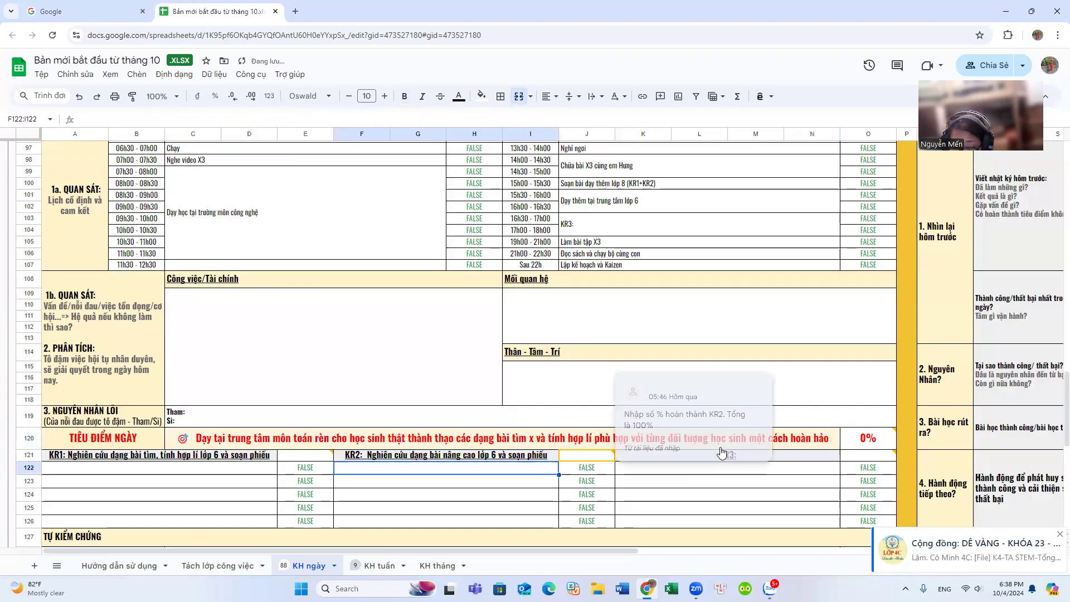
# - Enter "Rèn học sinh thành thạo dạng tìm x và tính hợp lí" after "KR3:" in its heading
pyautogui.click(787, 455)
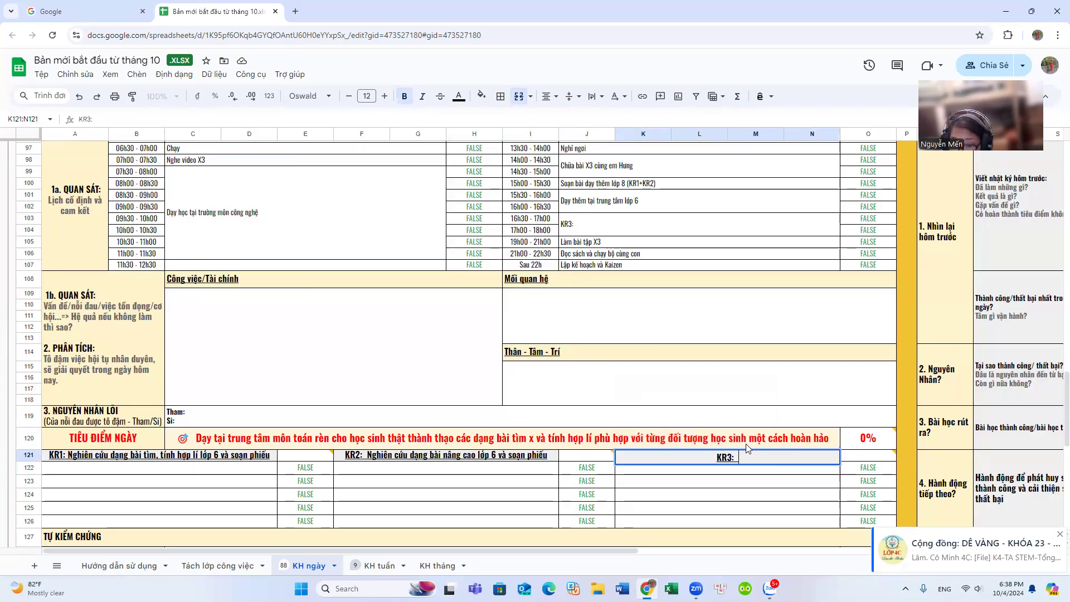
pyautogui.write('Rèn')
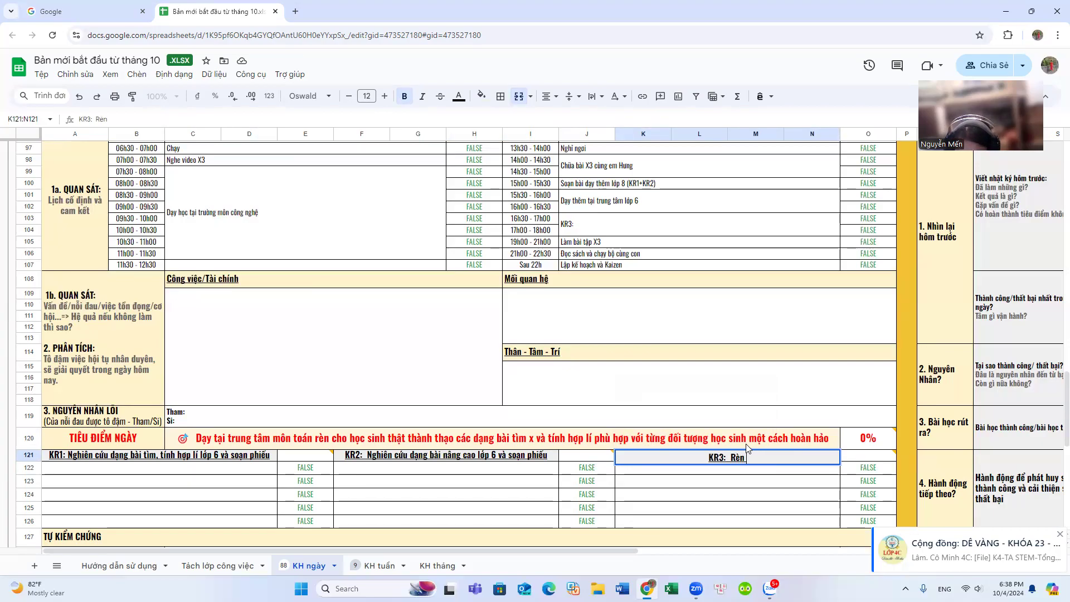
pyautogui.write(' học sinh')
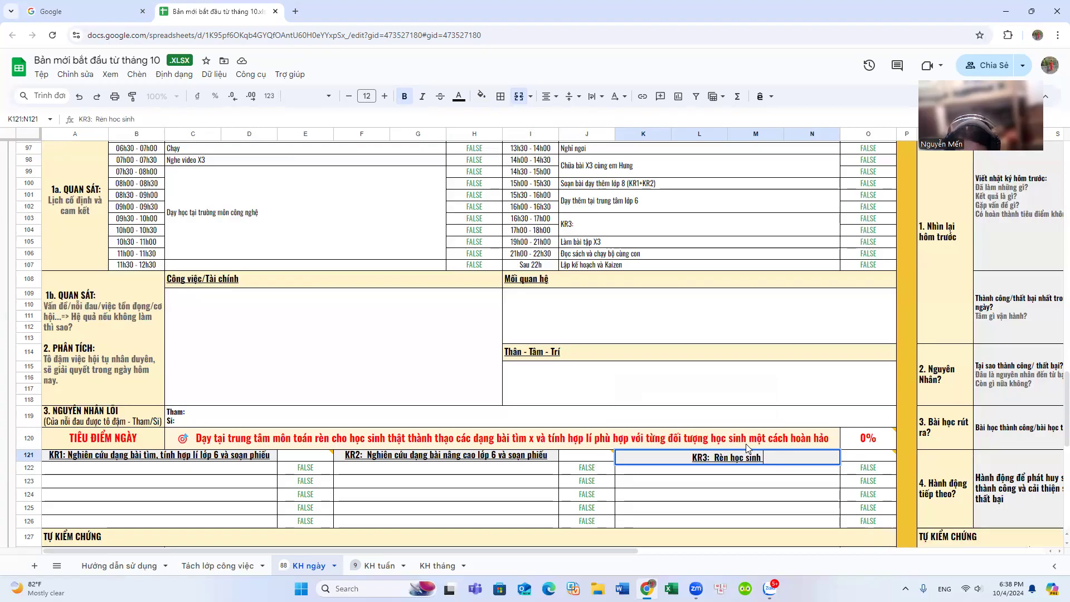
pyautogui.write(' thành')
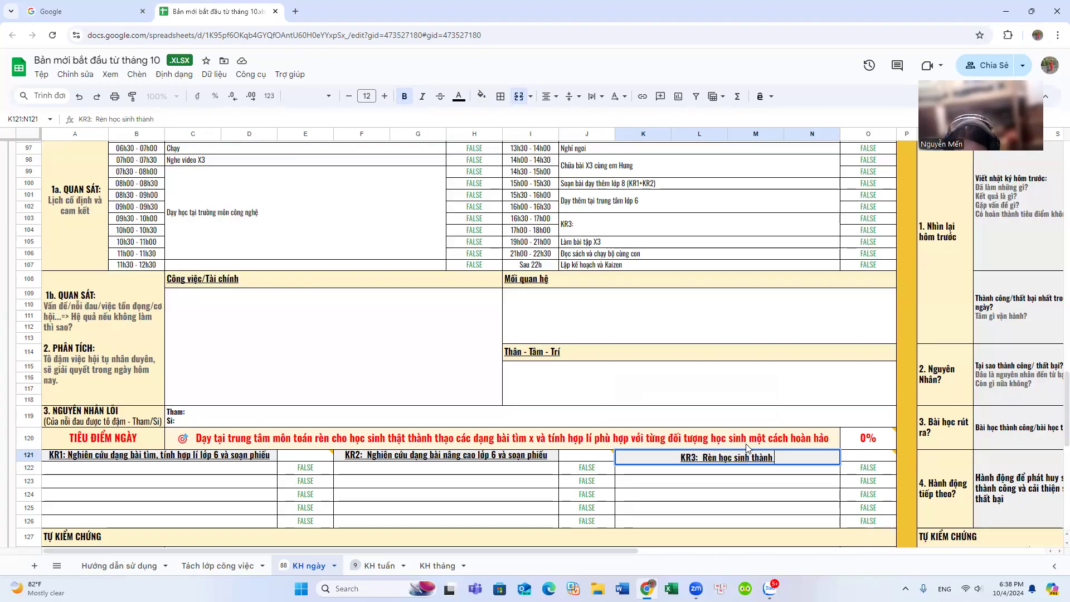
pyautogui.write(' thạo d')
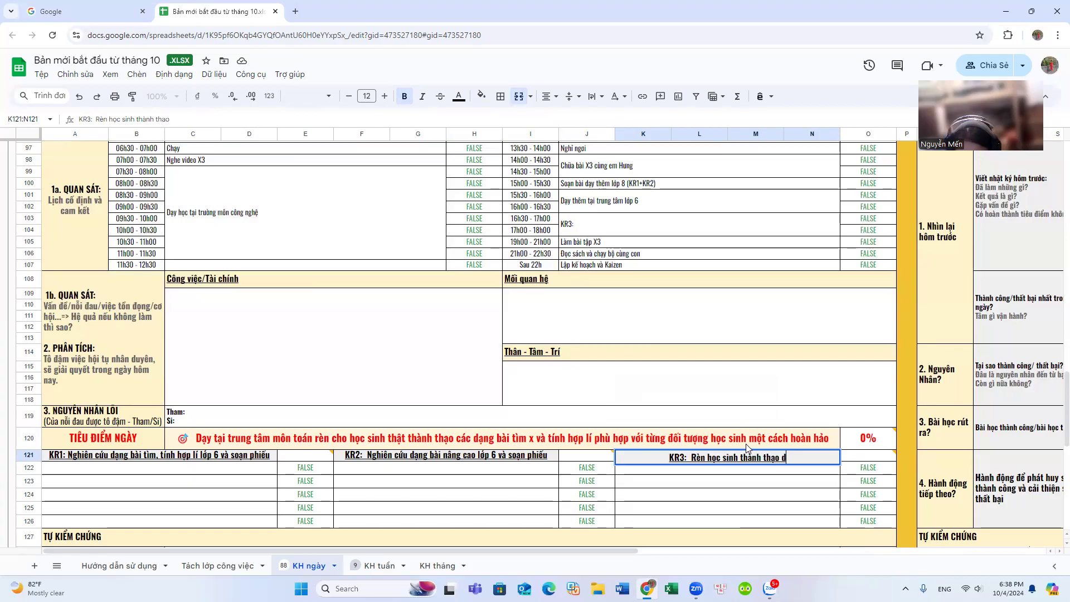
pyautogui.write('ạng tìm')
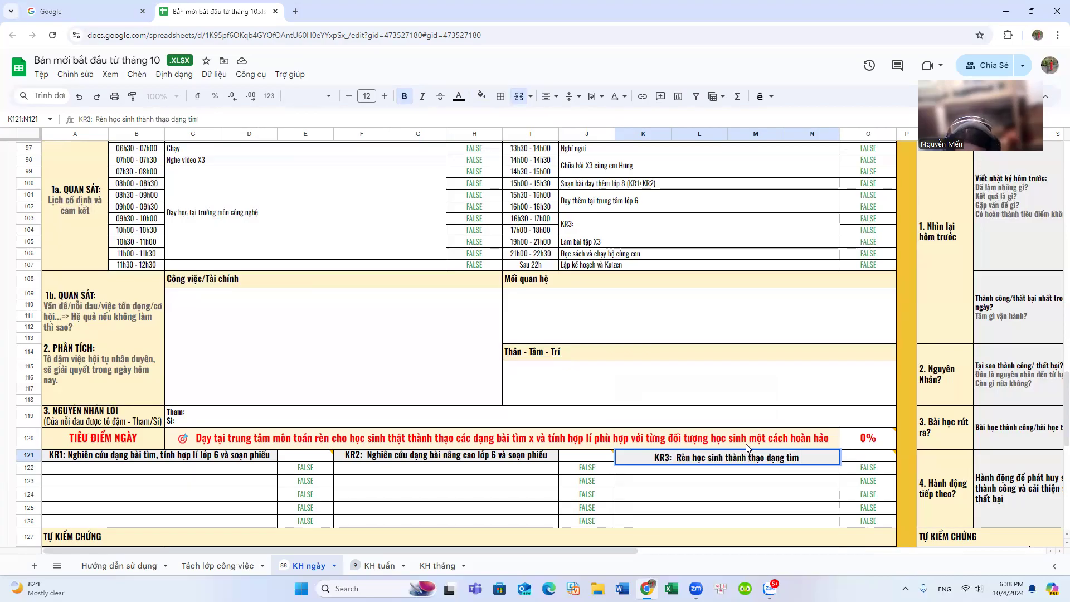
pyautogui.write(' x và tính hợp lí')
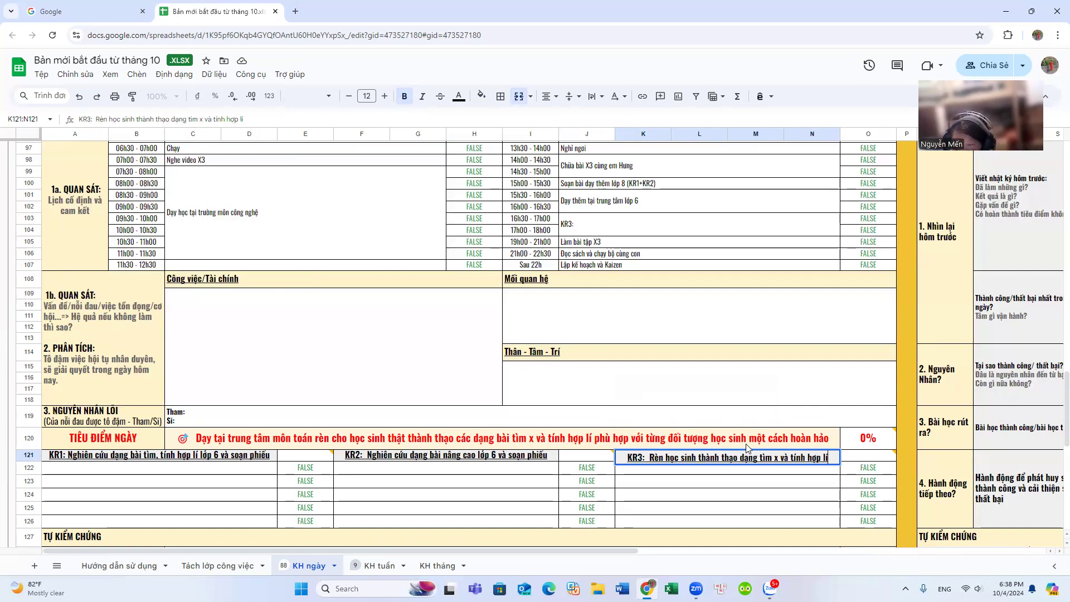
# - Reword the start of the KR3 heading to "Rèn cho tất cả các học sinh phải thành thạo", removing the duplicated "học sinh"
pyautogui.doubleClick(667, 456)
pyautogui.write('cho tất c')
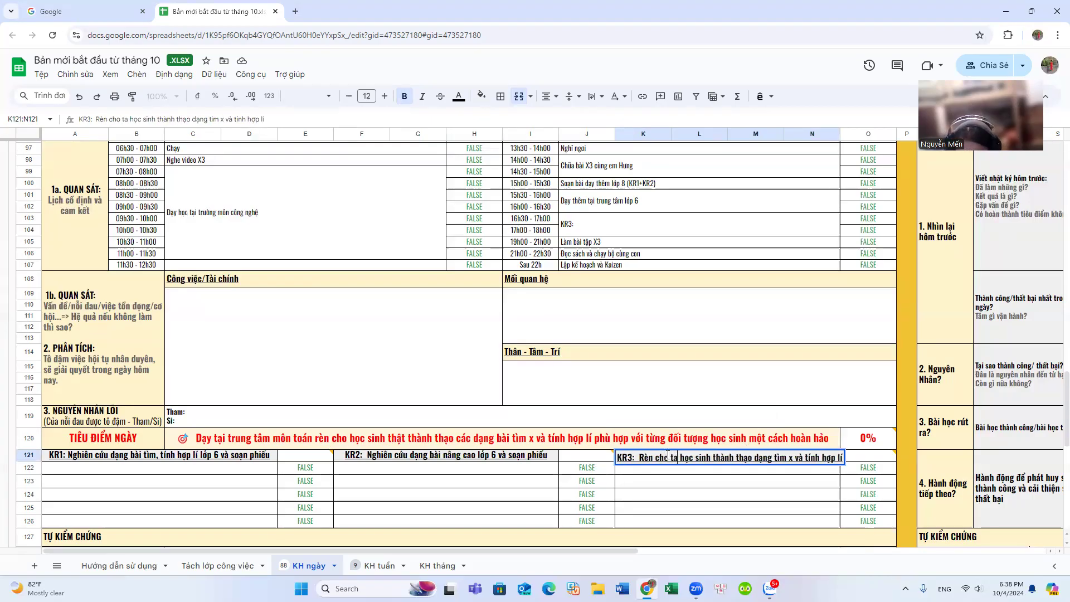
pyautogui.write('ả các học')
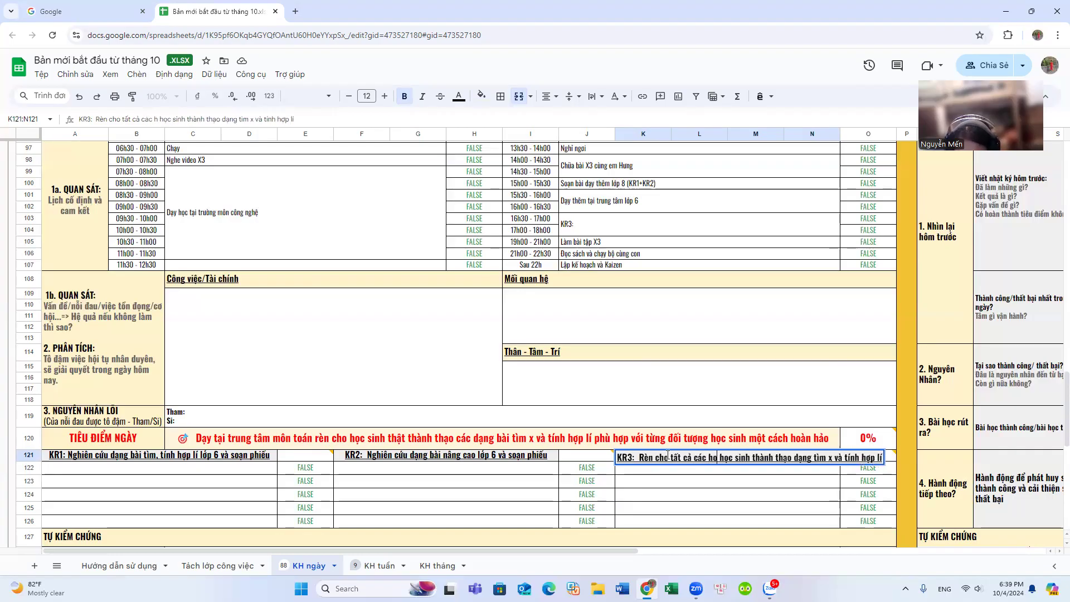
pyautogui.write(' sinh pha')
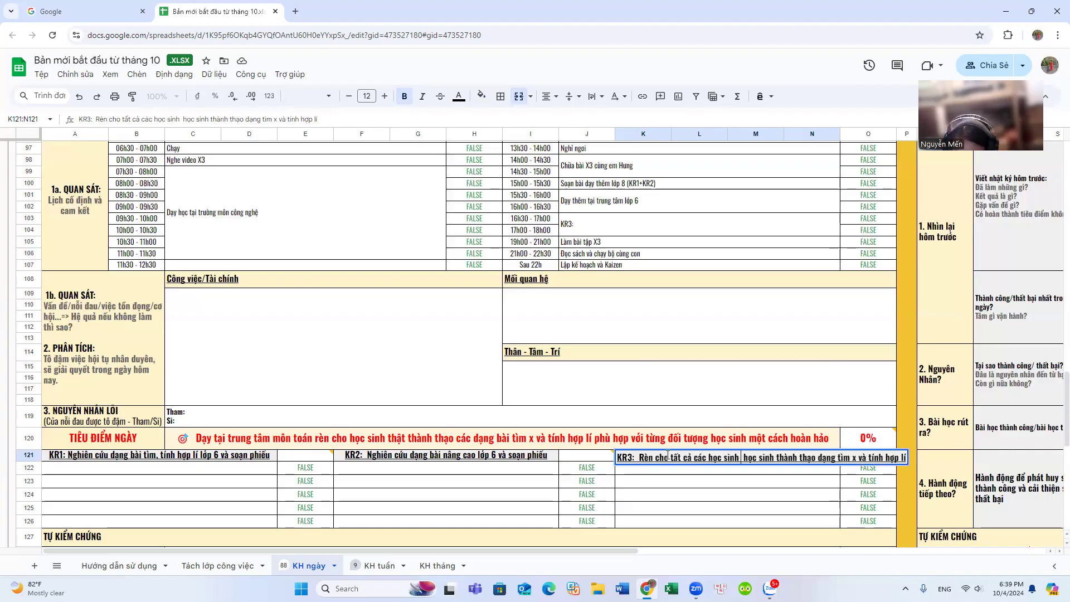
pyautogui.write('ir')
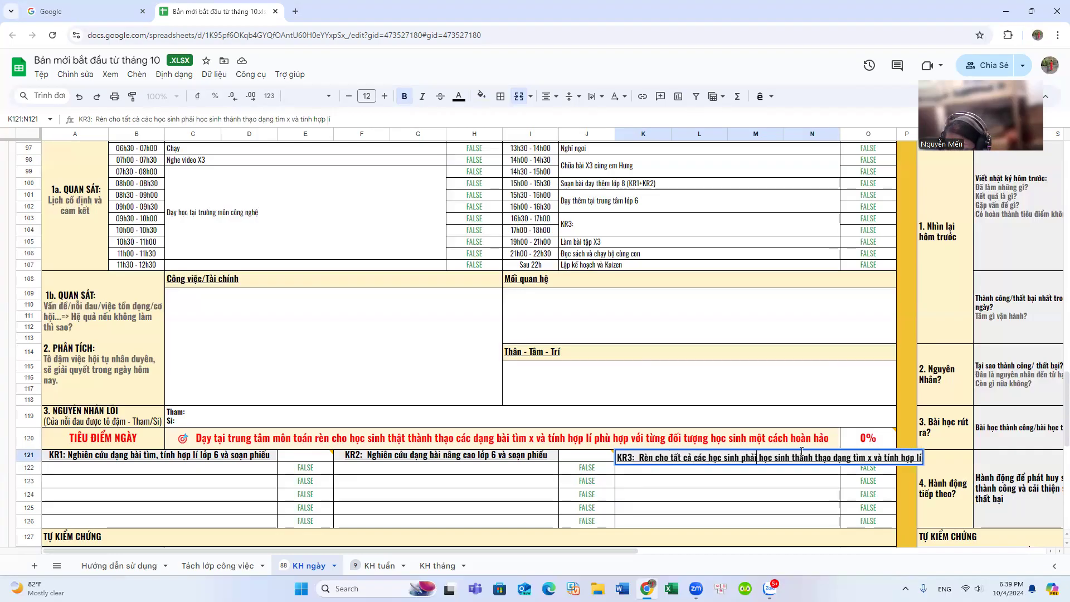
pyautogui.press('BackSpace')
pyautogui.press('BackSpace')
pyautogui.press('BackSpace')
pyautogui.press('BackSpace')
pyautogui.press('BackSpace')
pyautogui.press('BackSpace')
pyautogui.press('BackSpace')
pyautogui.press('BackSpace')
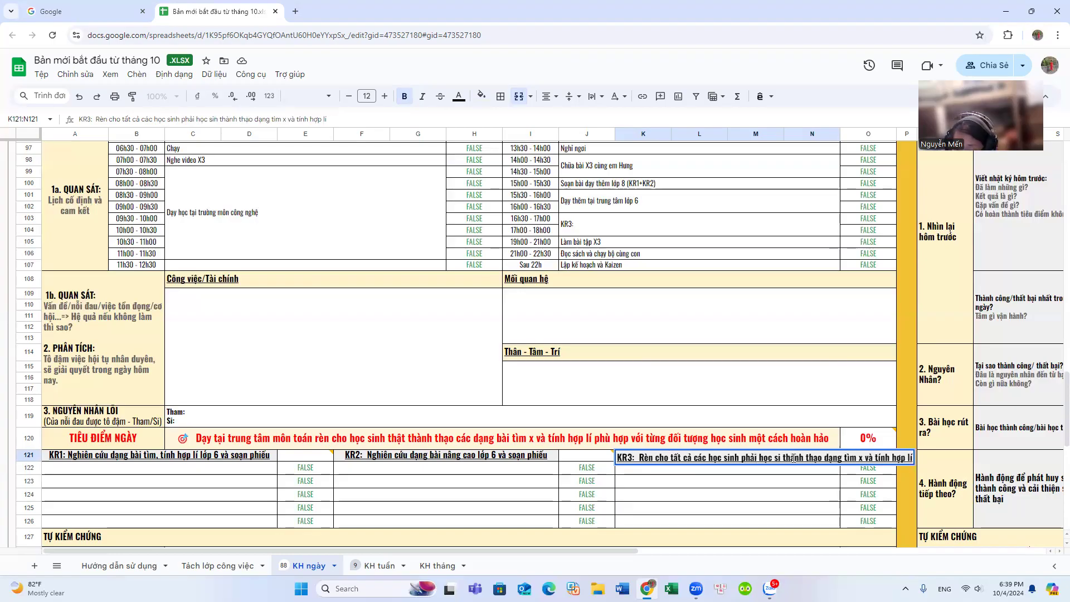
pyautogui.press('BackSpace')
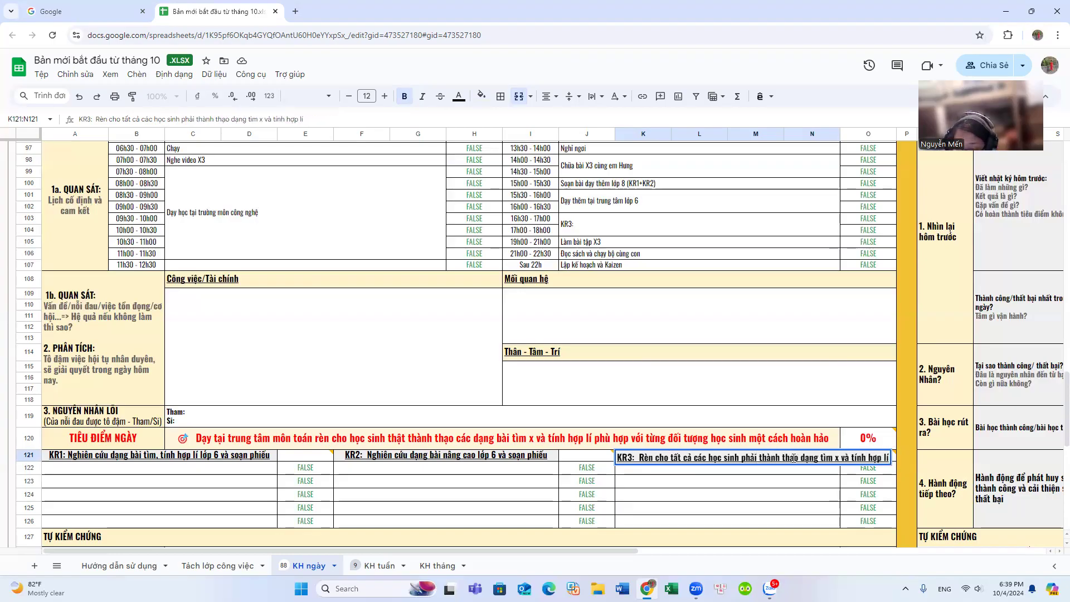
# - Enter "Tìm trên tài liệu của máy tính" as the first action under KR1
pyautogui.click(220, 470)
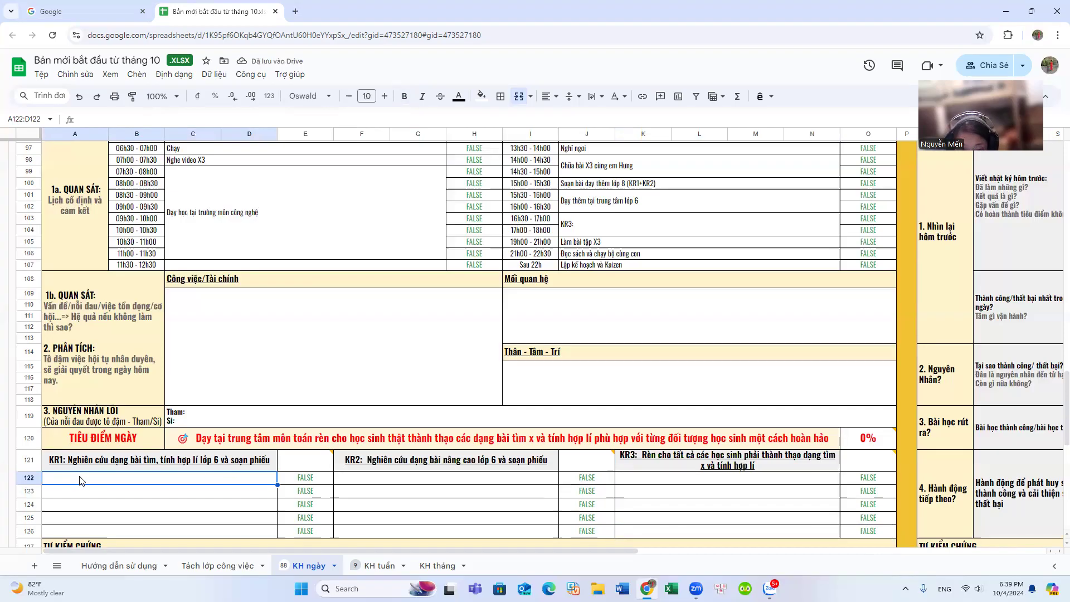
pyautogui.write('Tim trên ta')
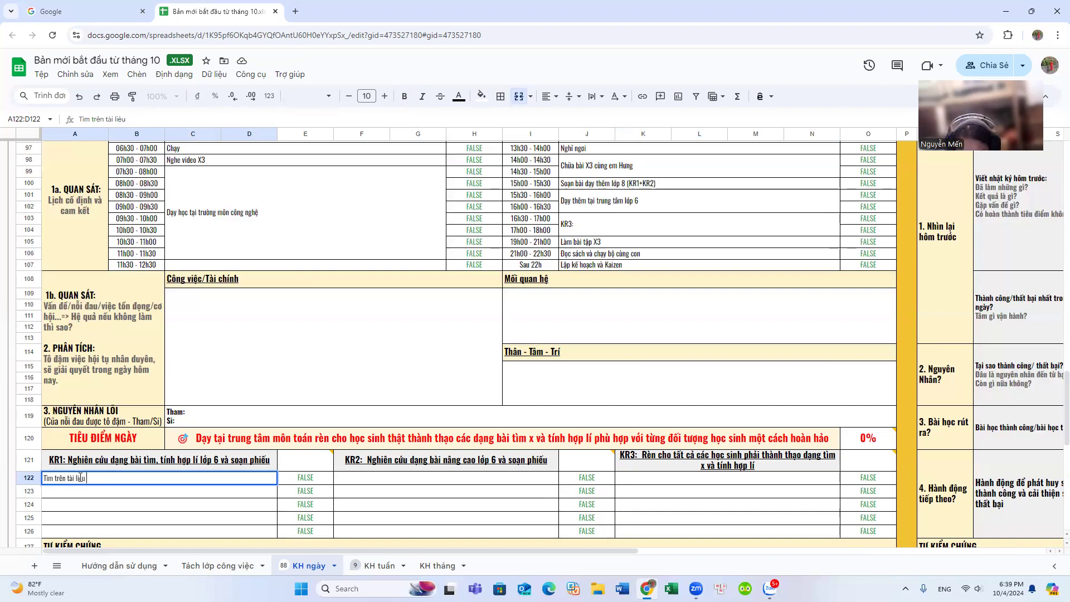
pyautogui.write('i liệu cuả ')
pyautogui.write('máy tính')
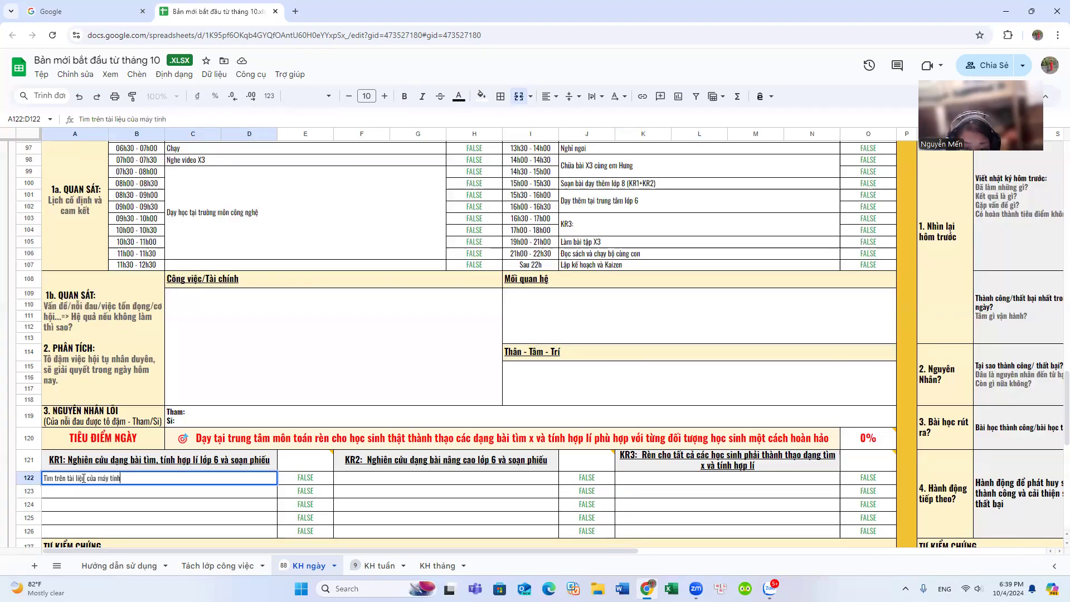
# - Enter "Tìm trên sách giáo khoa, kế shoachj giảng dạy" as the second action under KR1
pyautogui.click(97, 491)
pyautogui.write('Tim')
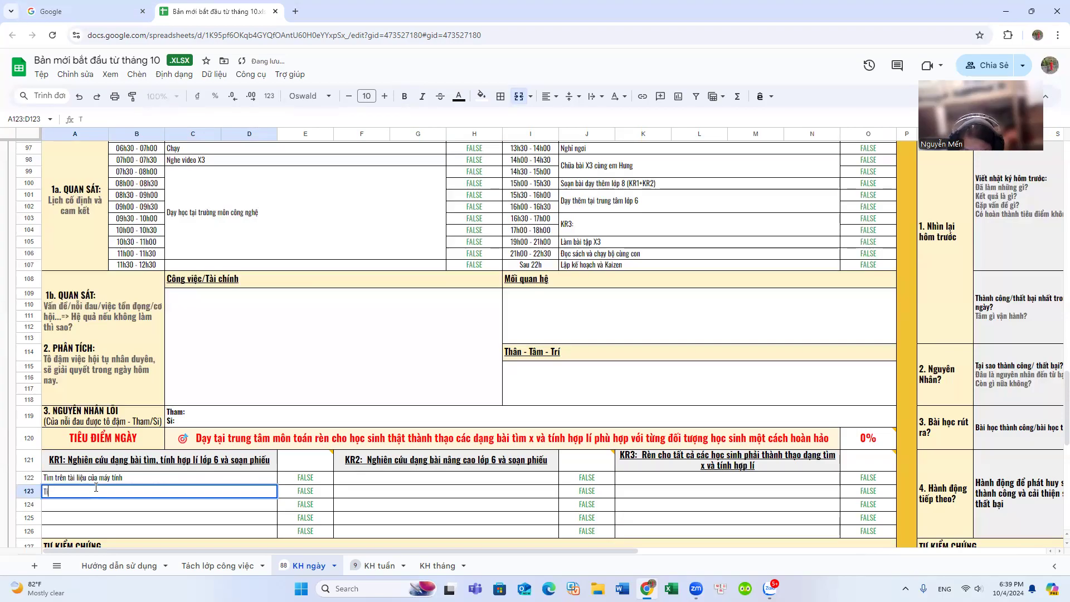
pyautogui.write(' trên')
pyautogui.write('h g')
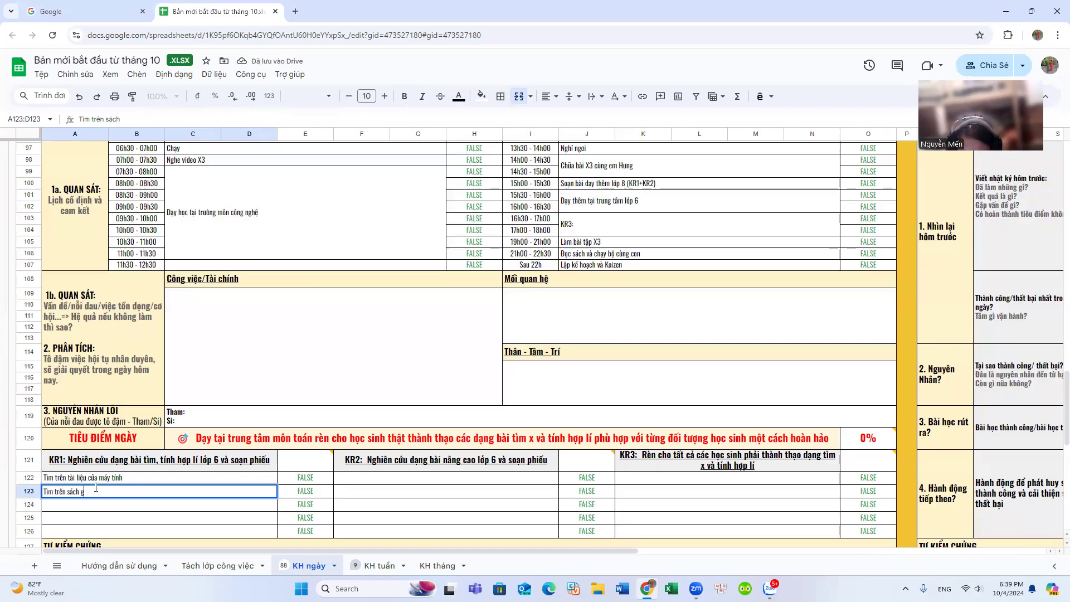
pyautogui.write('iáo khoa')
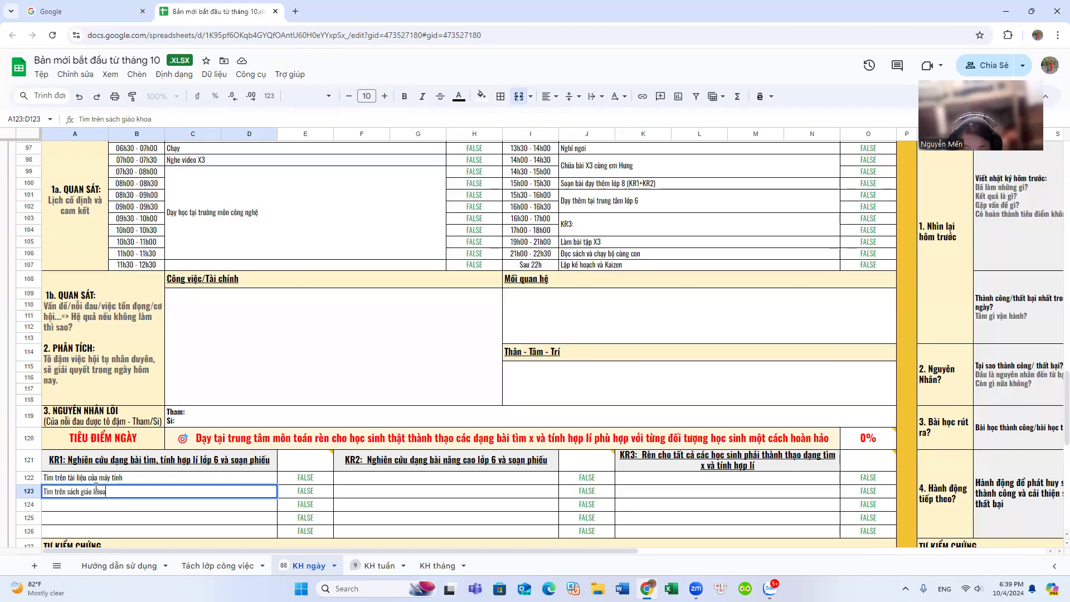
pyautogui.write(', kê shoachj')
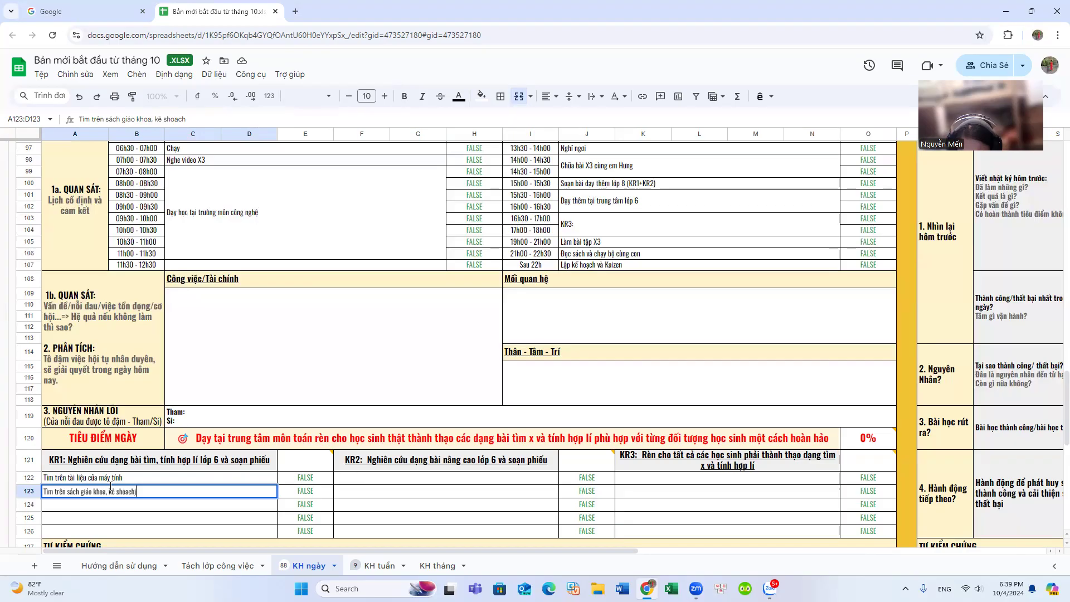
pyautogui.write(' giangr day')
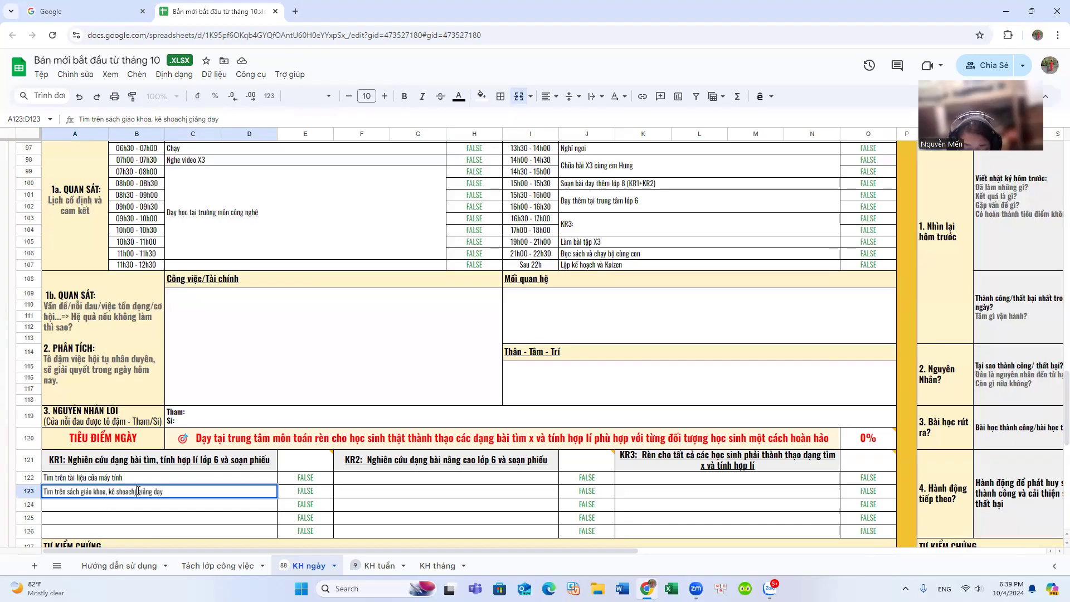
# - Correct "shoachj" to "hoạch" in the second KR1 action
pyautogui.press('BackSpace')
pyautogui.press('BackSpace')
pyautogui.press('BackSpace')
pyautogui.press('BackSpace')
pyautogui.press('BackSpace')
pyautogui.press('BackSpace')
pyautogui.press('BackSpace')
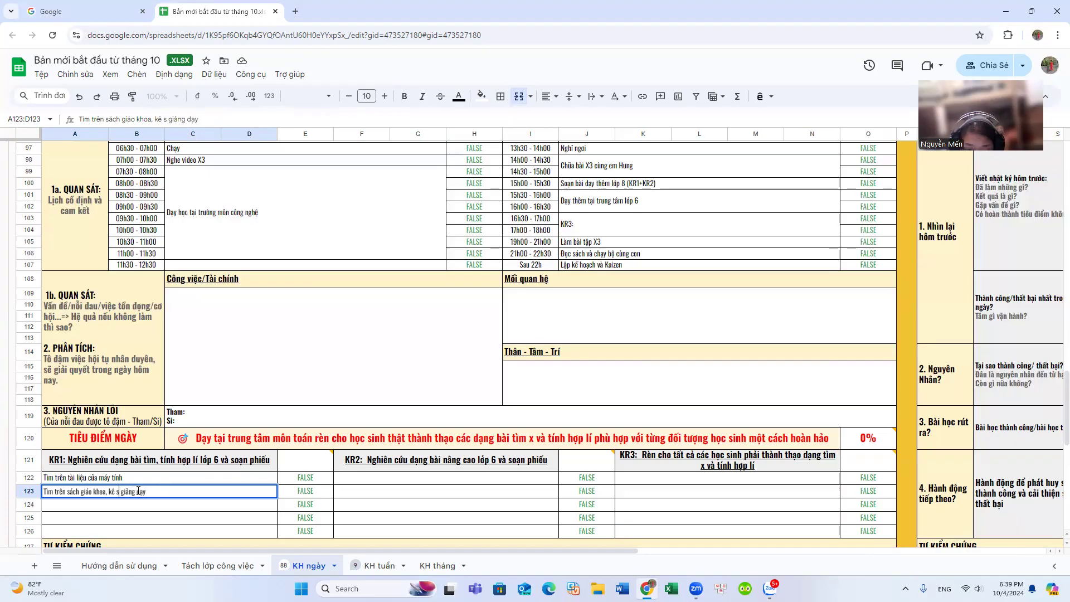
pyautogui.press('BackSpace')
pyautogui.write('s hoachj')
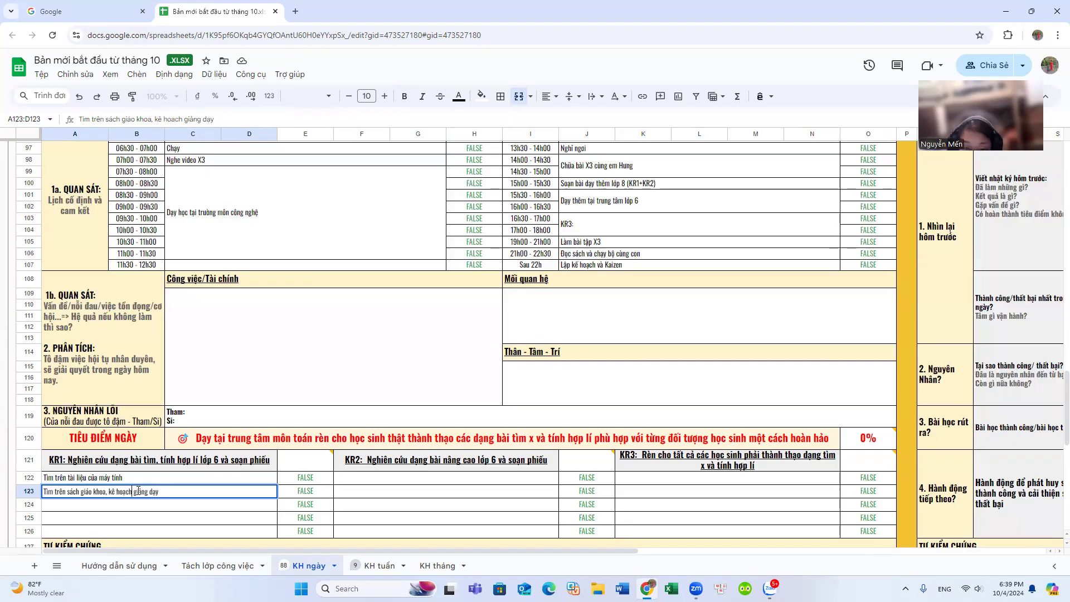
# - Enter "Chaaos số lượng bài, in phiếu" as the third action under KR1
pyautogui.click(114, 509)
pyautogui.write('Chaaos s')
pyautogui.write('ố')
pyautogui.write(' lượng')
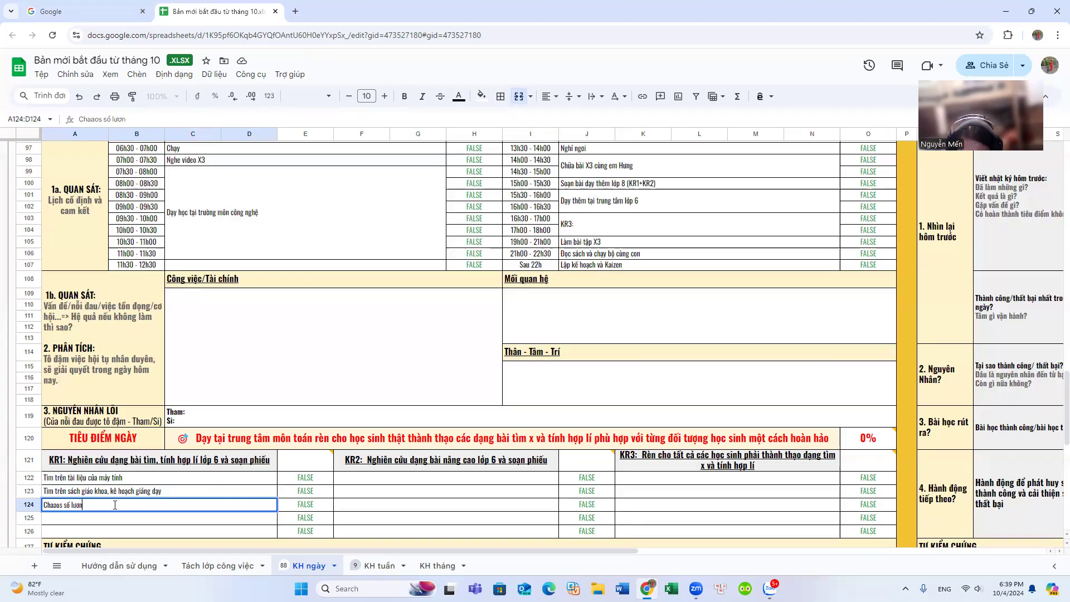
pyautogui.write(' baif')
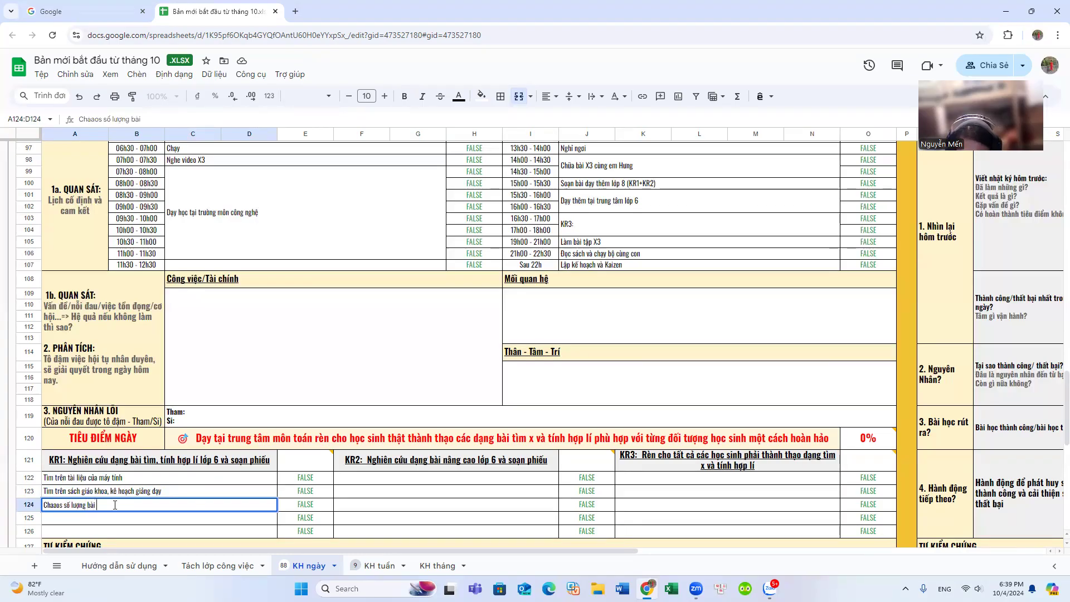
pyautogui.write(', inphi')
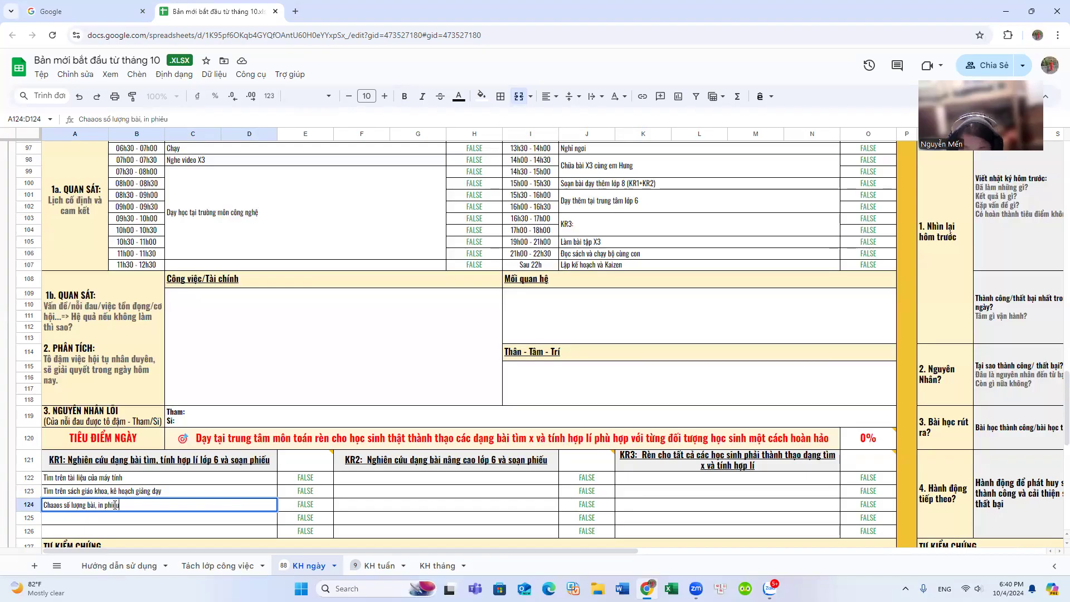
pyautogui.write('ếu')
# - Enter "Tìm tài liệu trên máy tính" as the first action under KR2
pyautogui.click(345, 479)
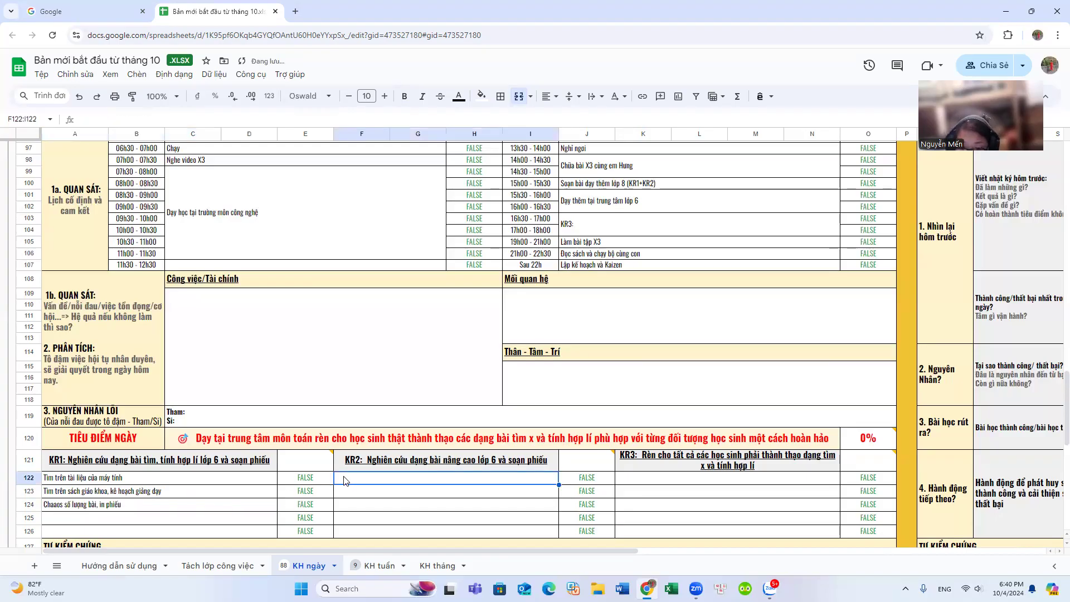
pyautogui.write('Tim')
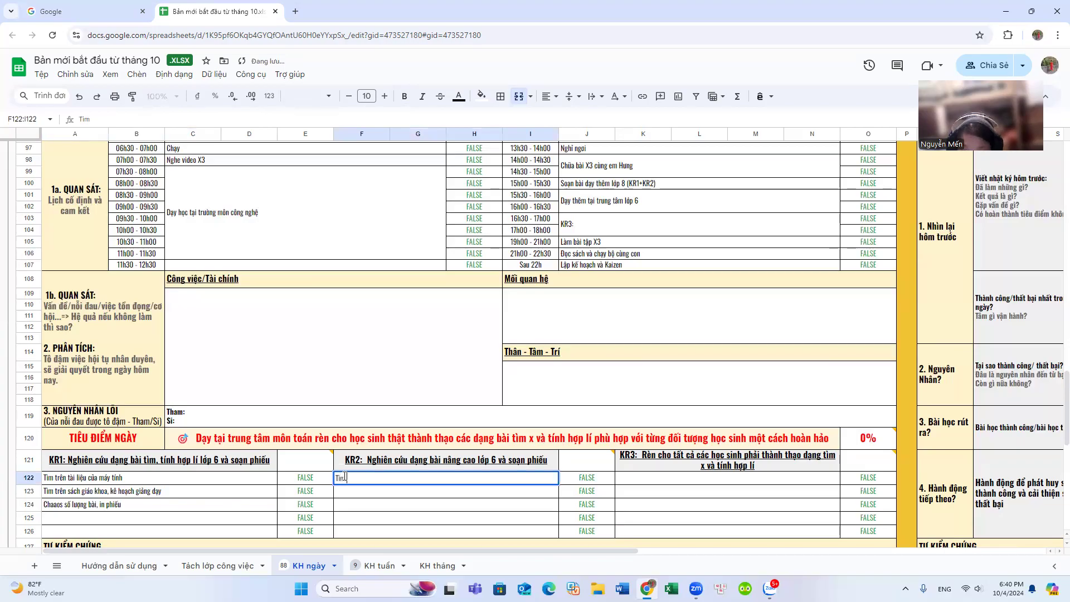
pyautogui.write(' tài')
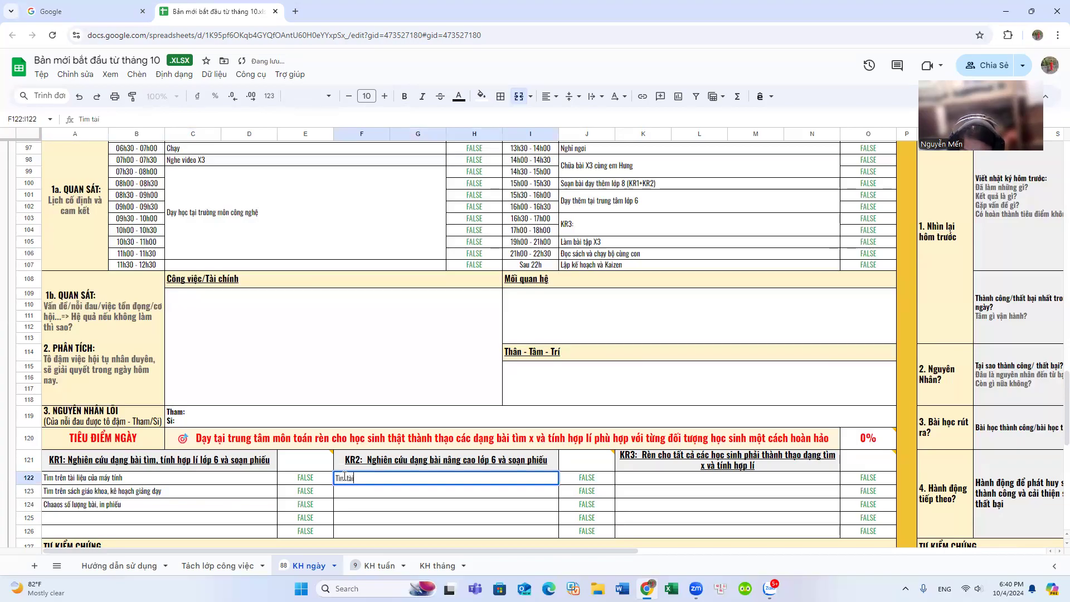
pyautogui.write(' liệu trên máy tinh')
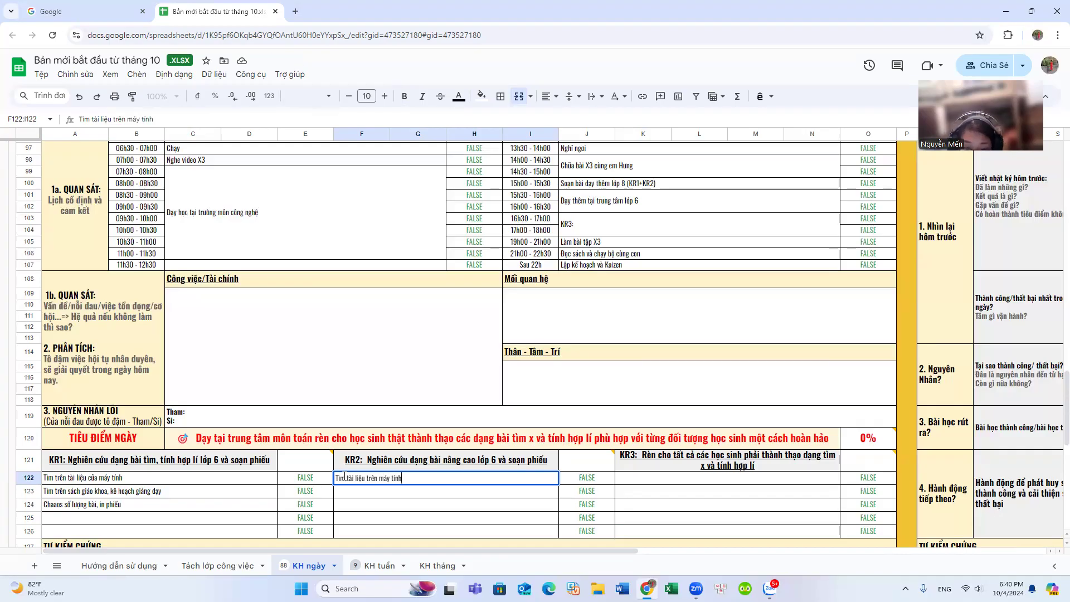
# - Enter "Tìm trên scahs giáo khoa, trên kế hoavchj giảng dạy" as the second action under KR2
pyautogui.click(341, 492)
pyautogui.write('Tim trên scahs giáo khoa')
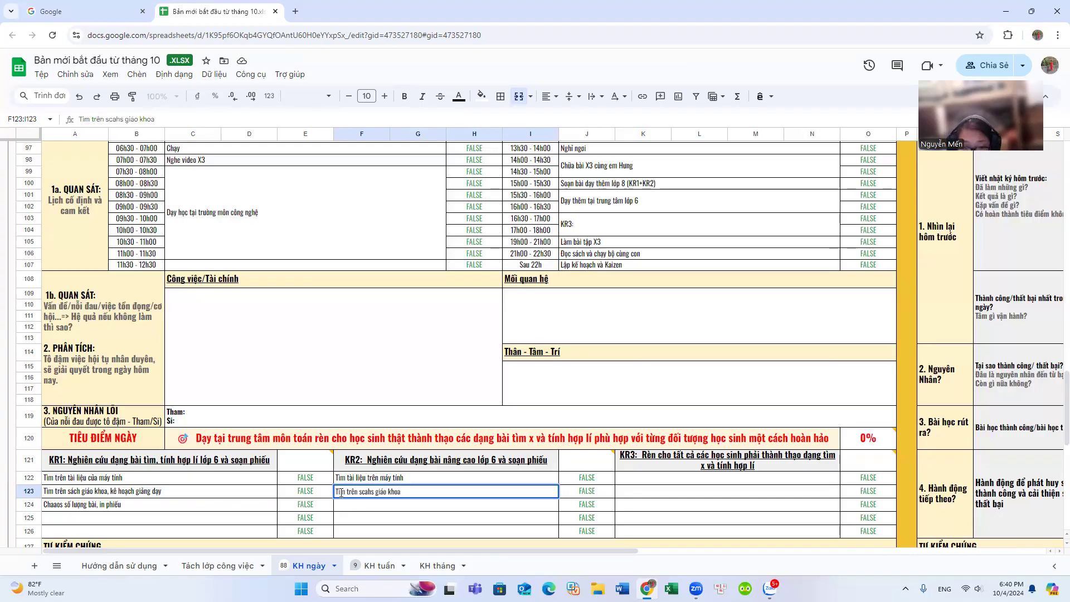
pyautogui.write(', trên k')
pyautogui.write('ế hoavch')
pyautogui.write('j ')
pyautogui.write('giang day')
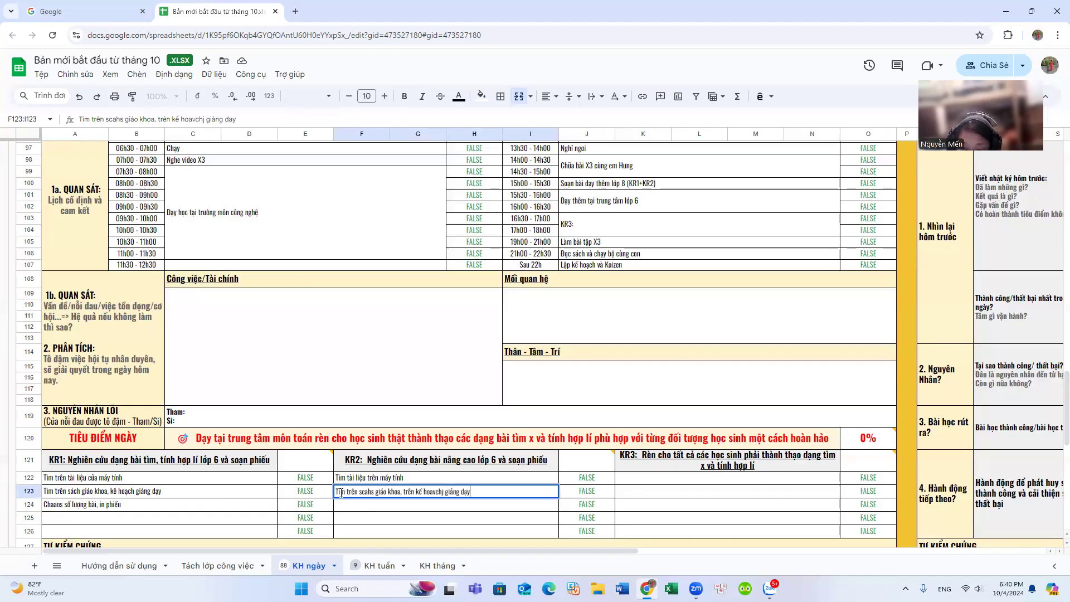
# - Correct "scahs" to "sách" in the second KR2 action
pyautogui.click(373, 492)
pyautogui.press('BackSpace')
pyautogui.press('BackSpace')
pyautogui.press('BackSpace')
pyautogui.press('BackSpace')
pyautogui.press('BackSpace')
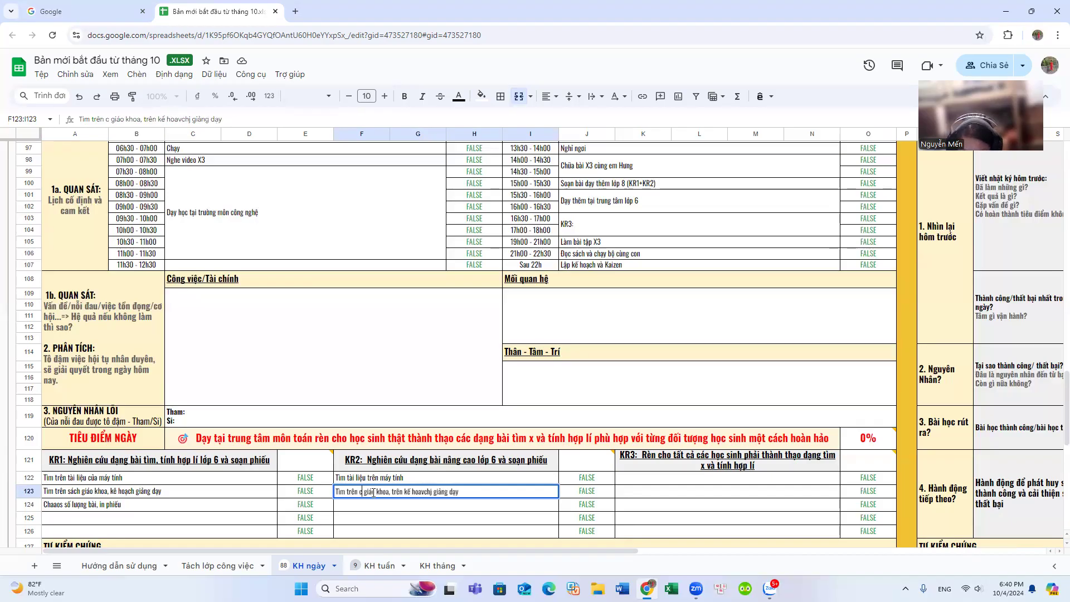
pyautogui.write('sách')
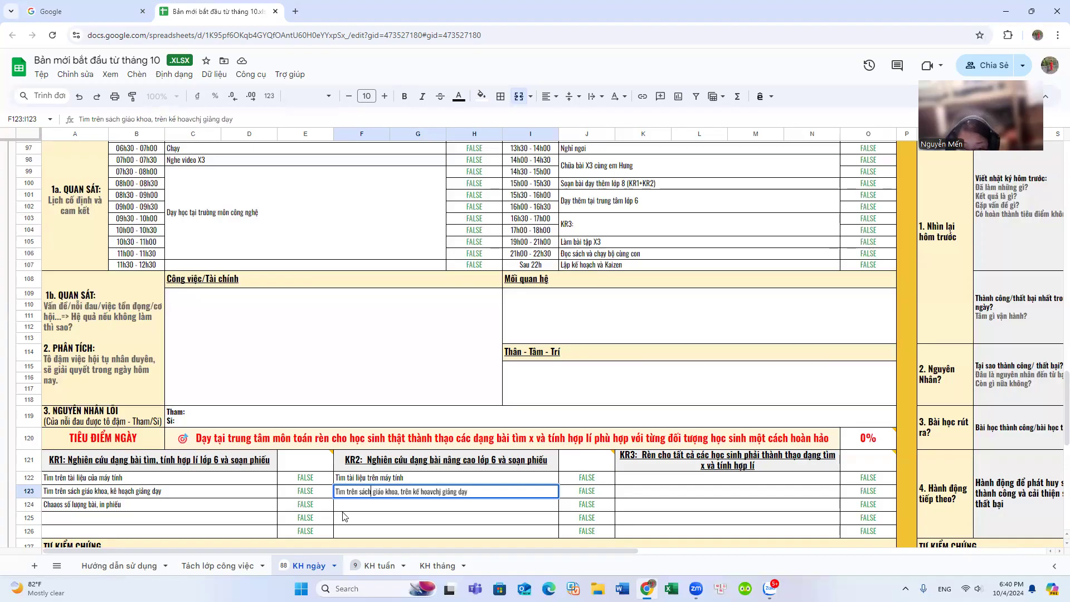
# - Correct "Chaaos" to "Chố" in the third action under KR1
pyautogui.click(64, 506)
pyautogui.doubleClick(63, 506)
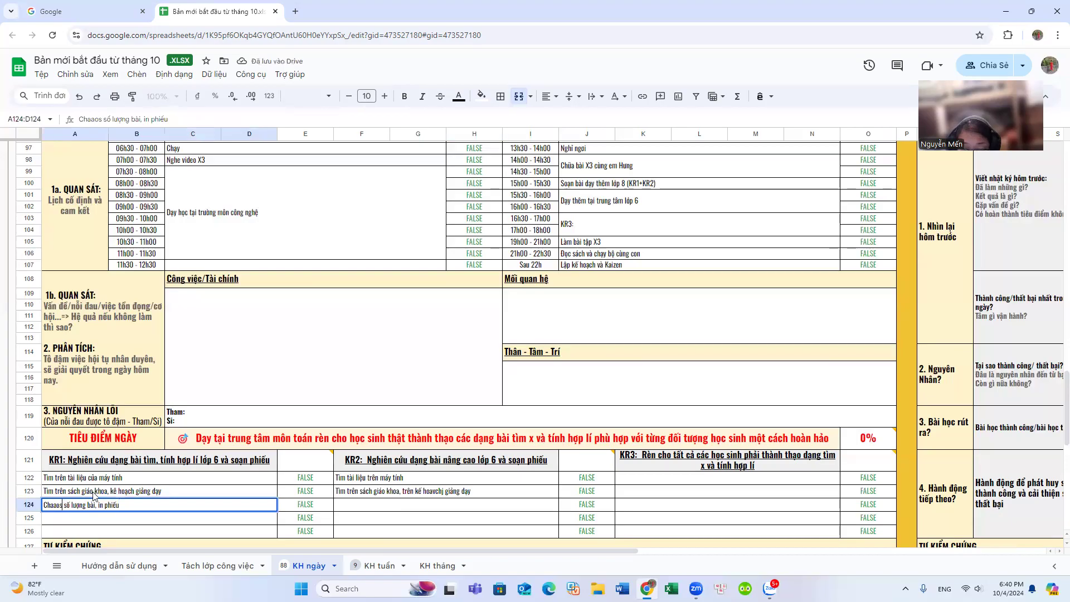
pyautogui.press('BackSpace')
pyautogui.press('BackSpace')
pyautogui.press('BackSpace')
pyautogui.press('BackSpace')
pyautogui.press('BackSpace')
pyautogui.write('hỗ')
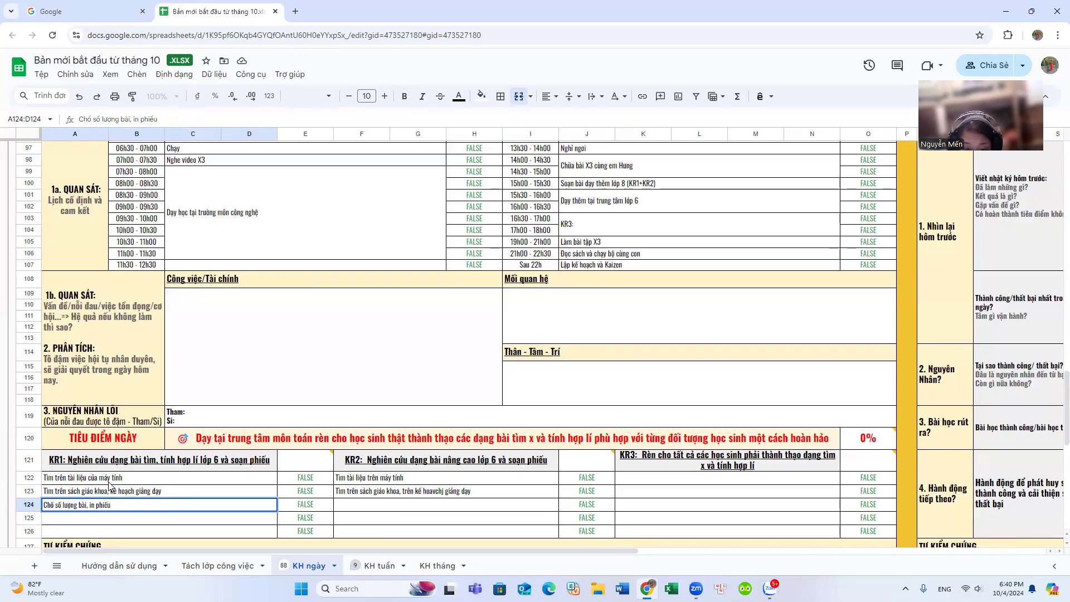
# - Enter "Chốt số lượng bài và in phiếu" as the third action under KR2
pyautogui.click(343, 507)
pyautogui.write('Choots soos lương bài và ')
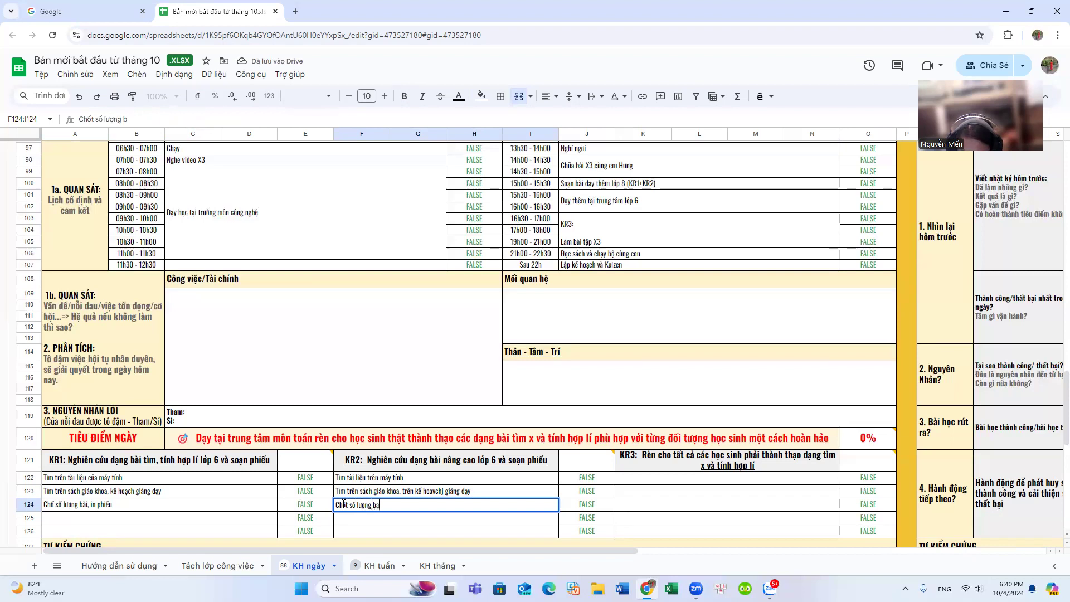
pyautogui.write('in phie')
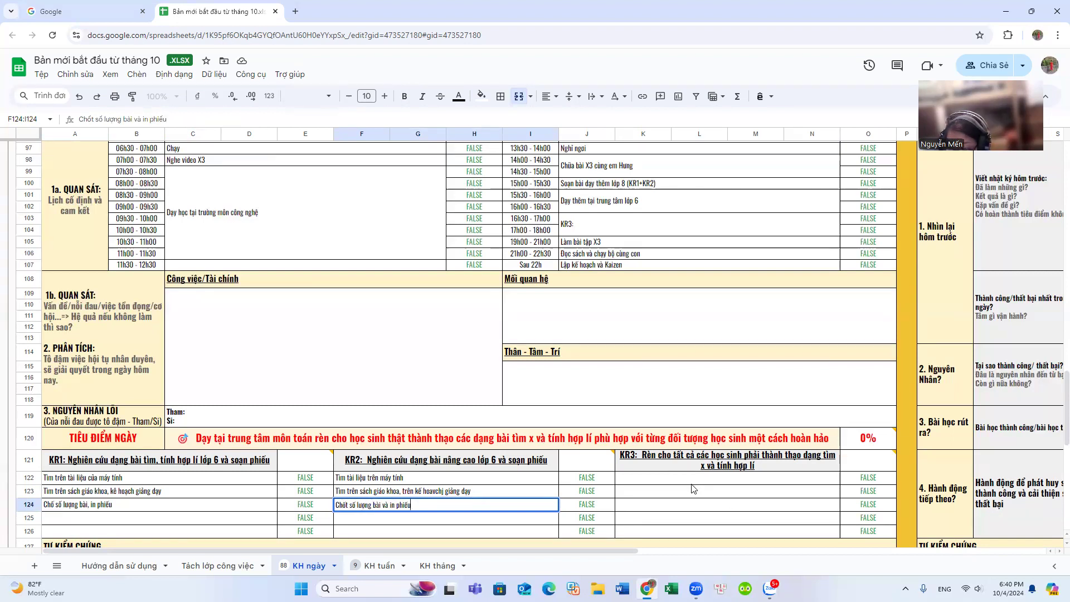
# - Enter "Chọn đối tượng học sinh yếu phần tính hợp lí và hướng dẫn" as the first action under KR3
pyautogui.click(668, 483)
pyautogui.write('C')
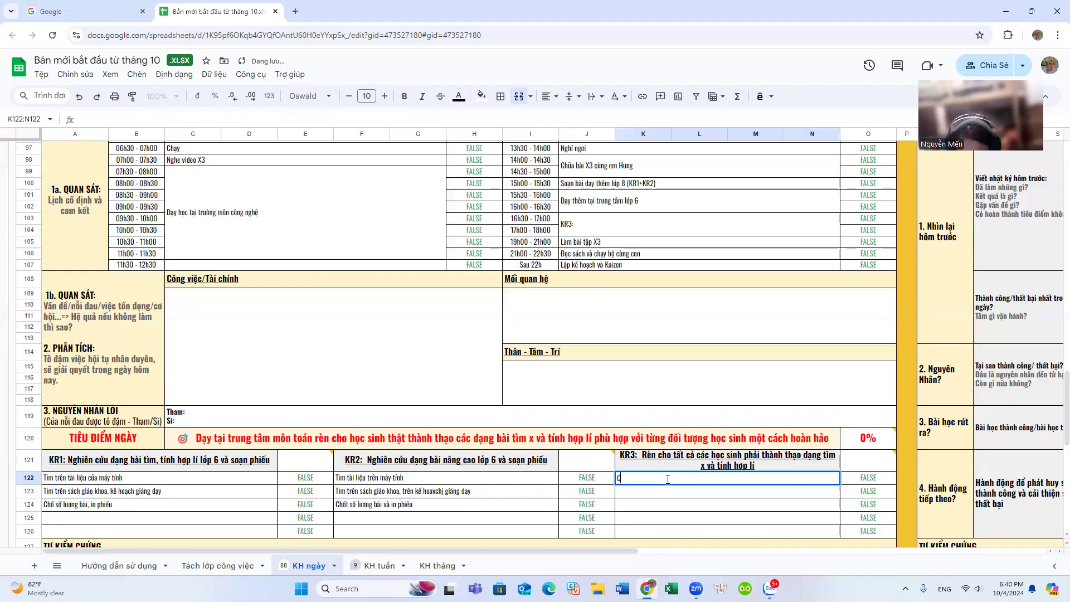
pyautogui.write('hi')
pyautogui.press('BackSpace')
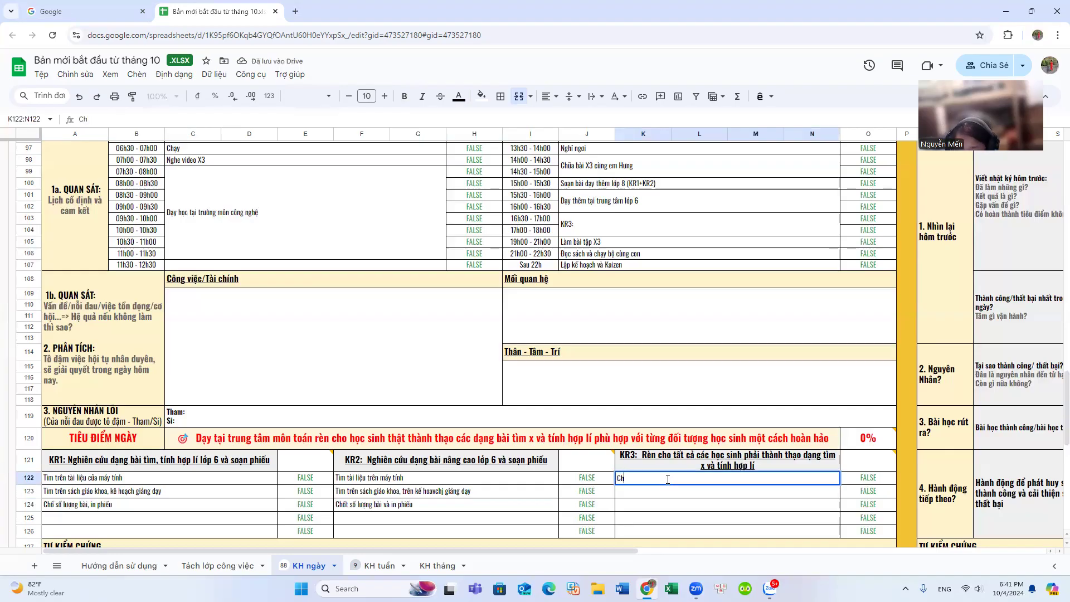
pyautogui.write('on đối tượ')
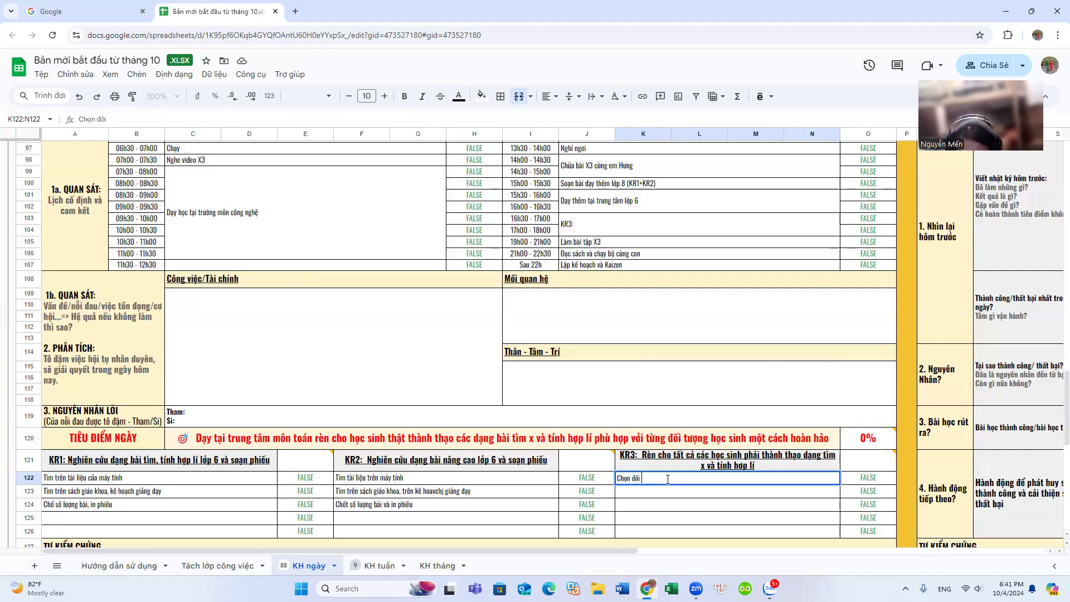
pyautogui.write('ng học sinh yếu')
pyautogui.write(' pha')
pyautogui.write('n tính hợp')
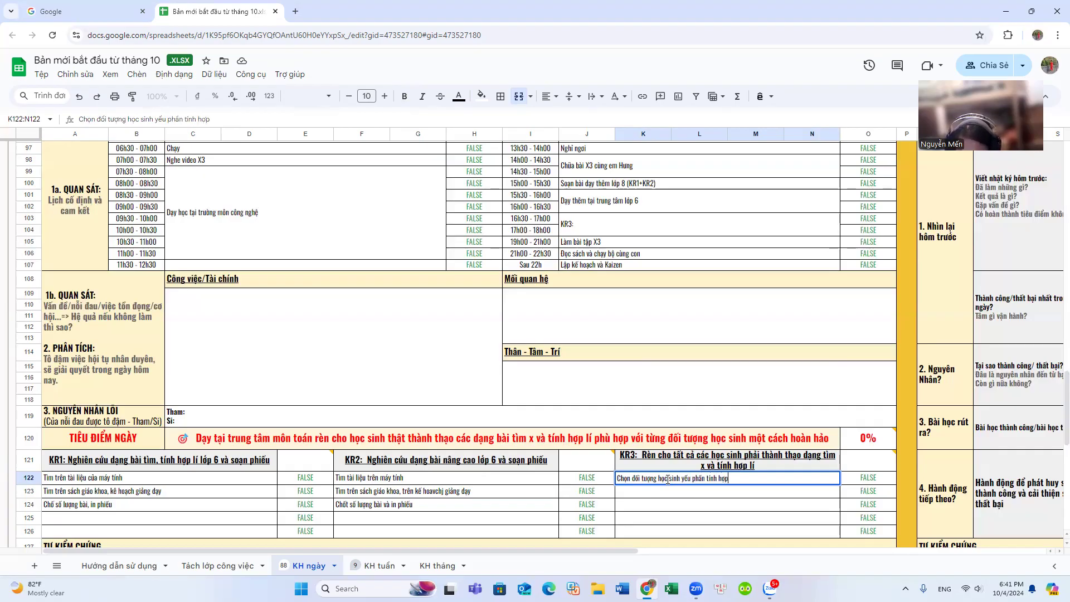
pyautogui.write(' lí và hươ')
pyautogui.write('ng dẫn')
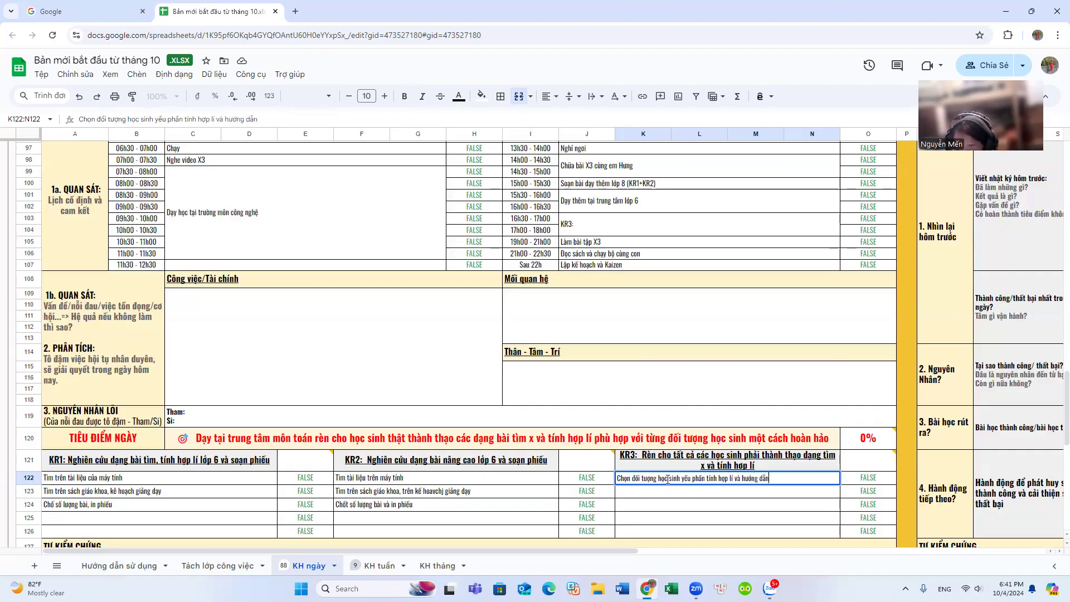
# - Enter "Chọn đối tượng học sinh yếu phần tìm x và hướng dẫn" as the second action under KR3
pyautogui.click(665, 492)
pyautogui.write('Ch')
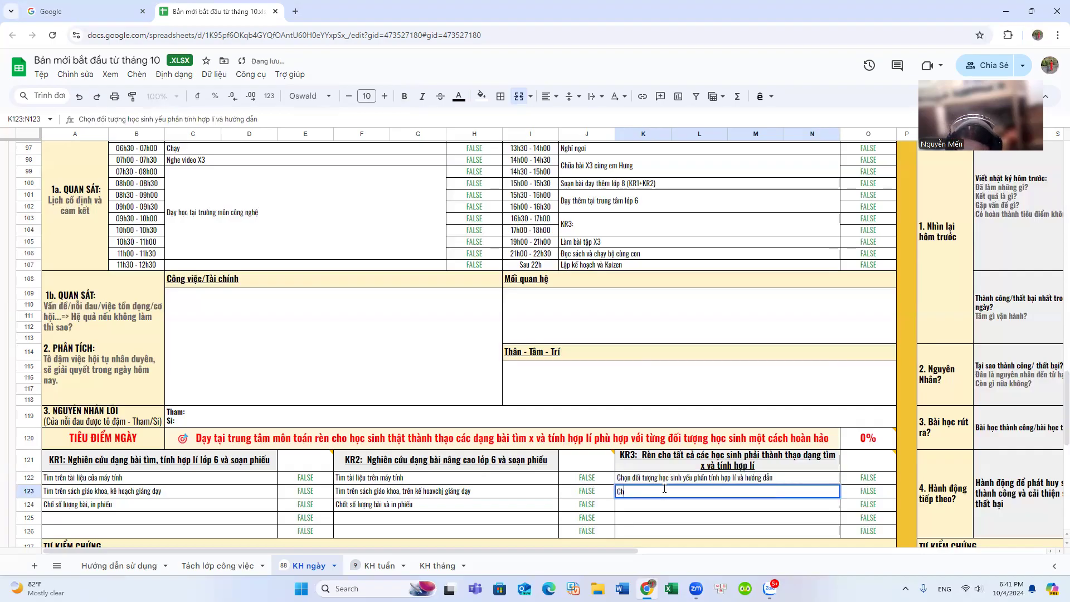
pyautogui.write('ọn đôi ')
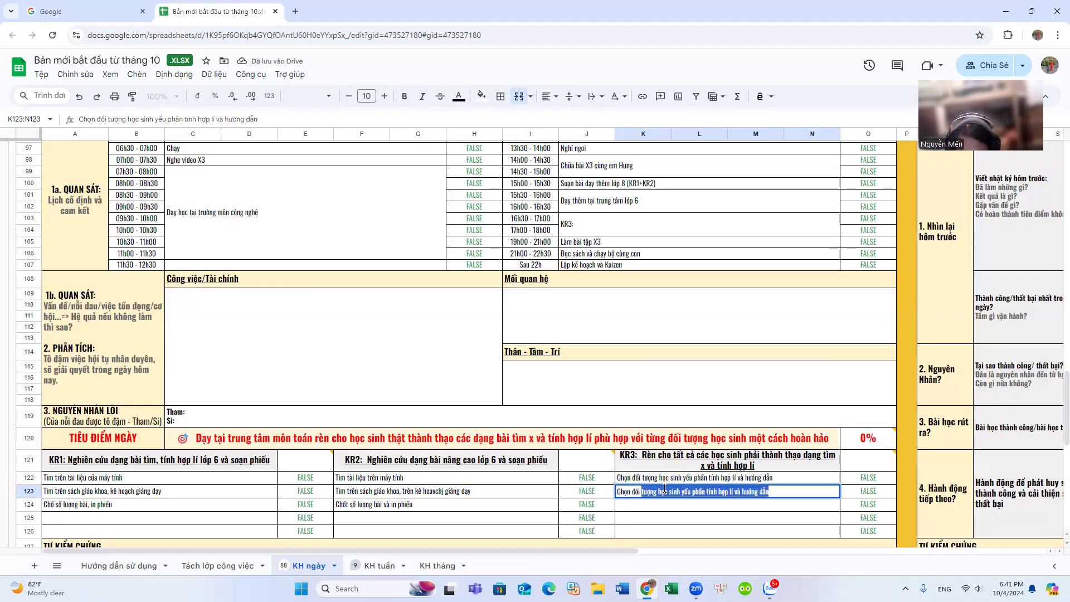
pyautogui.write('tượng học')
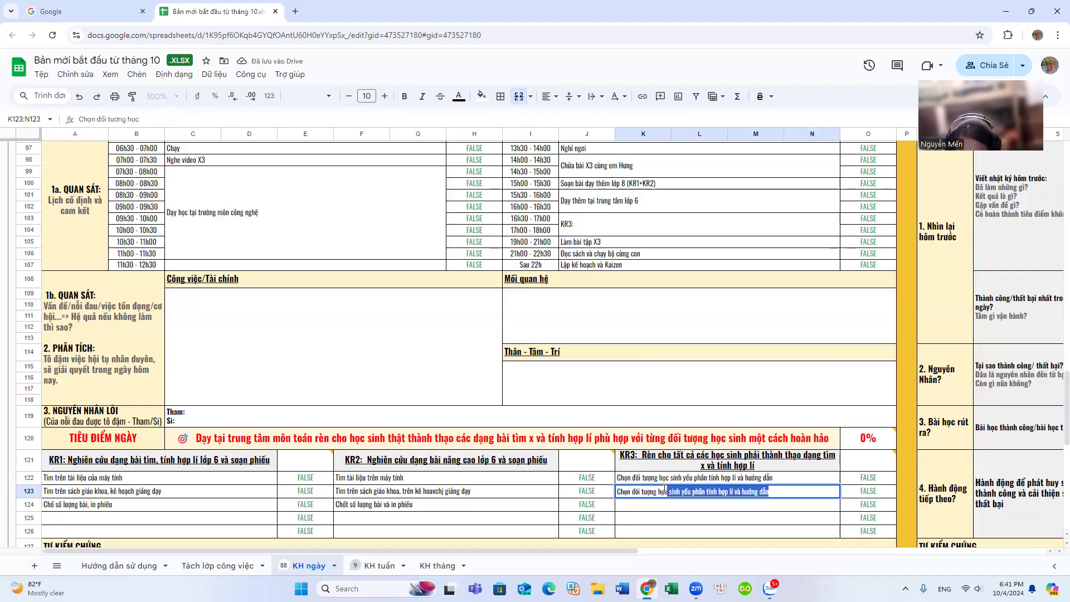
pyautogui.write(' sinh yêu p')
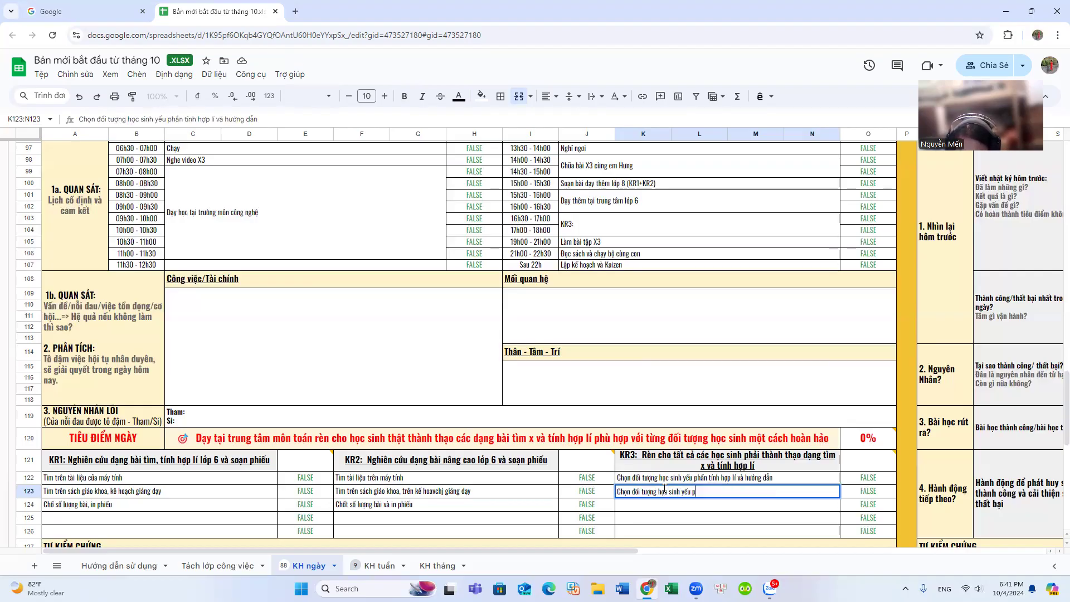
pyautogui.write('hần tim x và')
pyautogui.write(' hướng dẫ')
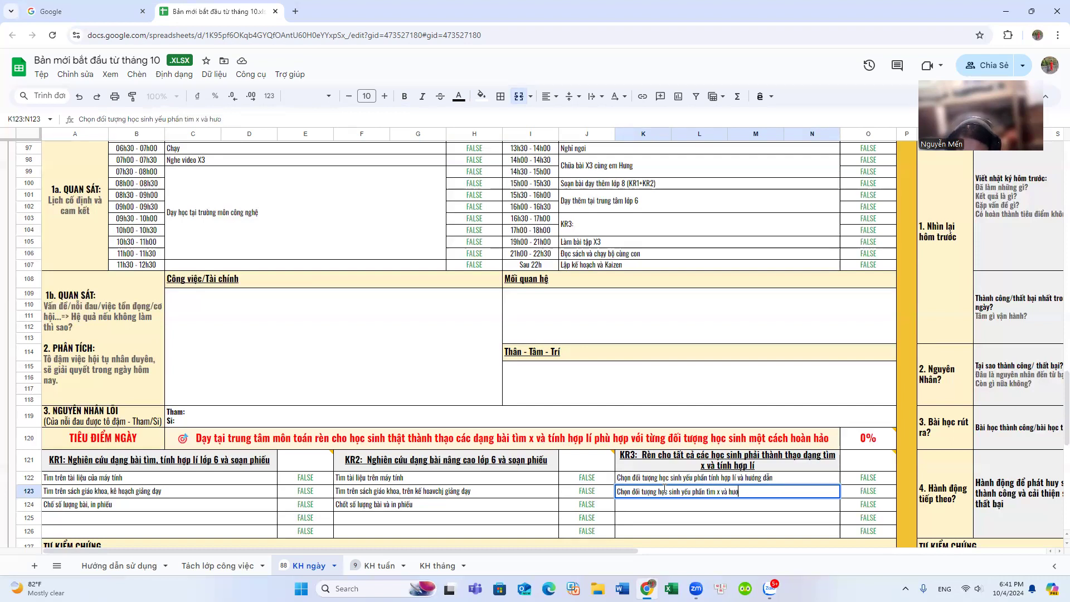
pyautogui.write('n')
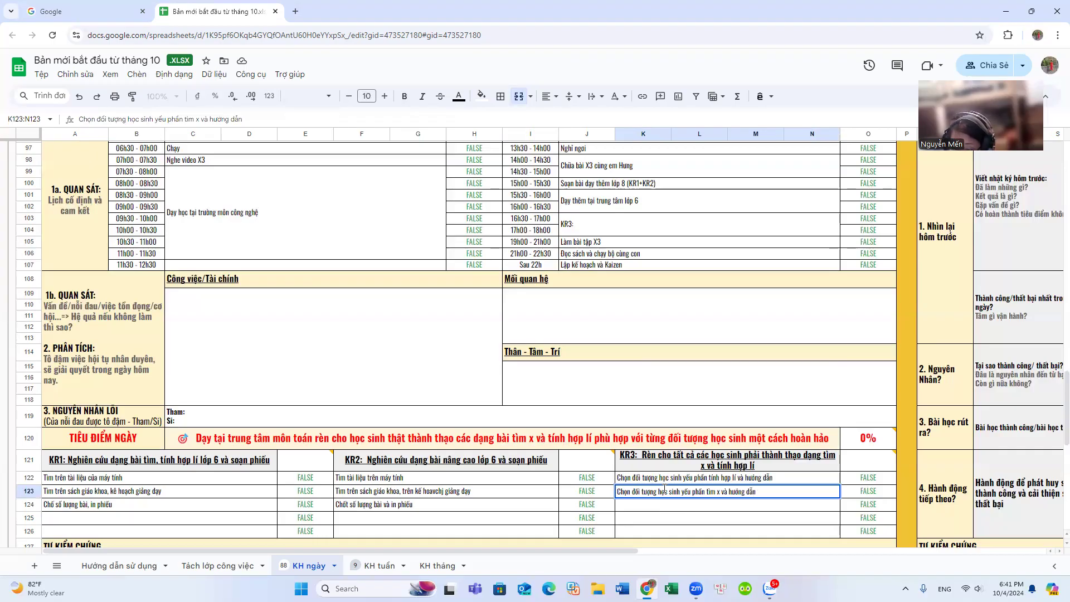
# - Enter "Chionj đối tượng khá và cho bài tập luyện thêm" as the third action under KR3
pyautogui.click(656, 504)
pyautogui.write('Chio')
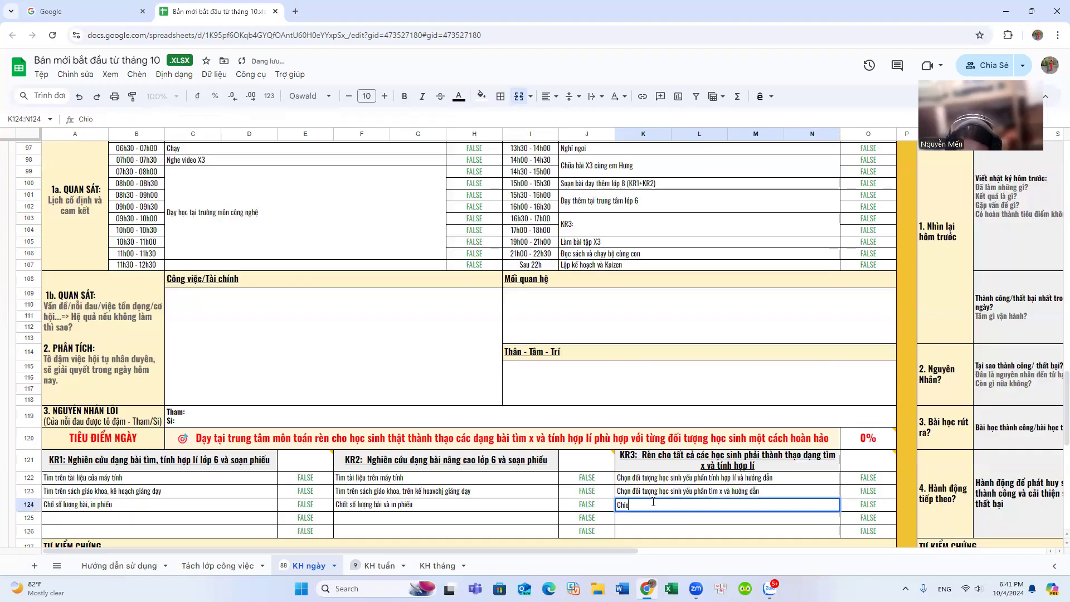
pyautogui.write('nj đo')
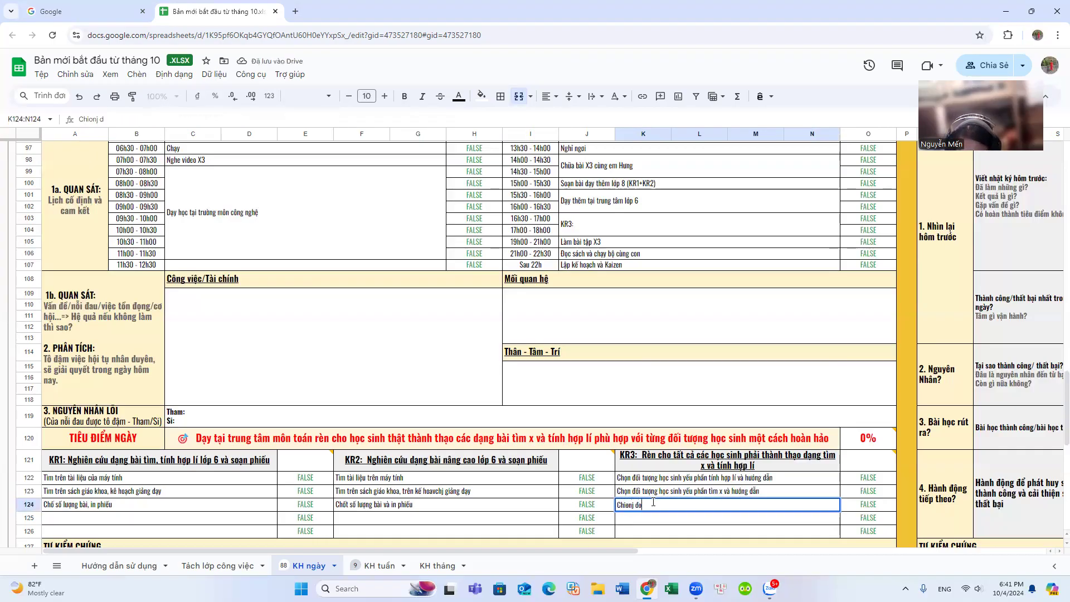
pyautogui.write('i tương khá và cho ')
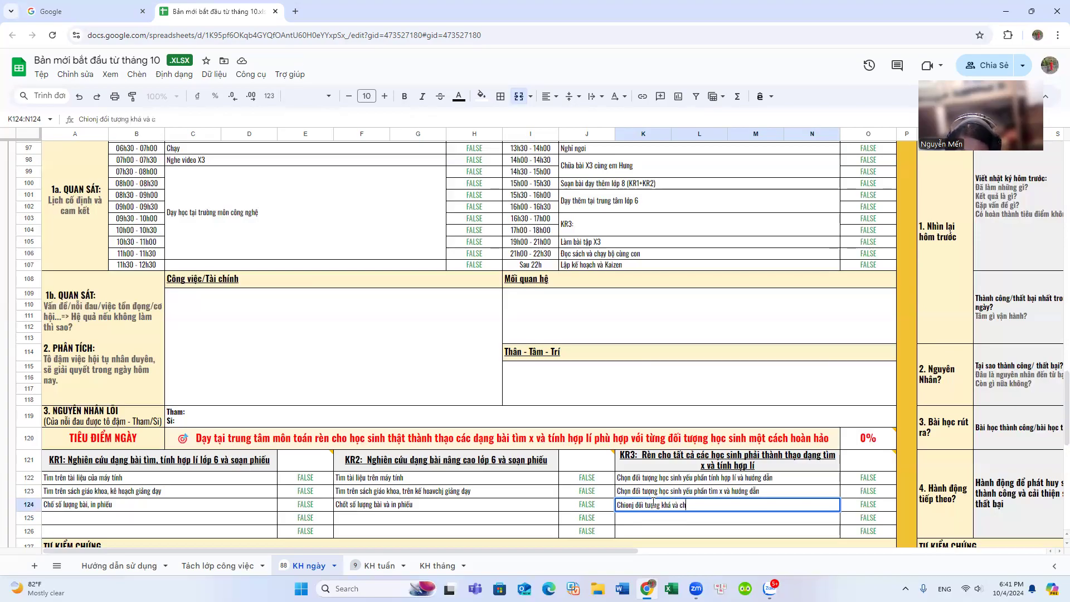
pyautogui.write('bai tâ')
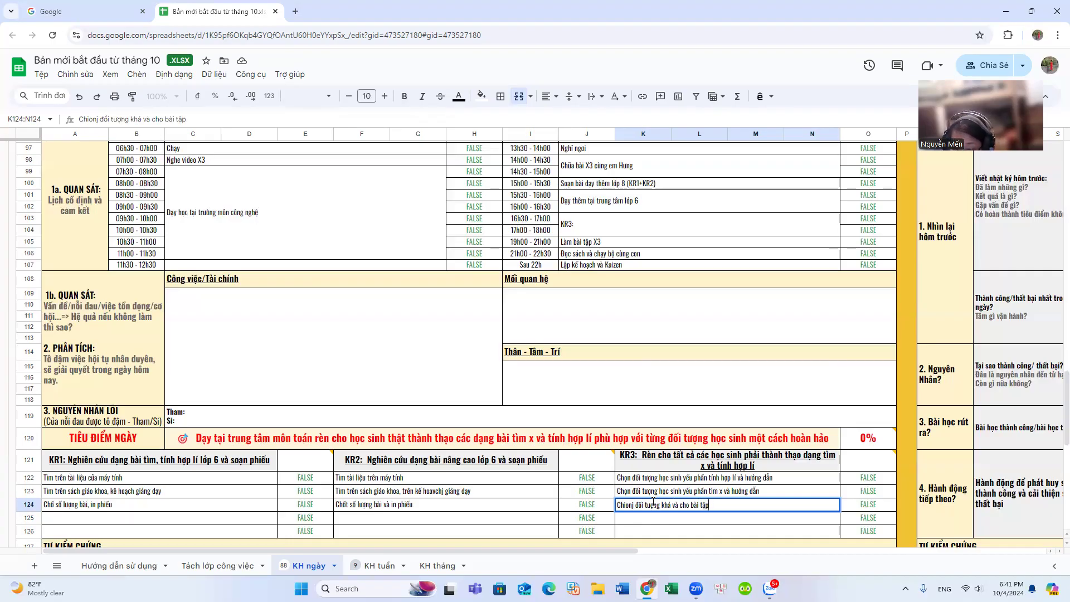
pyautogui.write('p luyện thêm')
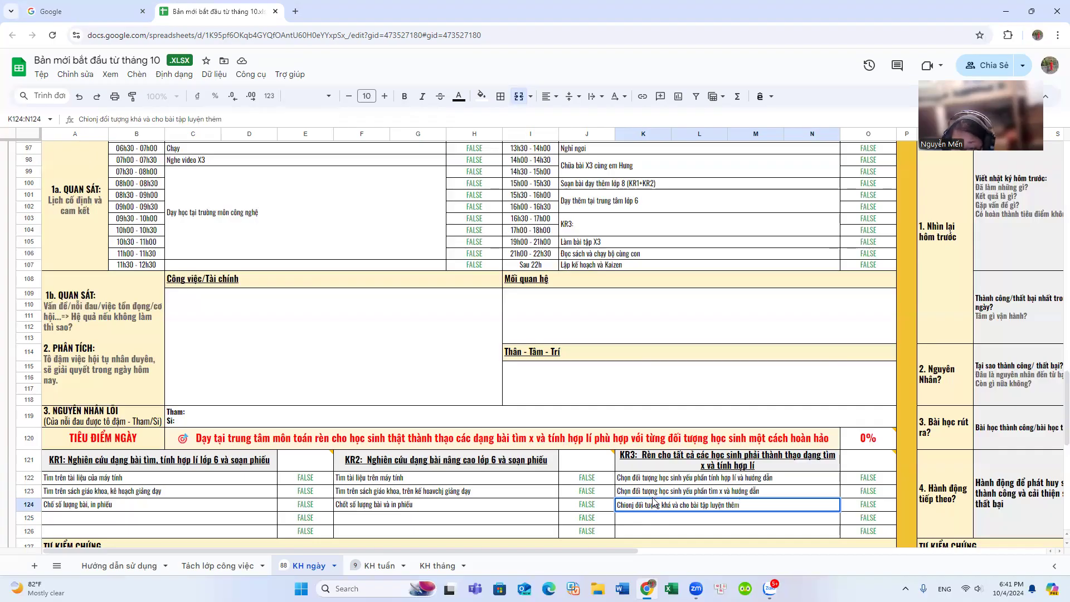
# - Replace the misspelled "hoavchj" with "giảng dạy" in the second action under KR2
pyautogui.click(445, 493)
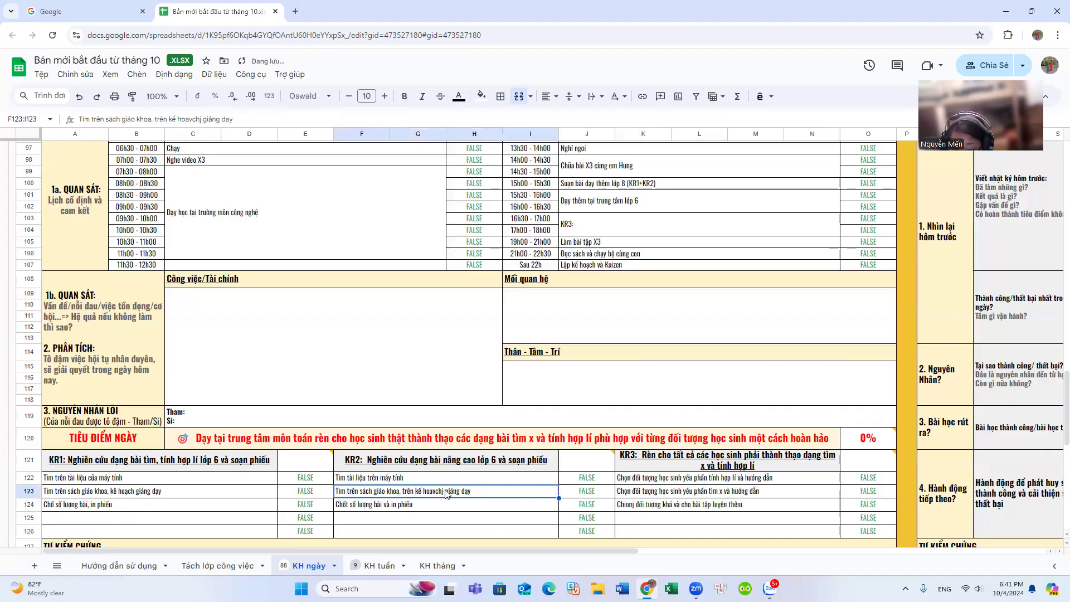
pyautogui.doubleClick(444, 493)
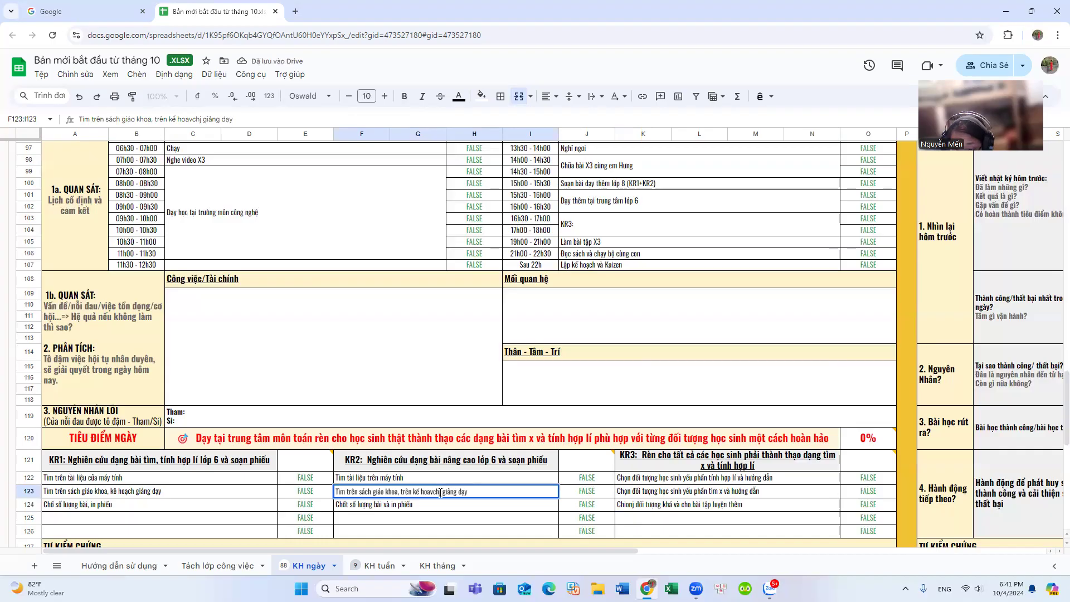
pyautogui.click(440, 492)
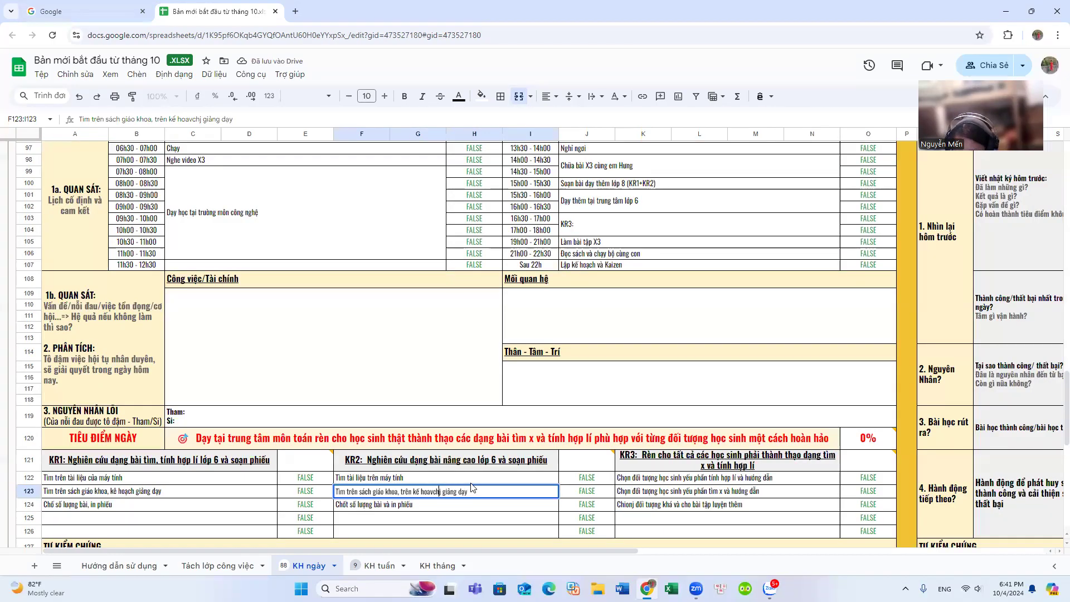
pyautogui.press('BackSpace')
pyautogui.press('BackSpace')
pyautogui.press('BackSpace')
pyautogui.press('BackSpace')
pyautogui.press('BackSpace')
pyautogui.press('BackSpace')
pyautogui.press('BackSpace')
pyautogui.write('giang dạy')
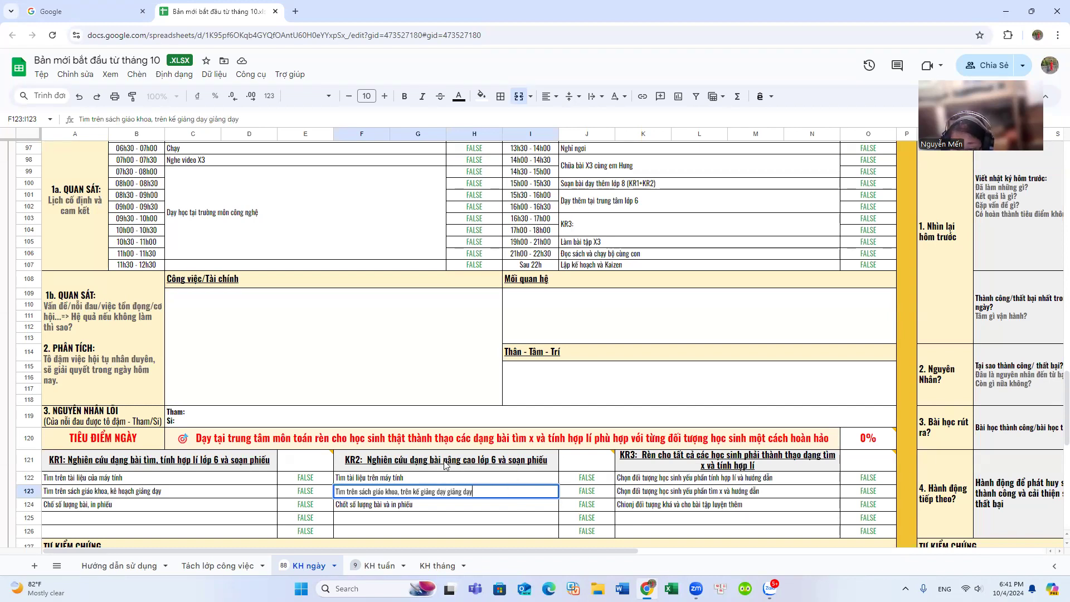
# - Append "5 bài" to the end of both the KR2 and KR1 headings
pyautogui.click(550, 464)
pyautogui.doubleClick(551, 458)
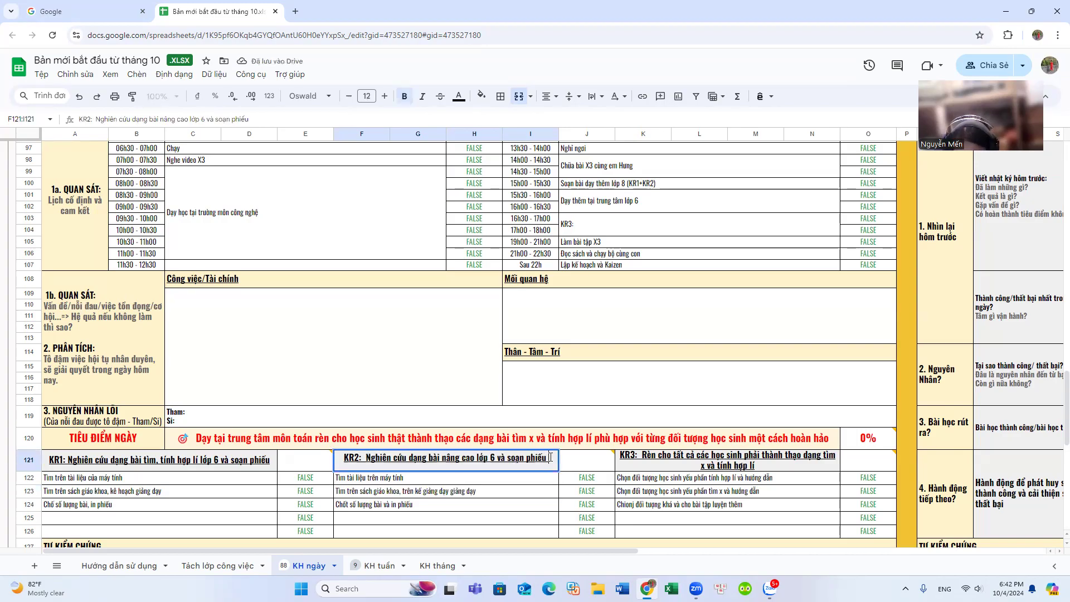
pyautogui.write('5 bài')
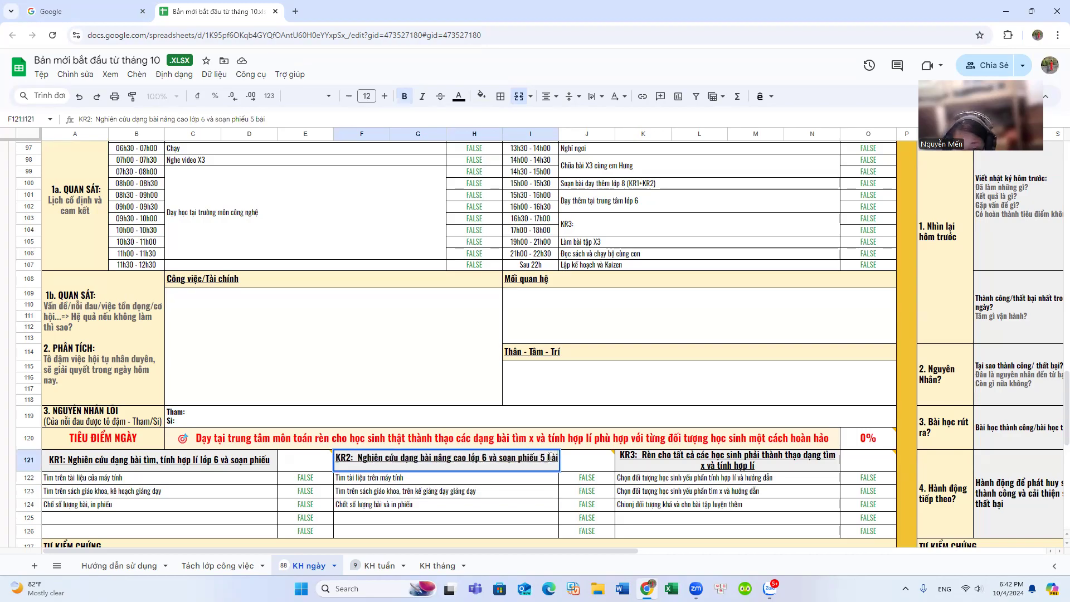
pyautogui.click(273, 459)
pyautogui.write('5 bài')
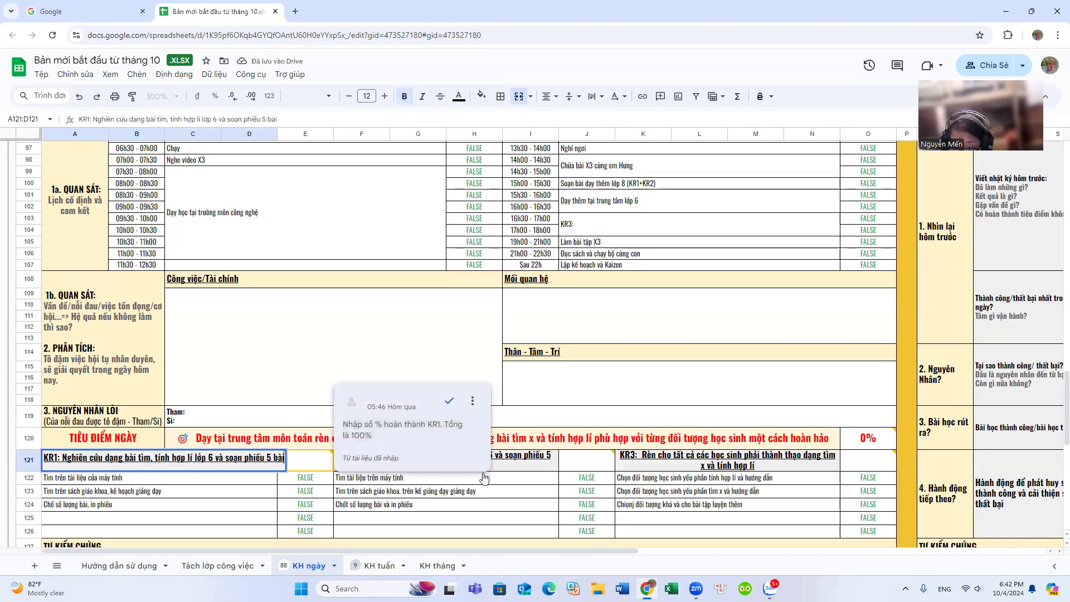
pyautogui.click(502, 482)
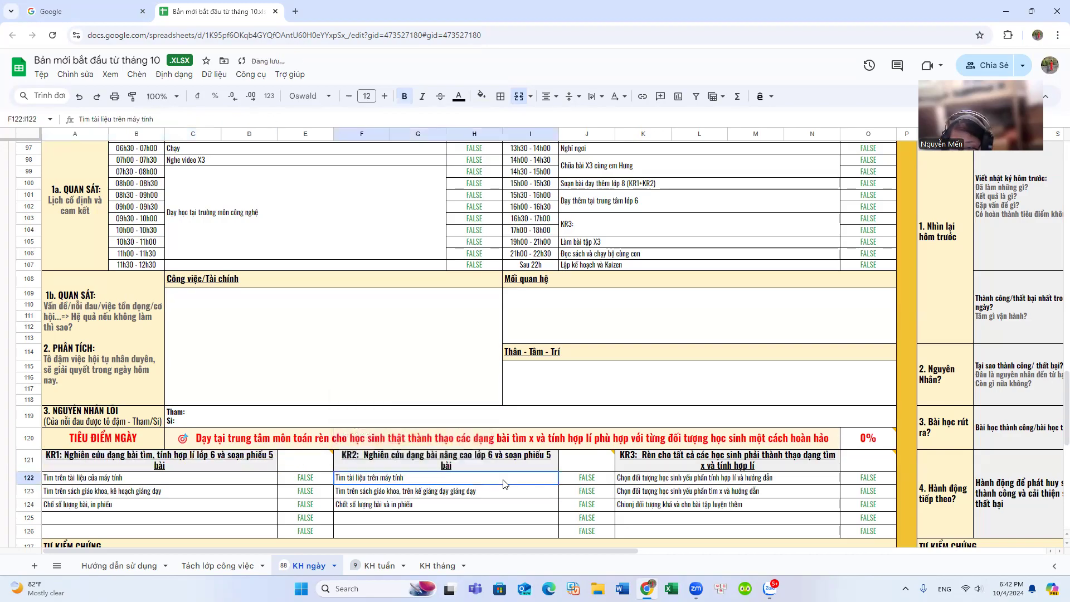
# - Extend the third KR3 action with "phần nâng cao" at its end
pyautogui.doubleClick(747, 504)
pyautogui.write('pha')
pyautogui.write(' naag cao')
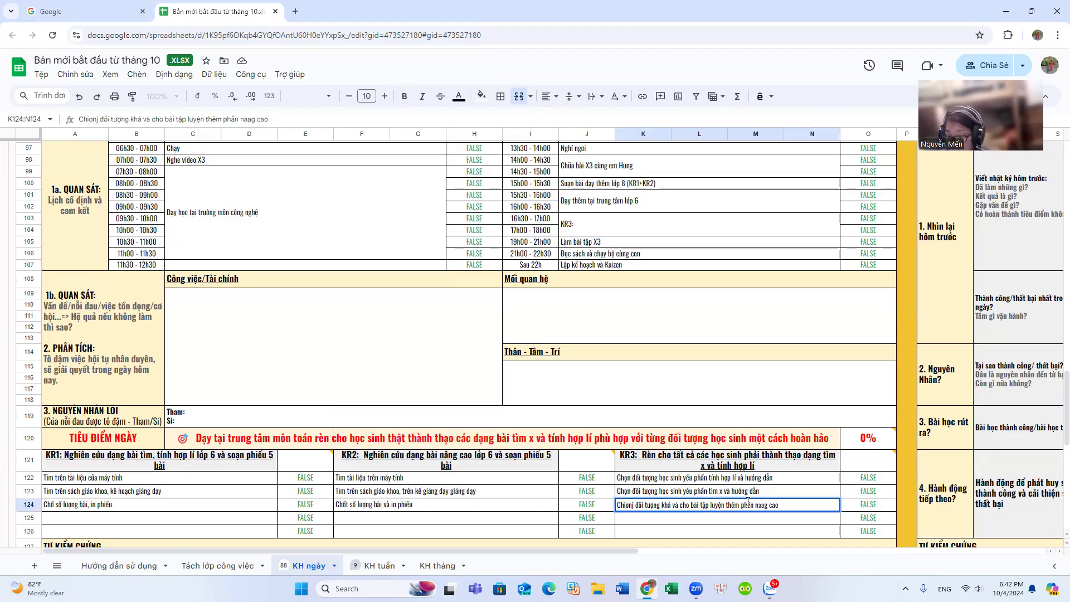
pyautogui.press('BackSpace')
pyautogui.press('BackSpace')
pyautogui.press('BackSpace')
pyautogui.press('BackSpace')
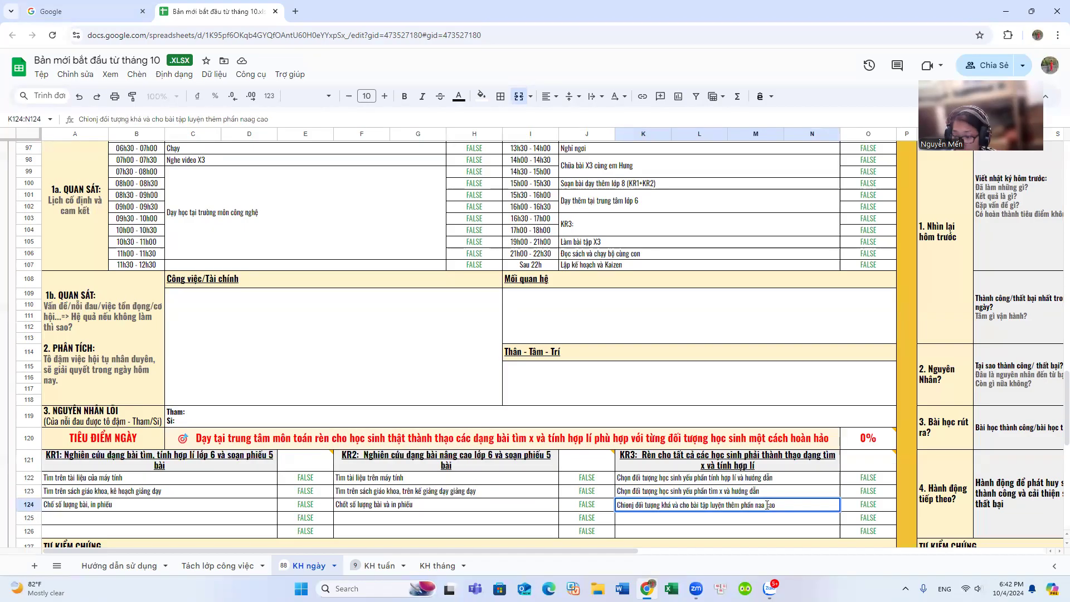
pyautogui.write('aang')
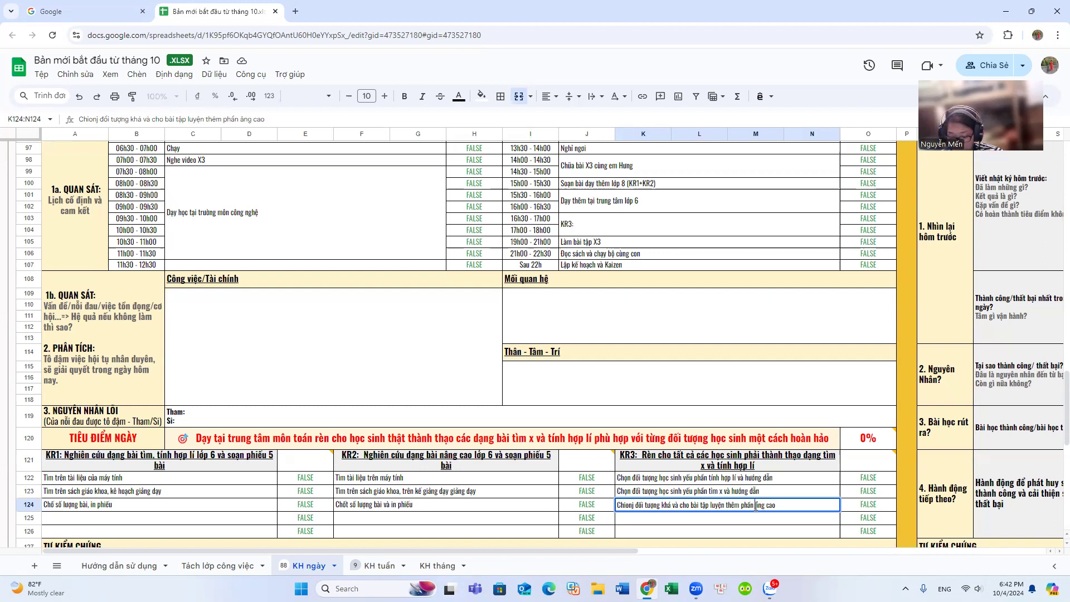
pyautogui.click(756, 504)
pyautogui.write('n')
pyautogui.press('Return')
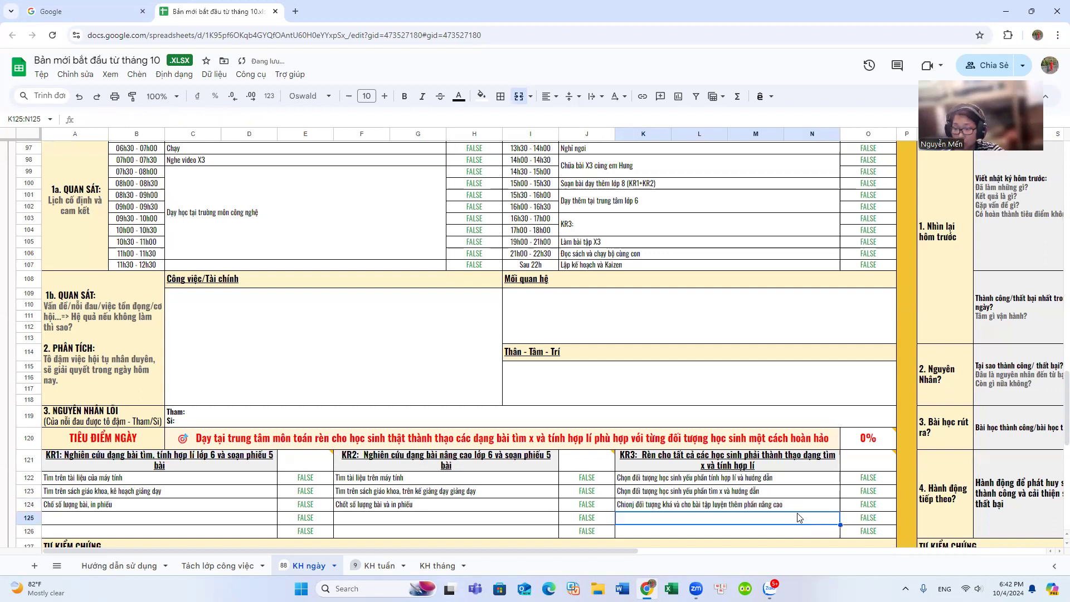
# - Copy the previous day's whole observation and analysis block (A61:O71) into the 5/10/2024 plan, starting at its 1b. QUAN SÁT cell
pyautogui.scroll(5, 432, 383)
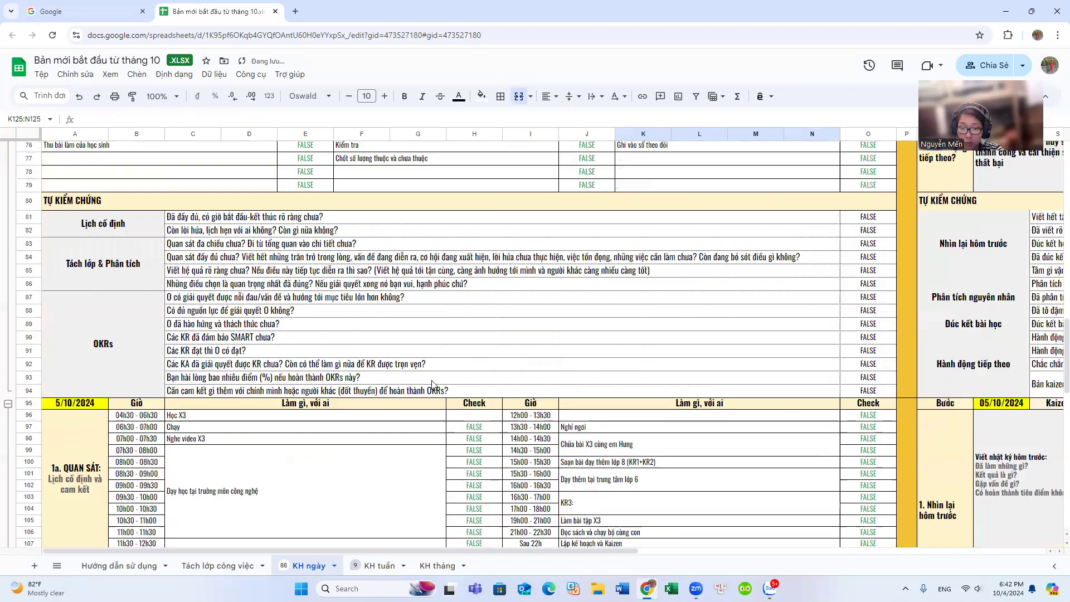
pyautogui.scroll(8, 148, 412)
pyautogui.moveTo(143, 412); pyautogui.dragTo(598, 447)
pyautogui.rightClick(458, 431)
pyautogui.click(495, 212)
pyautogui.scroll(-10, 183, 415)
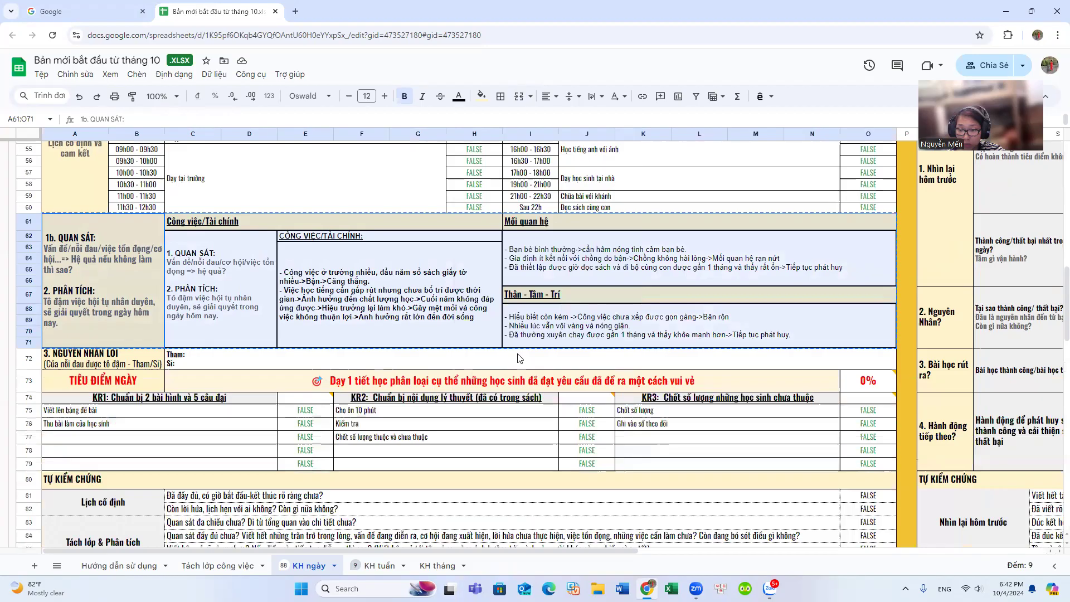
pyautogui.scroll(-3, 182, 415)
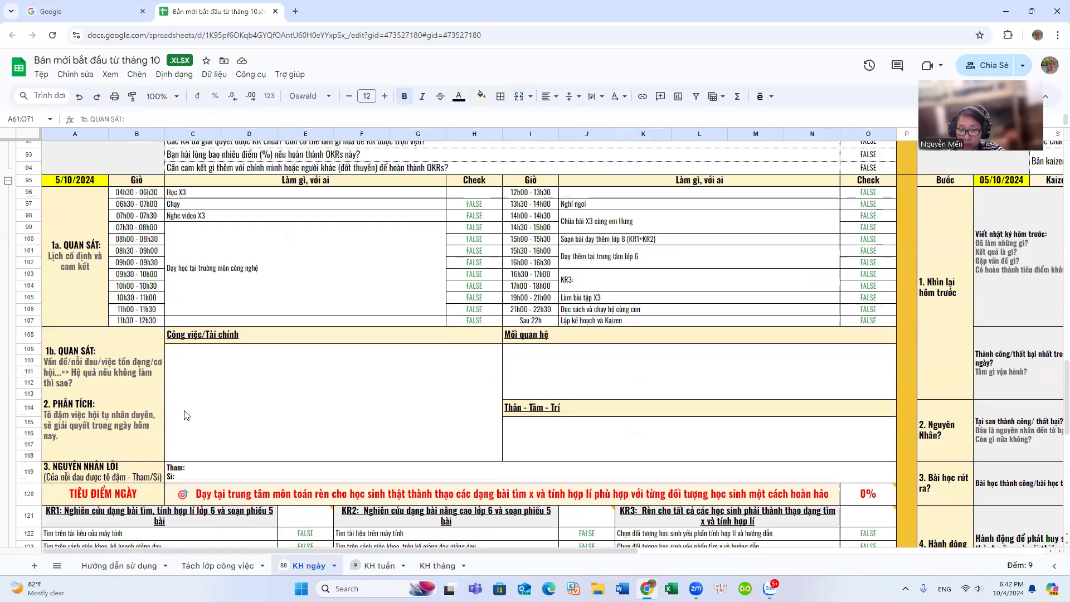
pyautogui.rightClick(103, 365)
pyautogui.click(128, 211)
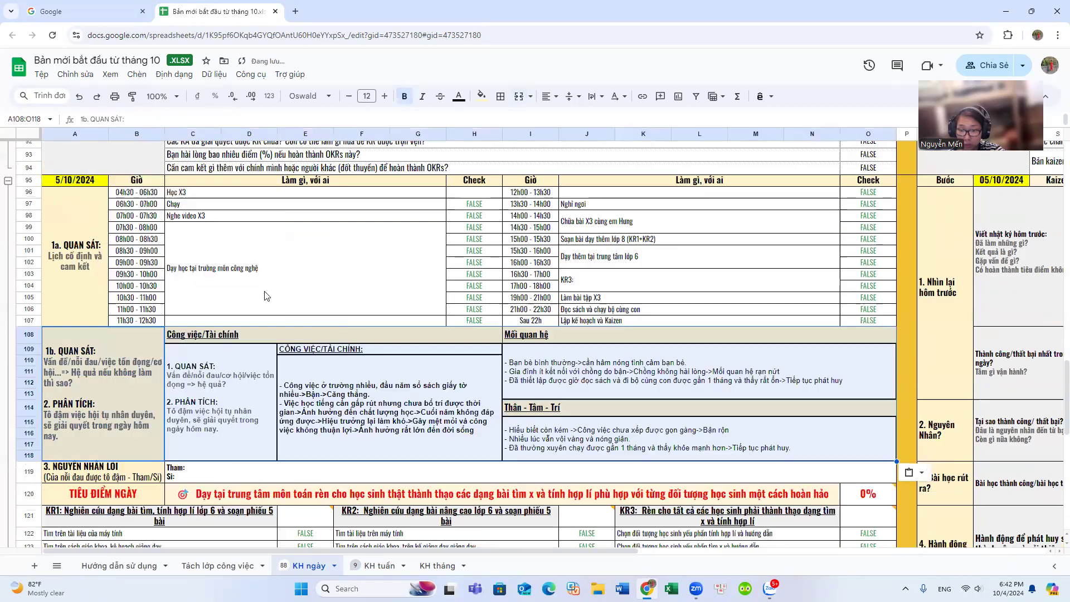
# - Review the work and relationship notes in the 5/10/2024 observation block against that day's key results and schedule
pyautogui.click(417, 448)
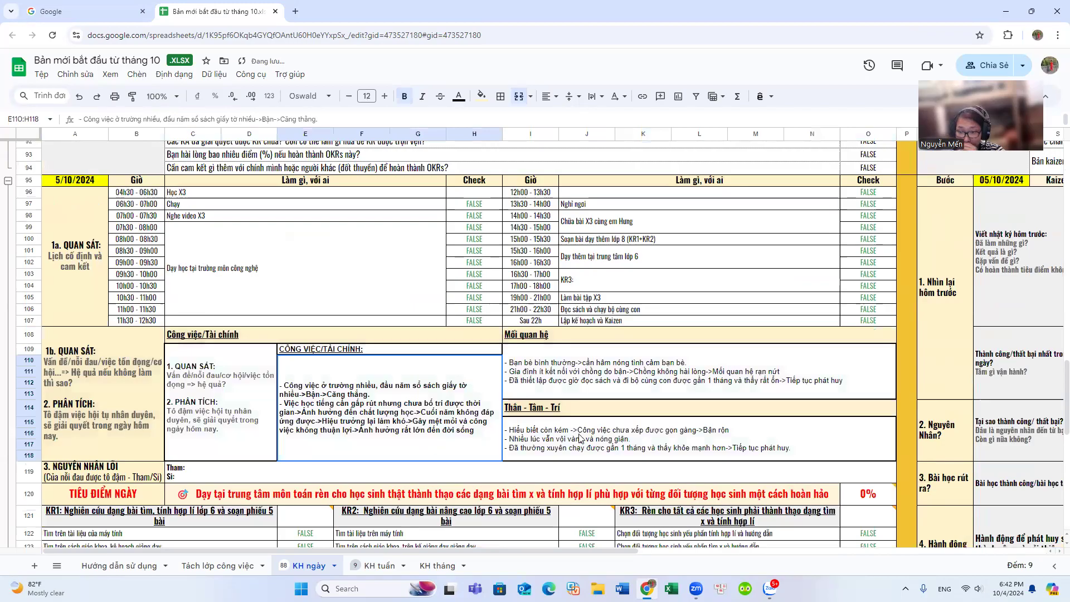
pyautogui.click(543, 380)
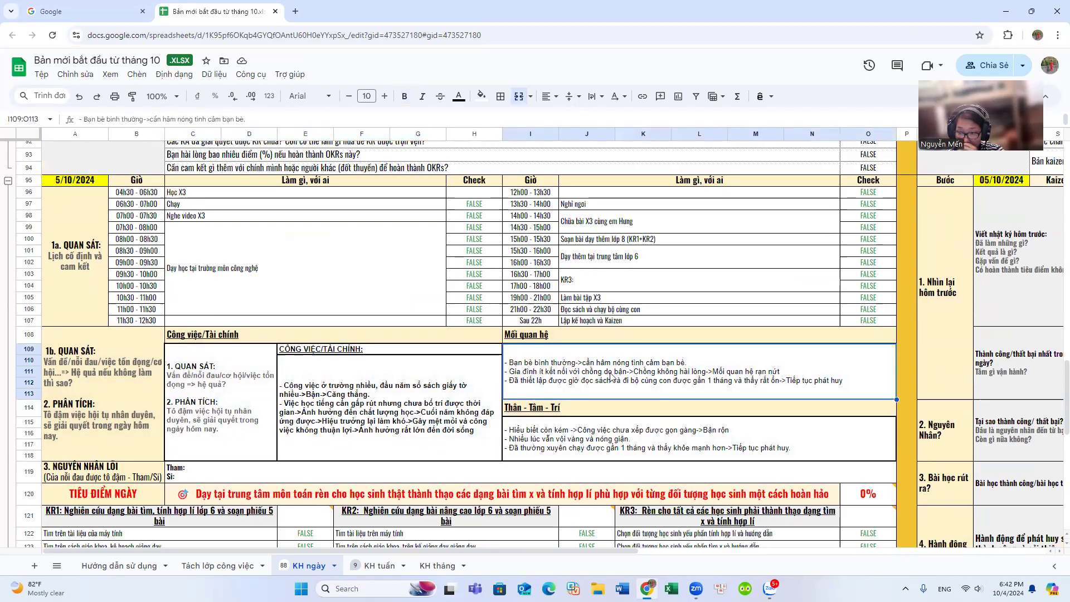
pyautogui.click(415, 422)
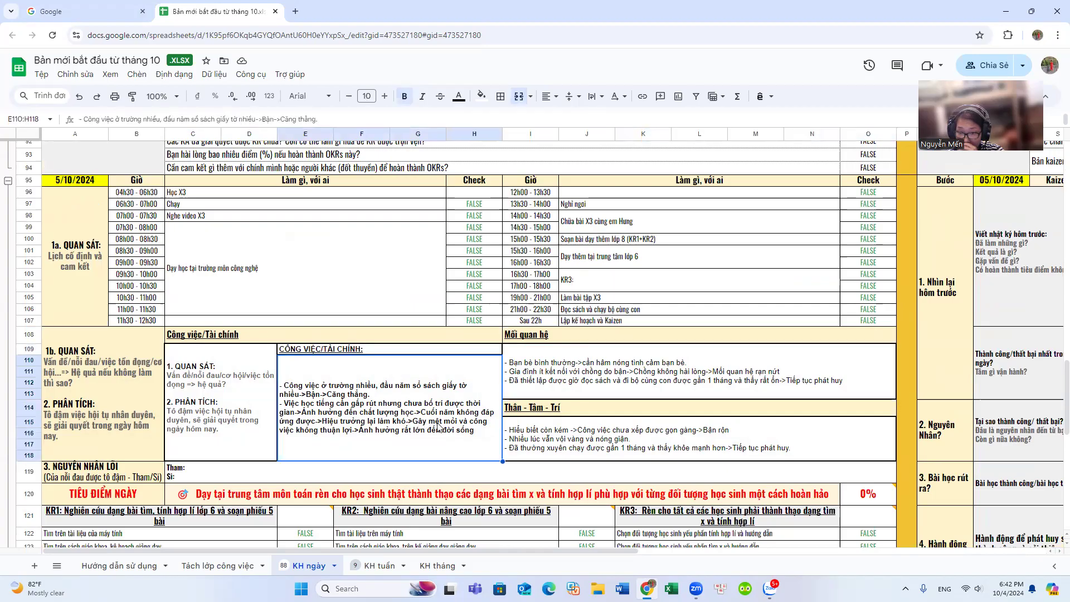
pyautogui.scroll(-4, 439, 427)
pyautogui.scroll(2, 437, 427)
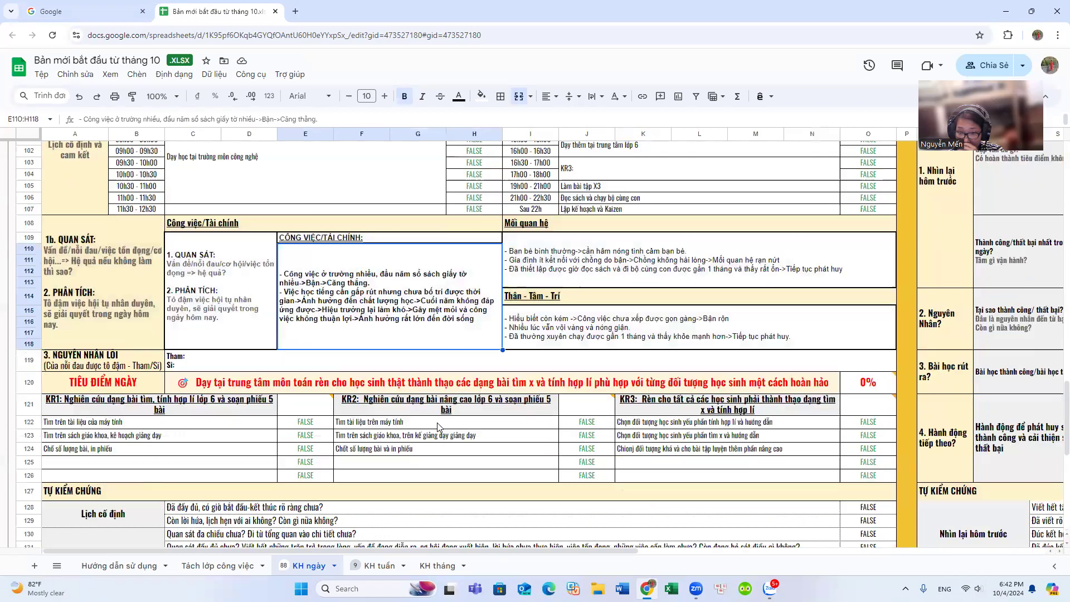
pyautogui.scroll(3, 439, 428)
pyautogui.scroll(1, 439, 427)
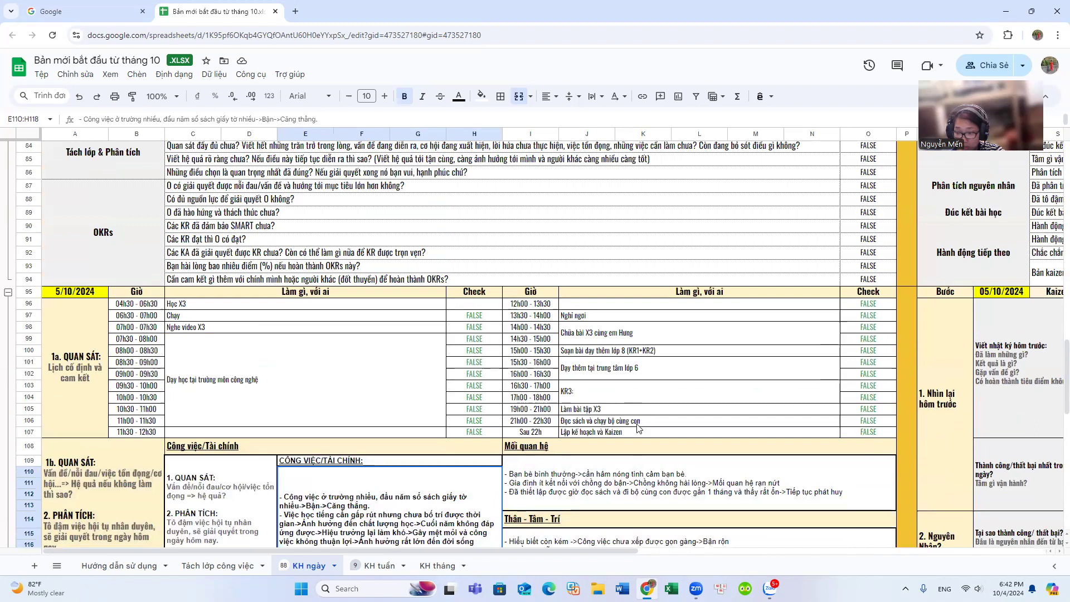
# - Enter "Học tiếng anh 30 phút" as the activity for the 12h00 - 13h30 slot of the 5/10/2024 schedule
pyautogui.click(569, 305)
pyautogui.write('Học tiếng')
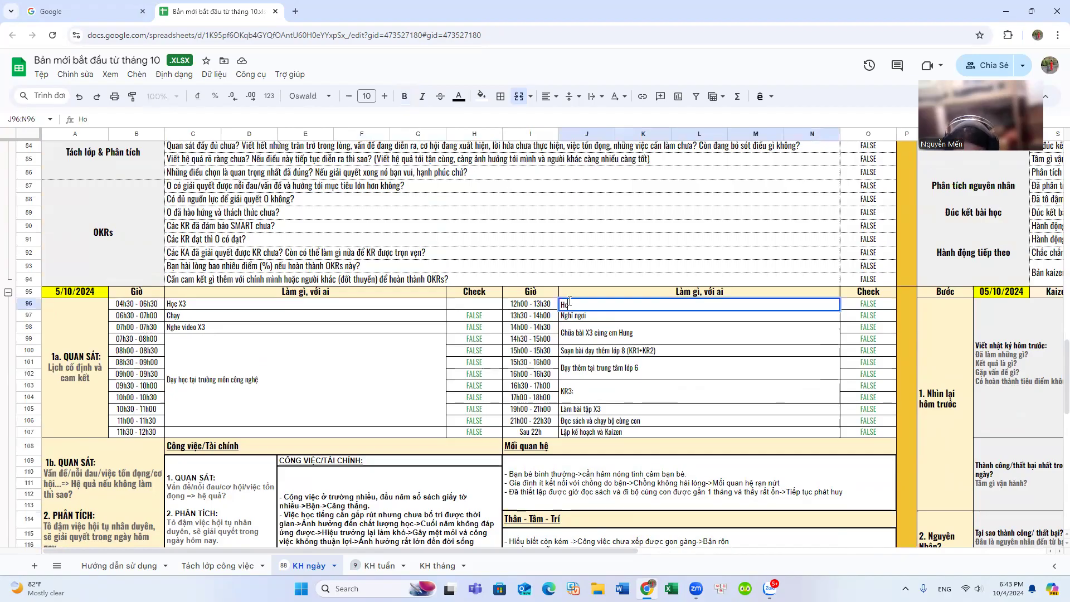
pyautogui.write(' an')
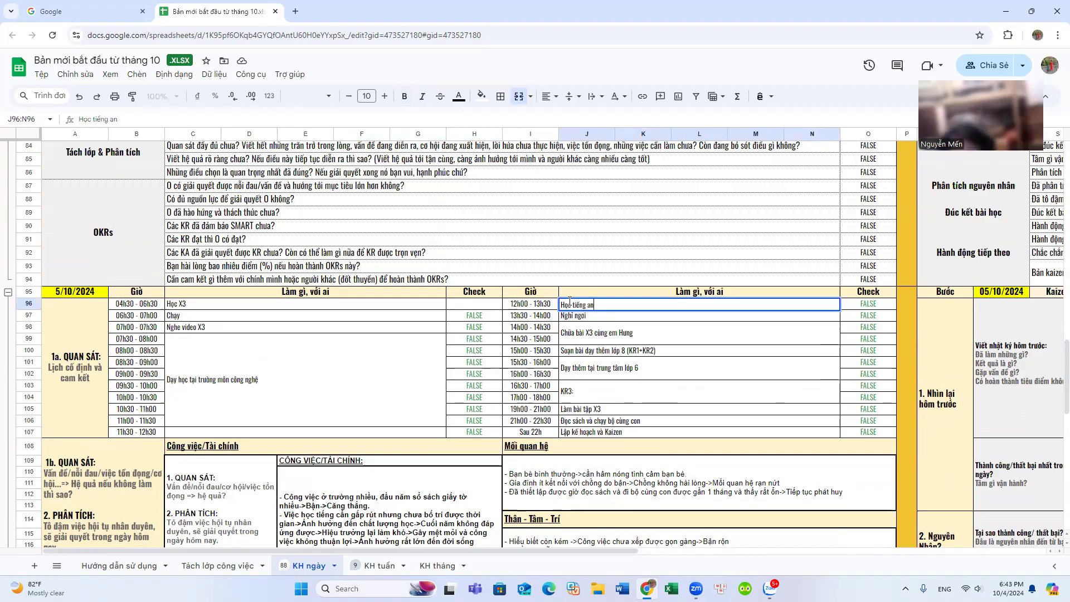
pyautogui.write('h 30 phut')
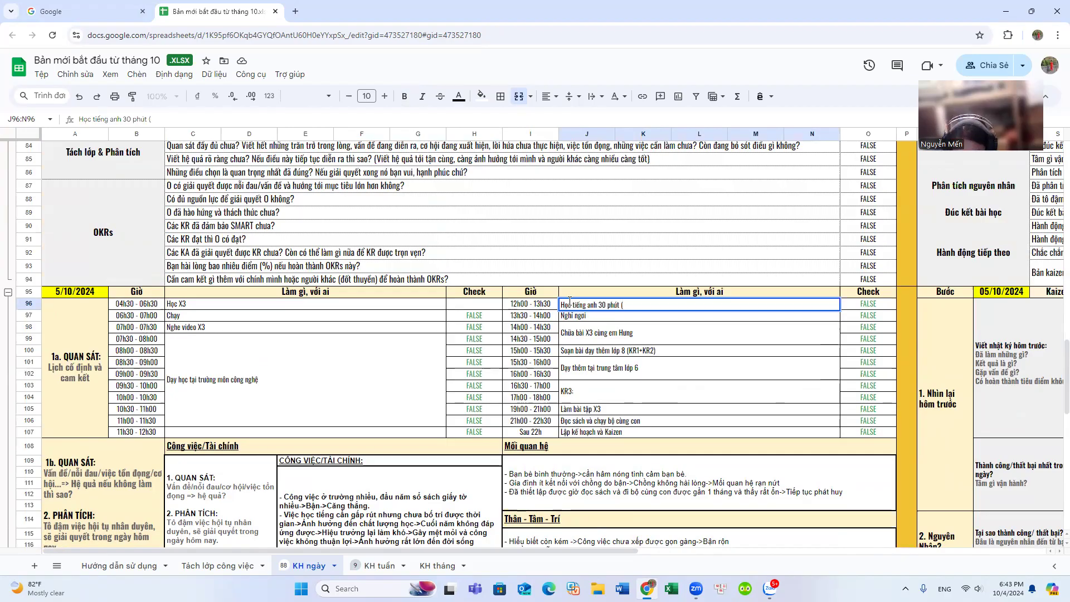
pyautogui.write(' (nghe và nói')
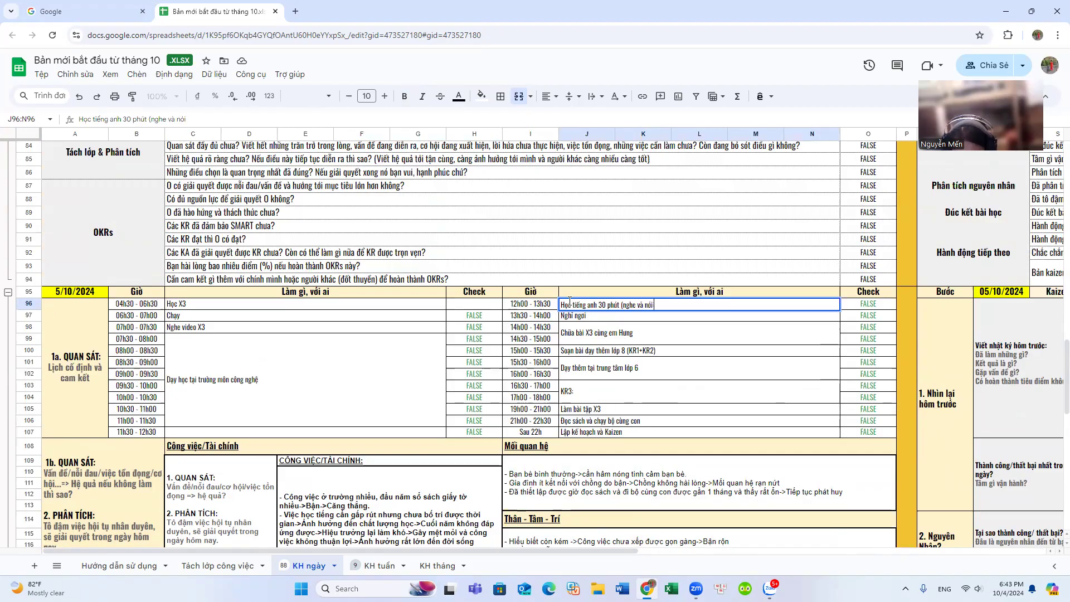
pyautogui.press('BackSpace')
pyautogui.press('BackSpace')
pyautogui.press('BackSpace')
pyautogui.press('BackSpace')
pyautogui.press('BackSpace')
pyautogui.press('BackSpace')
pyautogui.press('BackSpace')
pyautogui.press('BackSpace')
pyautogui.press('BackSpace')
pyautogui.press('BackSpace')
pyautogui.press('BackSpace')
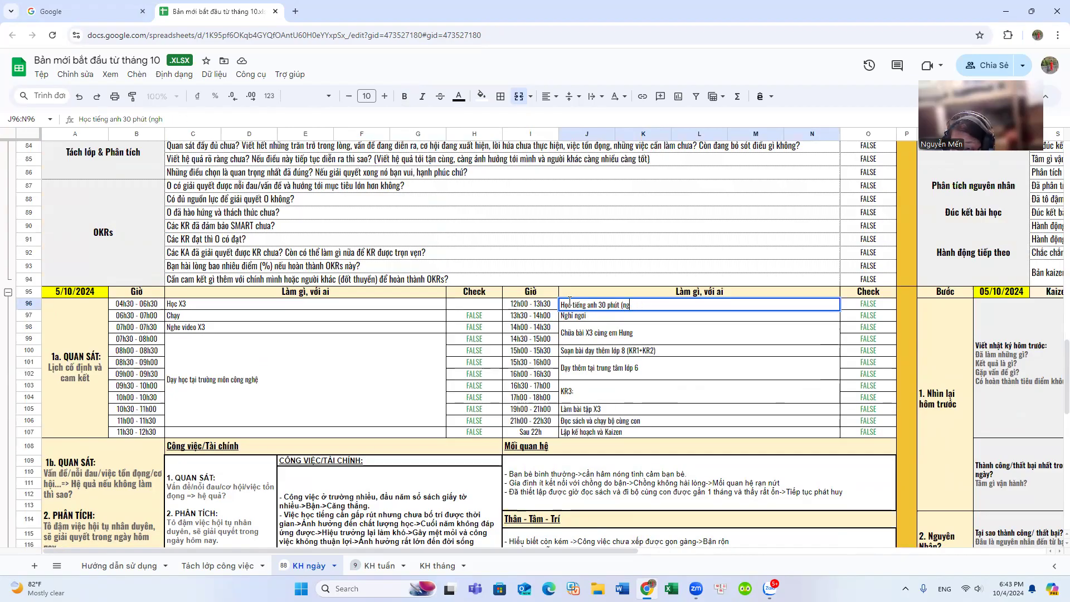
# - Complete the 12h00 - 13h30 activity with the parenthetical "(viết và nói lại 25 câu tiếng anh đã chuẩn bị từ trước)"
pyautogui.write('viết')
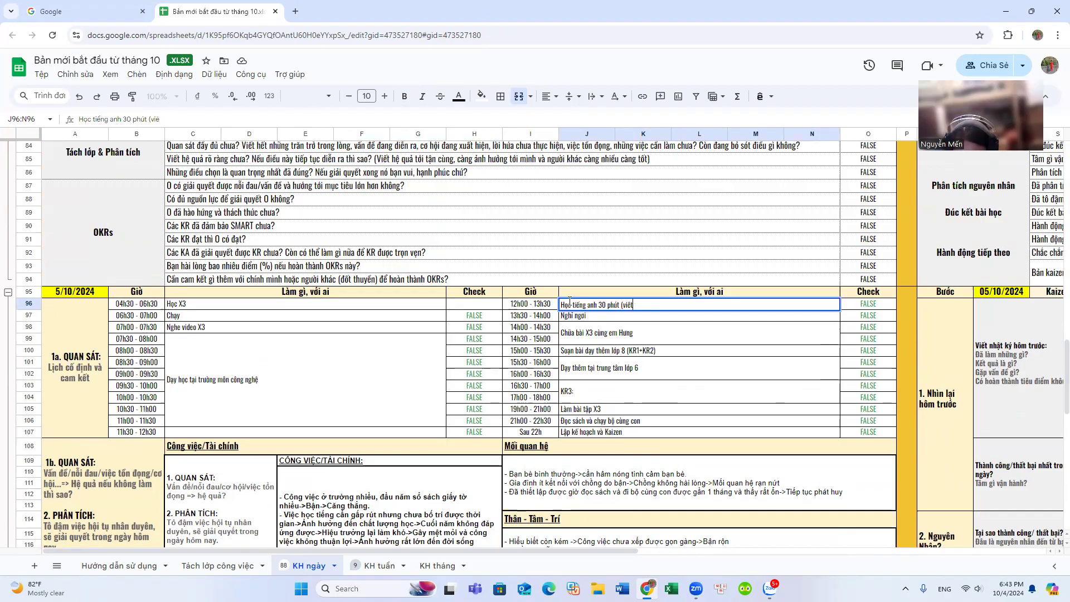
pyautogui.write(' và nói la')
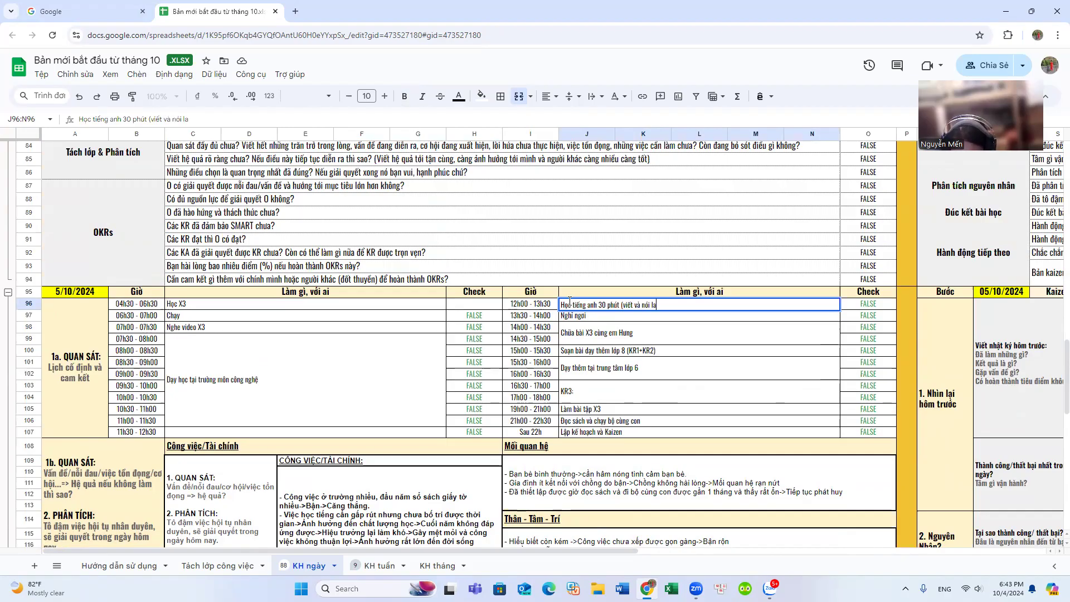
pyautogui.write('i )')
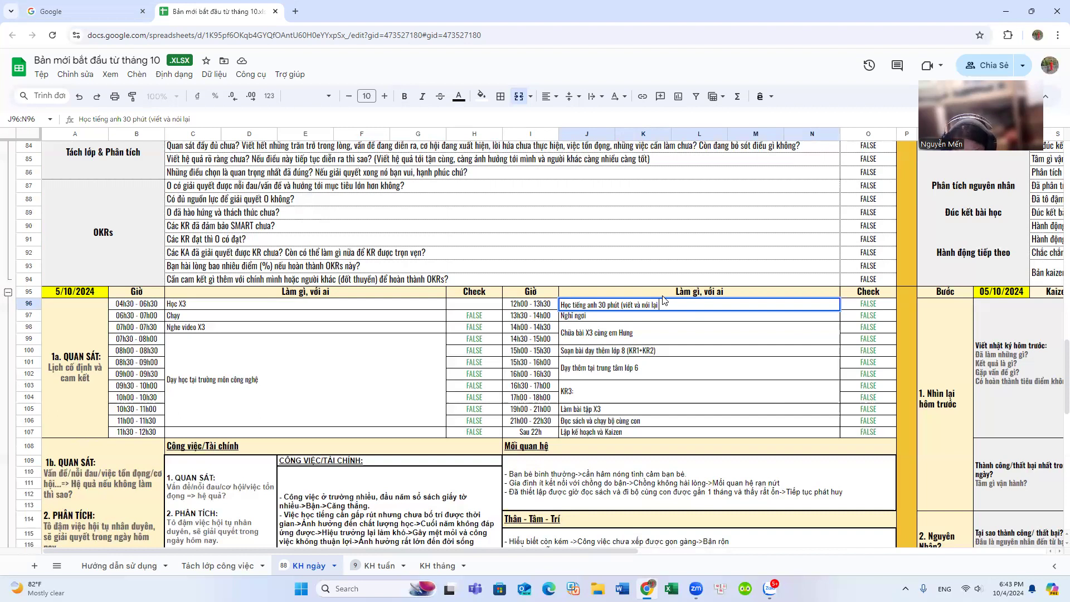
pyautogui.write('5 câu')
pyautogui.write(' tiếng anh')
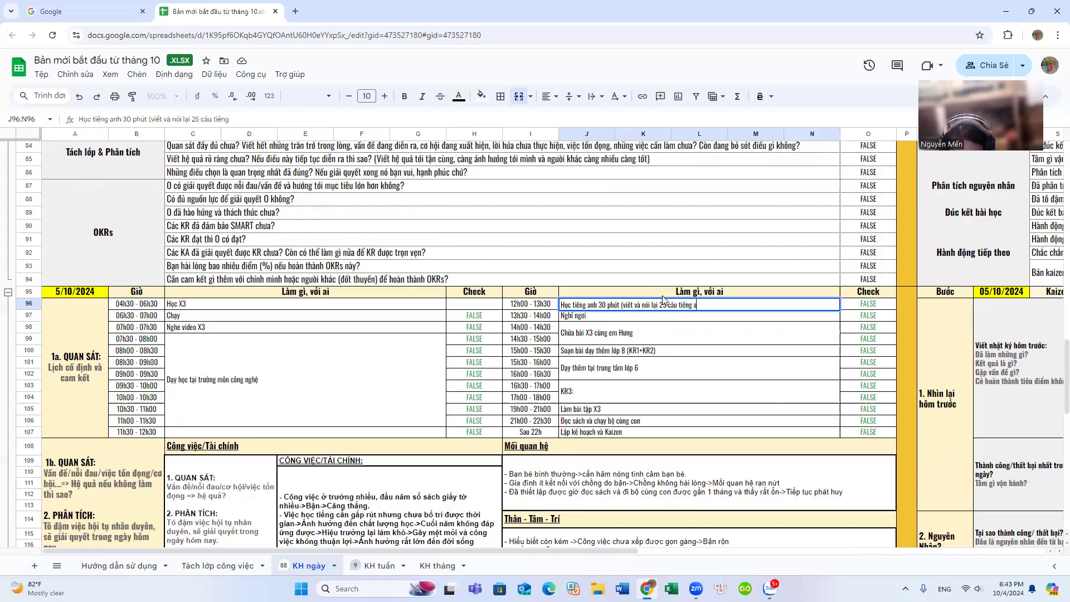
pyautogui.write(' đã chuẩn')
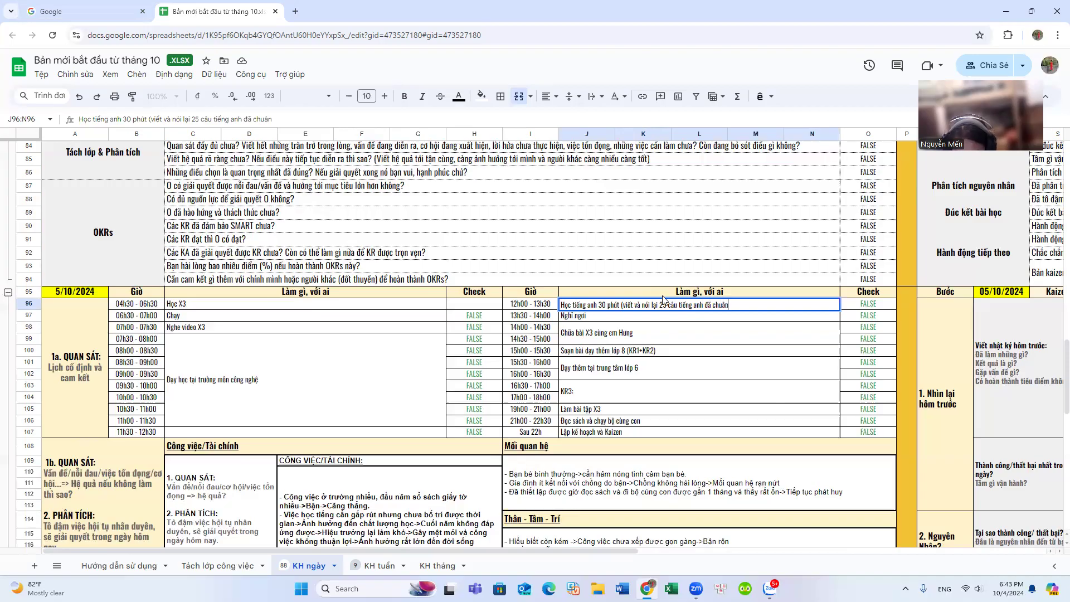
pyautogui.write(' bị từ trước')
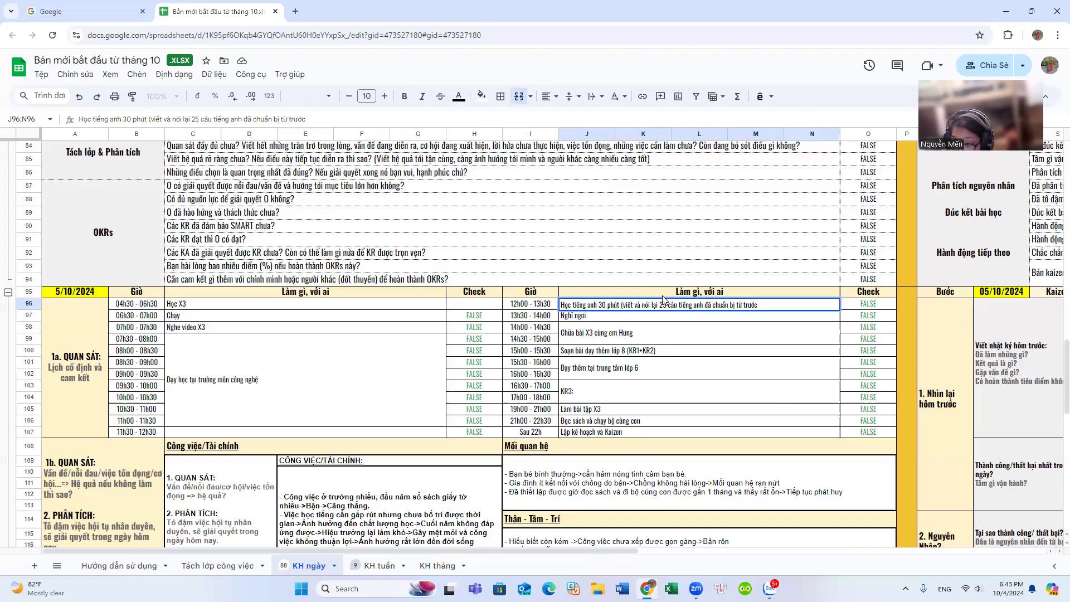
pyautogui.click(607, 254)
pyautogui.scroll(-2, 456, 321)
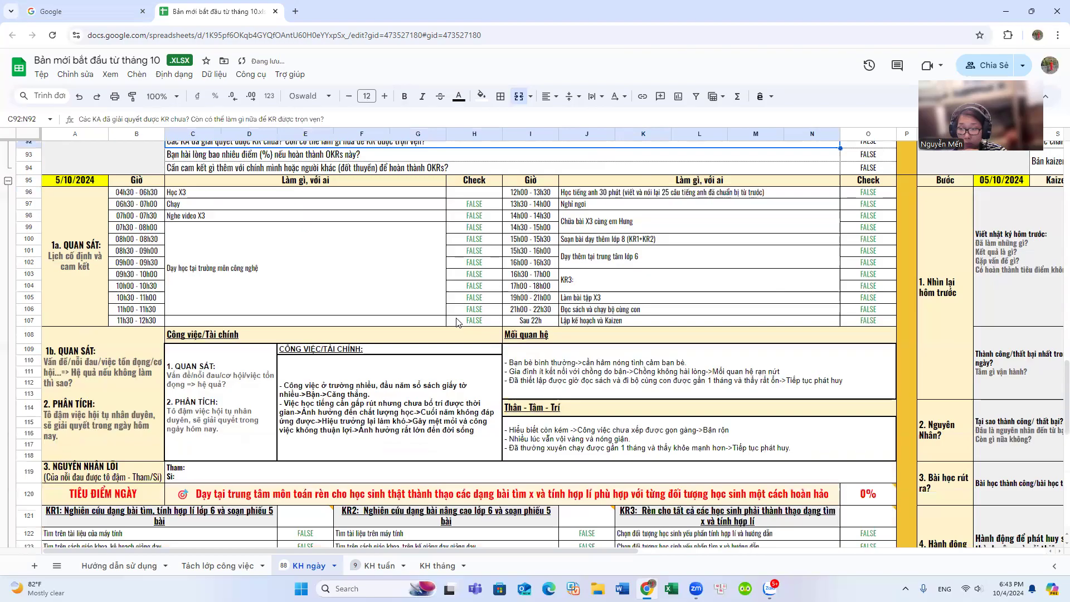